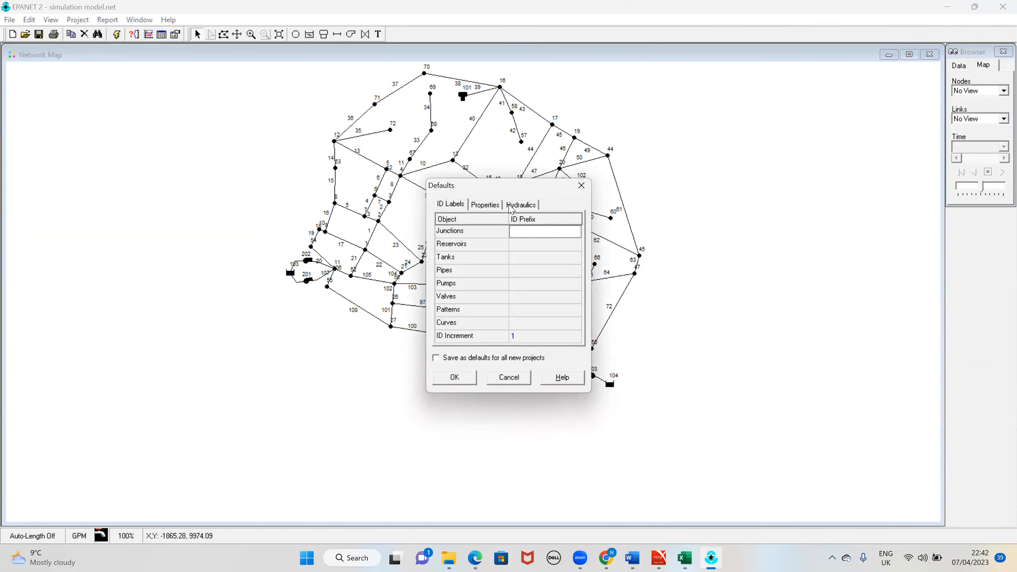
# Set the project's default hydraulic flow units to LPS
pyautogui.click(517, 205)
pyautogui.click(529, 233)
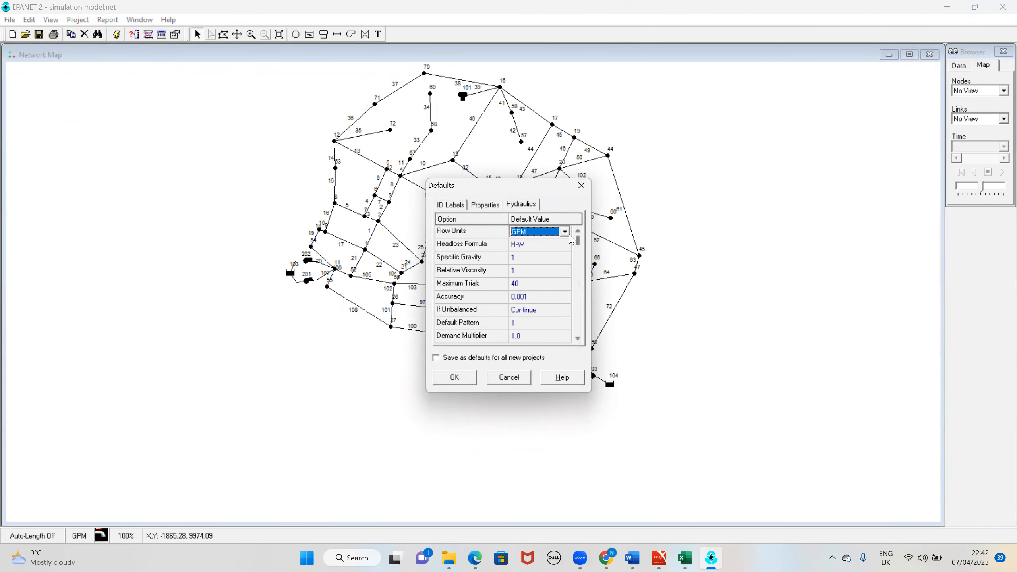
pyautogui.click(529, 233)
pyautogui.click(540, 284)
pyautogui.click(546, 235)
pyautogui.click(540, 274)
pyautogui.click(454, 377)
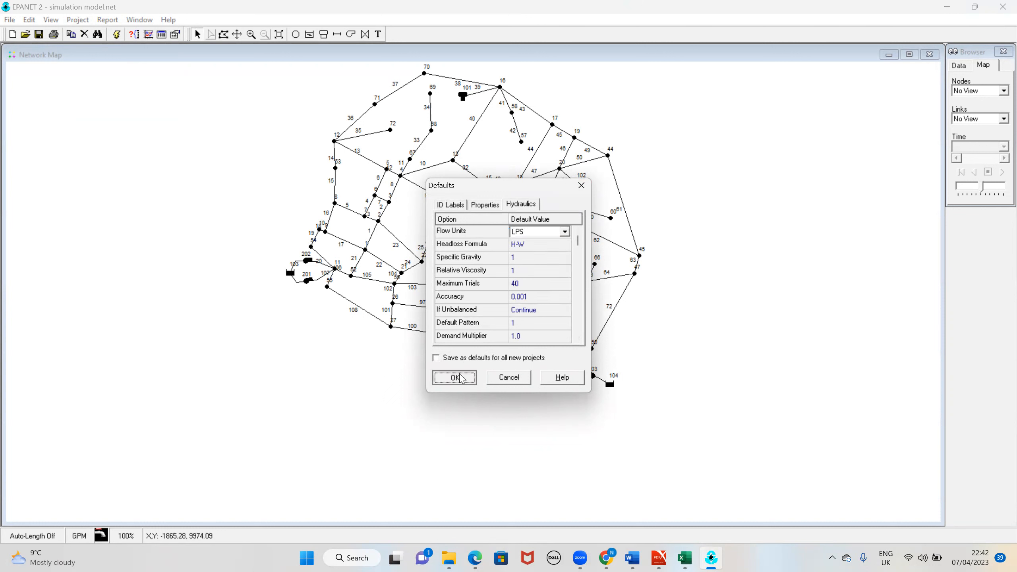
# Export the network to the Desktop as an INP input file named "simulation model"
pyautogui.click(7, 20)
pyautogui.moveTo(108, 112)
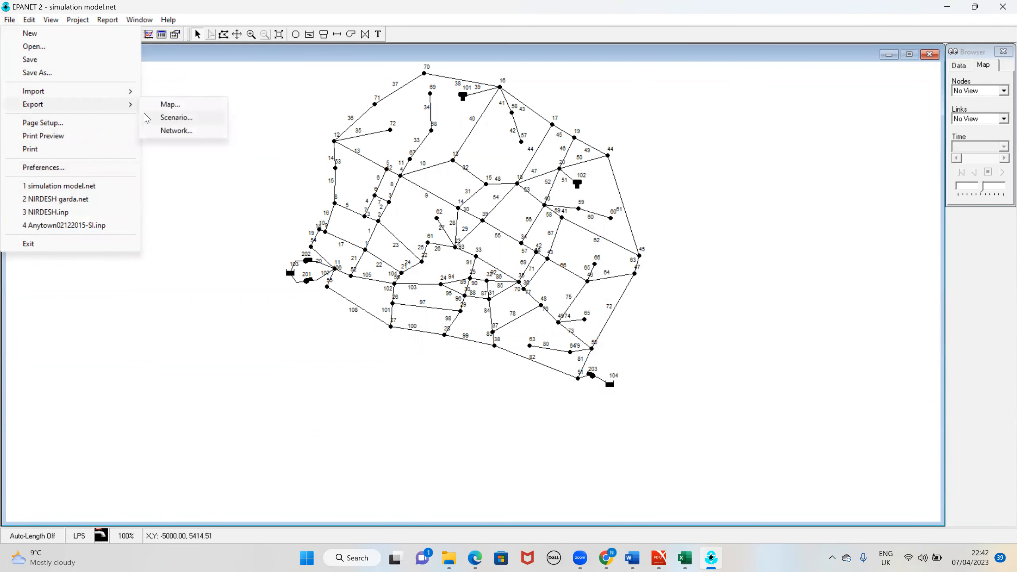
pyautogui.click(172, 131)
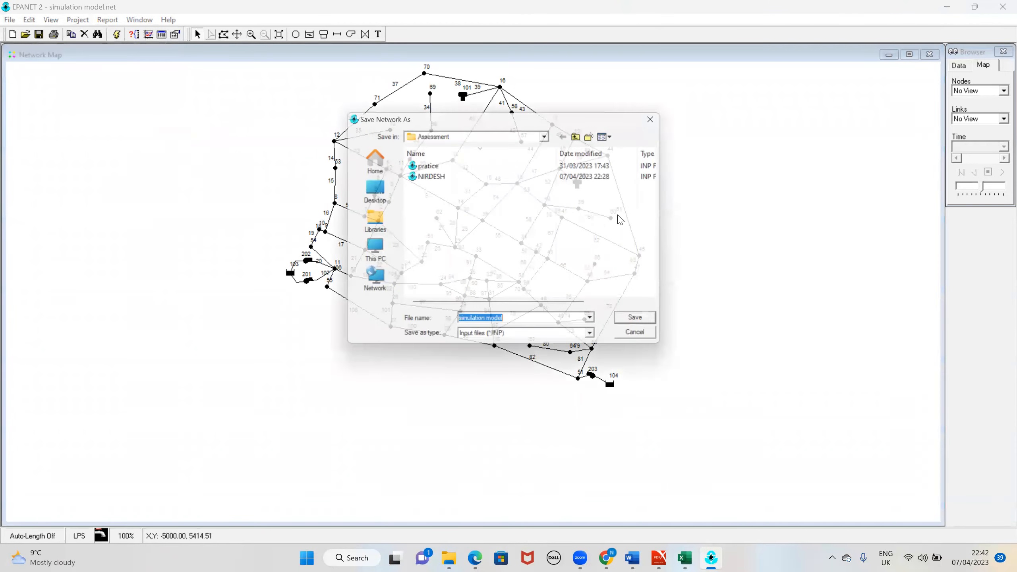
pyautogui.click(376, 185)
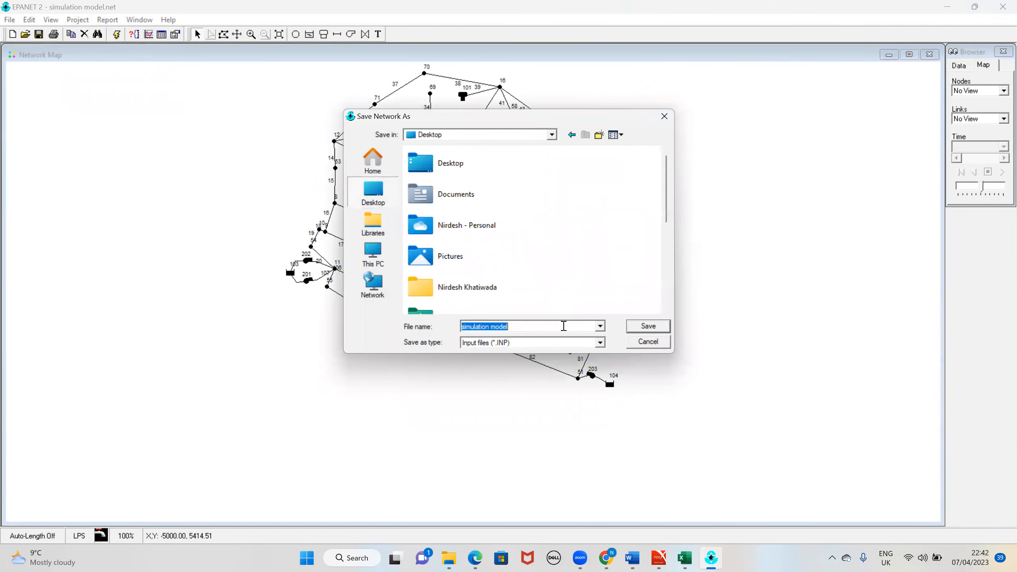
pyautogui.click(560, 326)
pyautogui.click(646, 327)
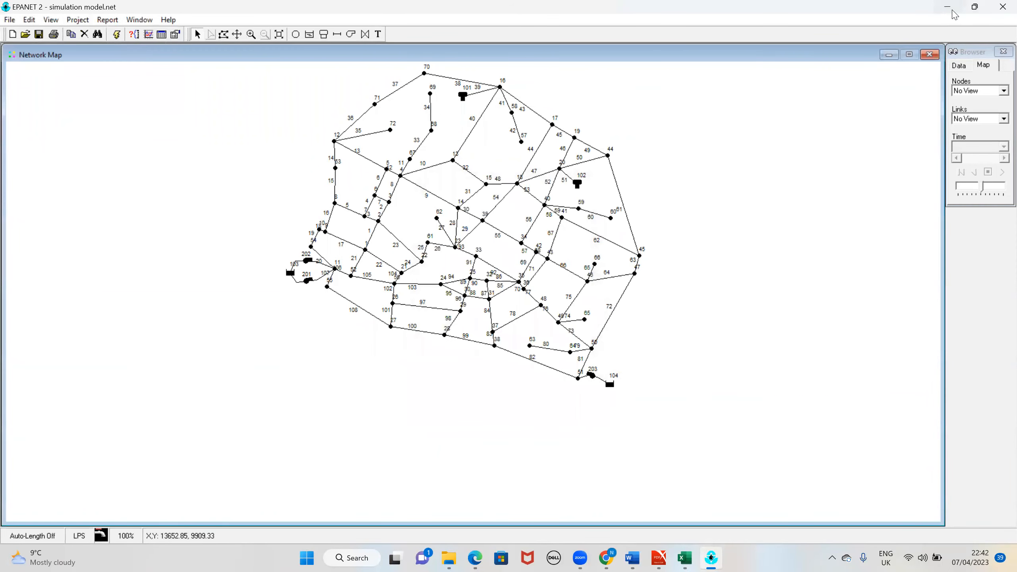
# Clear the open windows off the desktop and create a new folder there named "pratice"
pyautogui.click(948, 7)
pyautogui.click(417, 340)
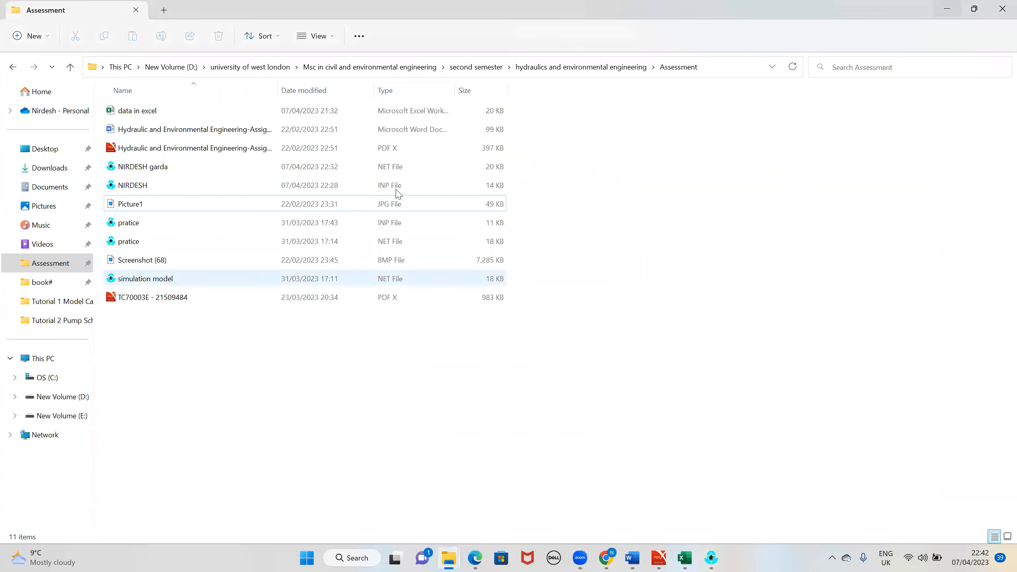
pyautogui.click(975, 8)
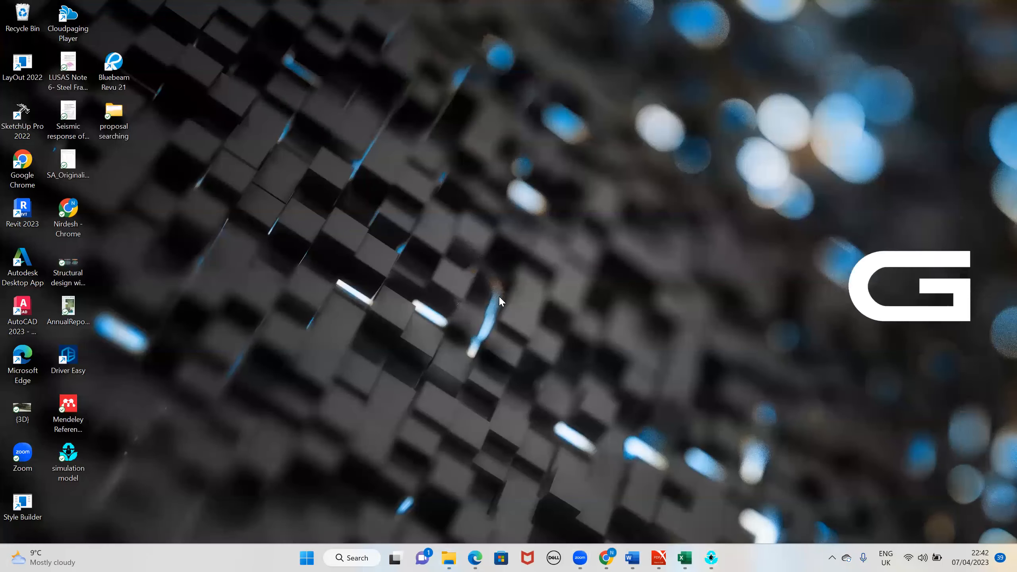
pyautogui.rightClick(473, 285)
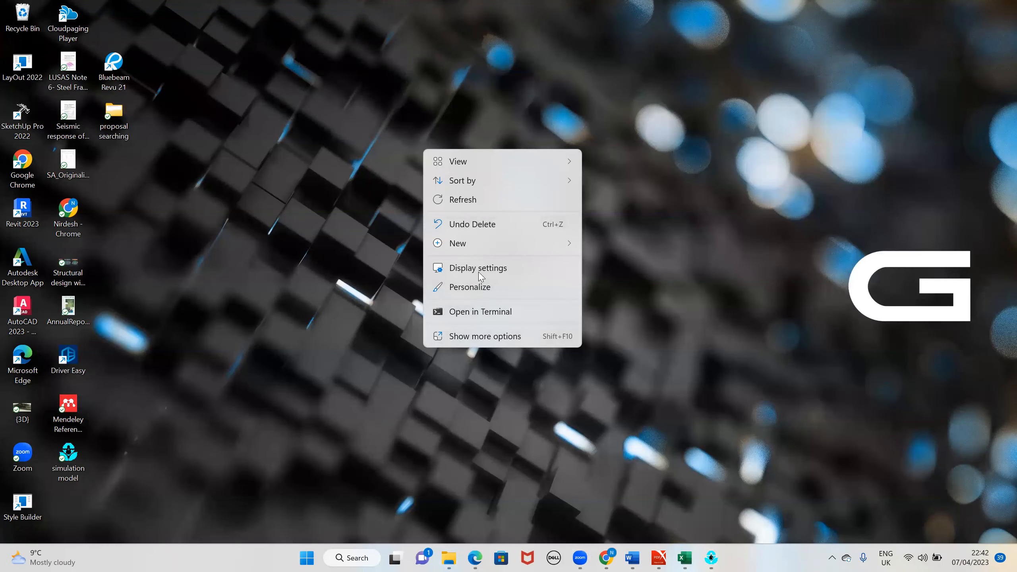
pyautogui.moveTo(483, 243)
pyautogui.click(610, 246)
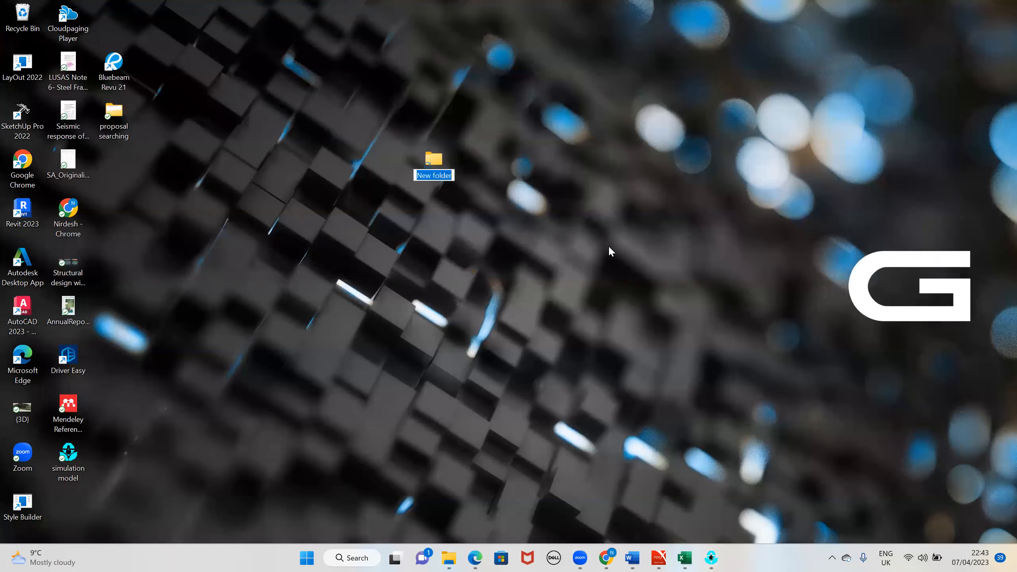
pyautogui.press('BackSpace')
pyautogui.write('pratice')
pyautogui.press('Return')
# Move the exported simulation model file into the pratice folder and check it inside that folder
pyautogui.click(81, 477)
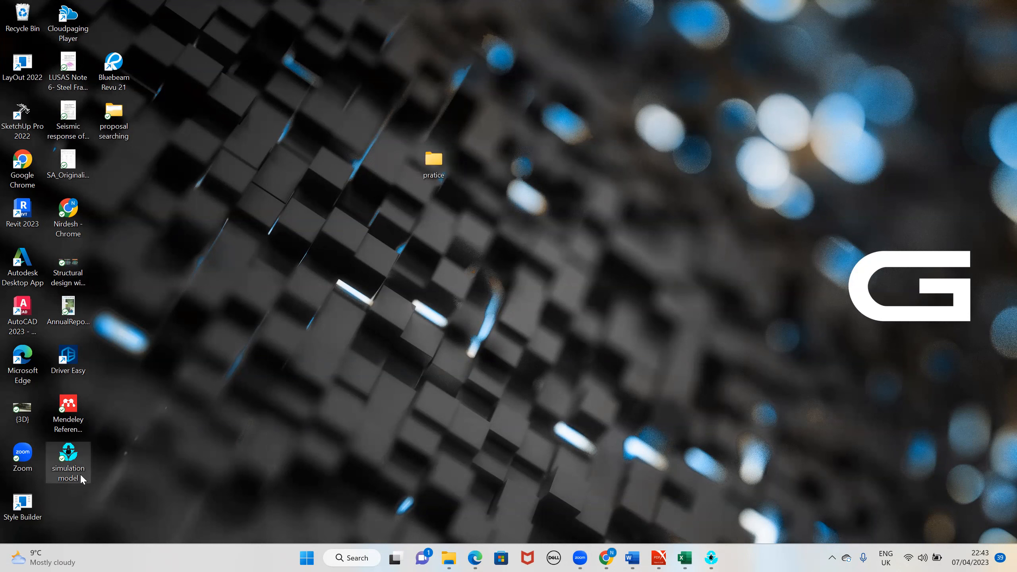
pyautogui.moveTo(73, 467); pyautogui.dragTo(437, 161)
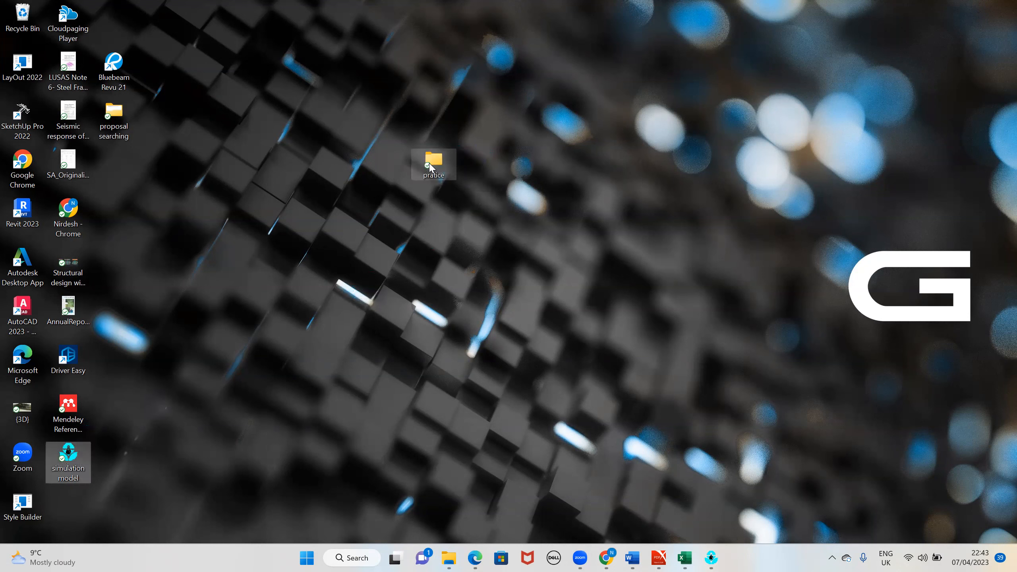
pyautogui.doubleClick(437, 162)
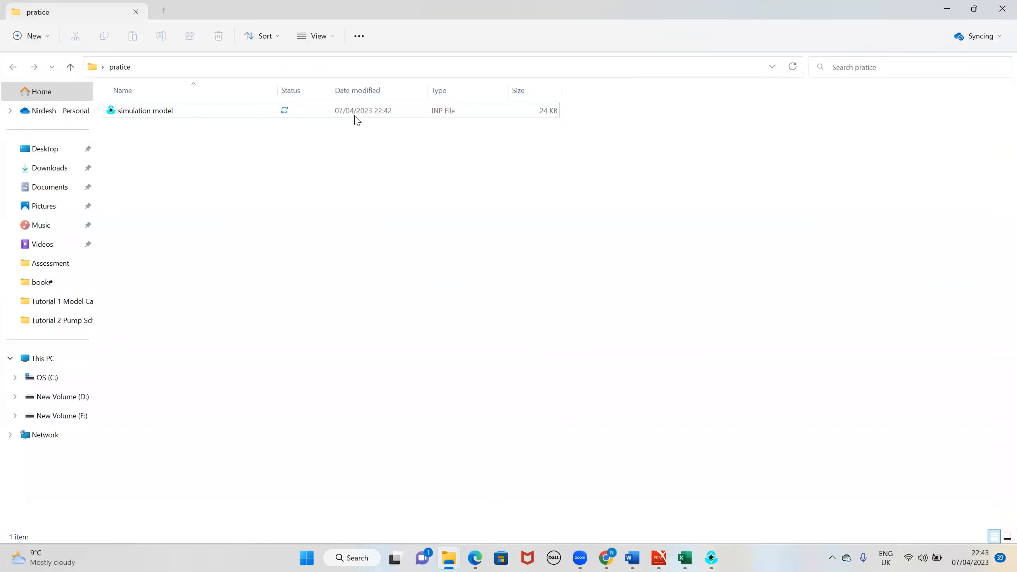
pyautogui.click(158, 111)
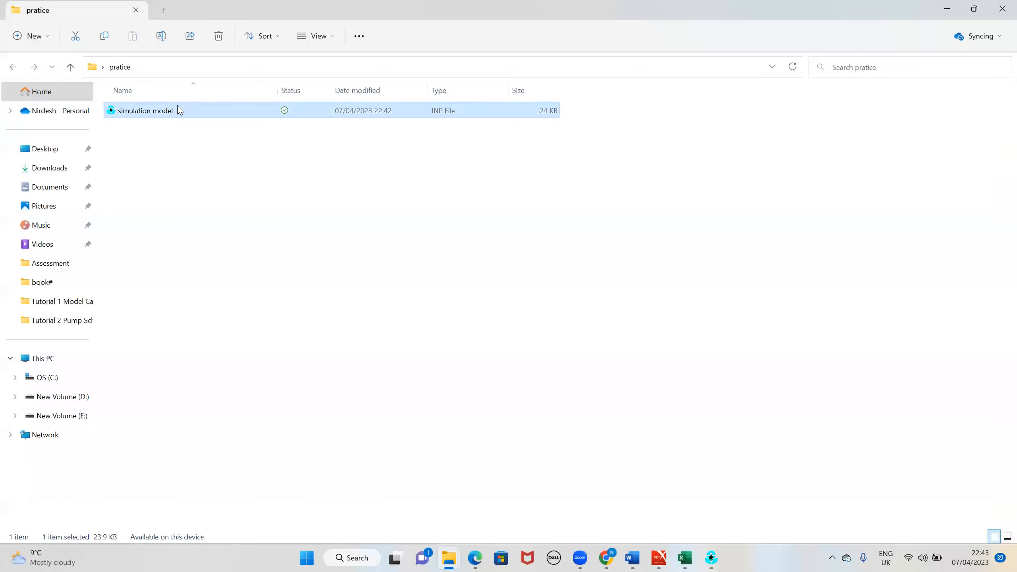
# Switch to the Anytown02122015-SI workbook in Excel and start browsing for a file to open
pyautogui.click(685, 557)
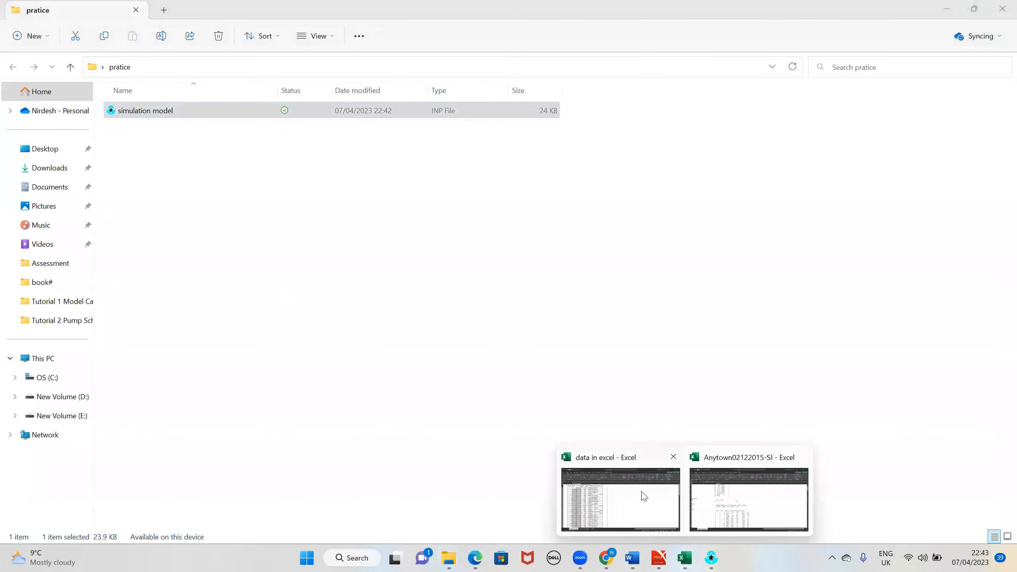
pyautogui.click(705, 488)
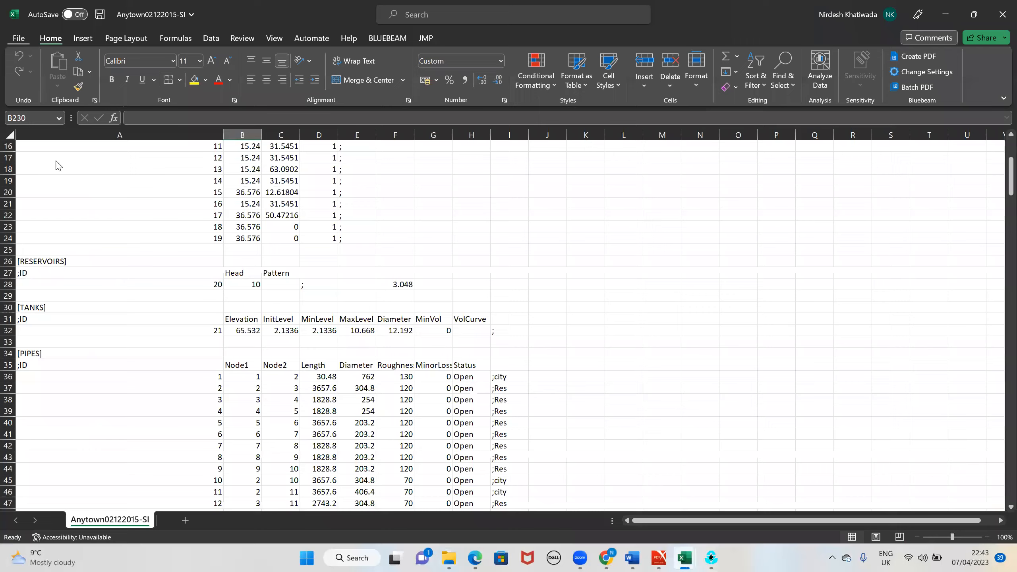
pyautogui.click(34, 122)
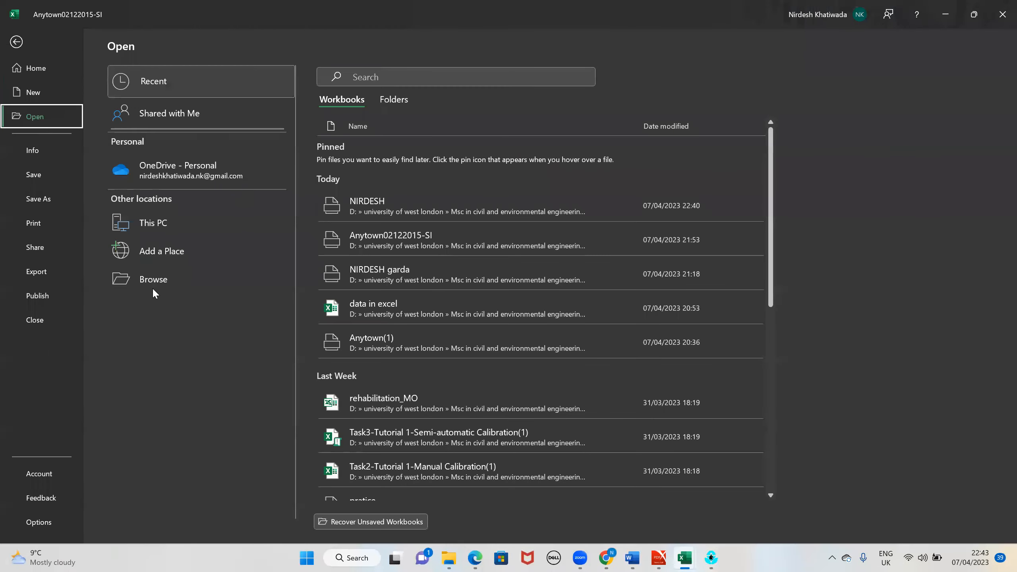
pyautogui.click(154, 284)
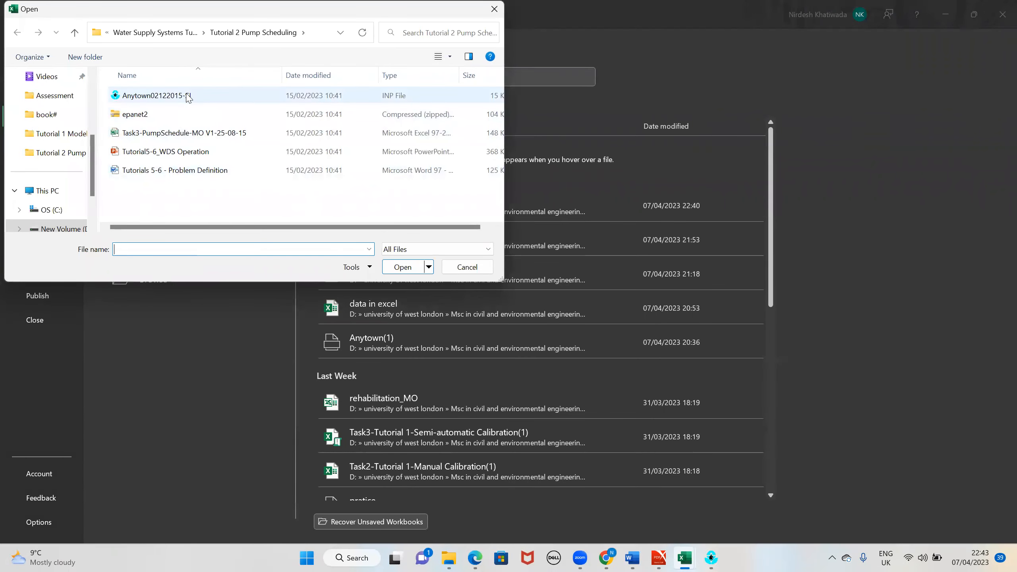
# Open the simulation model INP file from the pratice folder on the Desktop
pyautogui.scroll(2, 66, 156)
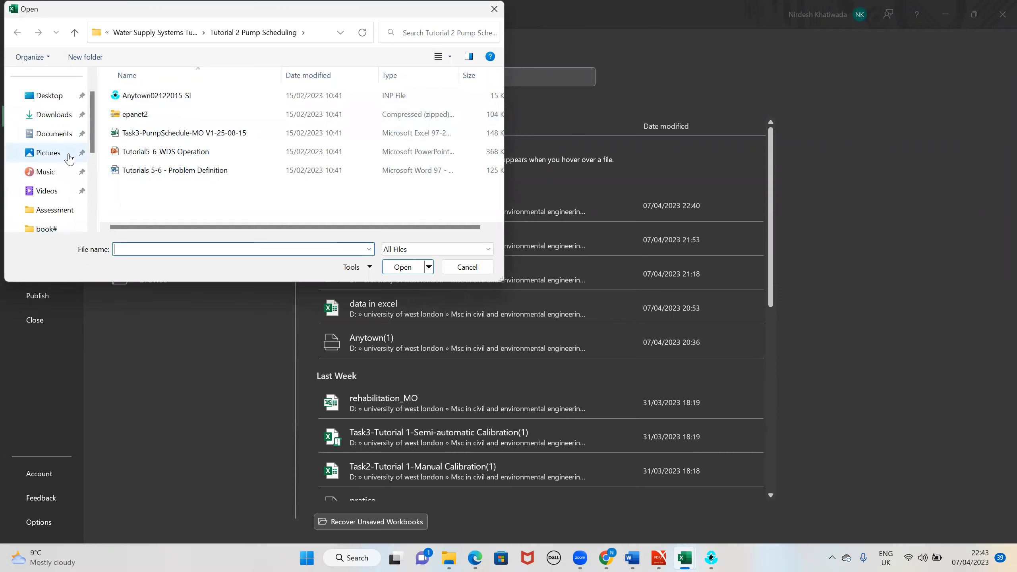
pyautogui.click(49, 101)
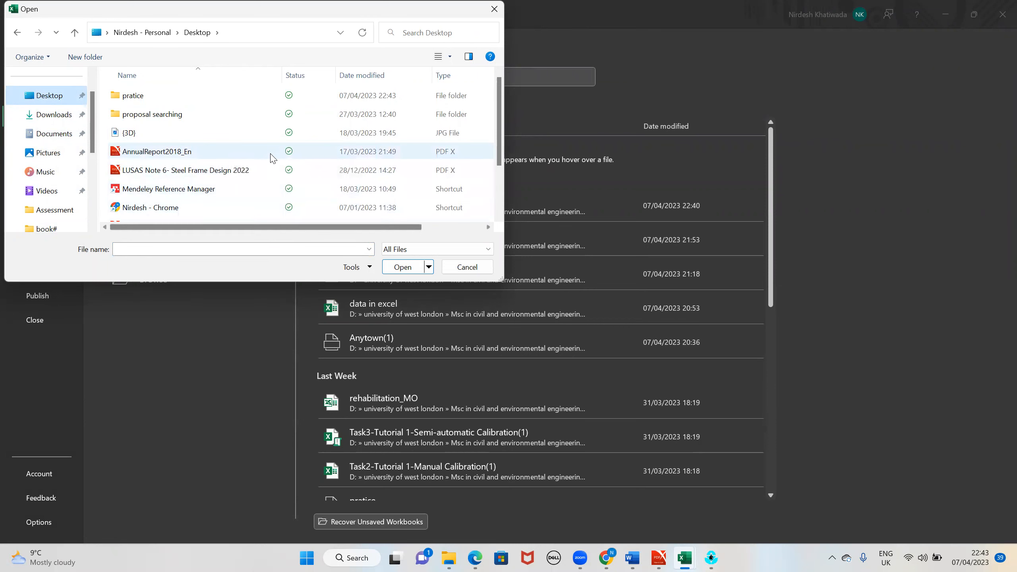
pyautogui.scroll(-2, 277, 154)
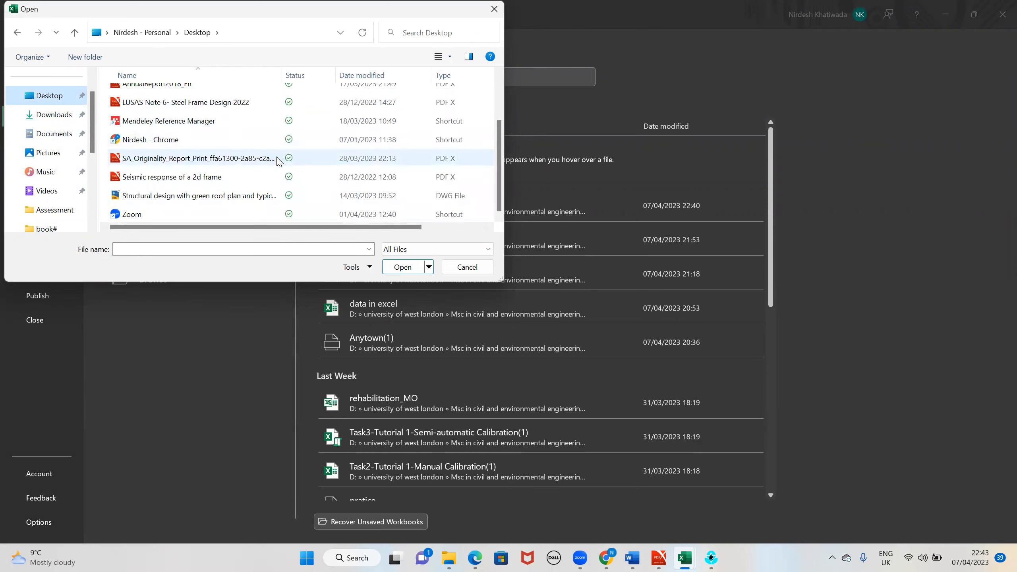
pyautogui.scroll(2, 131, 197)
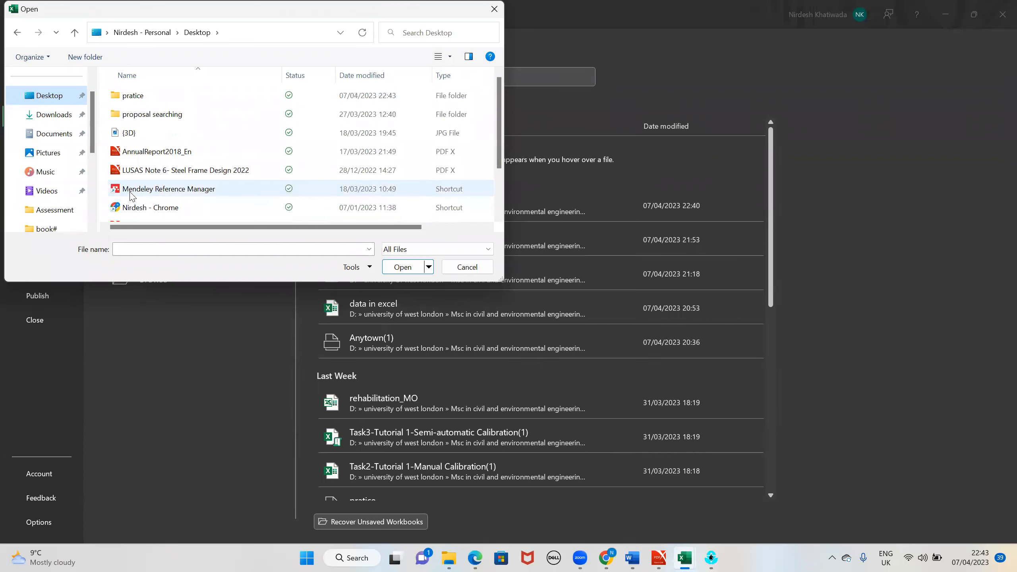
pyautogui.scroll(-2, 152, 208)
pyautogui.scroll(2, 157, 208)
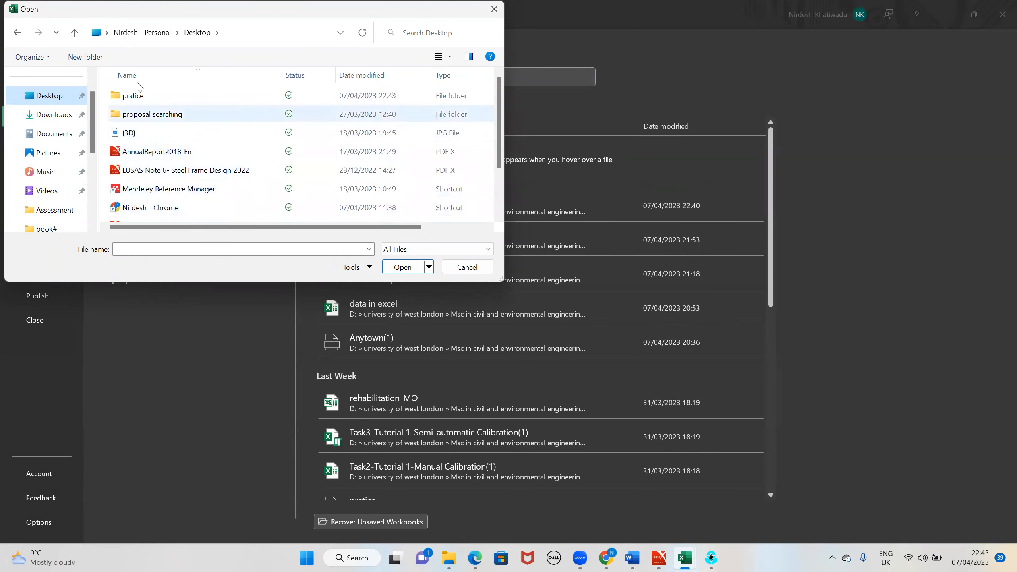
pyautogui.doubleClick(136, 100)
pyautogui.click(147, 96)
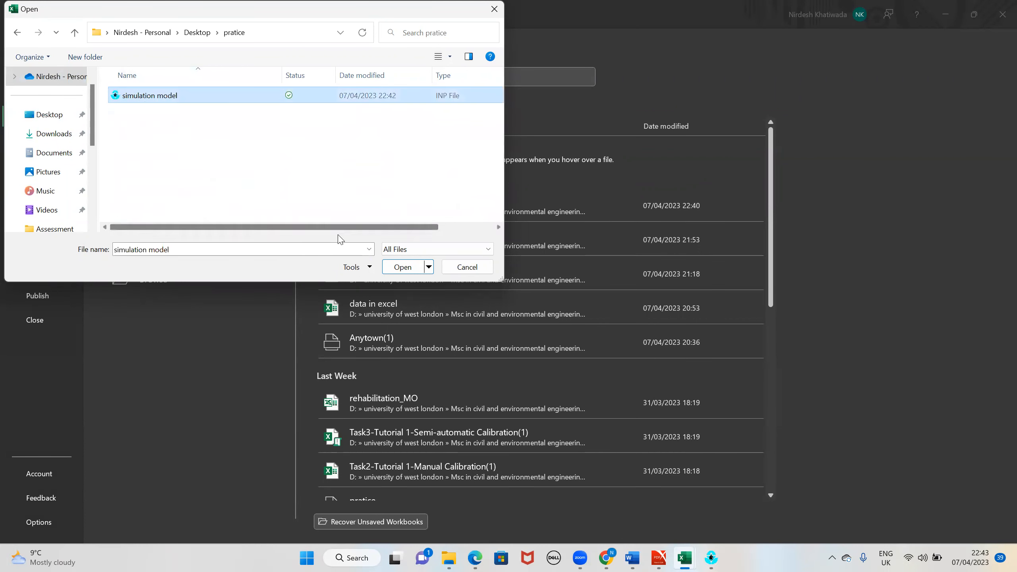
pyautogui.click(401, 267)
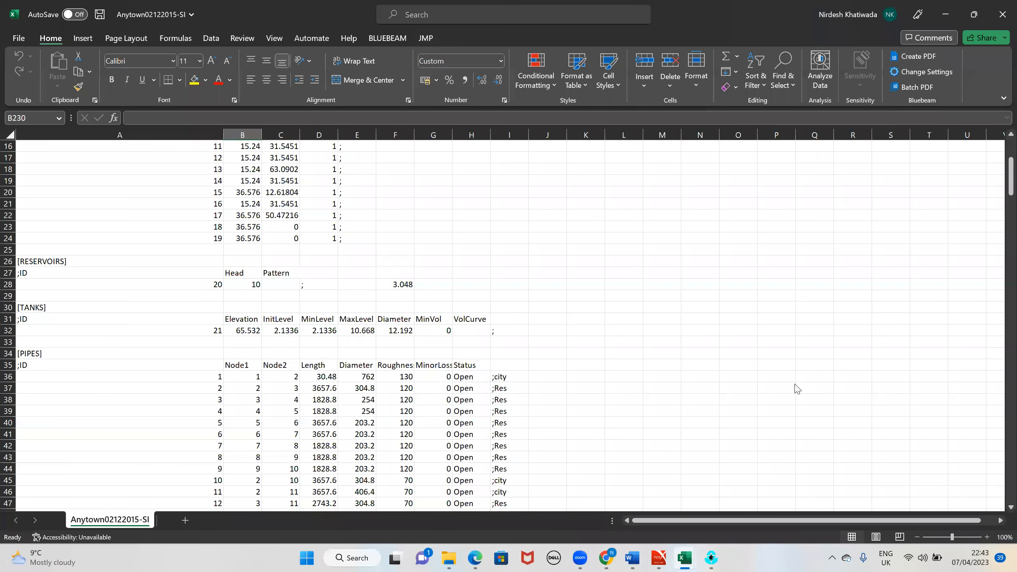
# Complete the text import of the INP file with the default settings and General column format
pyautogui.click(849, 374)
pyautogui.click(849, 375)
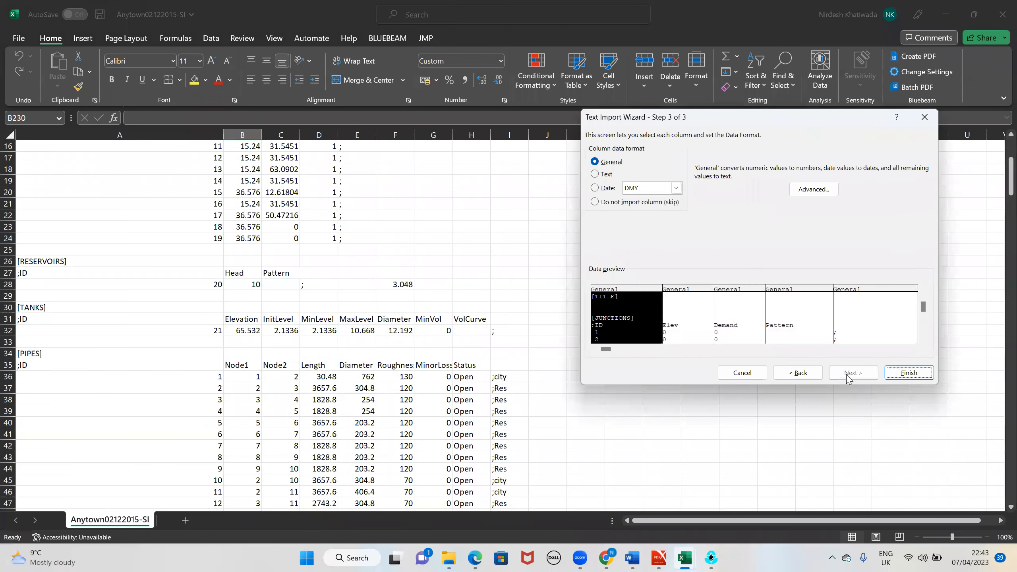
pyautogui.click(890, 375)
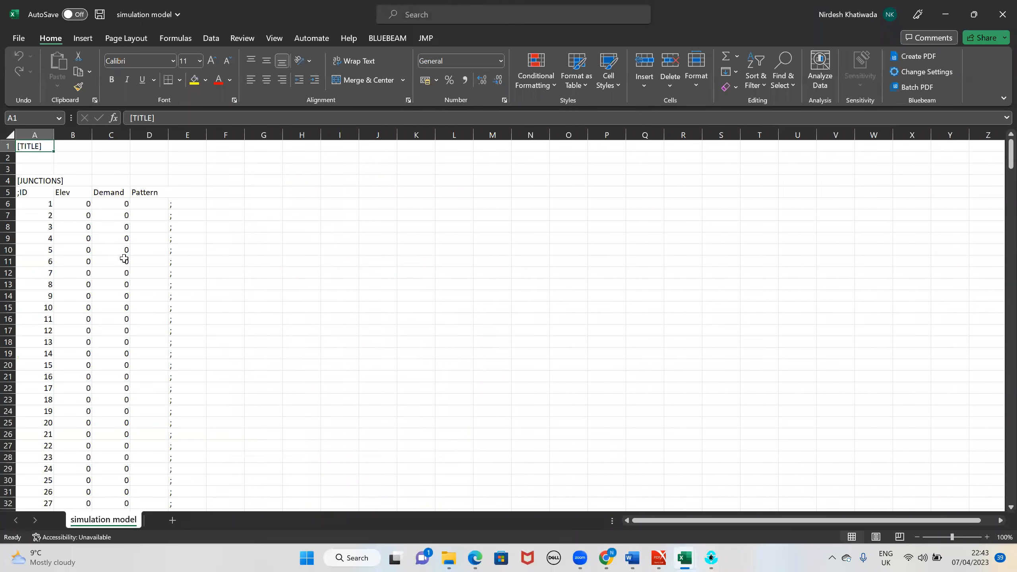
# Look through the imported network sections from junctions to reactions and fit column A's width to its contents
pyautogui.moveTo(80, 208); pyautogui.dragTo(120, 492)
pyautogui.scroll(-20, 109, 345)
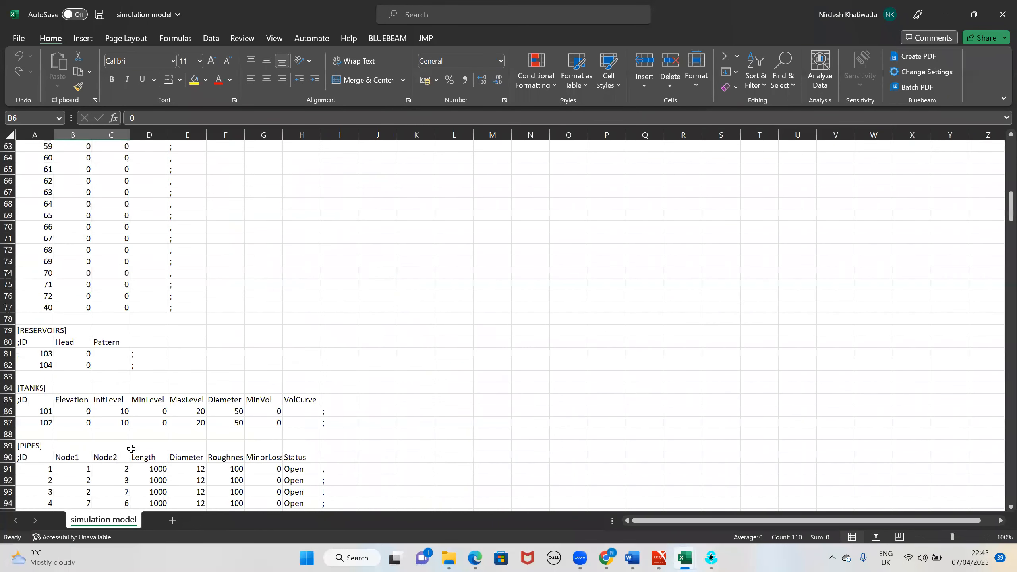
pyautogui.scroll(5, 163, 329)
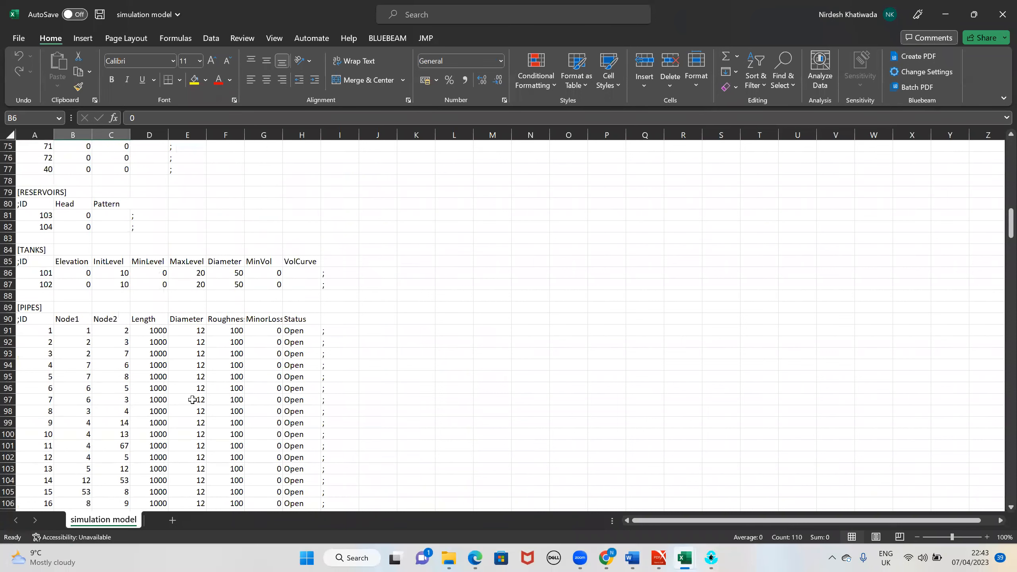
pyautogui.scroll(-20, 193, 400)
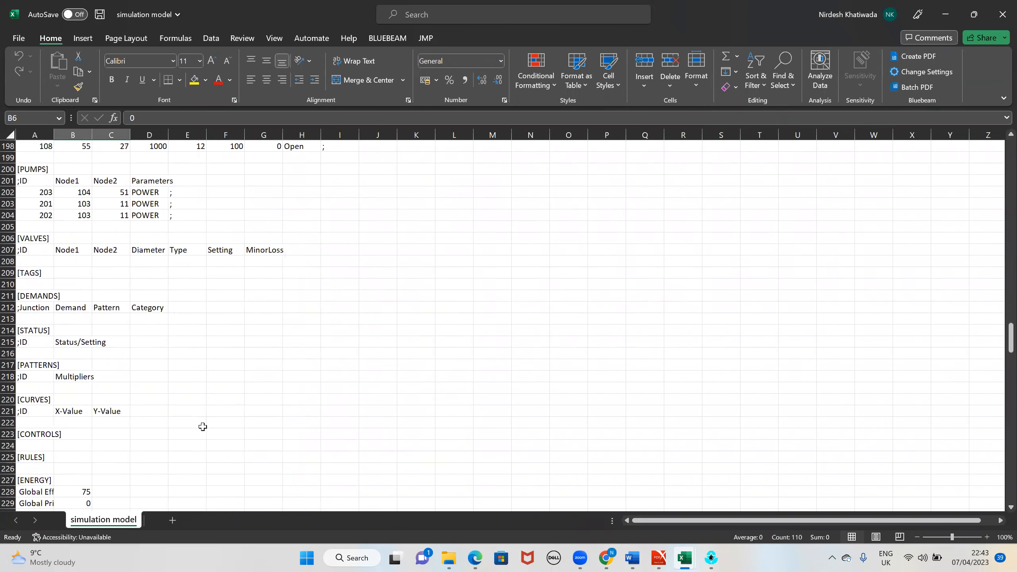
pyautogui.scroll(-19, 83, 284)
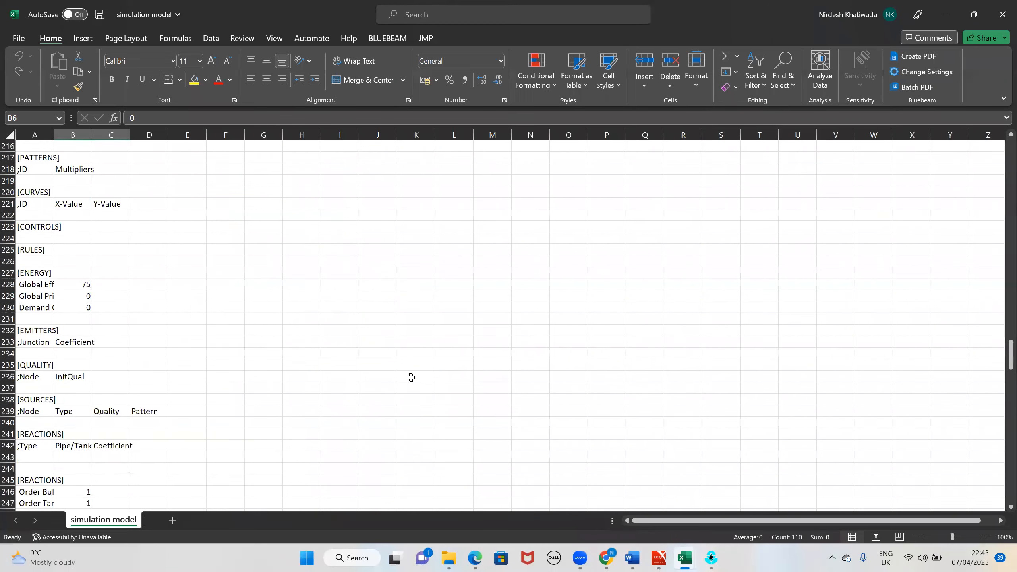
pyautogui.doubleClick(52, 134)
pyautogui.scroll(11, 334, 358)
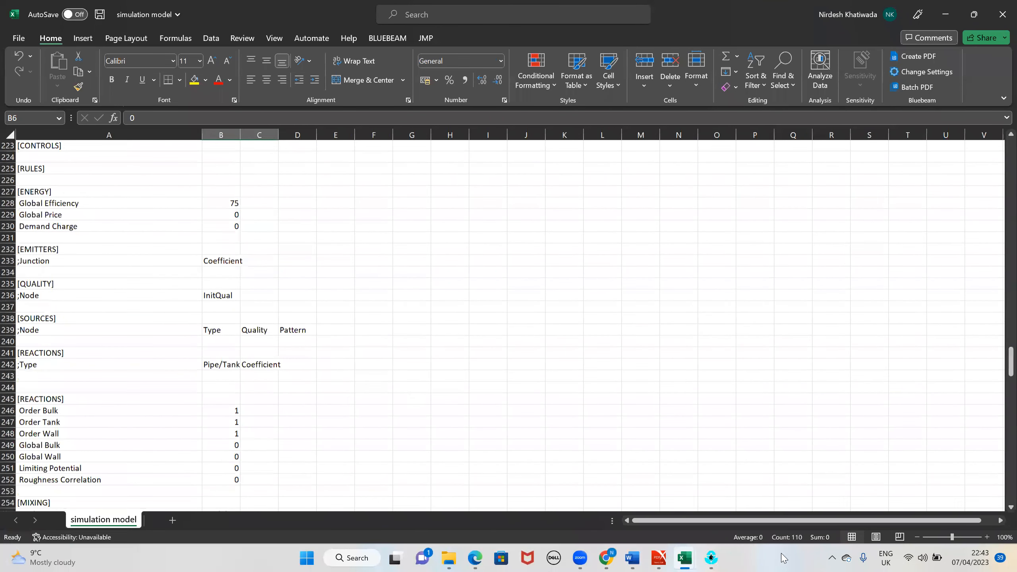
# Switch to the recovered WDS-2023 assignment document in Word and examine Table 1, Network Pipe Data
pyautogui.moveTo(639, 558)
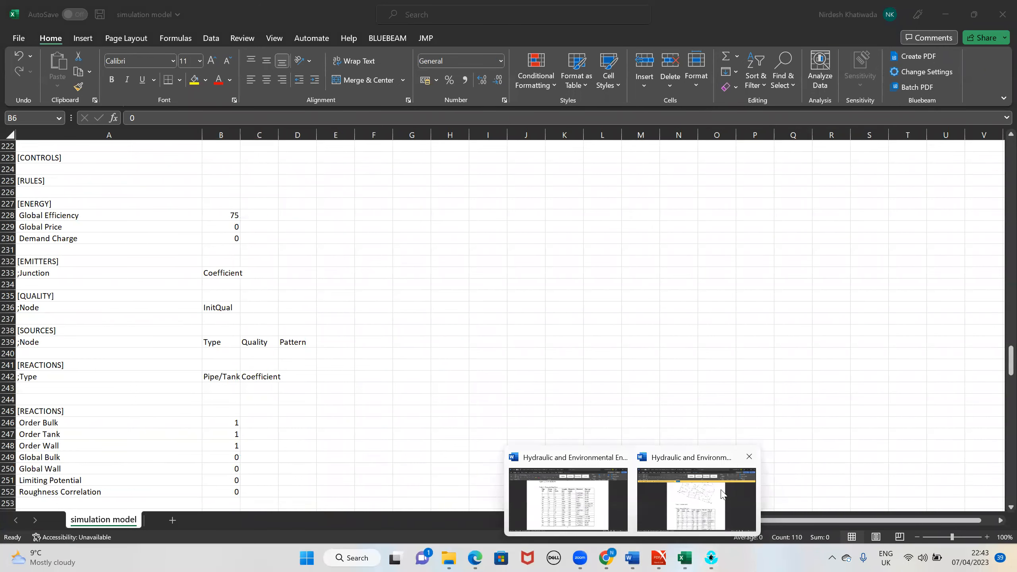
pyautogui.click(723, 494)
pyautogui.scroll(-1, 554, 409)
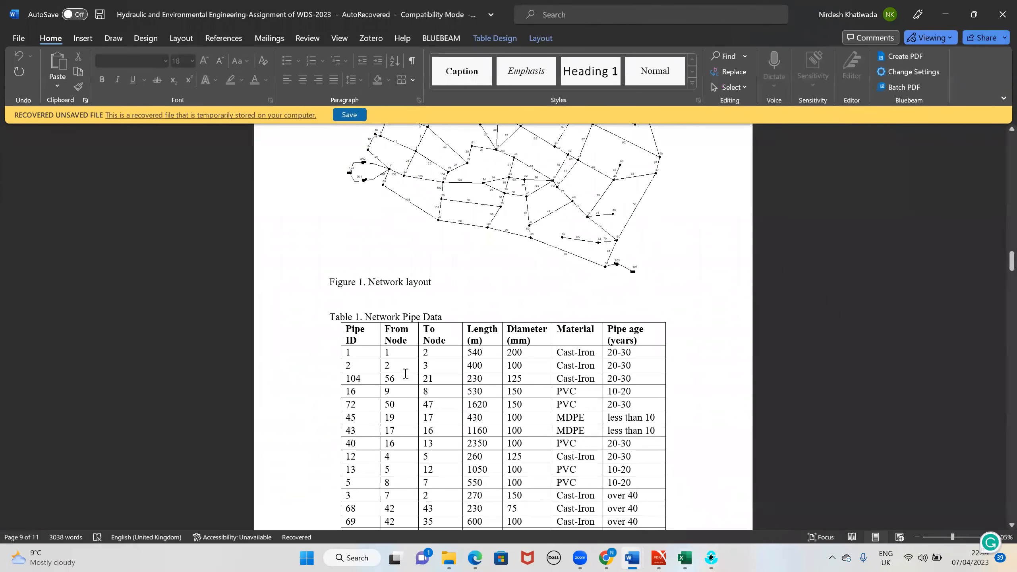
pyautogui.scroll(-4, 405, 373)
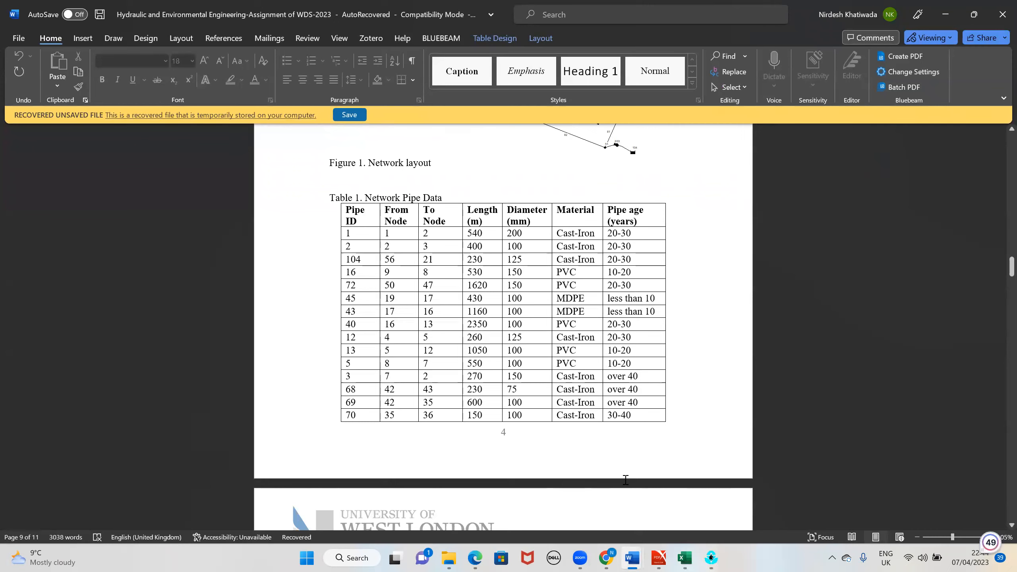
# Switch to the data in excel workbook and copy all pipe lengths and diameters, E3:F110, from the network pipe data sheet
pyautogui.moveTo(685, 559)
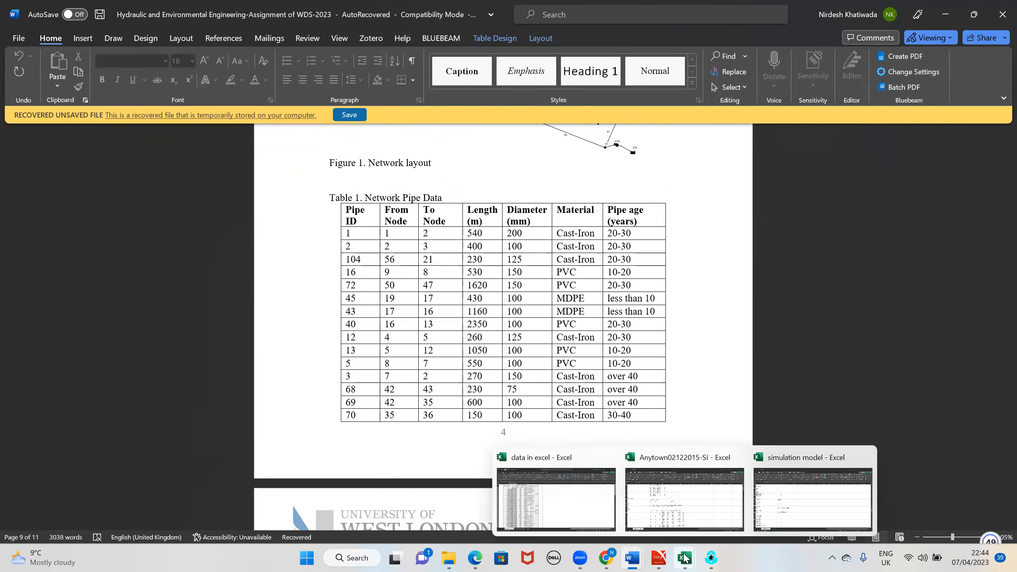
pyautogui.click(586, 494)
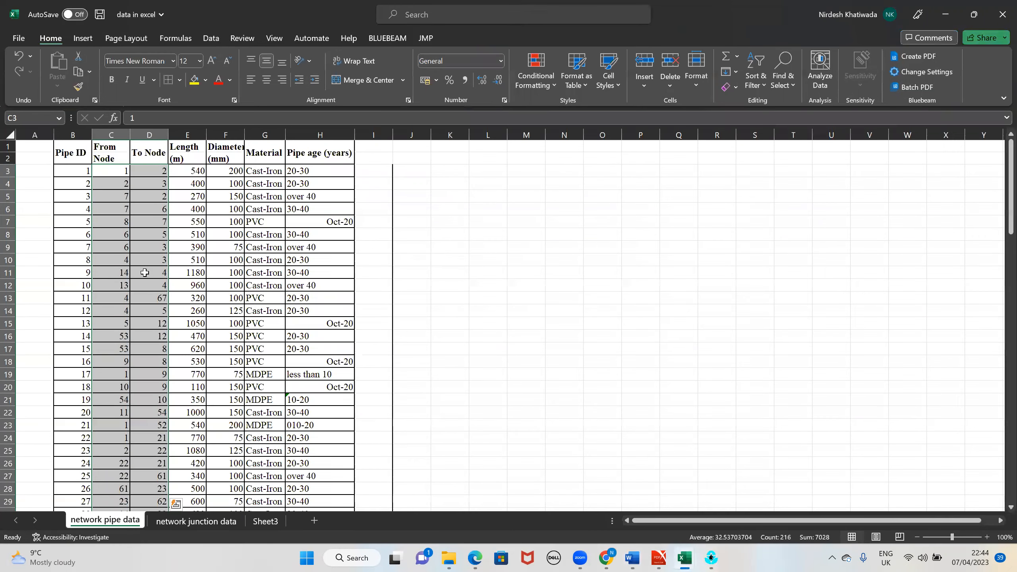
pyautogui.click(106, 209)
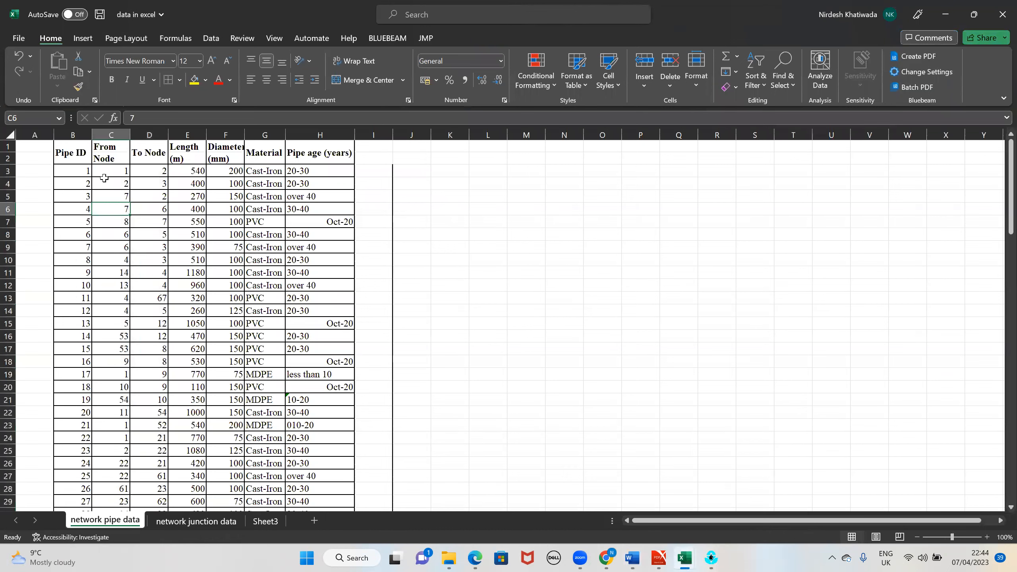
pyautogui.click(110, 170)
pyautogui.moveTo(188, 169); pyautogui.dragTo(216, 479)
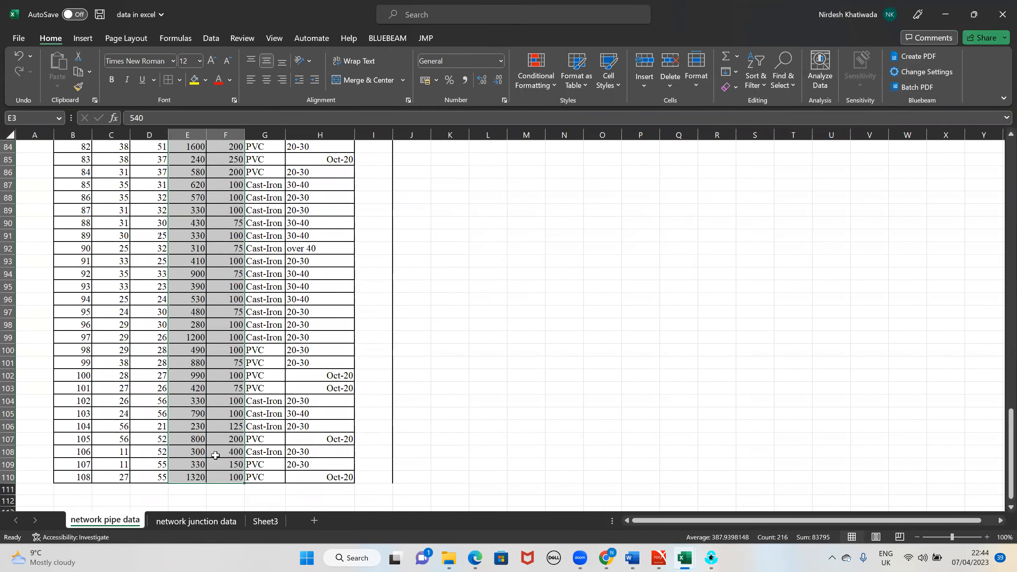
pyautogui.rightClick(216, 457)
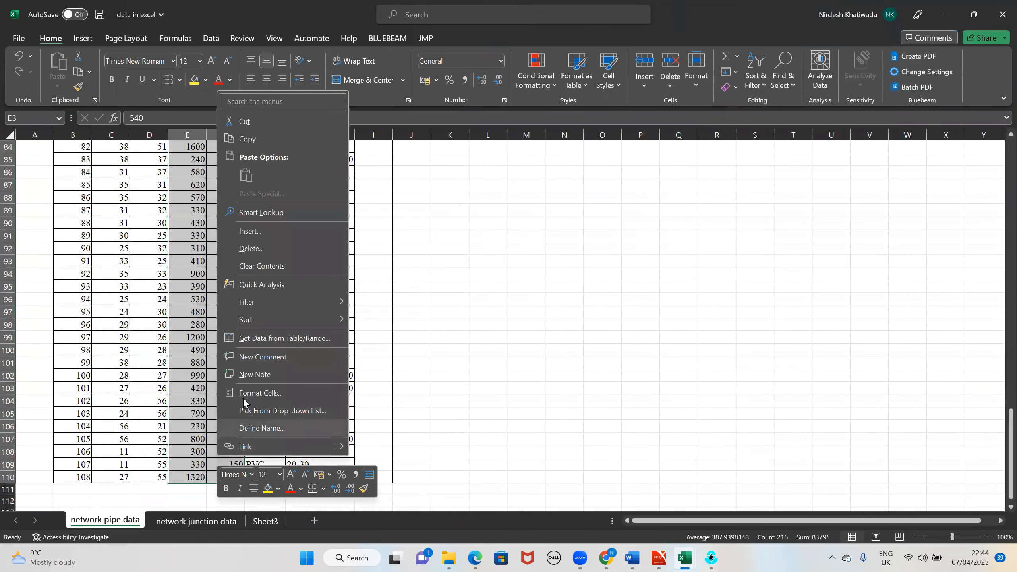
pyautogui.click(249, 139)
pyautogui.scroll(20, 249, 280)
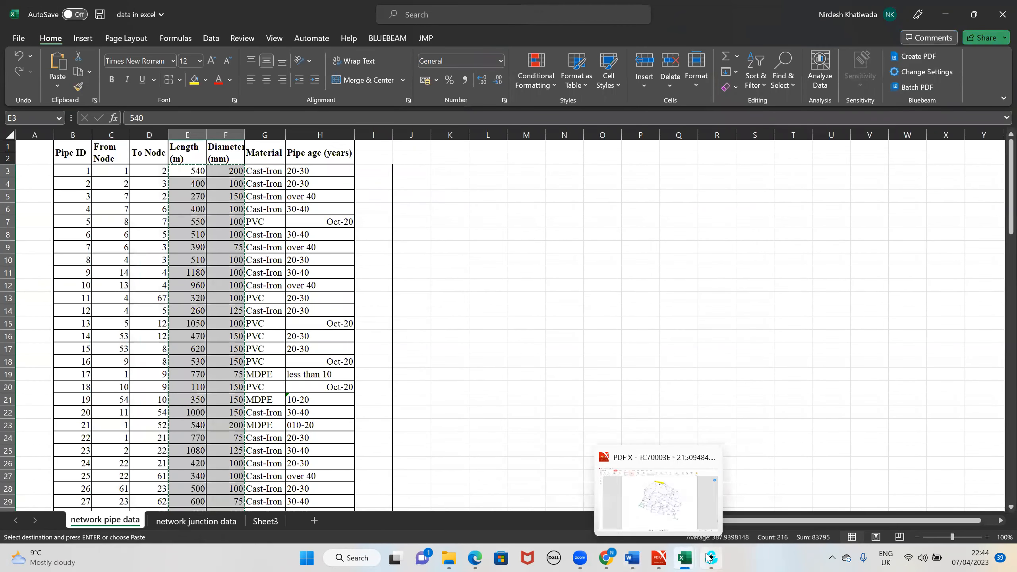
# Paste the copied values into the Length and Diameter columns of the simulation model's [PIPES] section, starting at D91, and remove their borders
pyautogui.moveTo(684, 558)
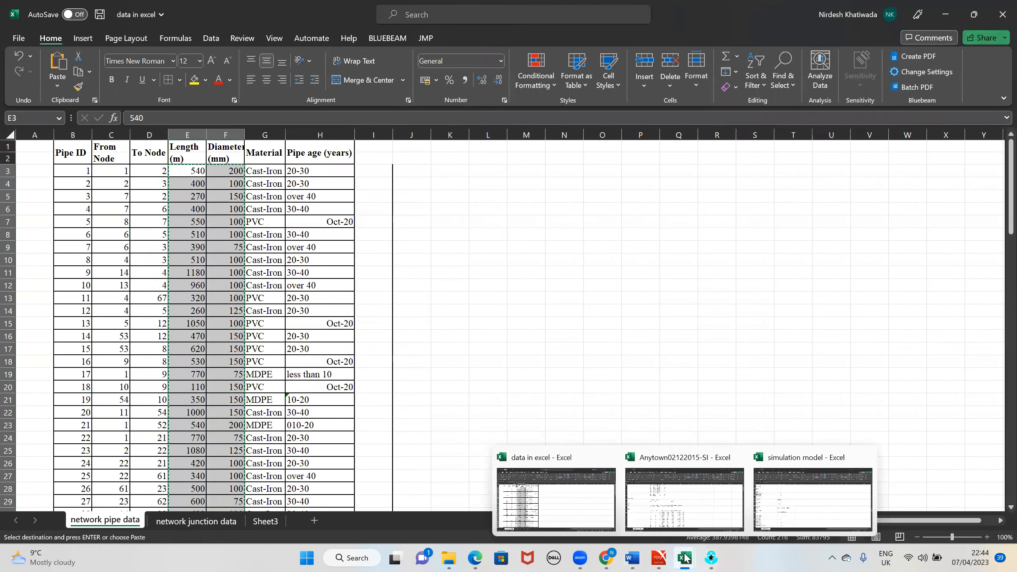
pyautogui.click(777, 479)
pyautogui.scroll(20, 201, 449)
pyautogui.scroll(20, 205, 459)
pyautogui.moveTo(299, 436); pyautogui.dragTo(346, 435)
pyautogui.hotkey('ctrl', 'v')
pyautogui.scroll(5, 332, 258)
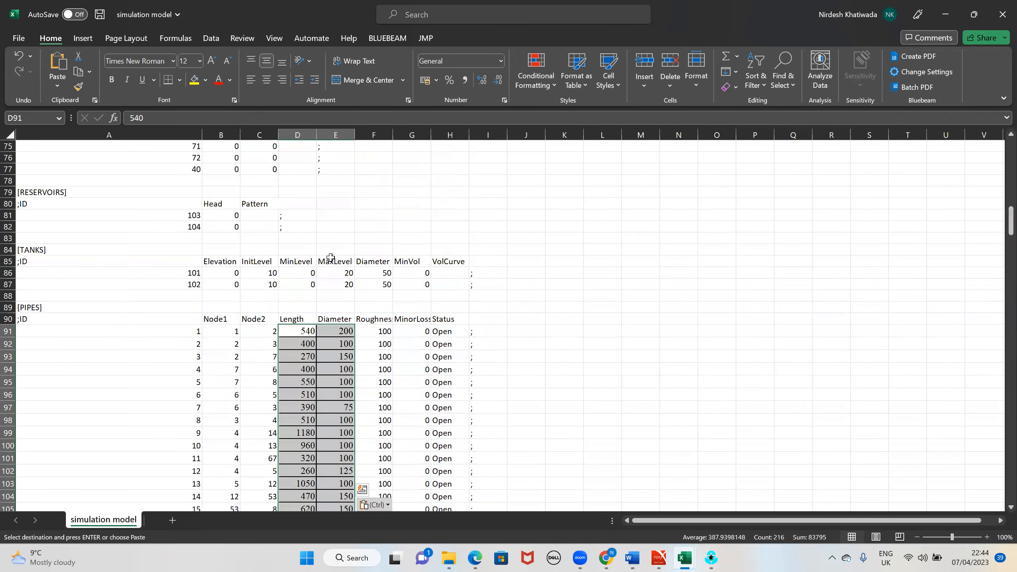
pyautogui.click(179, 82)
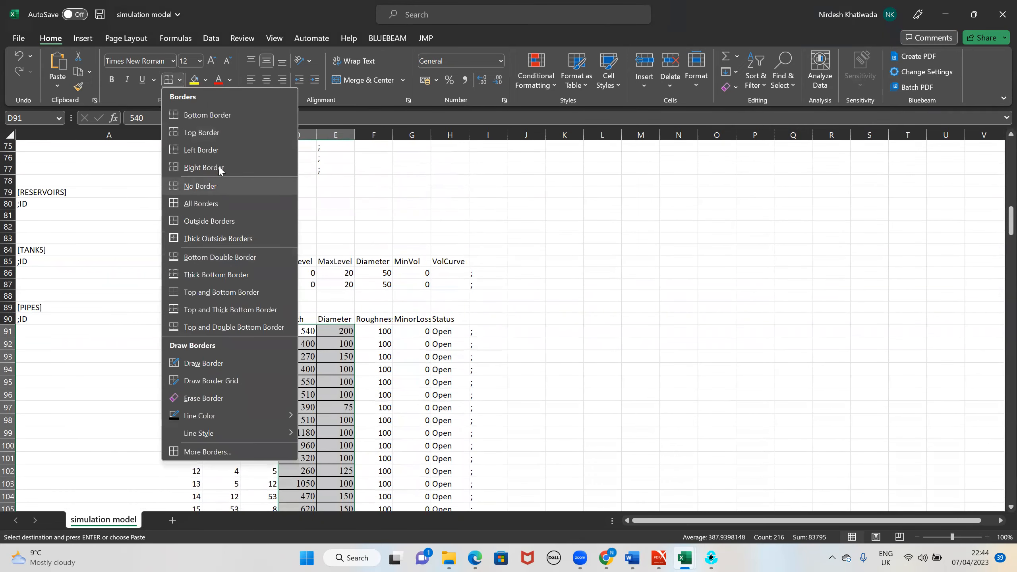
pyautogui.click(207, 187)
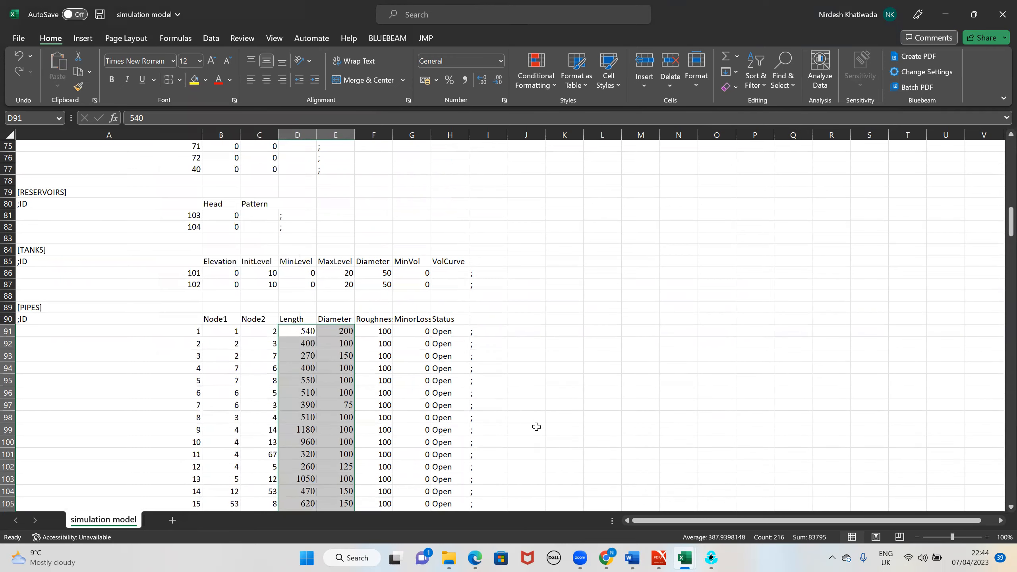
# Copy the elevation and baseline residential demand values, B5:C76, from the network junction data sheet of the data in excel workbook
pyautogui.scroll(3, 529, 401)
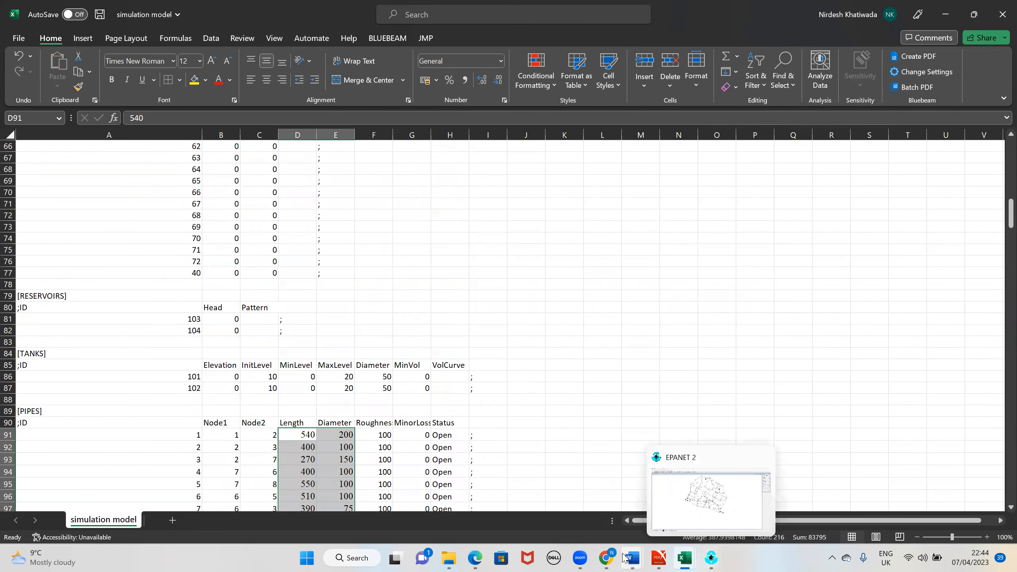
pyautogui.moveTo(684, 558)
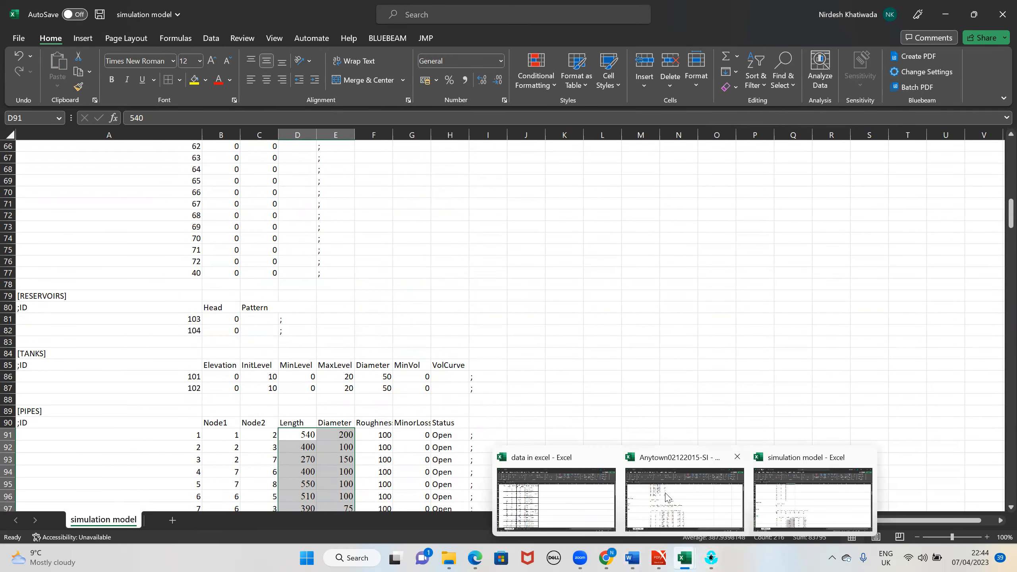
pyautogui.click(568, 501)
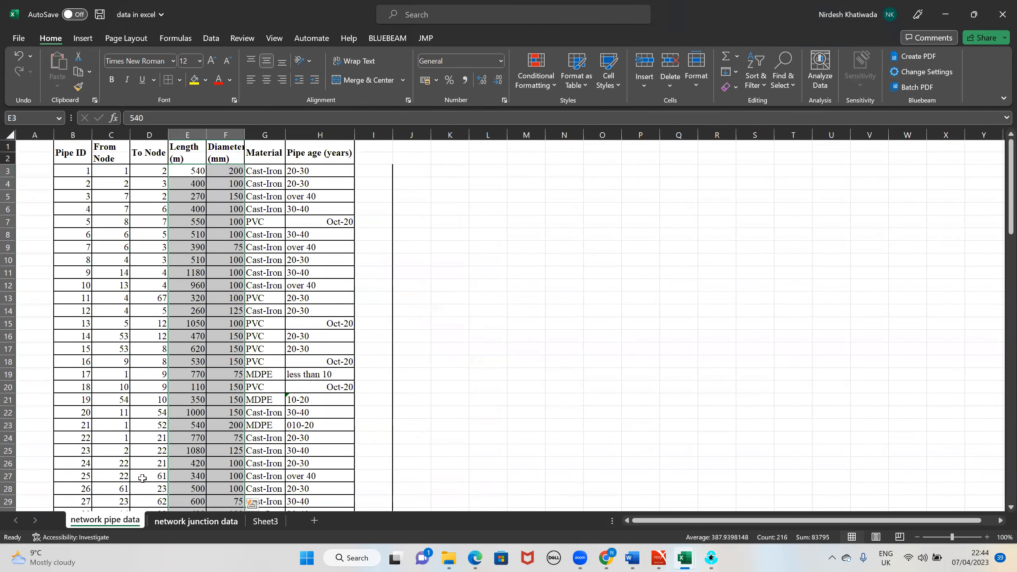
pyautogui.click(156, 523)
pyautogui.click(79, 286)
pyautogui.moveTo(71, 259); pyautogui.dragTo(98, 464)
pyautogui.rightClick(92, 378)
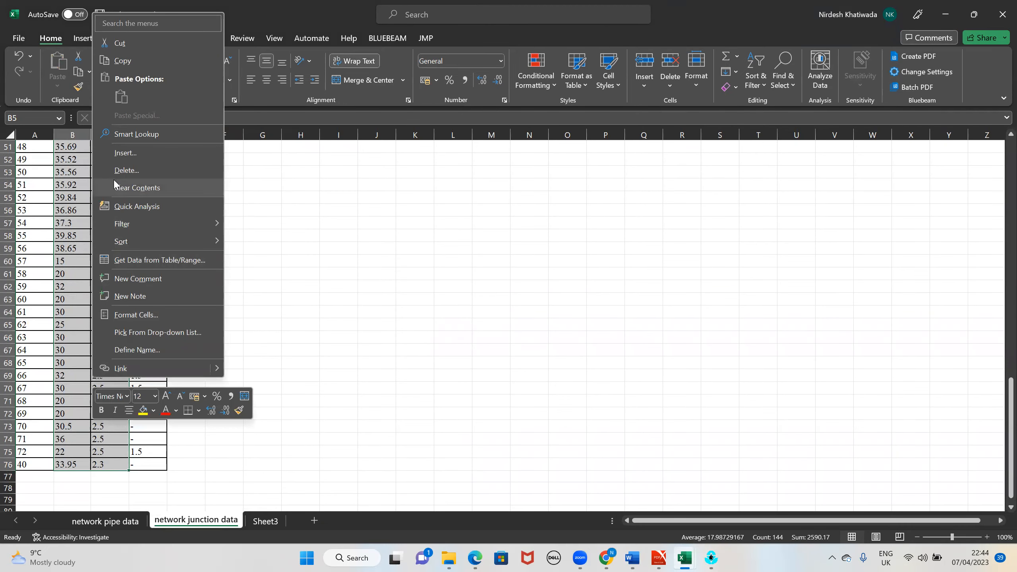
pyautogui.click(120, 61)
pyautogui.scroll(17, 360, 320)
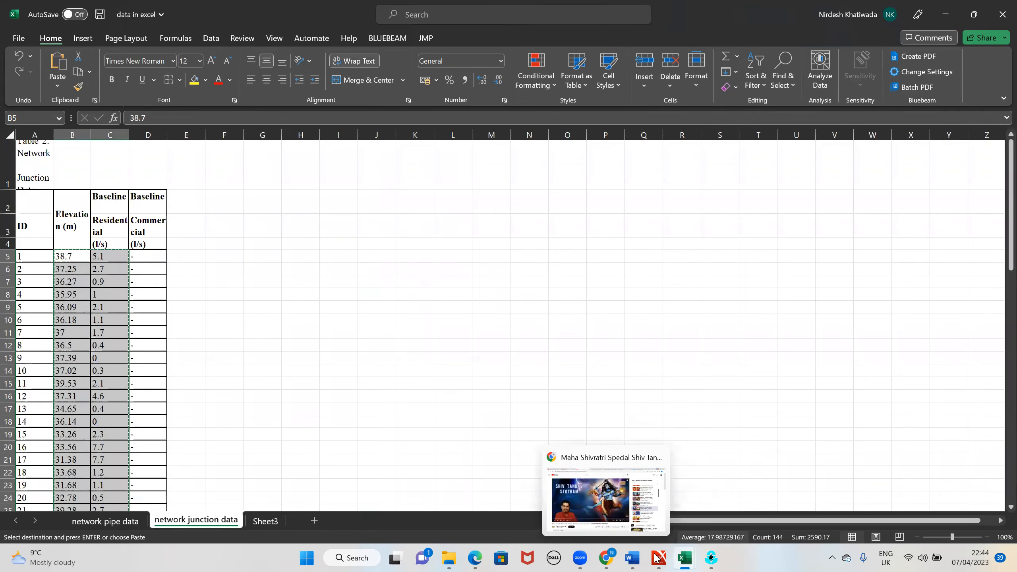
# Paste the copied values into the Elev and Demand columns of the simulation model's [JUNCTIONS] section, B6:C77, and remove their borders
pyautogui.moveTo(684, 557)
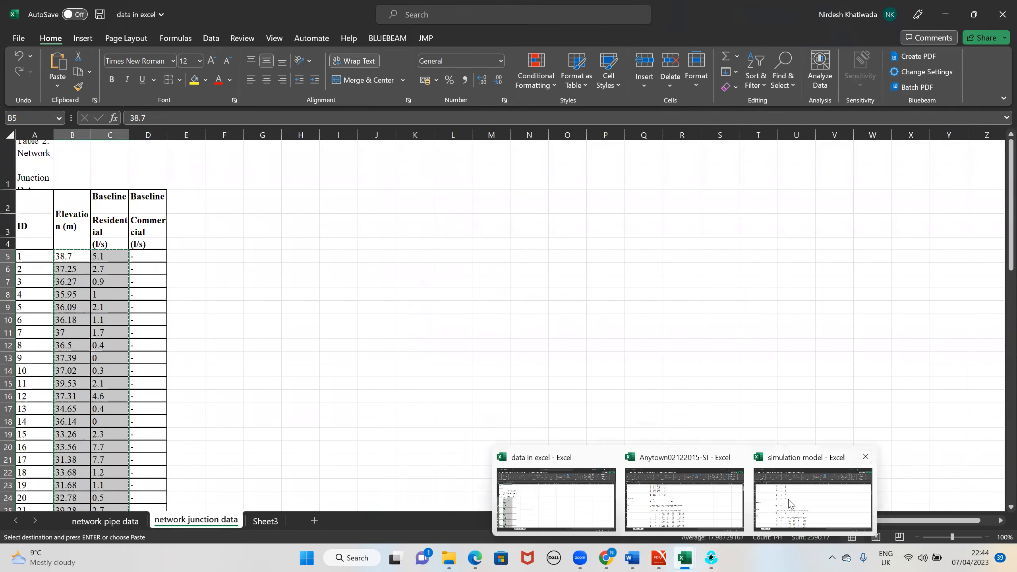
pyautogui.click(785, 508)
pyautogui.scroll(20, 412, 363)
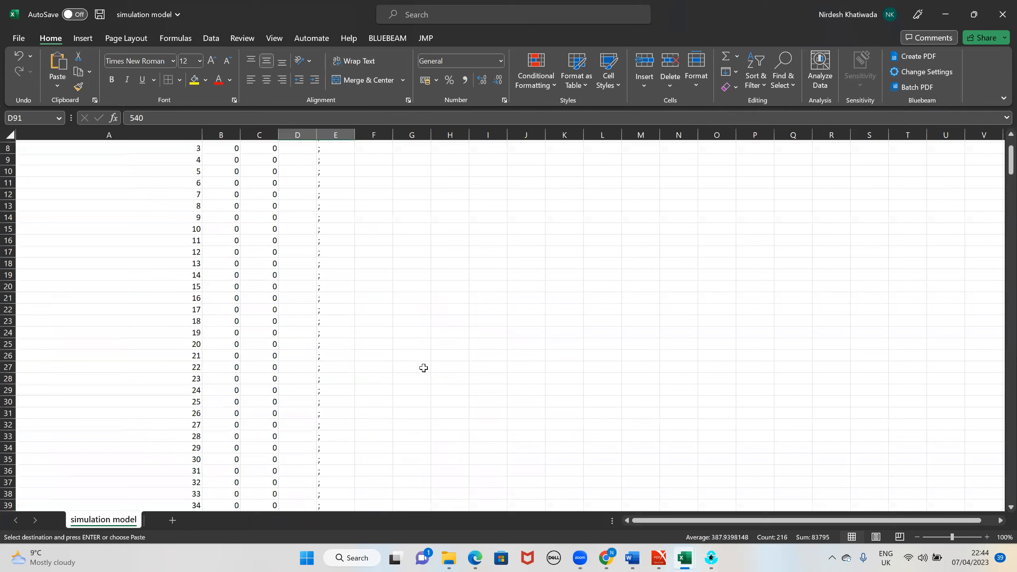
pyautogui.moveTo(224, 210); pyautogui.dragTo(248, 480)
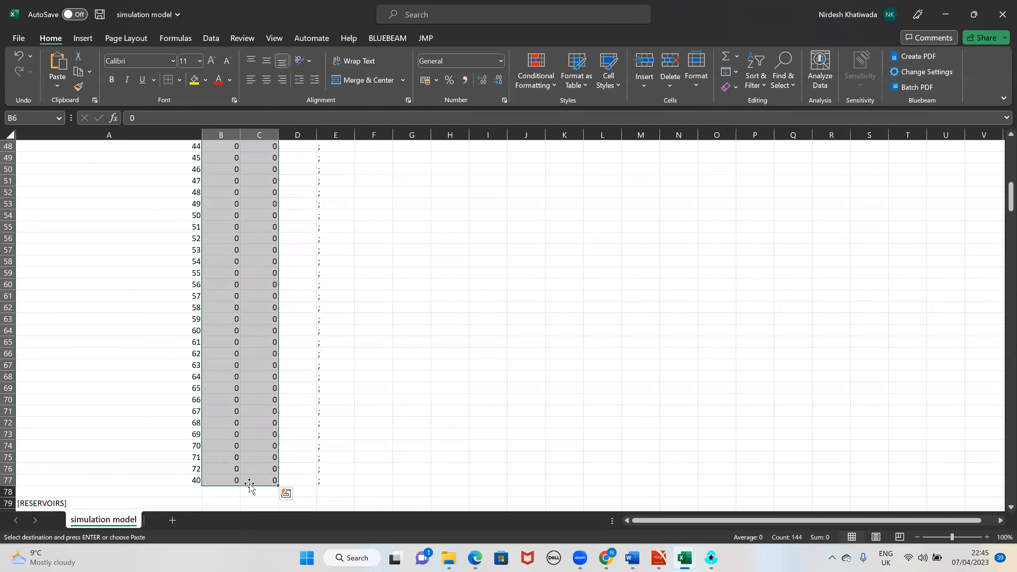
pyautogui.hotkey('ctrl', 'v')
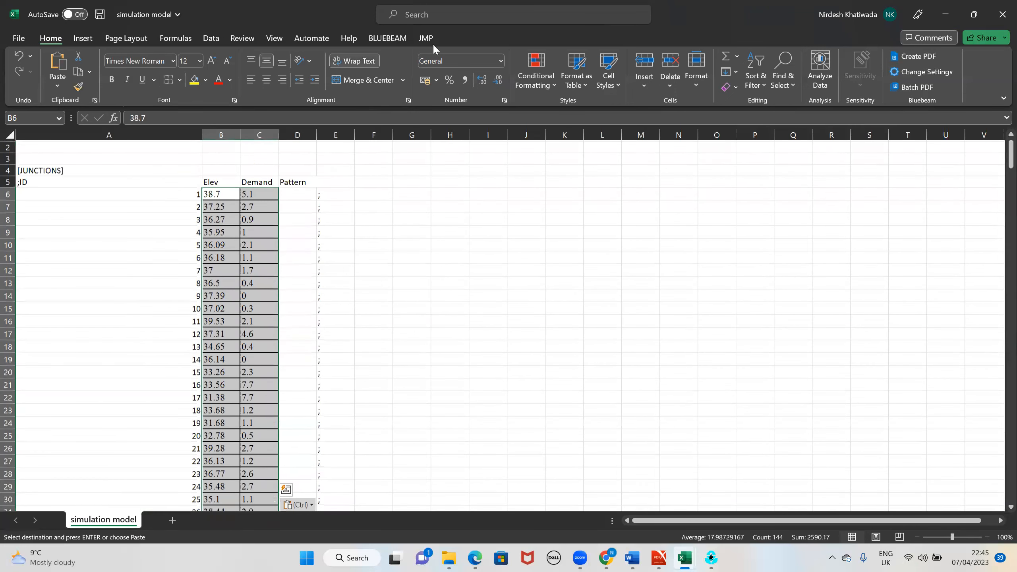
pyautogui.click(180, 80)
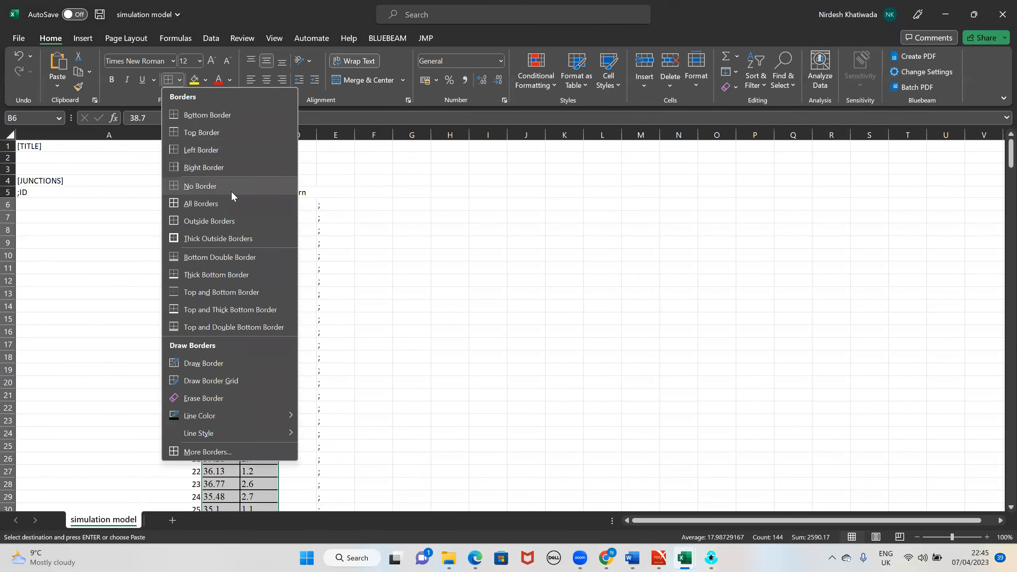
pyautogui.click(200, 186)
pyautogui.click(373, 266)
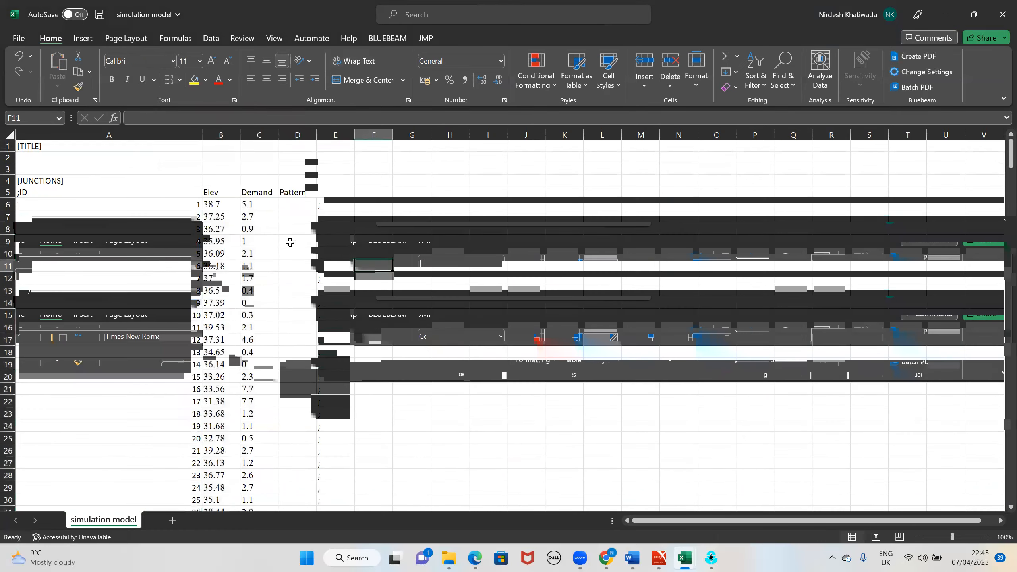
# Save and close the simulation model workbook and minimize the data in excel workbook
pyautogui.click(18, 43)
pyautogui.click(35, 178)
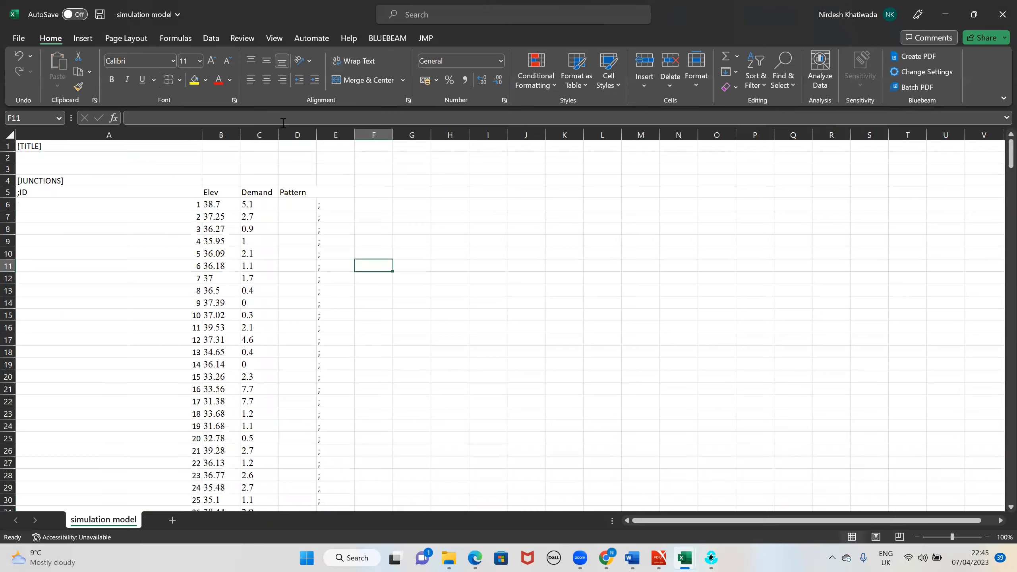
pyautogui.click(1002, 20)
pyautogui.click(945, 19)
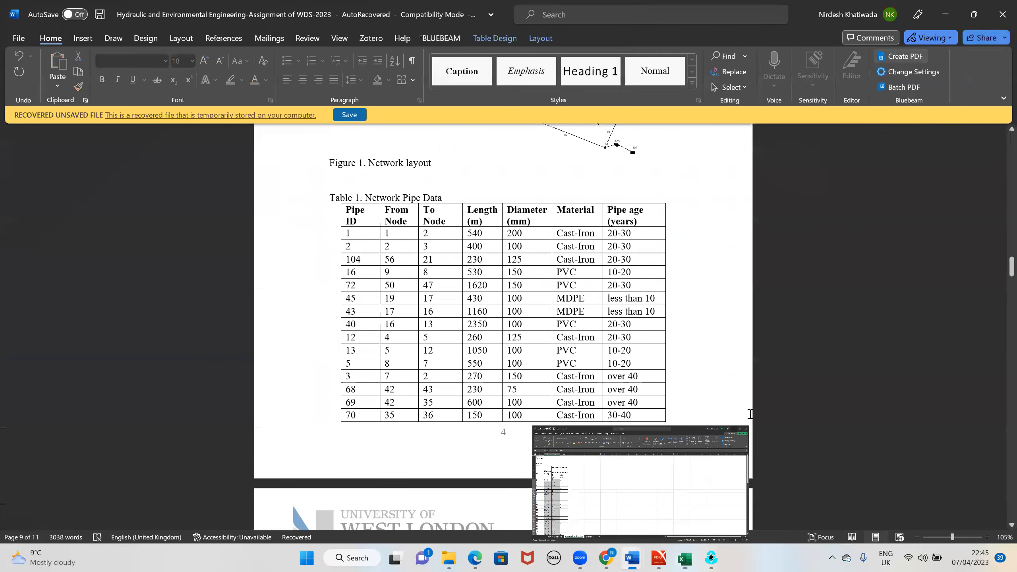
# Switch to EPANET 2 and start importing a network without saving the changes to the current project
pyautogui.click(712, 558)
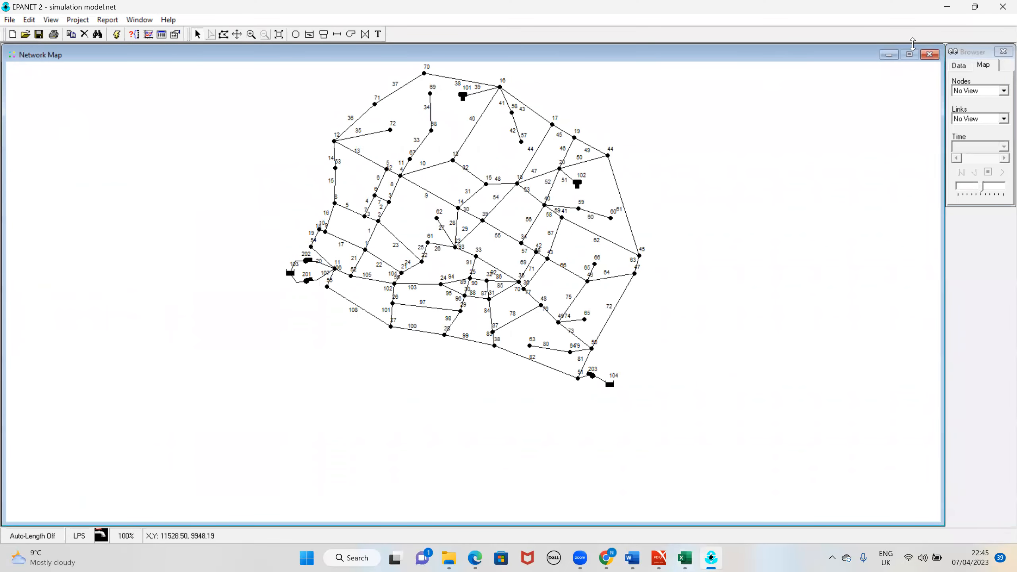
pyautogui.click(9, 19)
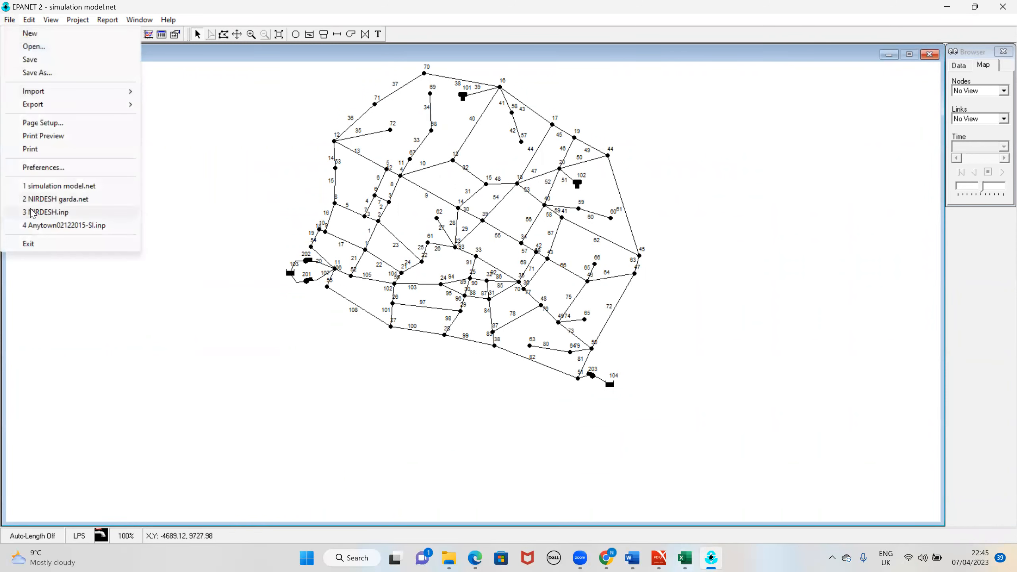
pyautogui.moveTo(127, 109)
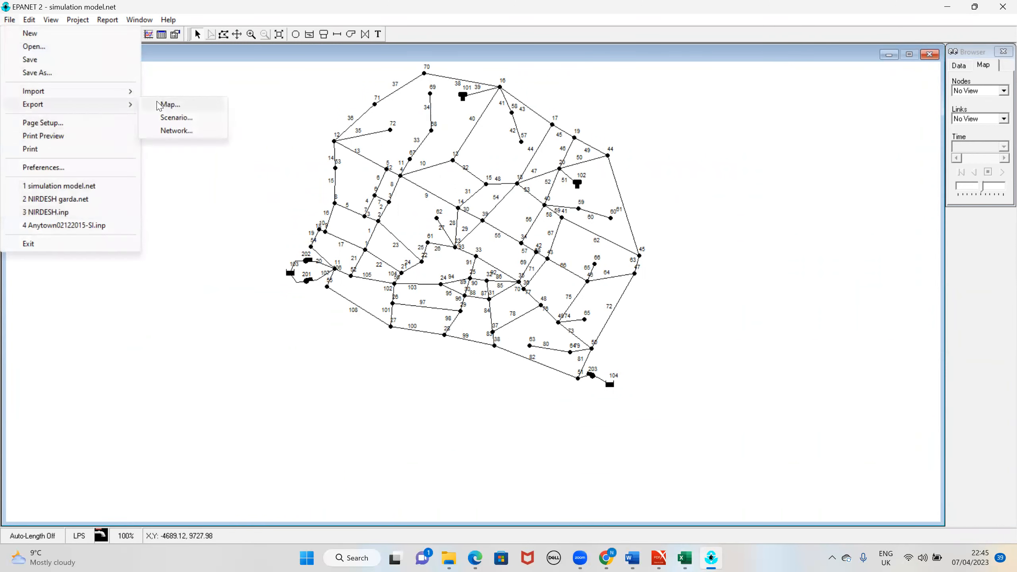
pyautogui.moveTo(134, 92)
pyautogui.click(185, 118)
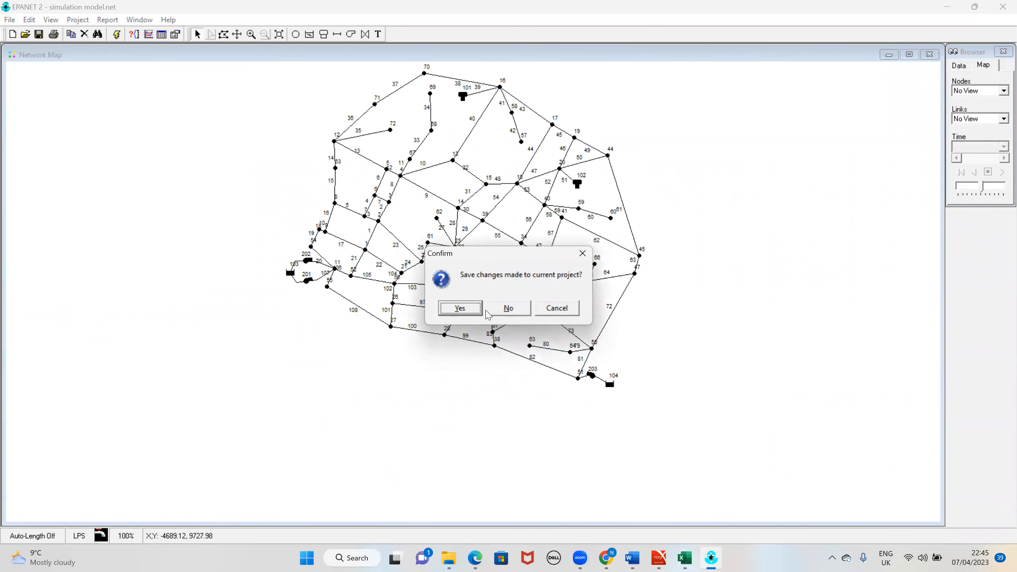
pyautogui.click(489, 309)
# Import the simulation model INP file from the pratice folder on the Desktop, declining the search for the backdrop file
pyautogui.click(429, 285)
pyautogui.doubleClick(430, 285)
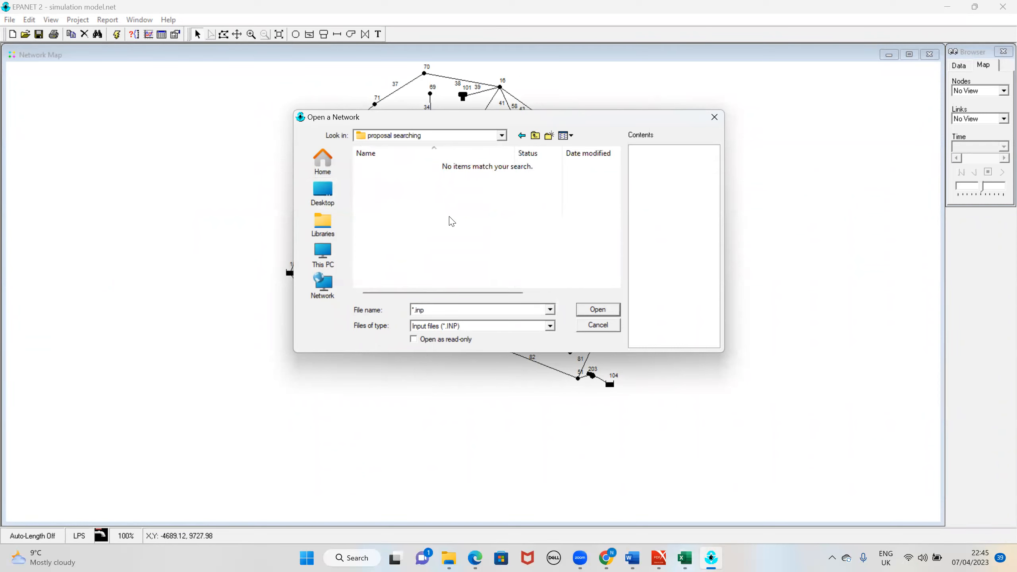
pyautogui.click(420, 260)
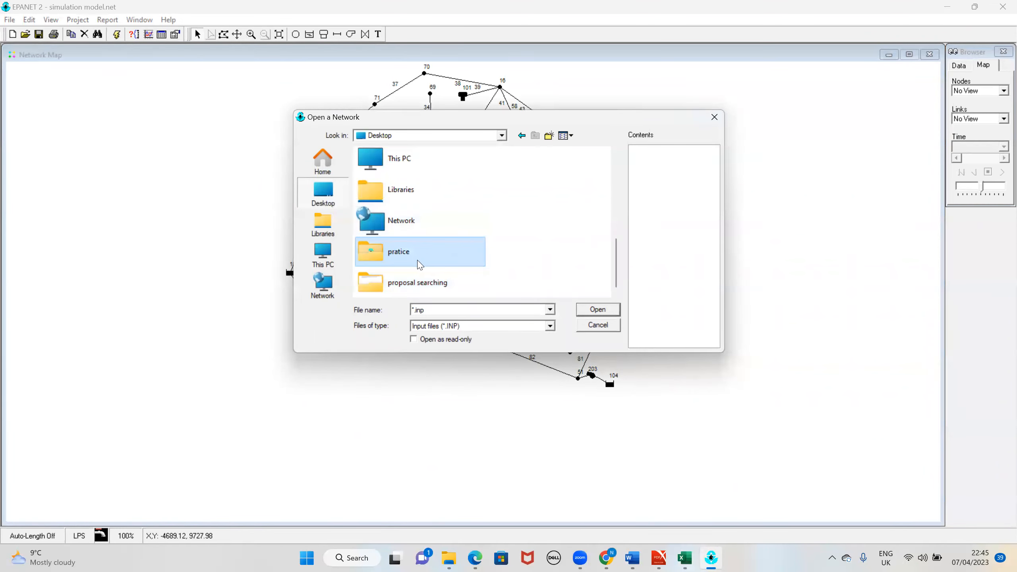
pyautogui.doubleClick(419, 263)
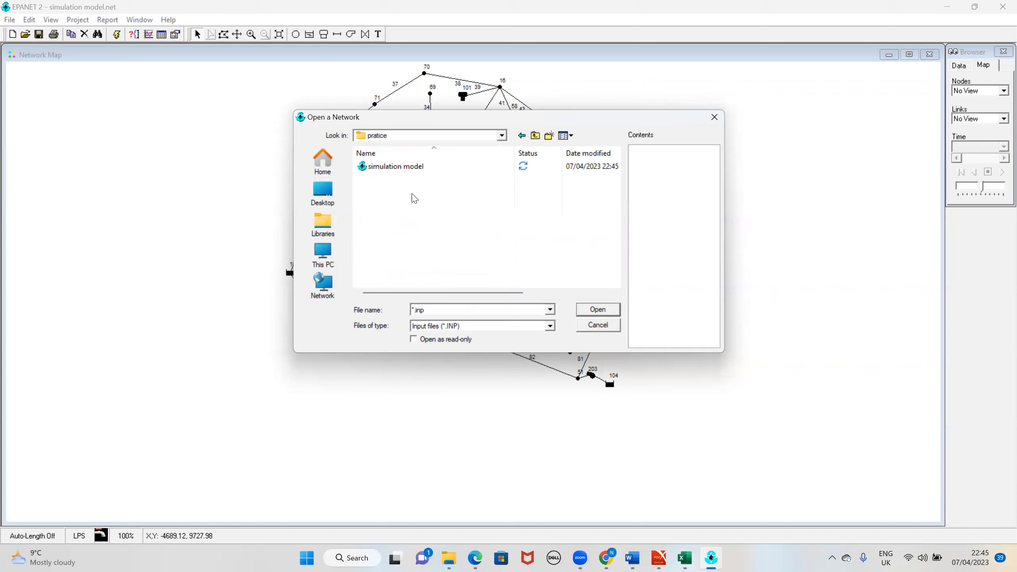
pyautogui.click(411, 167)
pyautogui.click(617, 312)
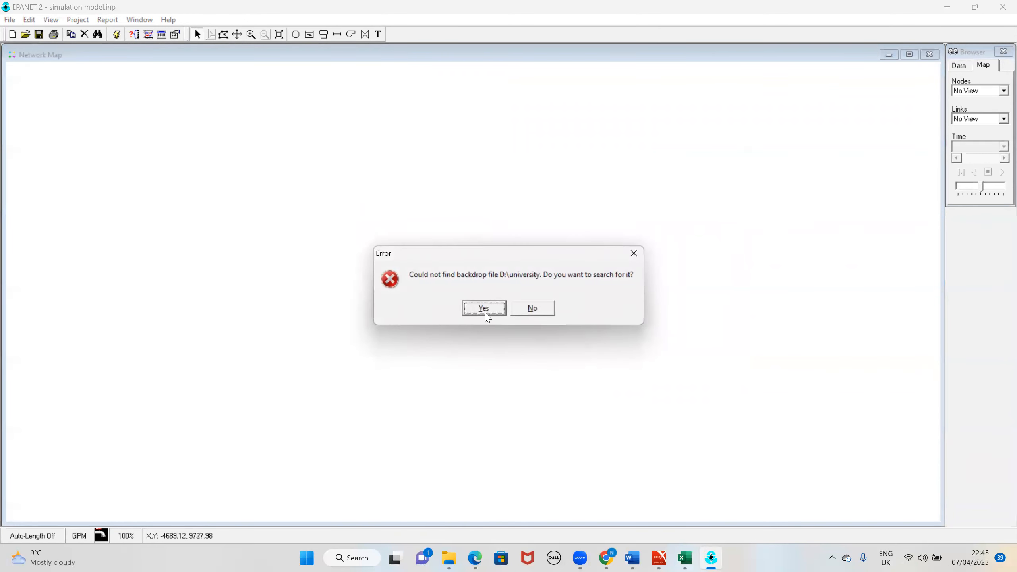
pyautogui.click(524, 312)
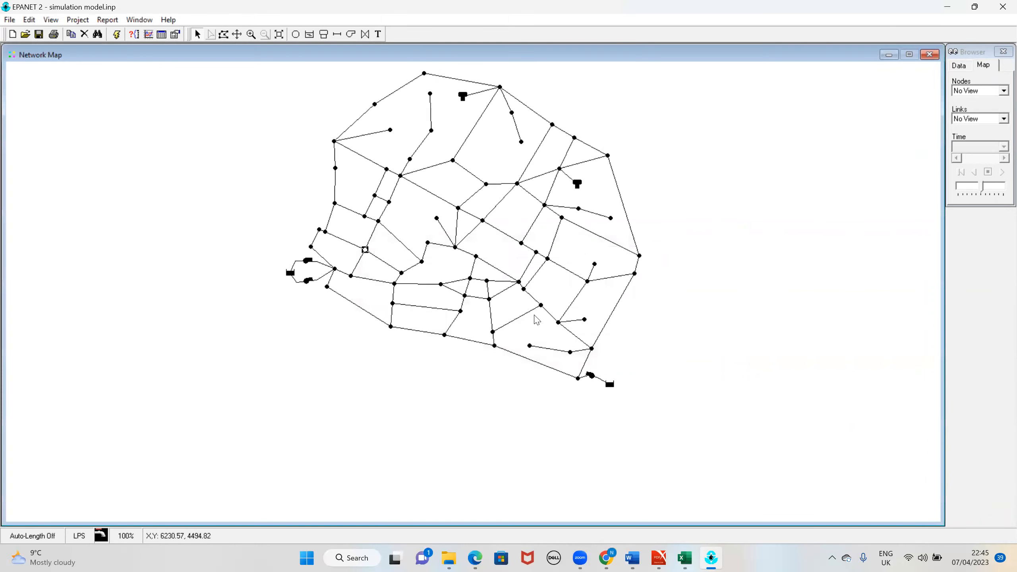
pyautogui.rightClick(710, 143)
pyautogui.click(796, 221)
pyautogui.rightClick(796, 227)
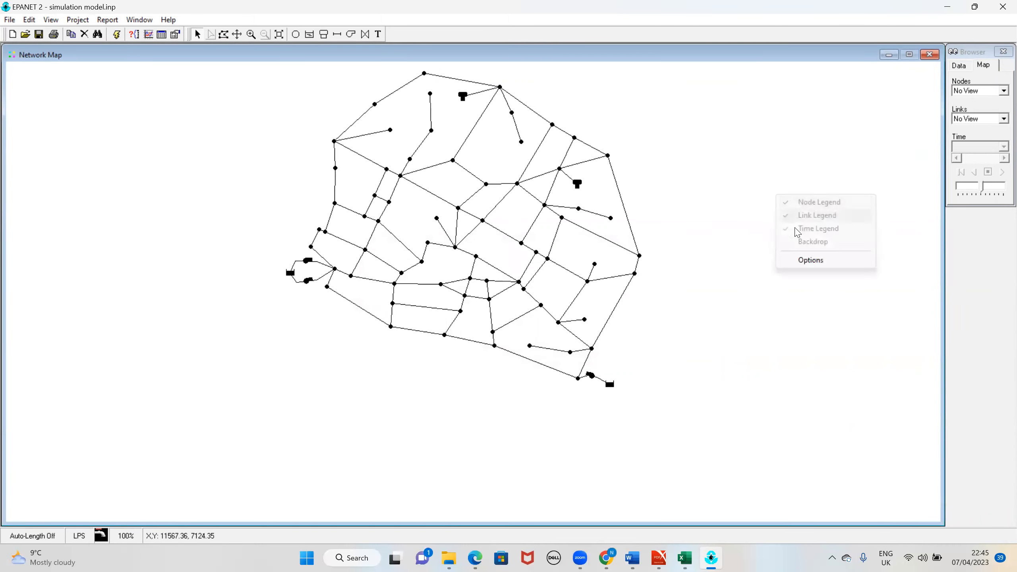
pyautogui.click(810, 260)
pyautogui.click(449, 301)
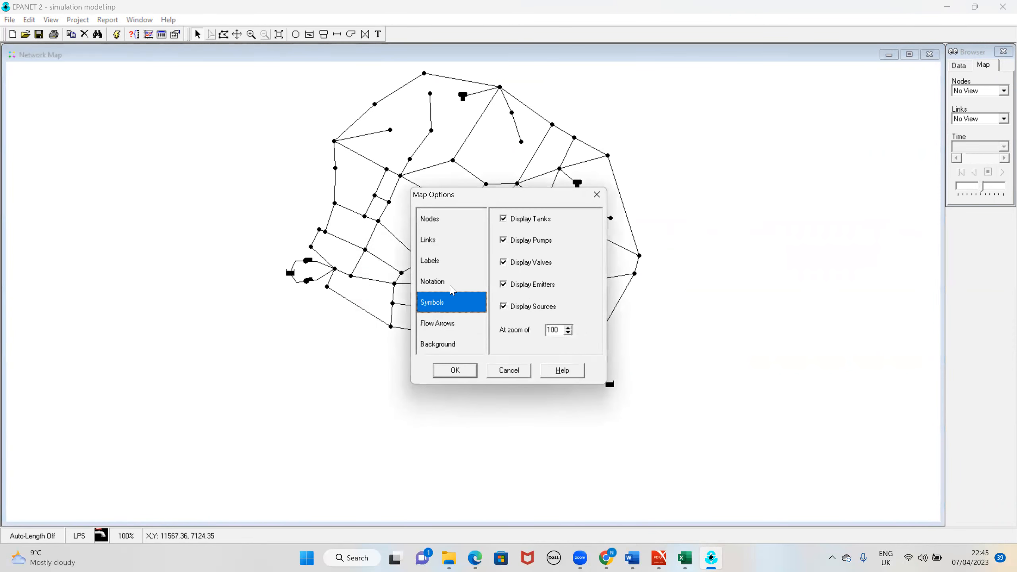
pyautogui.click(466, 373)
# In the map's notation options, turn on node IDs, node values, link IDs, link values and transparent text
pyautogui.rightClick(682, 224)
pyautogui.click(713, 290)
pyautogui.click(472, 323)
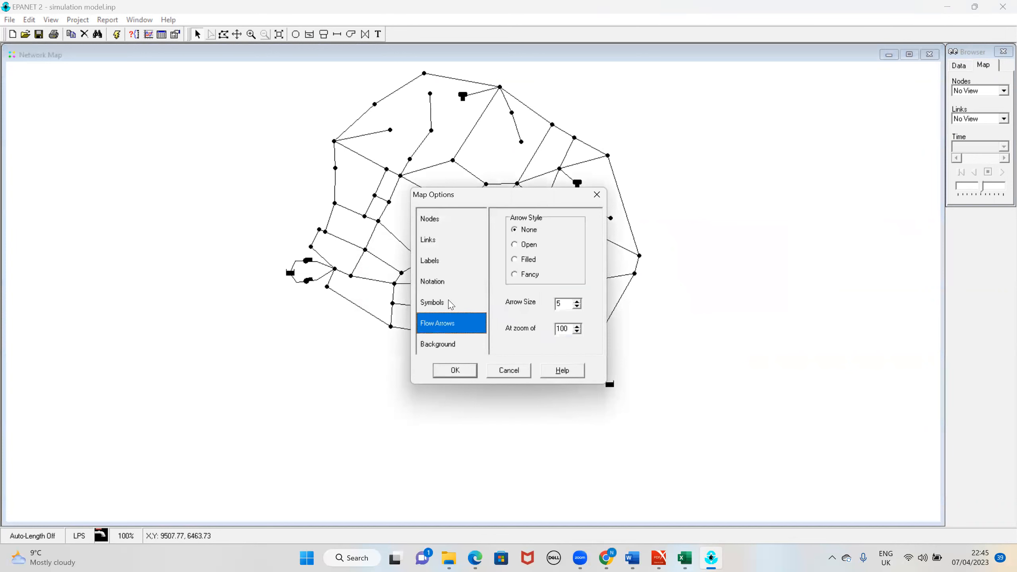
pyautogui.click(445, 282)
pyautogui.click(504, 220)
pyautogui.click(503, 237)
pyautogui.click(504, 253)
pyautogui.click(504, 271)
pyautogui.click(503, 288)
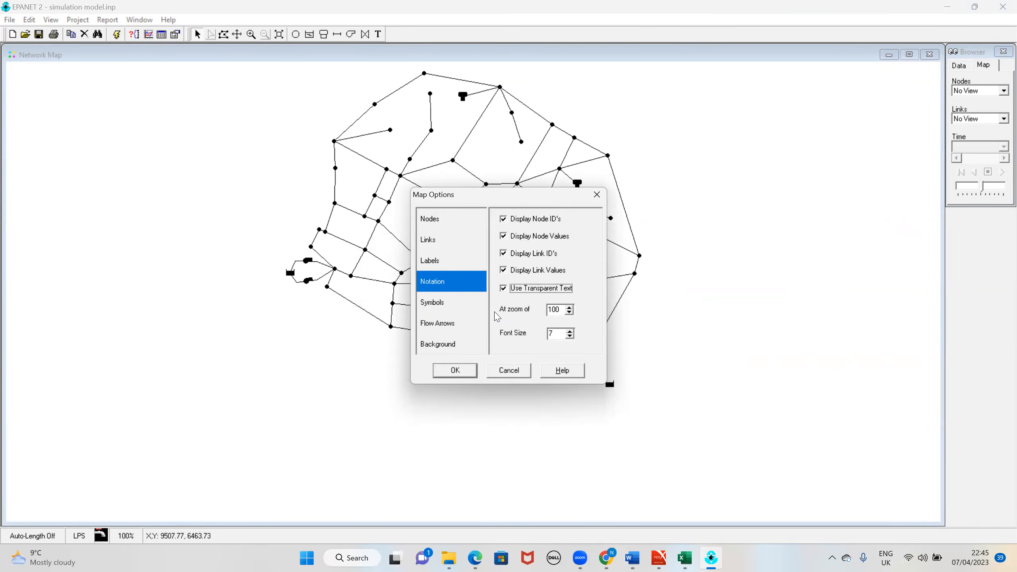
pyautogui.click(455, 372)
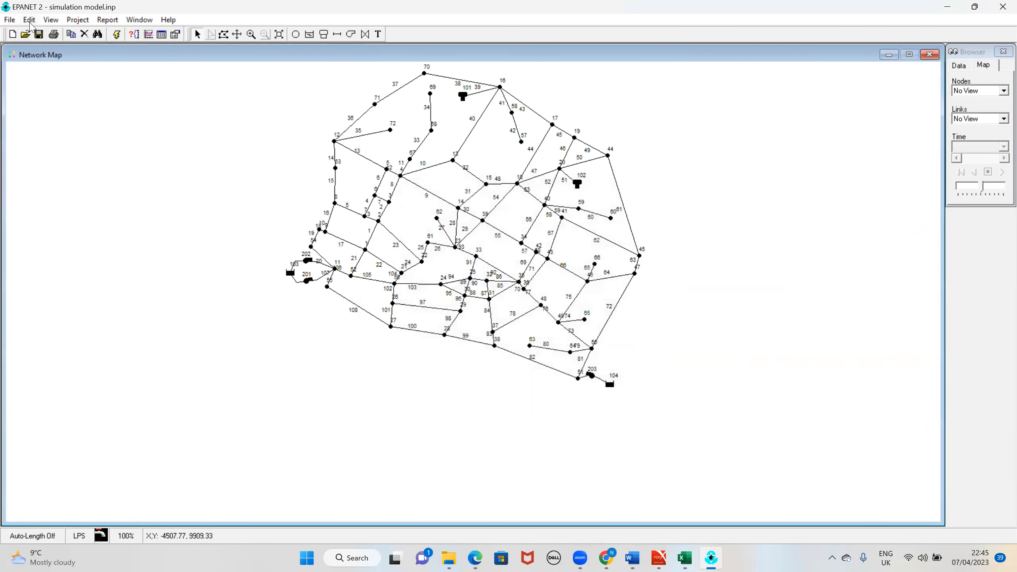
# Open the properties of pipe 35 between nodes 12 and 72, set its Tag to 1 and close them
pyautogui.click(251, 35)
pyautogui.click(345, 123)
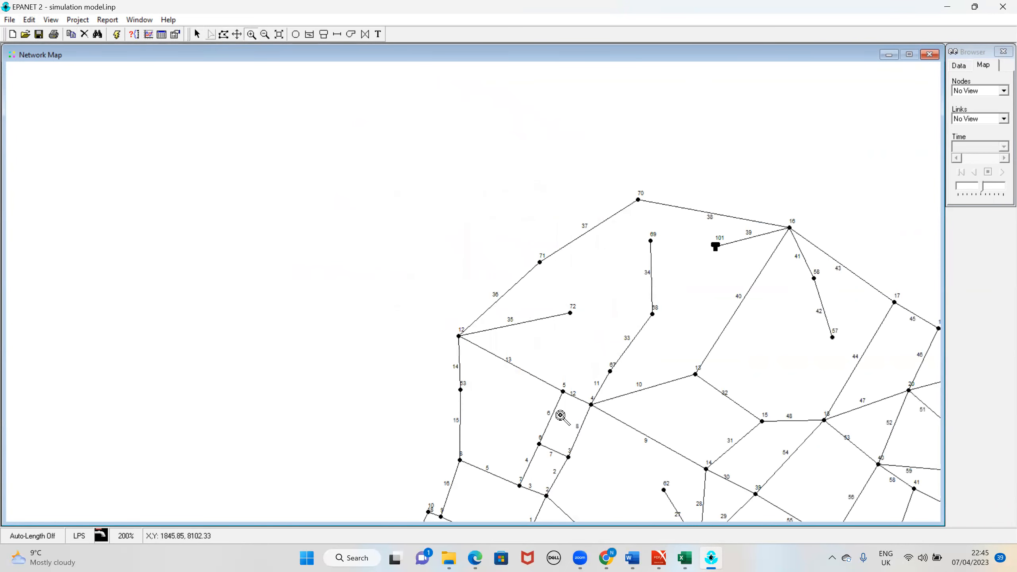
pyautogui.click(197, 34)
pyautogui.click(544, 319)
pyautogui.doubleClick(545, 322)
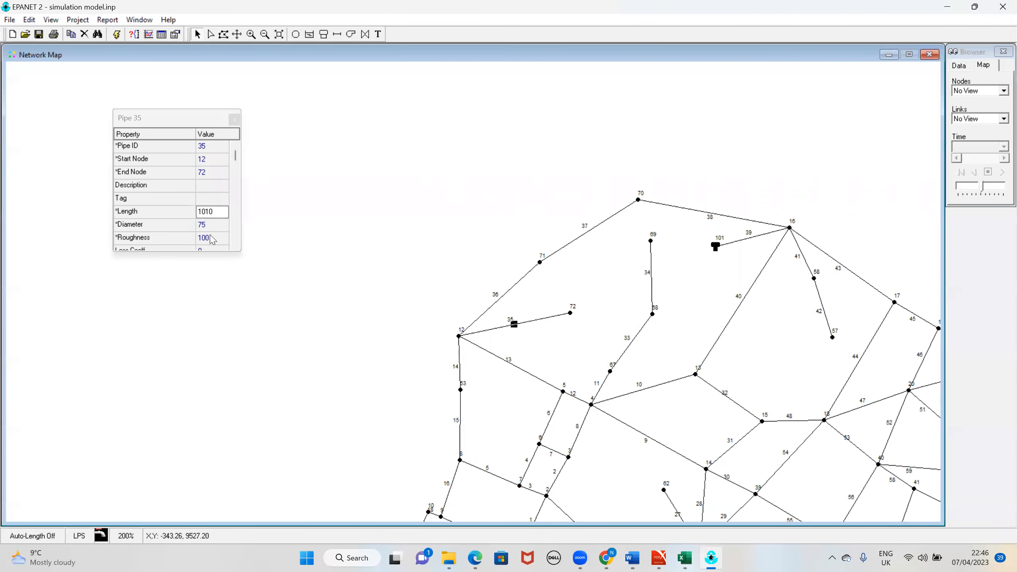
pyautogui.click(230, 201)
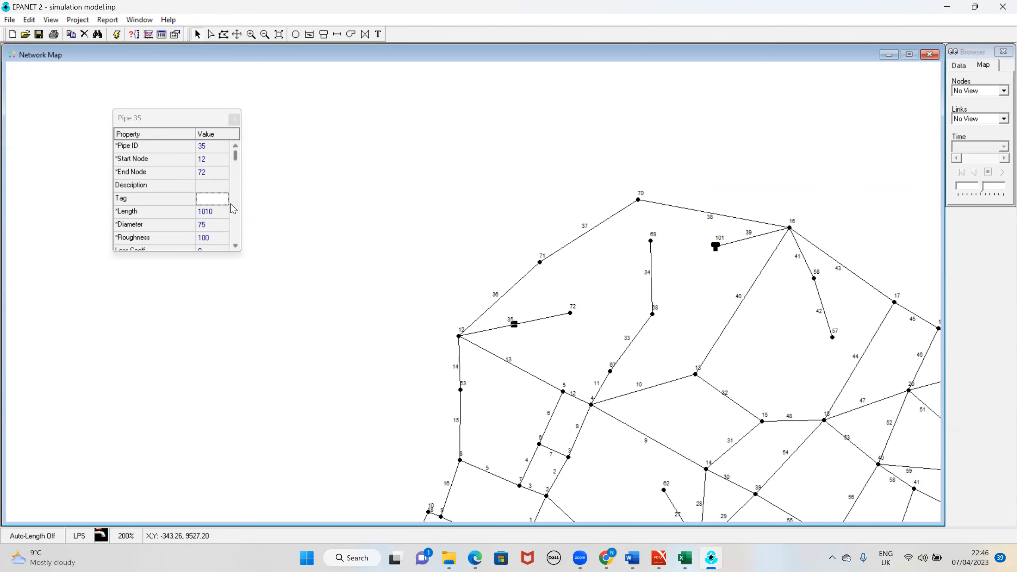
pyautogui.click(237, 211)
pyautogui.write('1')
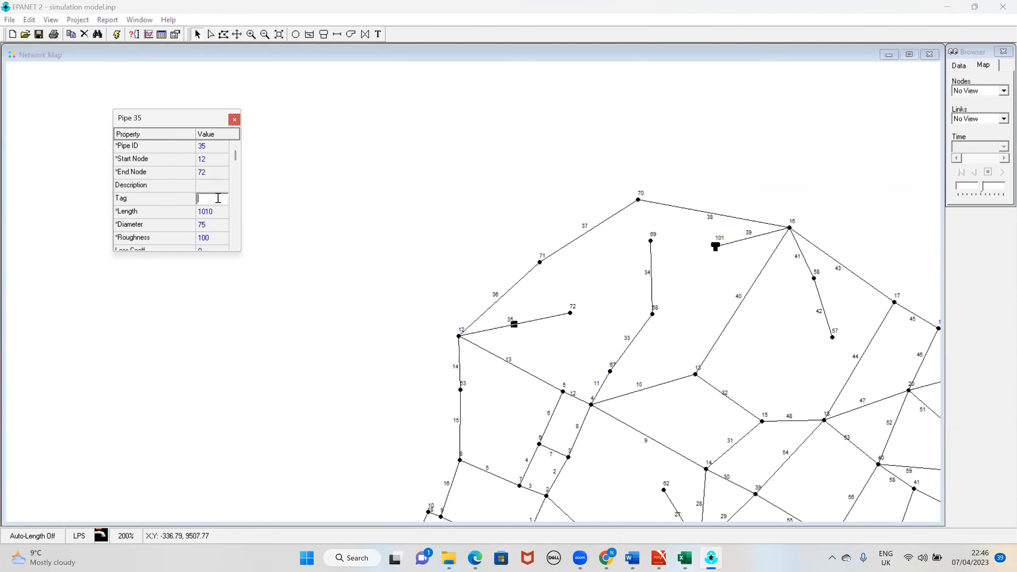
pyautogui.click(284, 249)
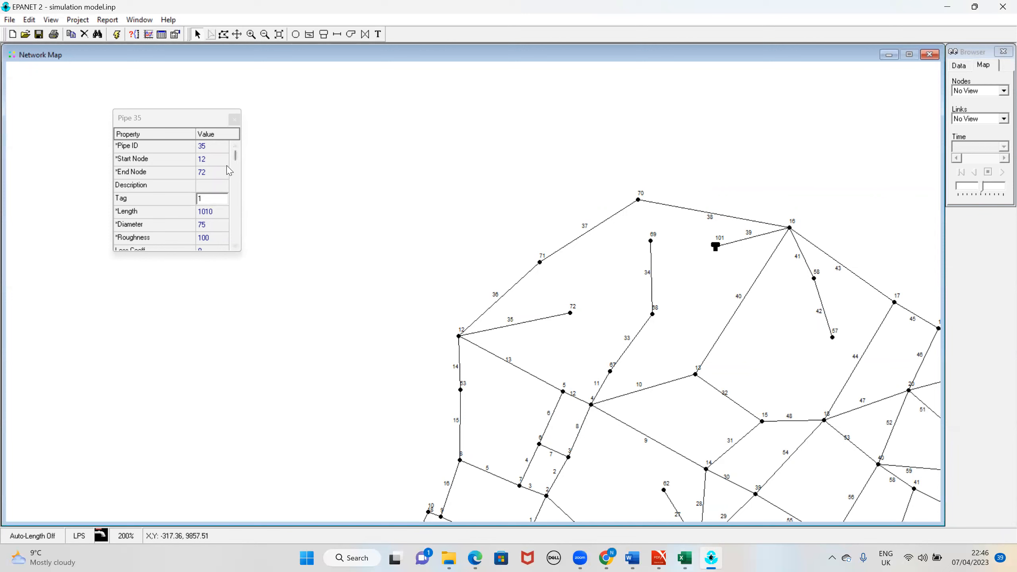
pyautogui.click(234, 119)
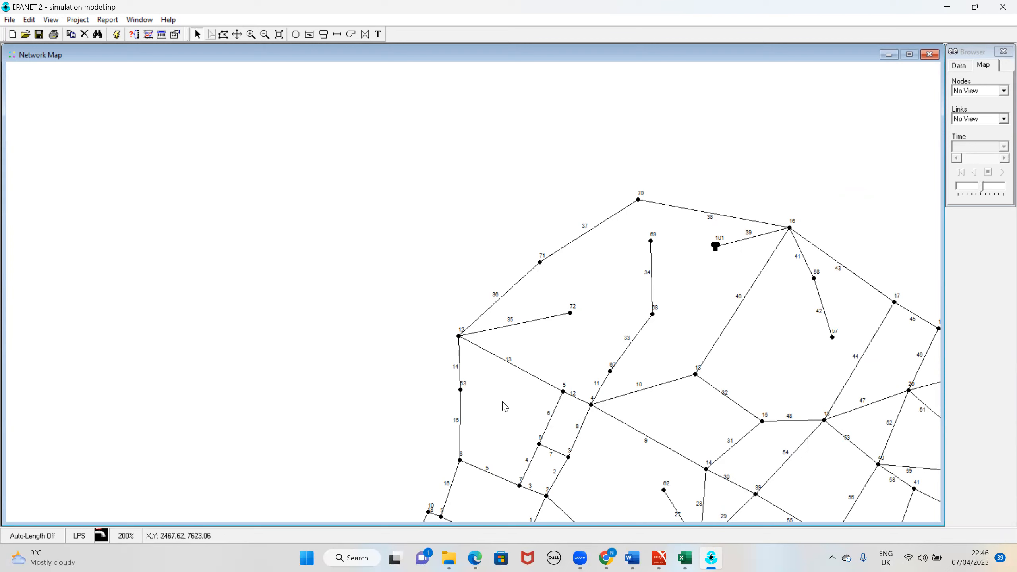
# Examine the elevation, base demand and other properties of junction 72 at the end of pipe 35, and close them
pyautogui.click(521, 325)
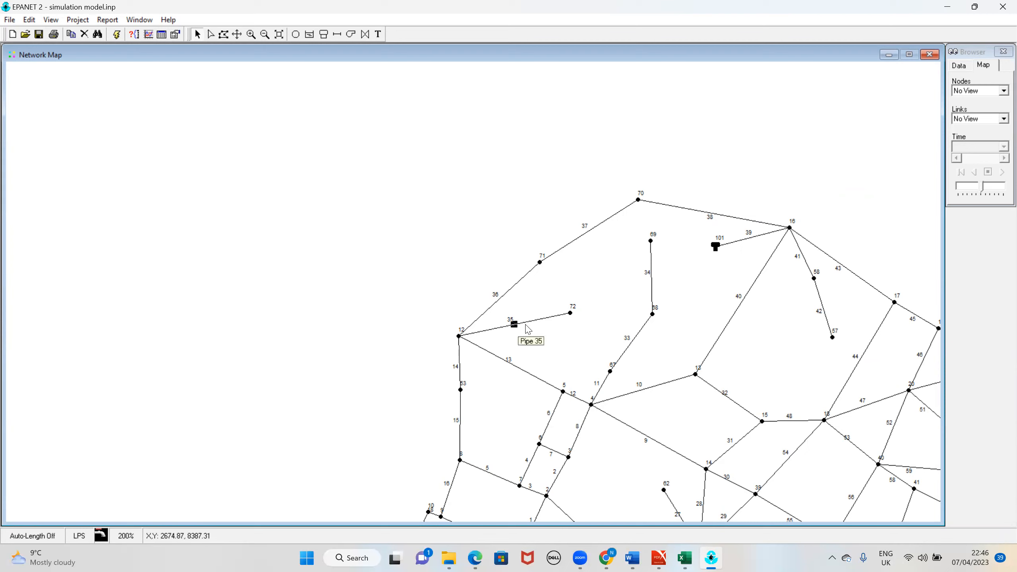
pyautogui.doubleClick(571, 314)
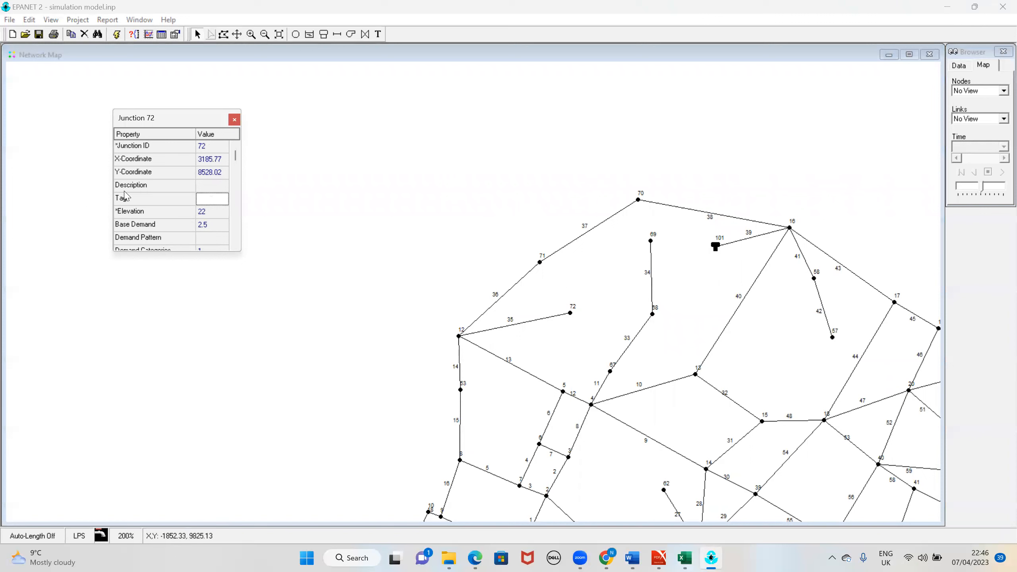
pyautogui.scroll(-5, 199, 232)
pyautogui.scroll(7, 206, 240)
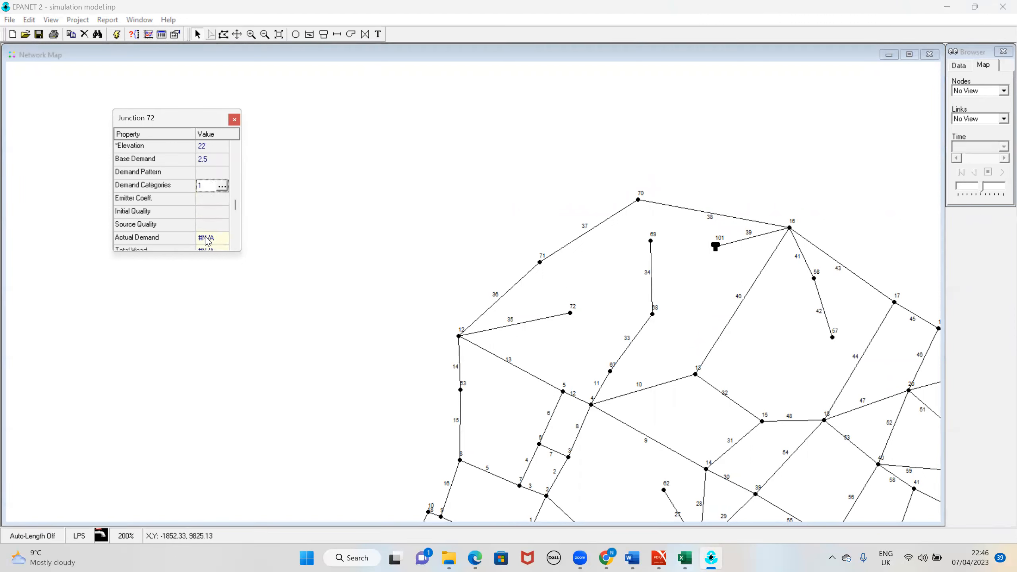
pyautogui.scroll(3, 234, 201)
pyautogui.click(235, 120)
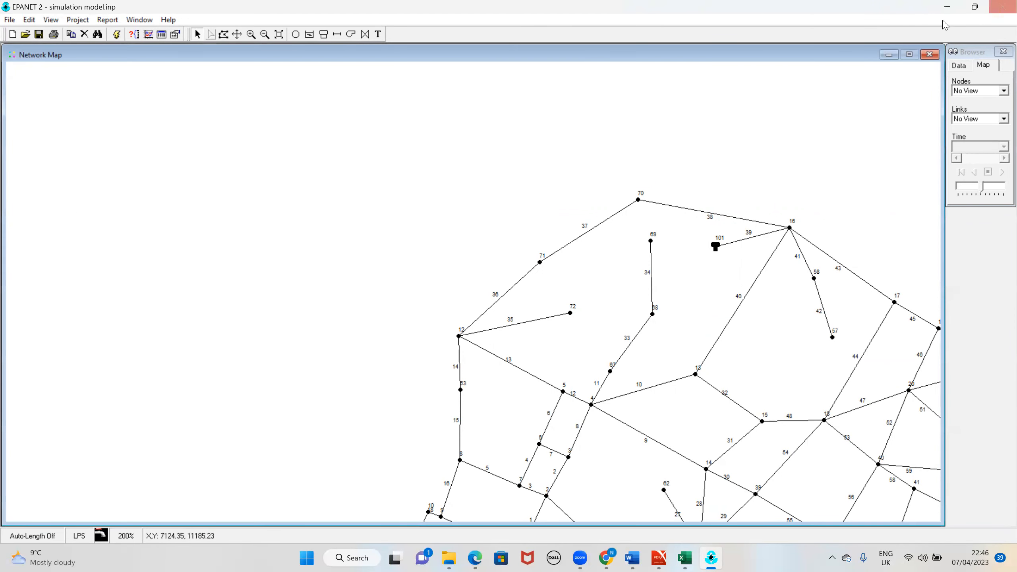
# Add a new time pattern with ID 1 and the description "residential demandd"
pyautogui.click(985, 89)
pyautogui.click(962, 69)
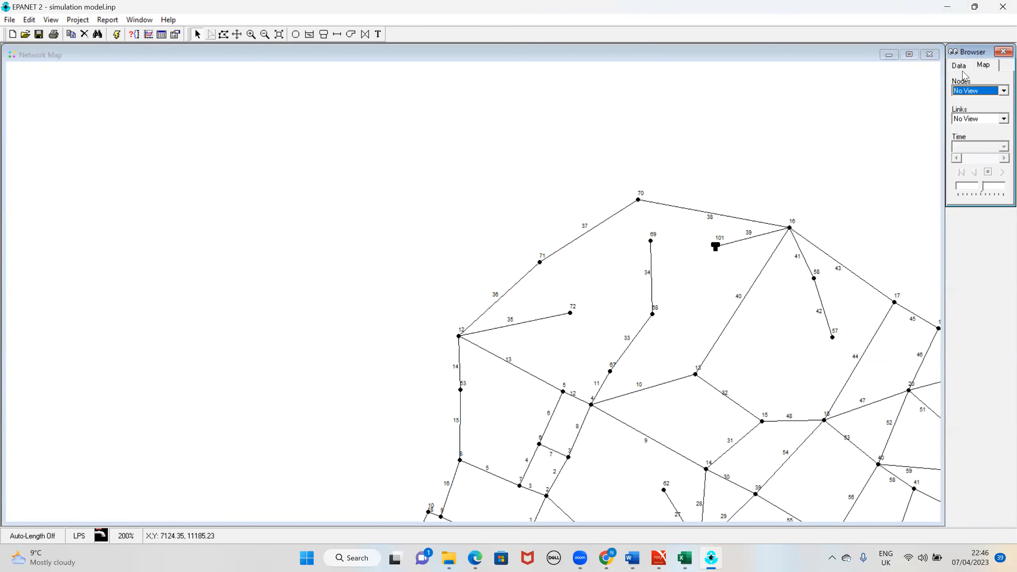
pyautogui.click(977, 83)
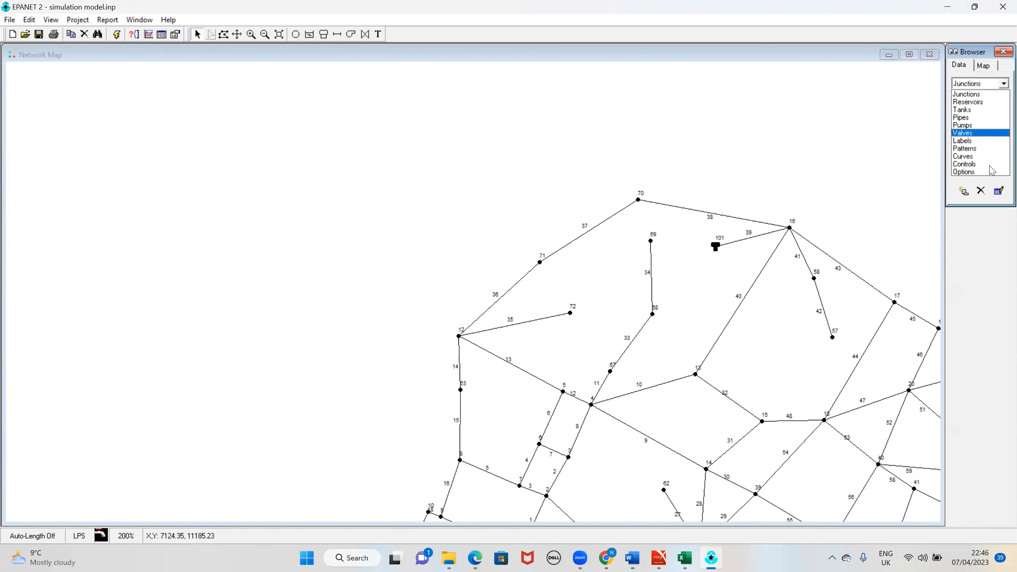
pyautogui.click(980, 149)
pyautogui.click(964, 192)
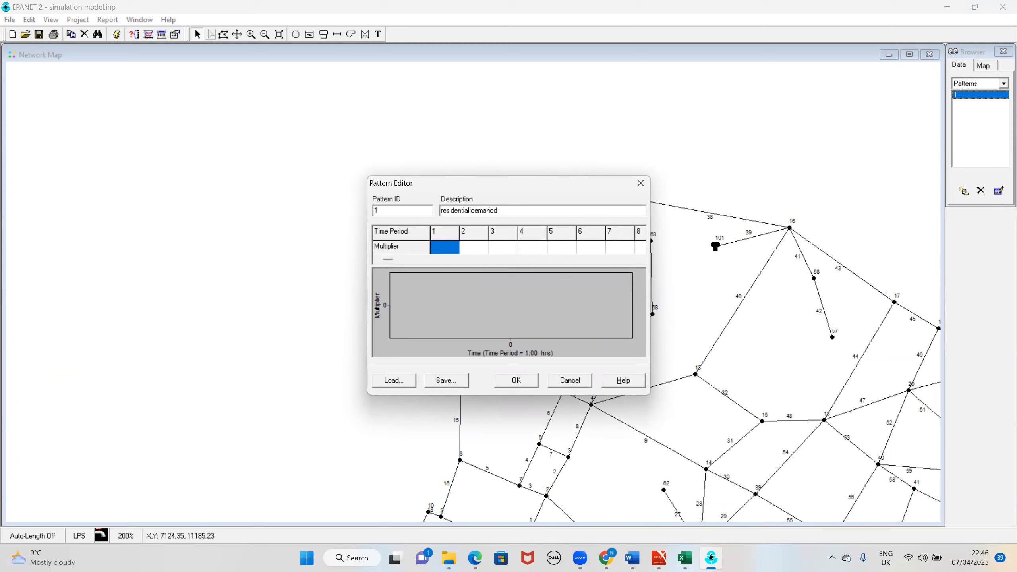
# Enter the residential pattern's multipliers 0, 0.12, 10, 12, 1 and 2 for time periods 1 to 6
pyautogui.click(446, 250)
pyautogui.write('0')
pyautogui.click(487, 254)
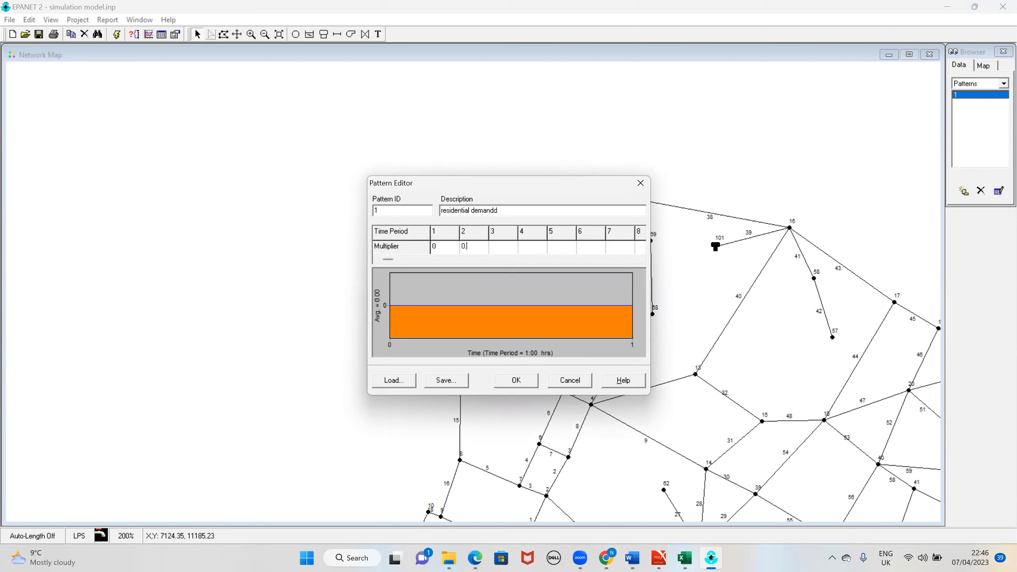
pyautogui.click(508, 251)
pyautogui.write('10')
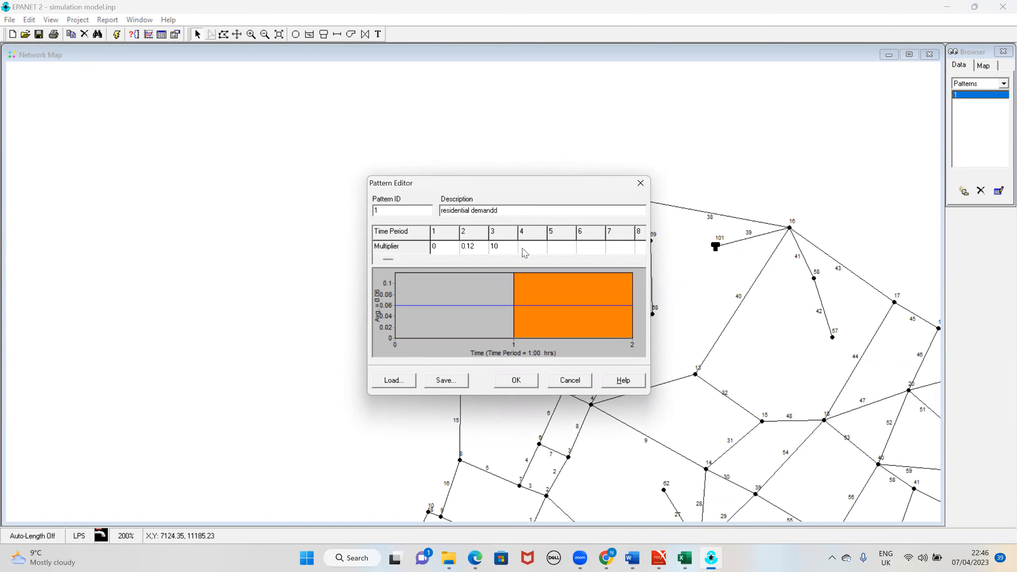
pyautogui.press('Return')
pyautogui.write('12')
pyautogui.press('Return')
pyautogui.write('1')
pyautogui.press('Return')
pyautogui.write('2')
pyautogui.press('Return')
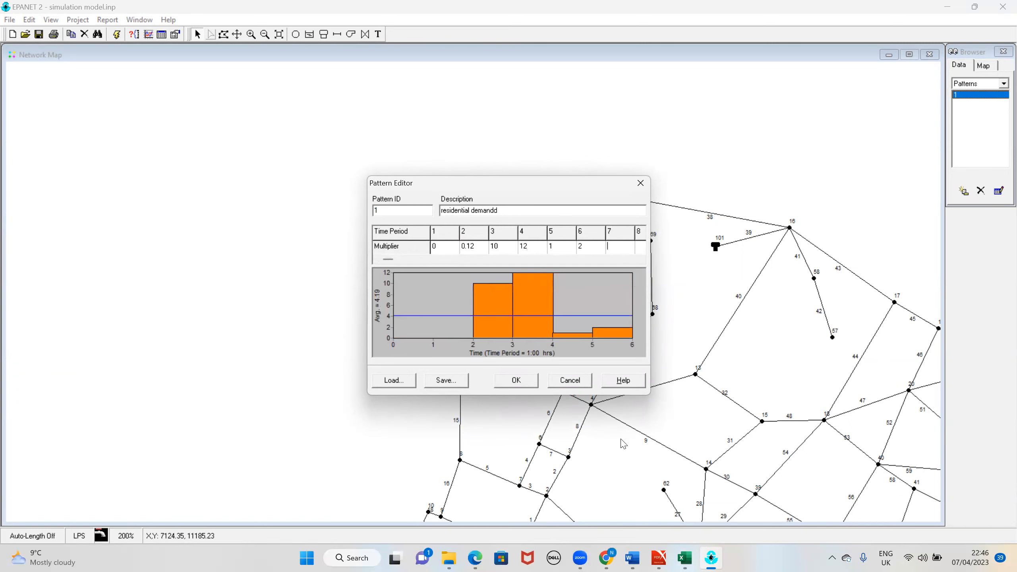
# Consult the residential and commercial demand pattern tables in the Word assignment document, and return to EPANET 2 to accept the residential pattern
pyautogui.click(631, 558)
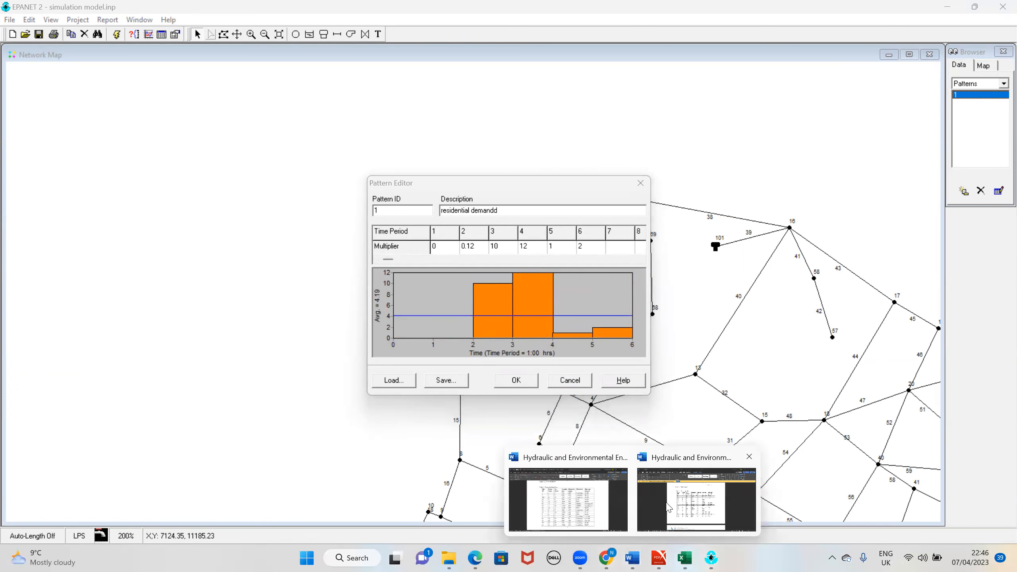
pyautogui.click(663, 507)
pyautogui.scroll(-20, 485, 390)
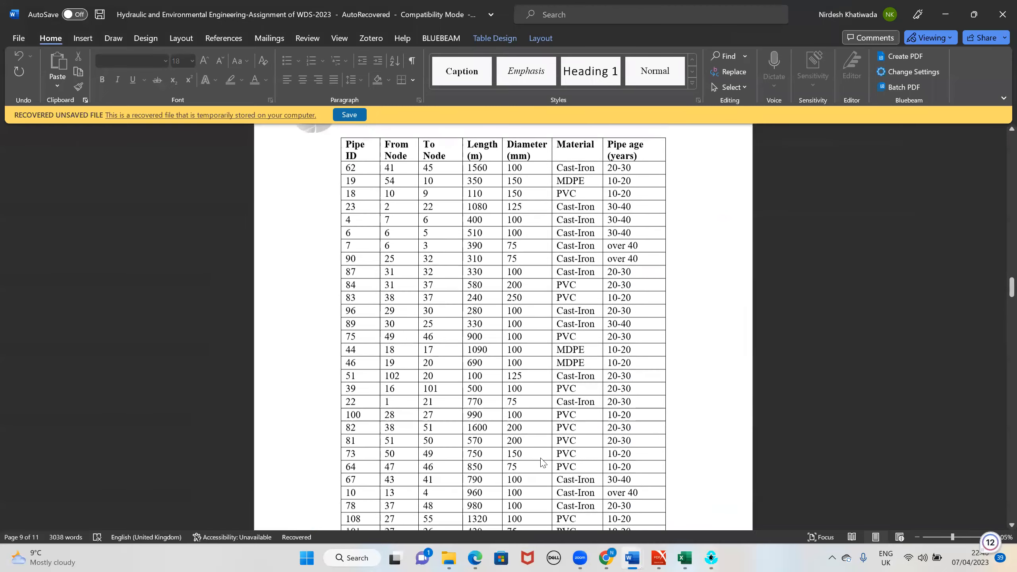
pyautogui.scroll(-15, 533, 466)
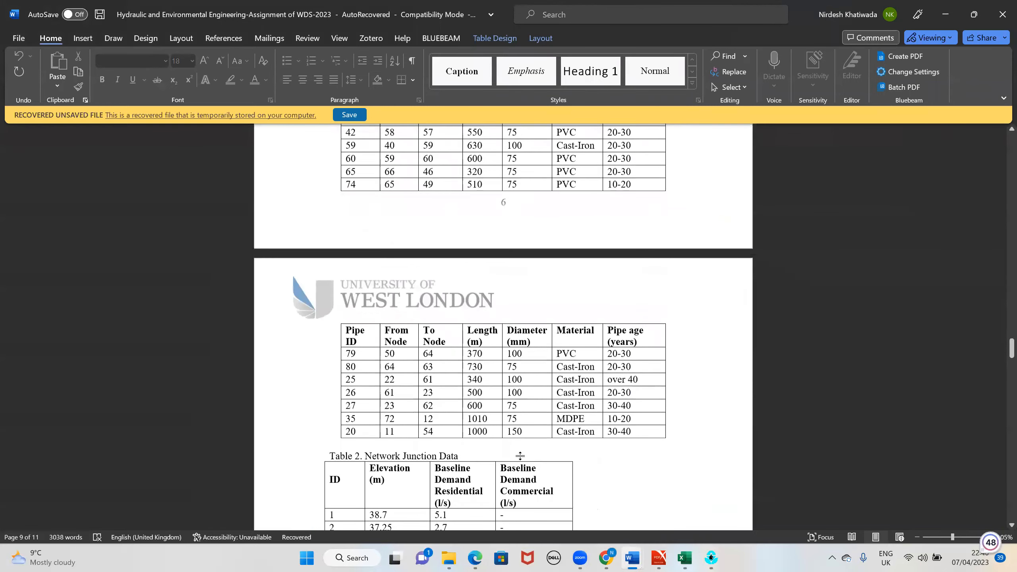
pyautogui.scroll(-15, 456, 367)
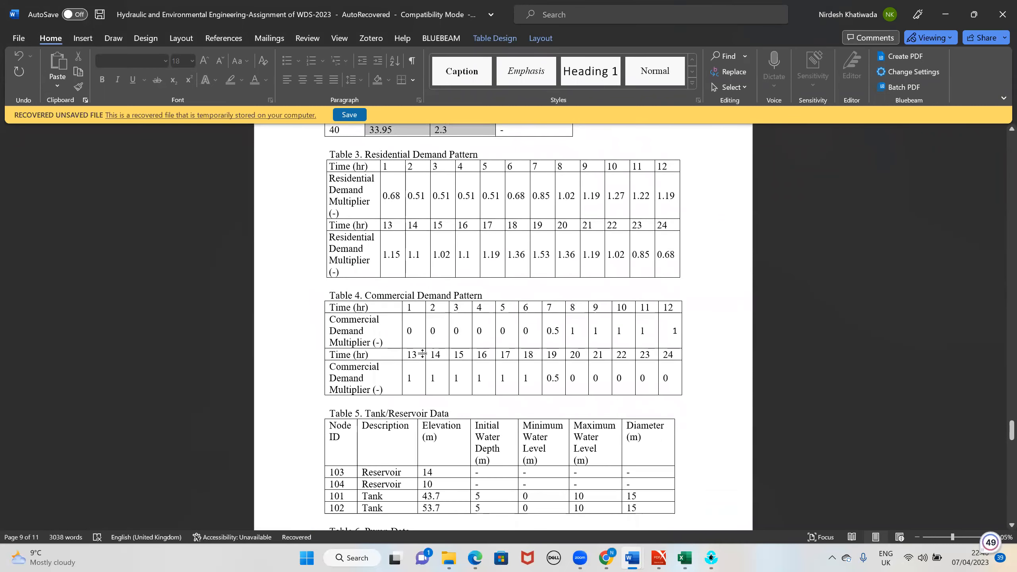
pyautogui.click(945, 14)
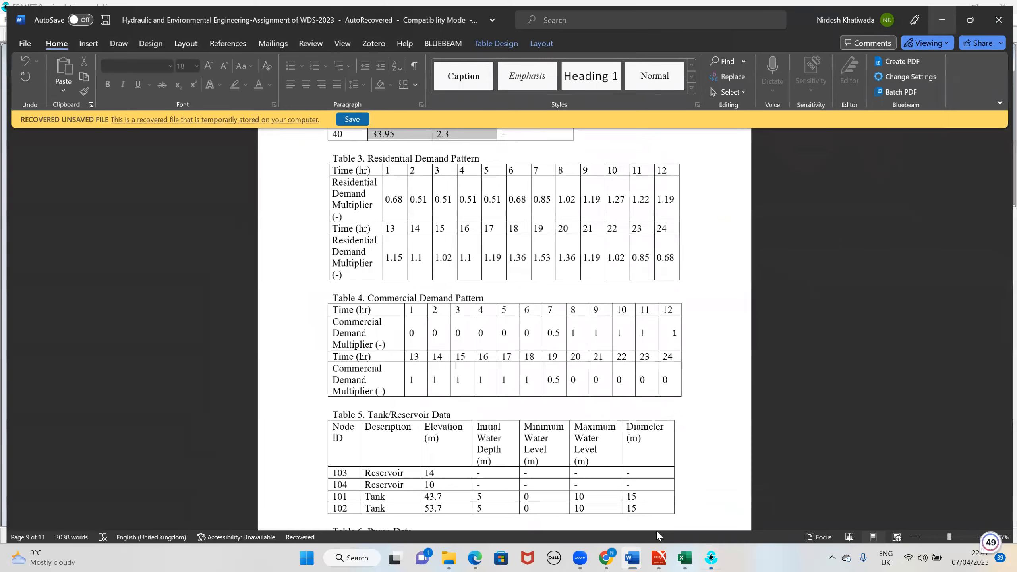
pyautogui.click(526, 381)
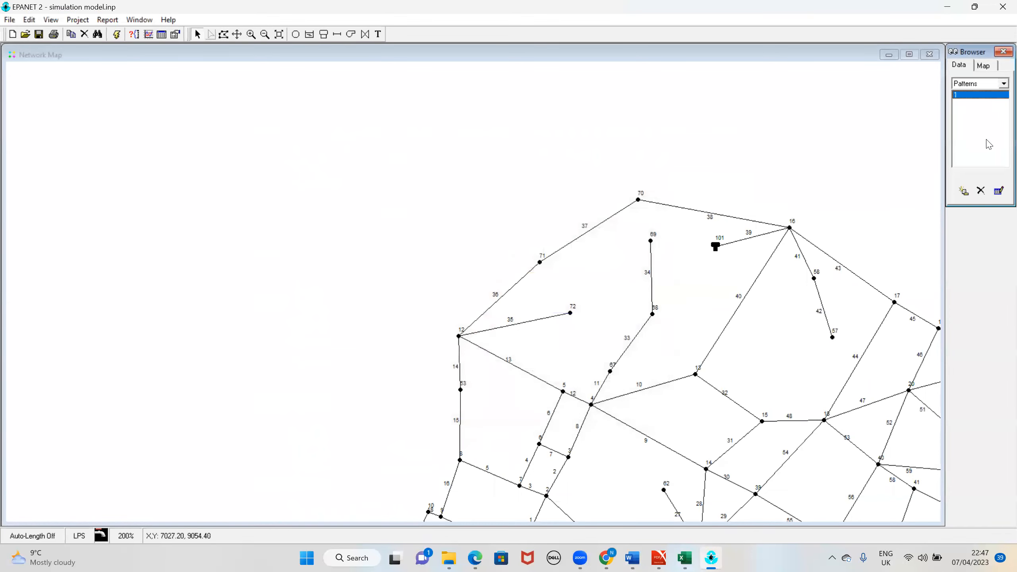
# Add pattern 2 with the description "commerical demadn" and multiplier 45 in time periods 1 and 5
pyautogui.click(964, 191)
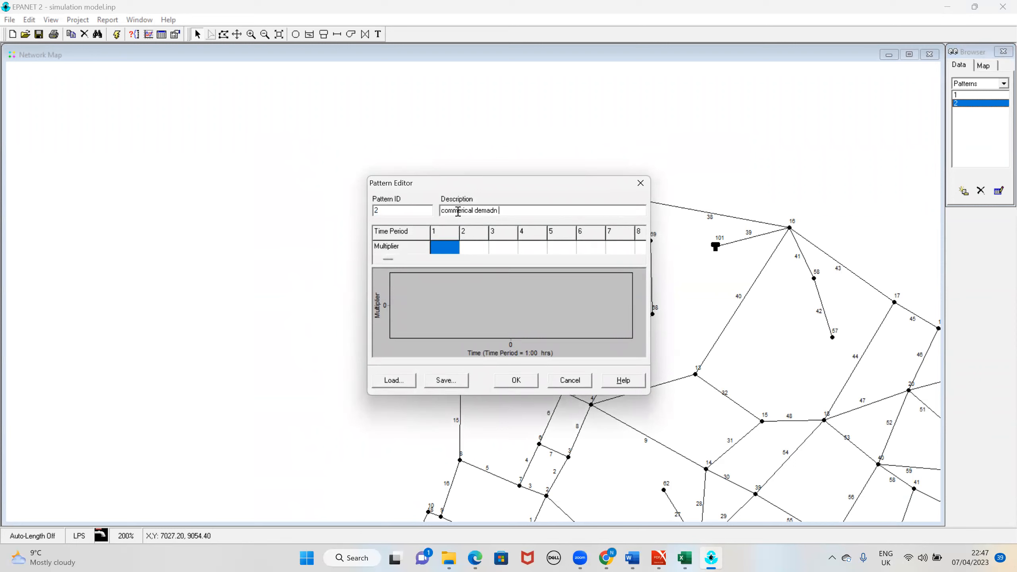
pyautogui.write('45')
pyautogui.click(505, 247)
pyautogui.write('45')
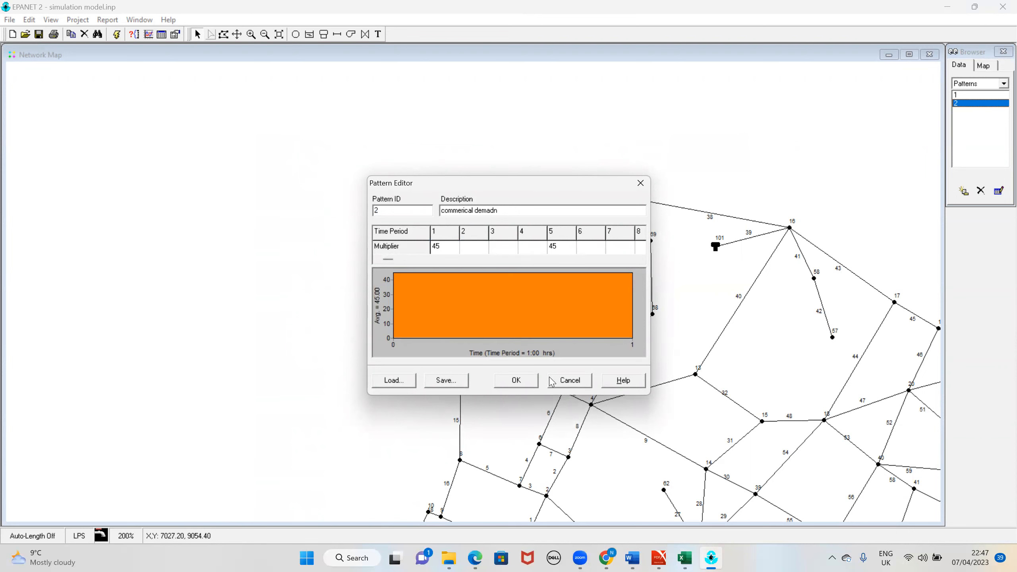
pyautogui.click(533, 383)
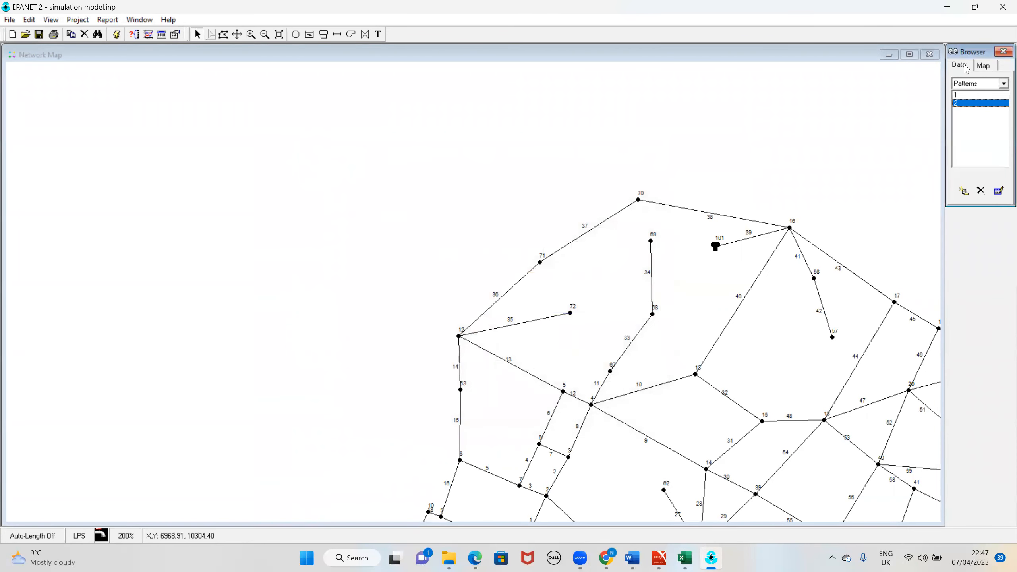
# Add a new curve with ID 1, type PUMP and the description "head flow curve"
pyautogui.click(995, 84)
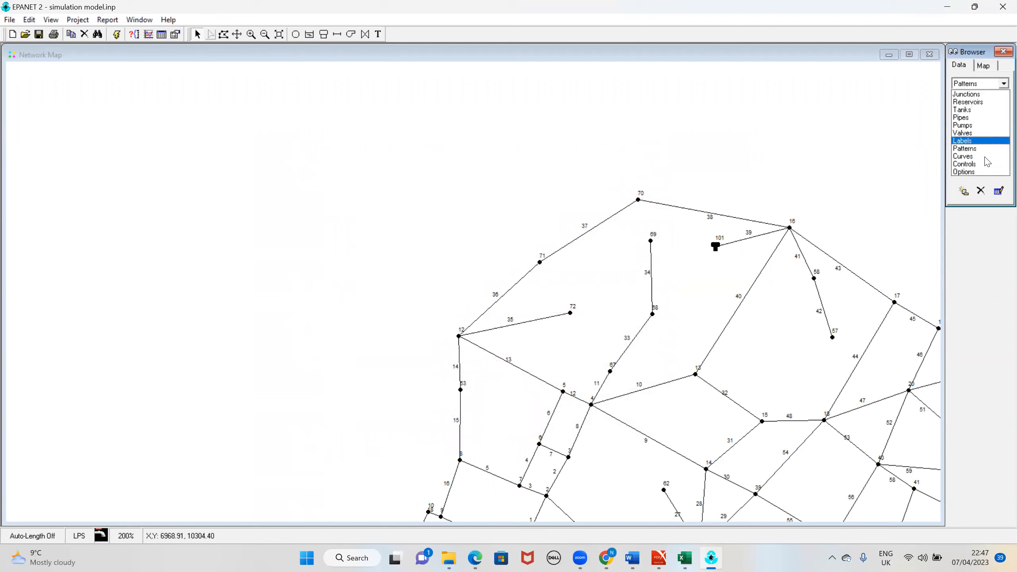
pyautogui.click(985, 156)
pyautogui.click(977, 83)
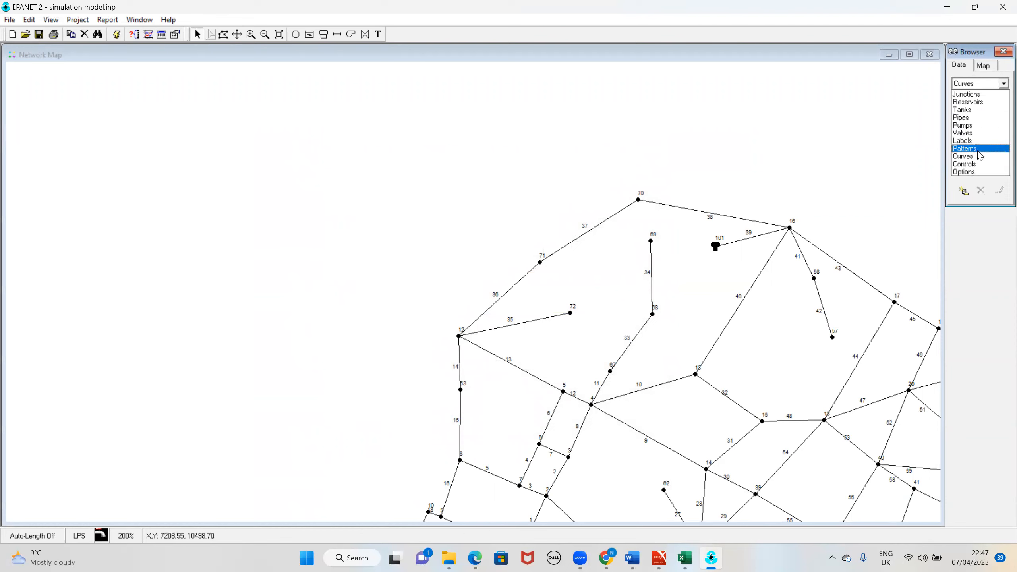
pyautogui.click(978, 165)
pyautogui.click(977, 83)
pyautogui.click(986, 156)
pyautogui.click(964, 192)
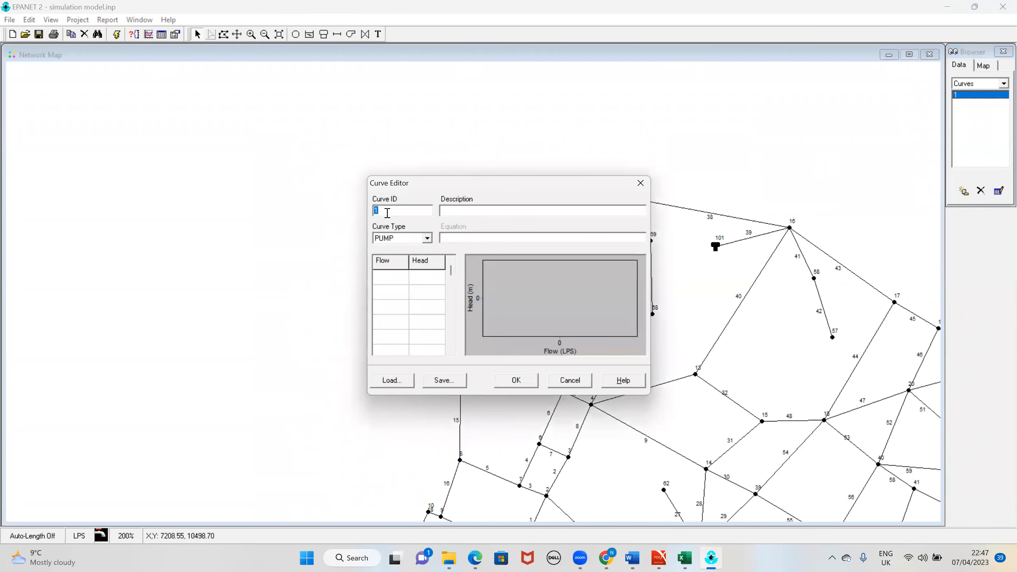
pyautogui.click(463, 214)
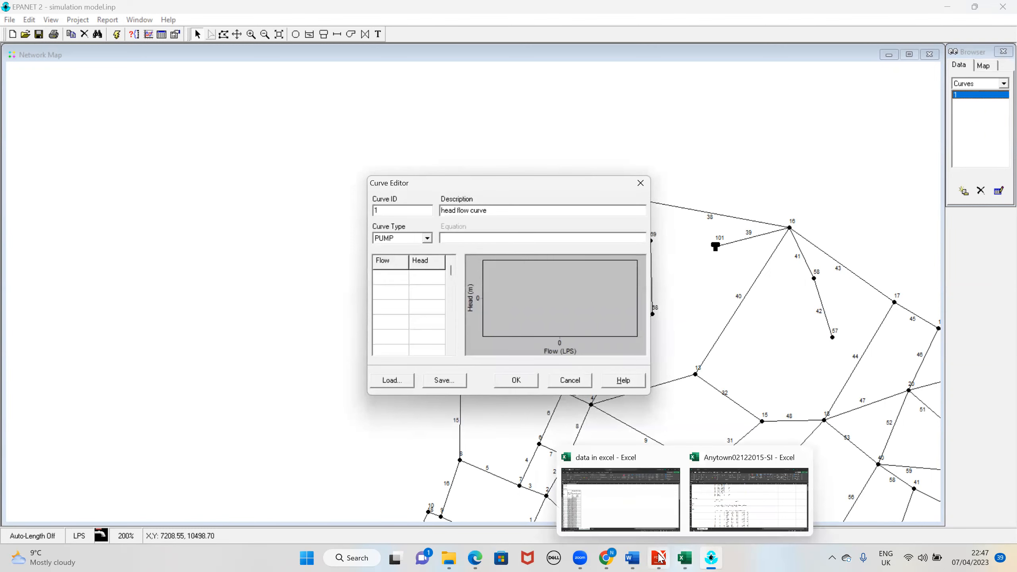
# Consult the pump data table in the Word assignment document, and enter the curve's first point in EPANET 2: flow 0, head 101.4
pyautogui.moveTo(642, 558)
pyautogui.click(689, 479)
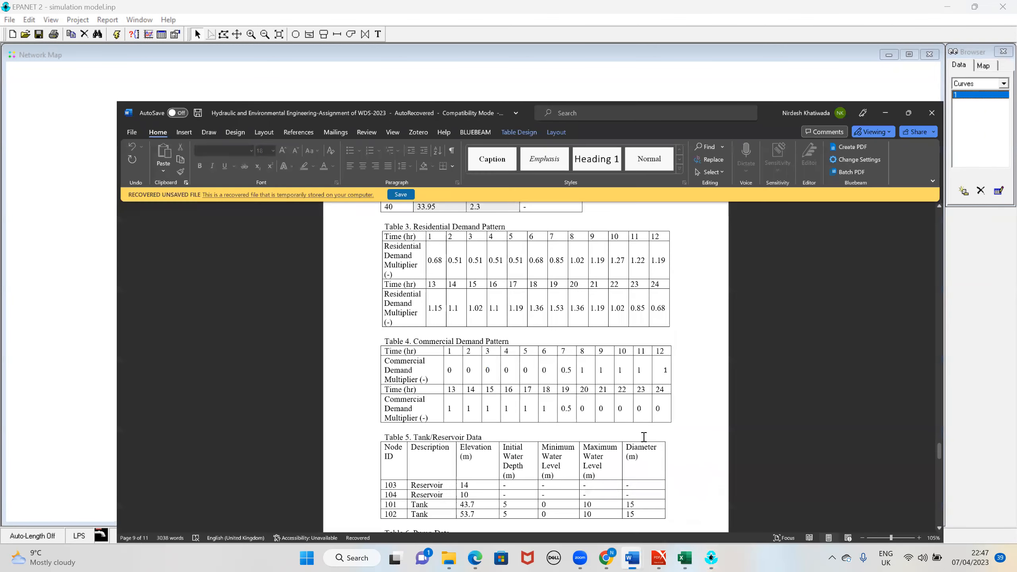
pyautogui.scroll(-5, 520, 475)
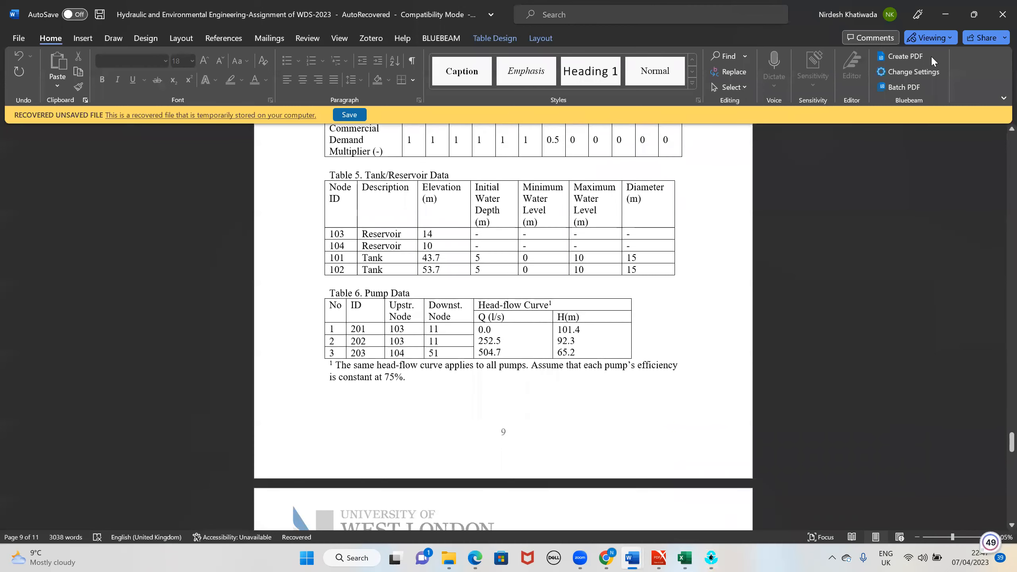
pyautogui.click(944, 18)
pyautogui.click(376, 277)
pyautogui.write('0')
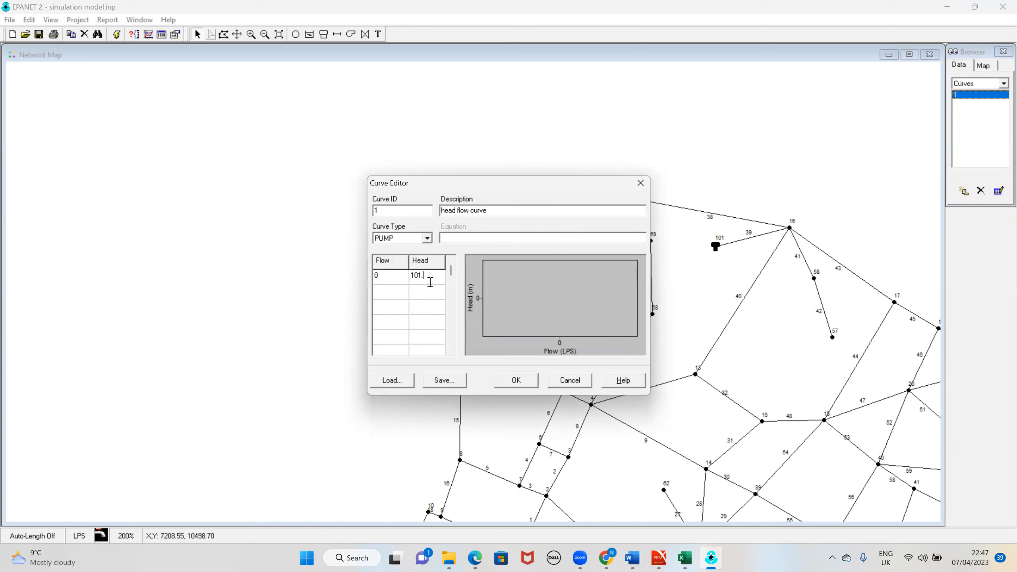
# Enter the curve's second point with flow 252.56 and head 92.3, rechecking the pump data table in Word
pyautogui.click(391, 292)
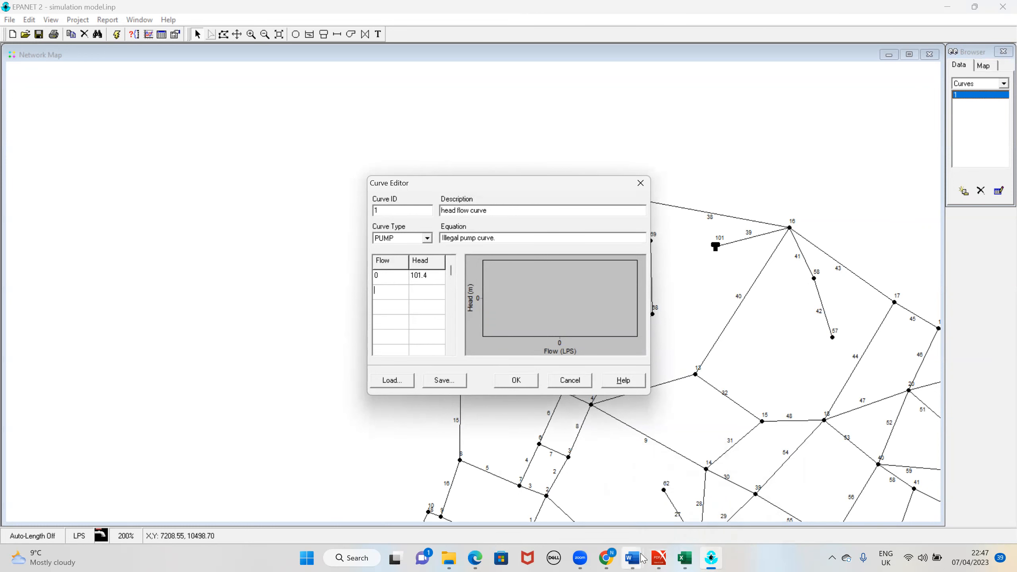
pyautogui.moveTo(633, 557)
pyautogui.click(699, 517)
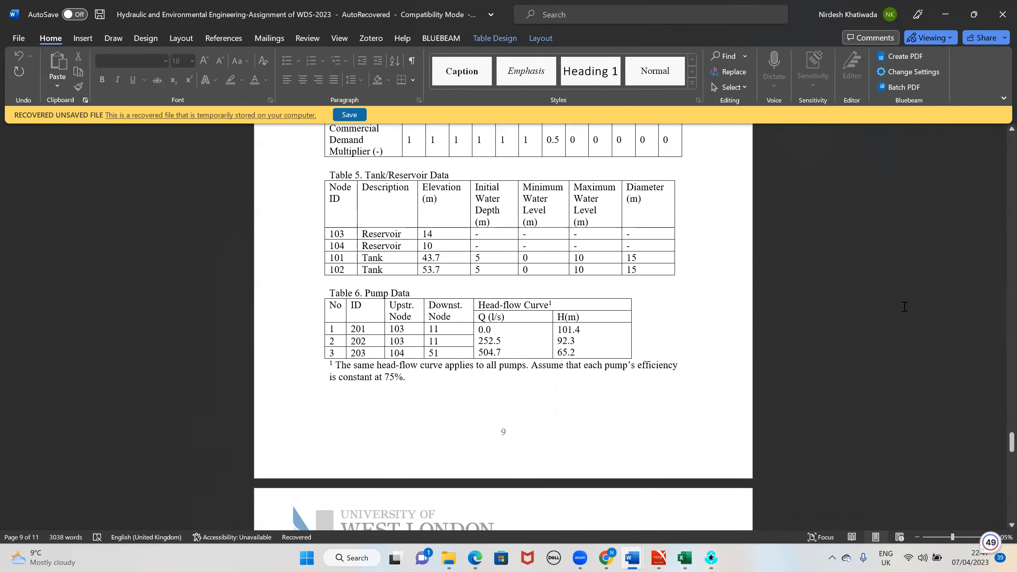
pyautogui.hotkey('alt', 'Tab')
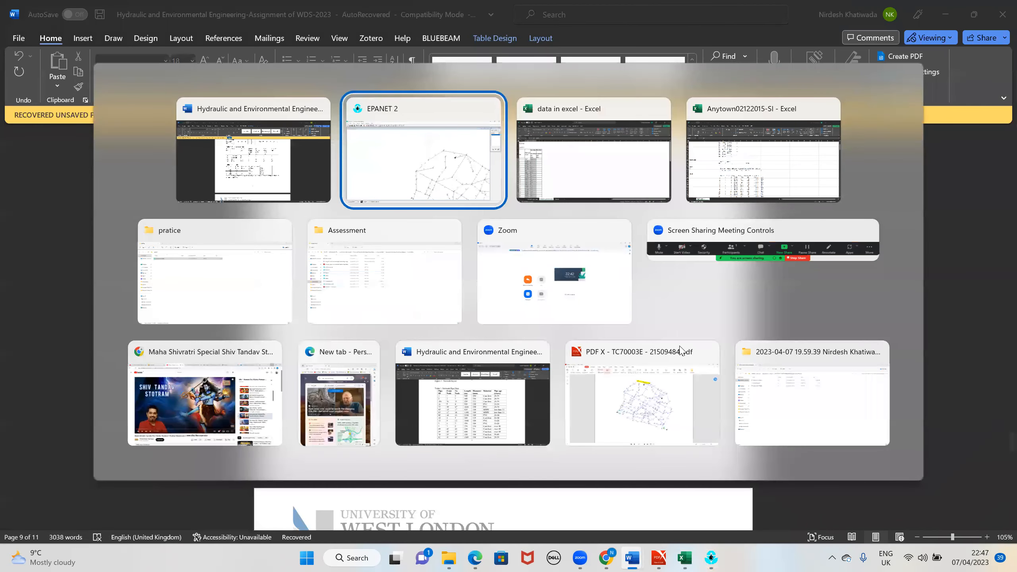
pyautogui.click(280, 194)
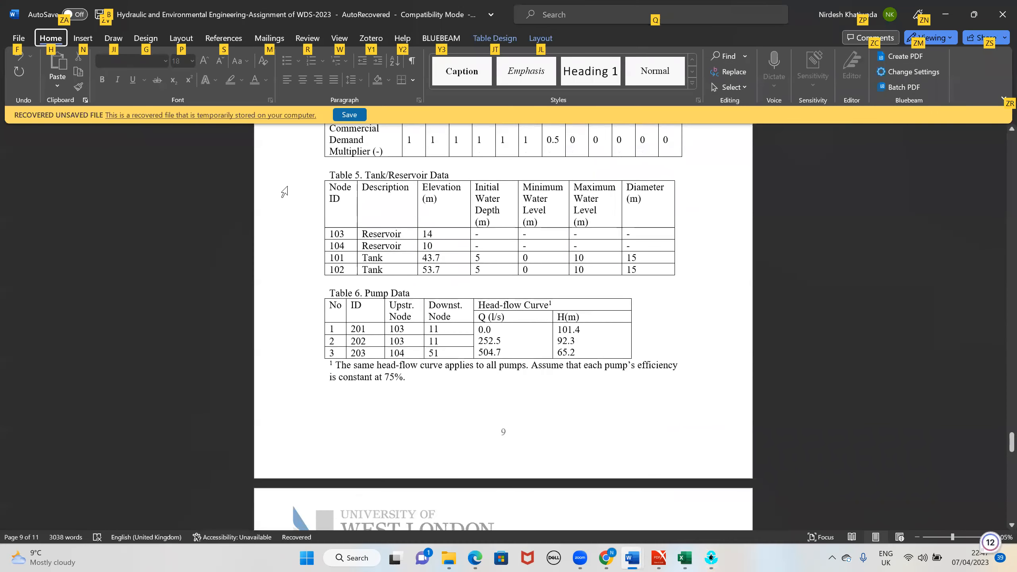
pyautogui.hotkey('alt', 'Tab')
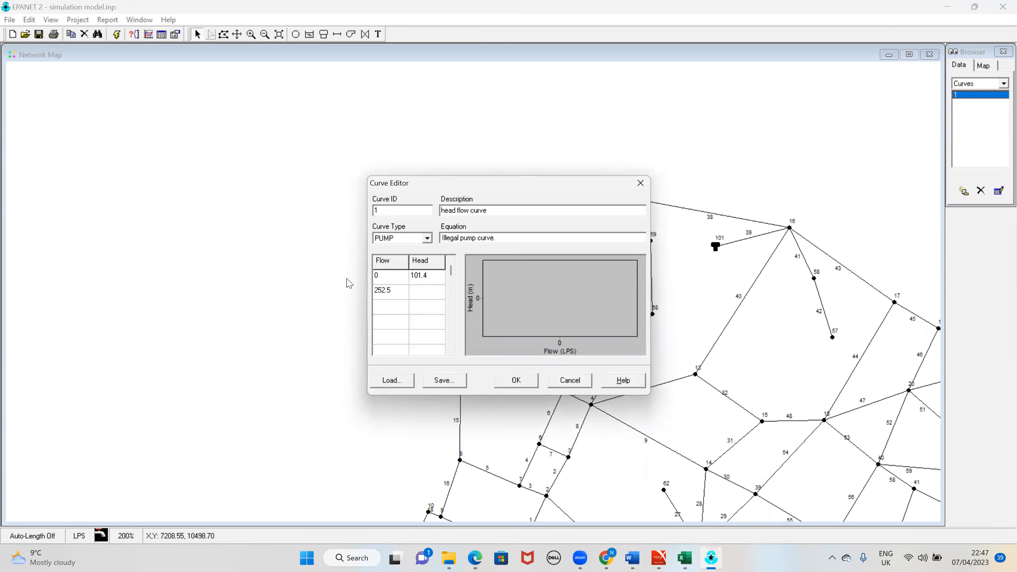
pyautogui.hotkey('alt', 'Tab')
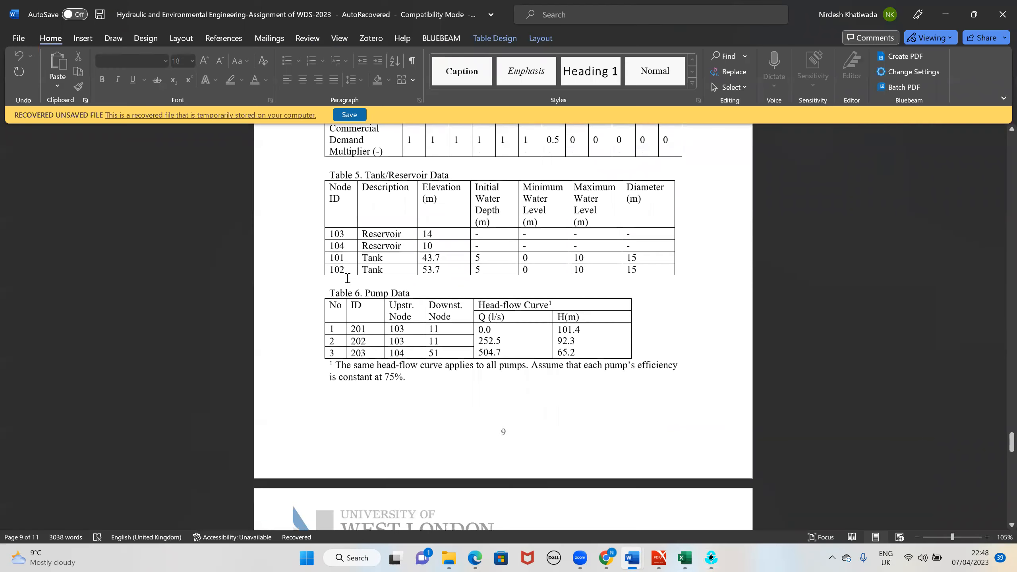
pyautogui.hotkey('alt', 'Tab')
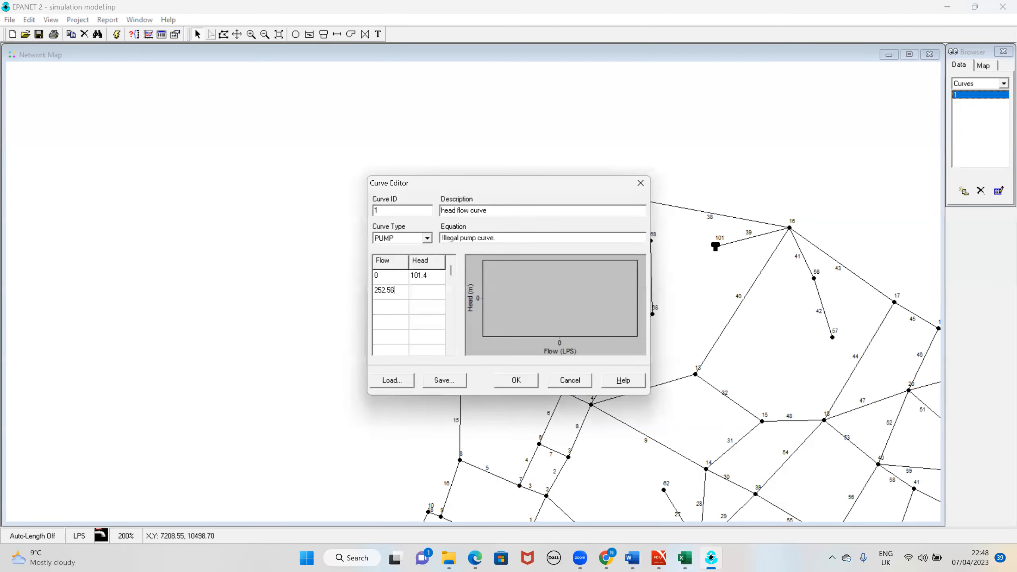
pyautogui.press('Tab')
pyautogui.click(417, 295)
pyautogui.write('92.3')
# Add the third curve point with flow 504.7 and head 65.2 from the Word pump table, and accept the pump curve
pyautogui.click(394, 309)
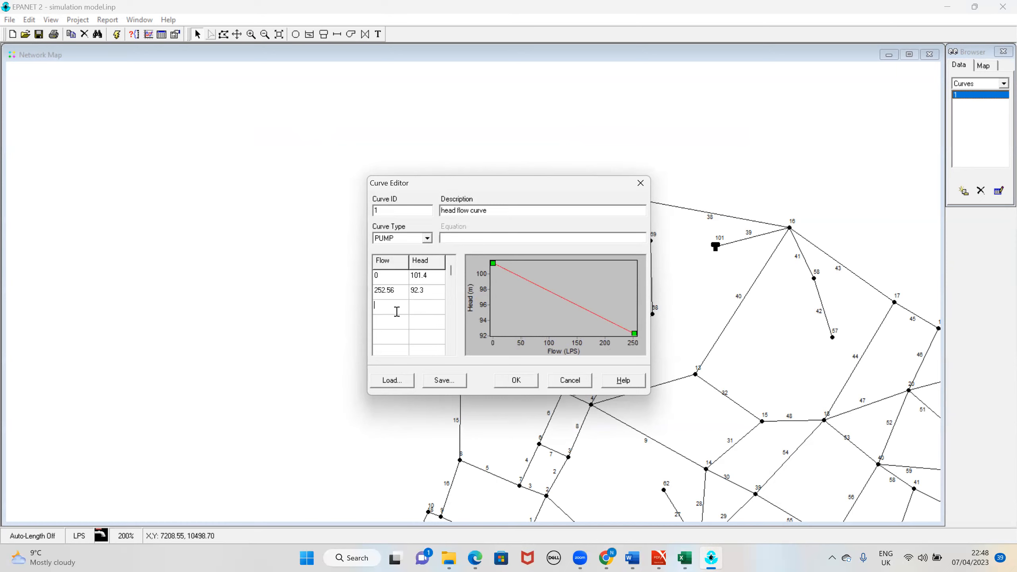
pyautogui.hotkey('alt', 'Tab')
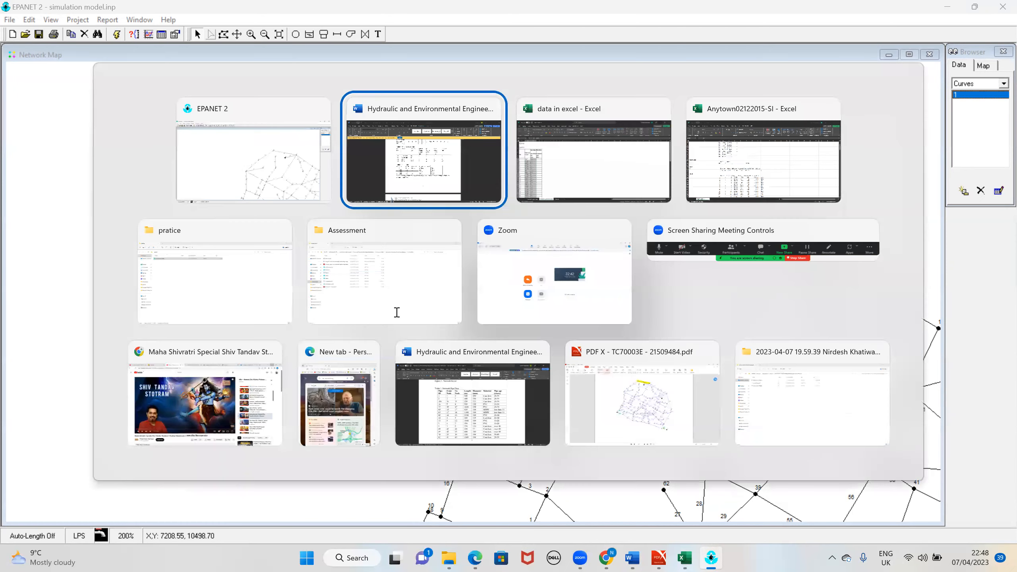
pyautogui.hotkey('alt', 'Tab')
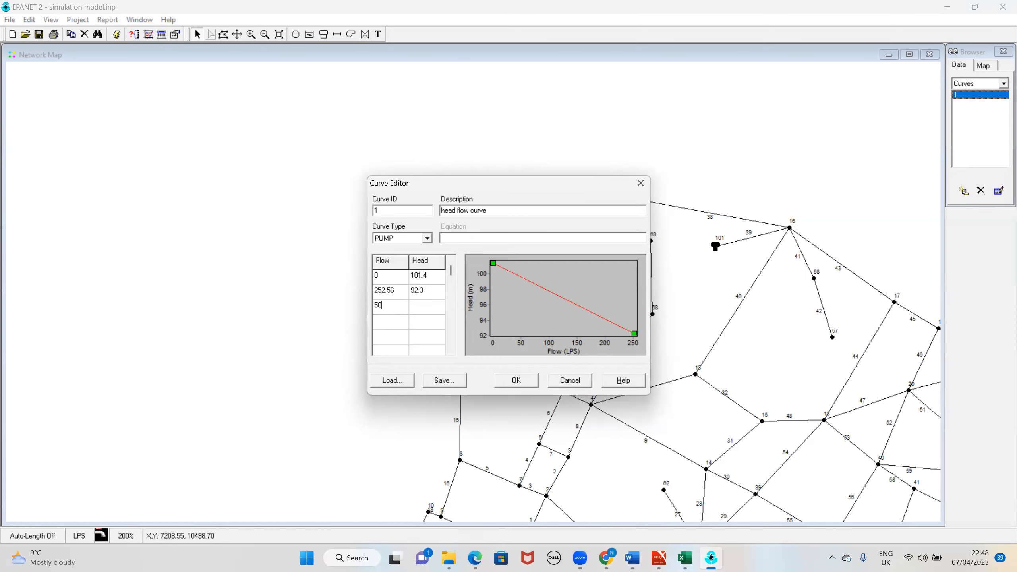
pyautogui.write('504.7')
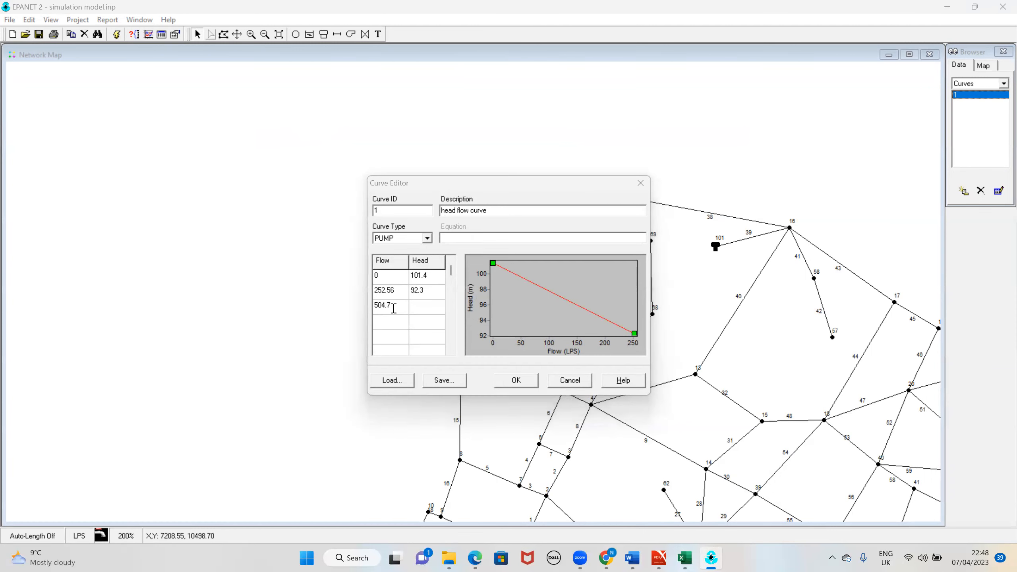
pyautogui.hotkey('alt', 'Tab')
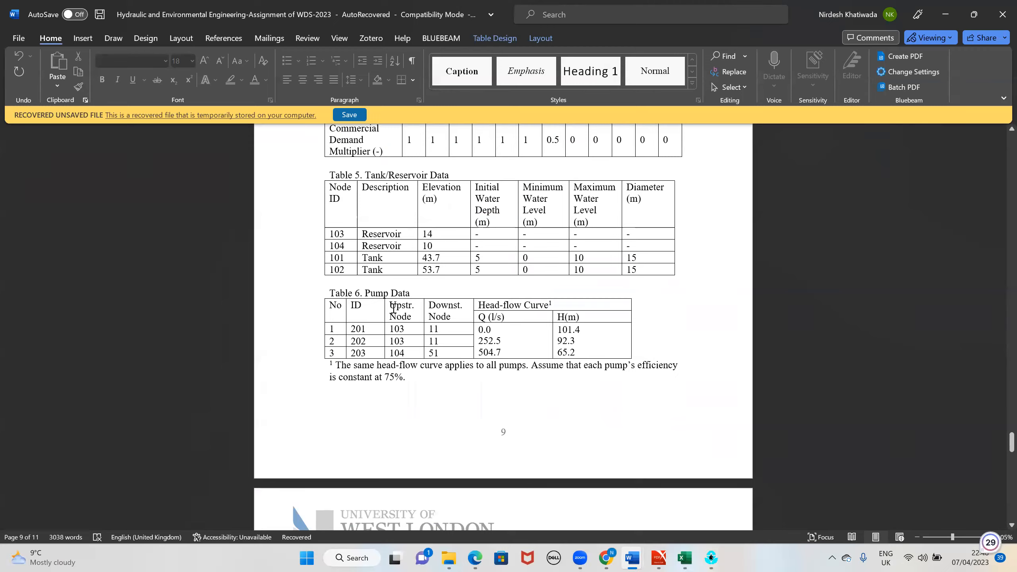
pyautogui.hotkey('alt', 'Tab')
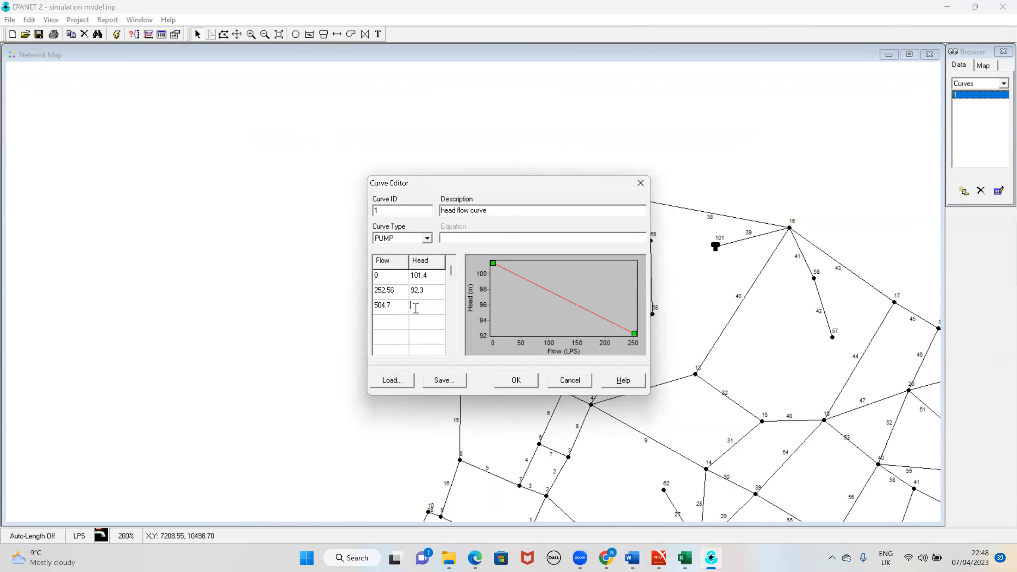
pyautogui.write('65.2')
pyautogui.click(509, 381)
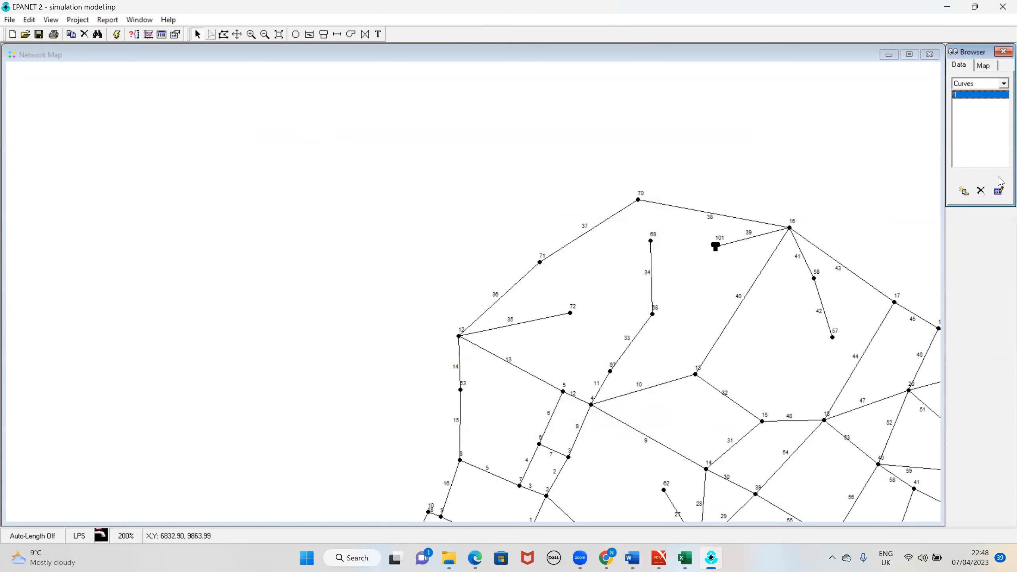
# Review the completed pump curve and its plot, and list the network's tanks
pyautogui.click(999, 191)
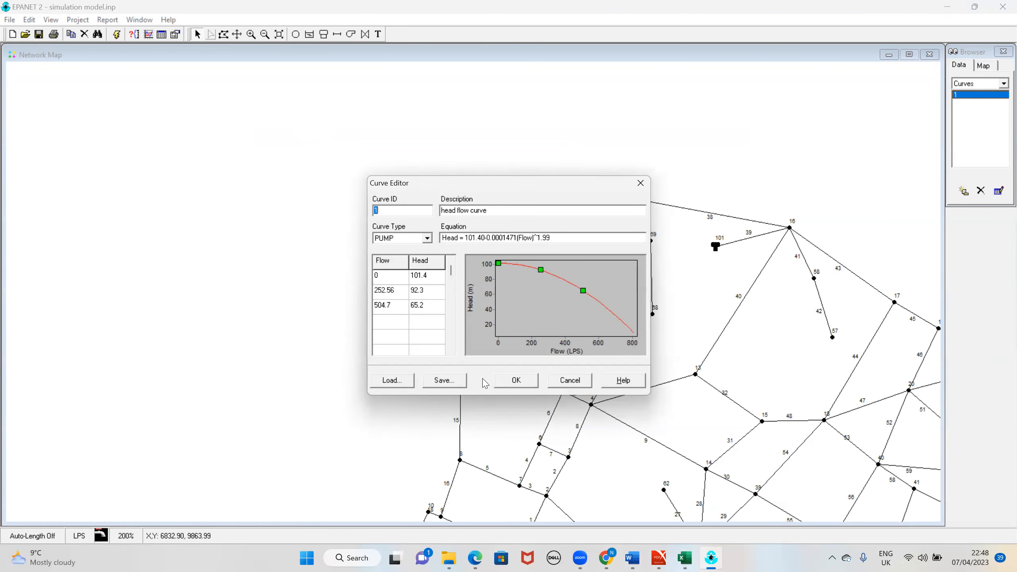
pyautogui.click(517, 380)
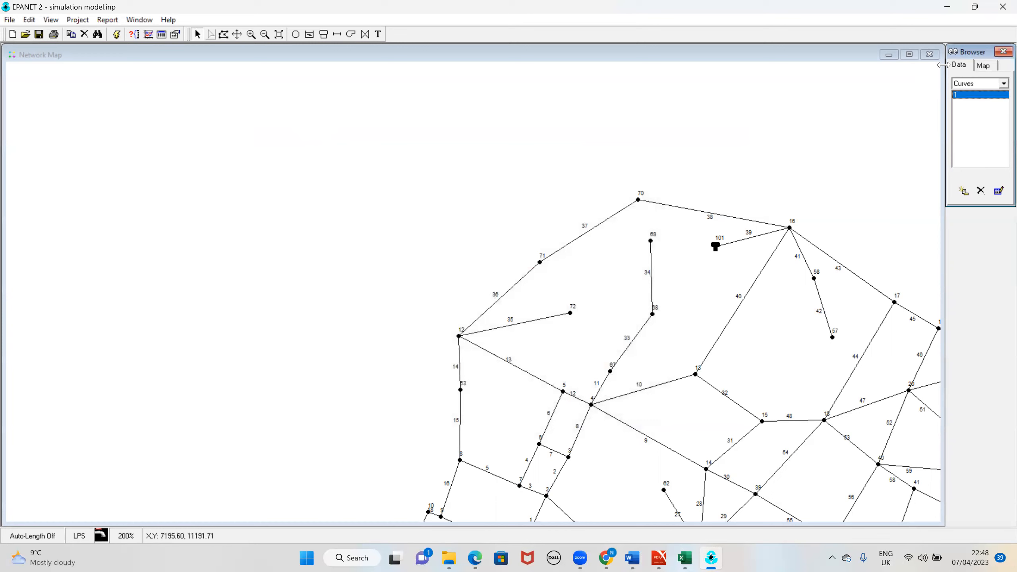
pyautogui.click(967, 89)
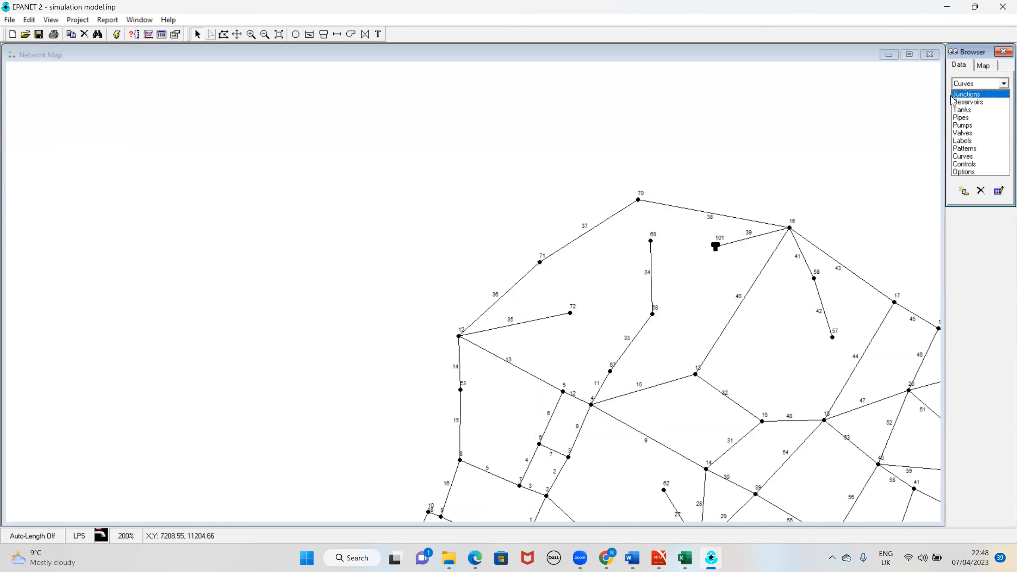
pyautogui.click(969, 109)
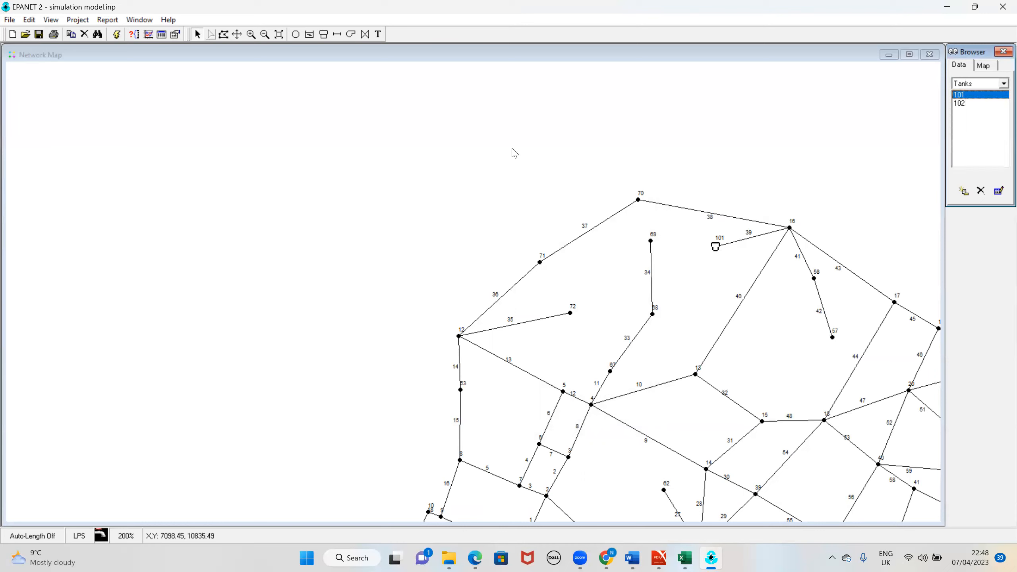
# Export the network as "simulation model" in the pratice folder, overwriting the existing input file
pyautogui.click(10, 19)
pyautogui.moveTo(112, 110)
pyautogui.click(160, 133)
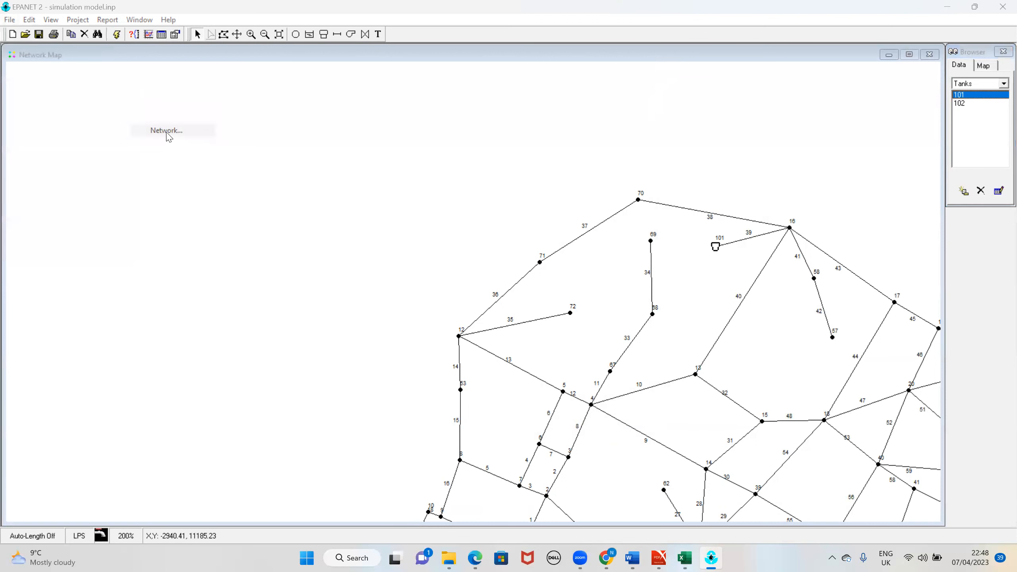
pyautogui.click(480, 166)
pyautogui.click(649, 326)
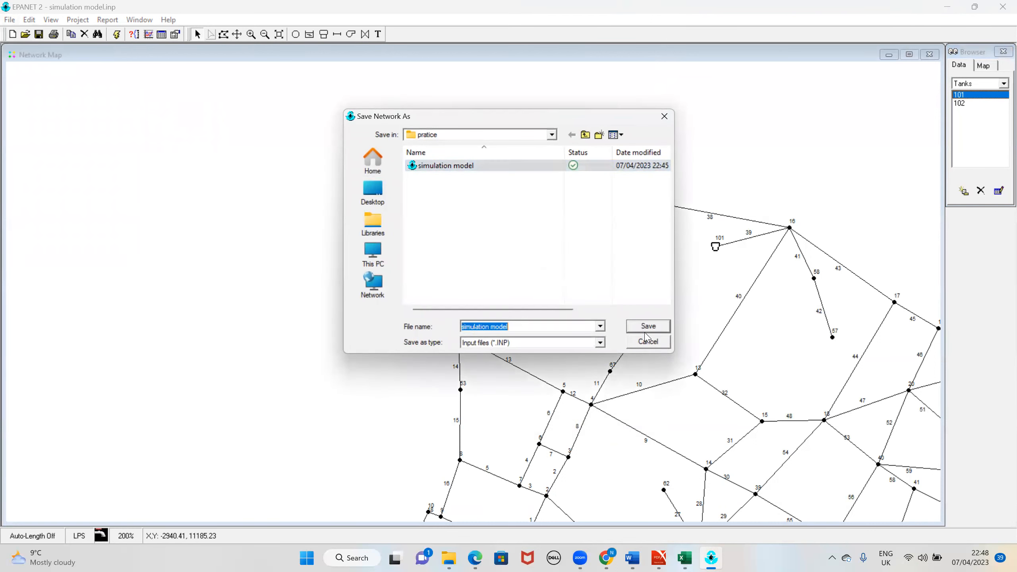
pyautogui.click(540, 280)
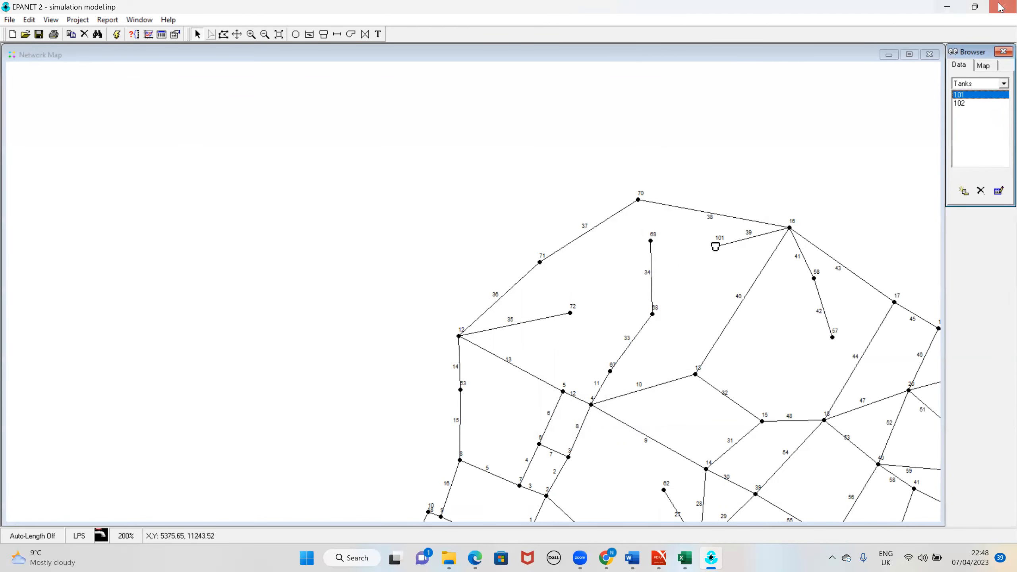
# Switch to Excel and open the "simulation model" INP file from the pratice folder on the Desktop
pyautogui.click(948, 7)
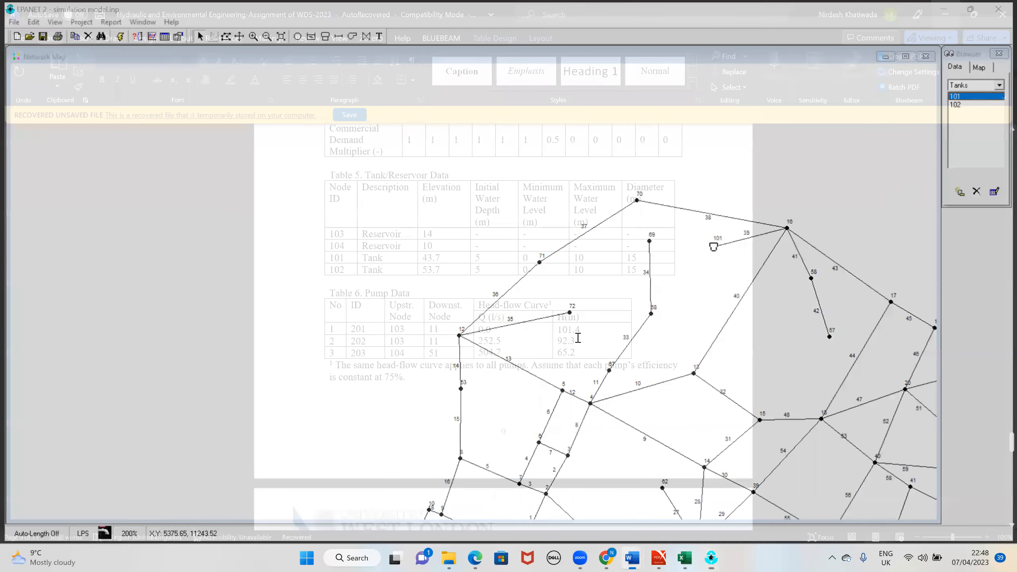
pyautogui.moveTo(685, 558)
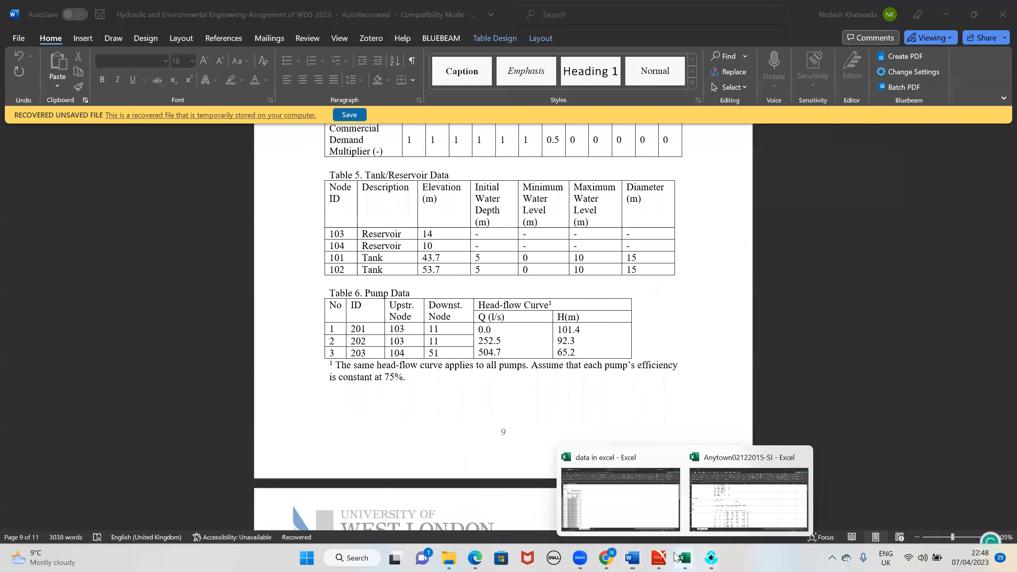
pyautogui.click(797, 482)
pyautogui.click(19, 38)
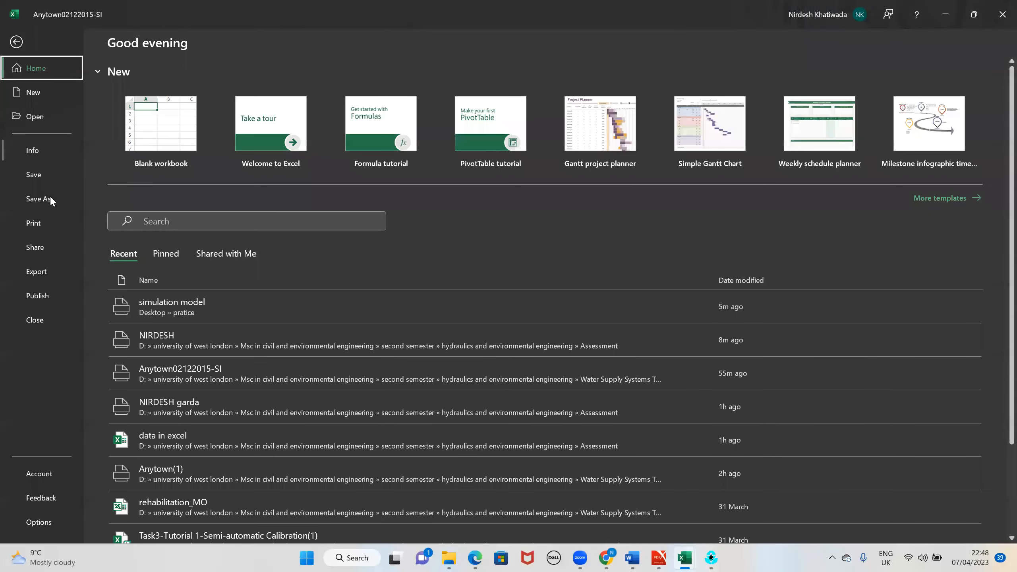
pyautogui.click(38, 120)
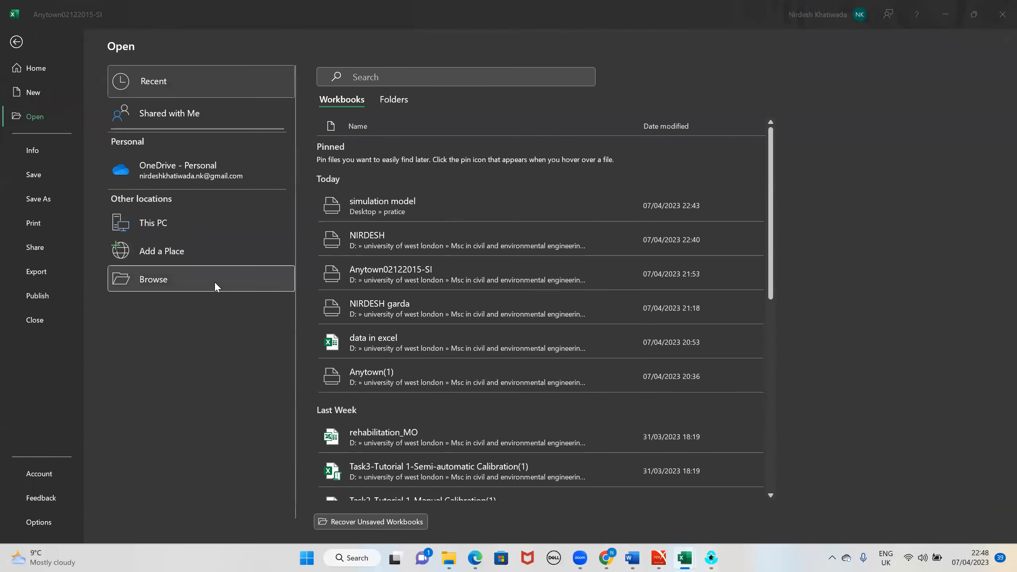
pyautogui.click(215, 281)
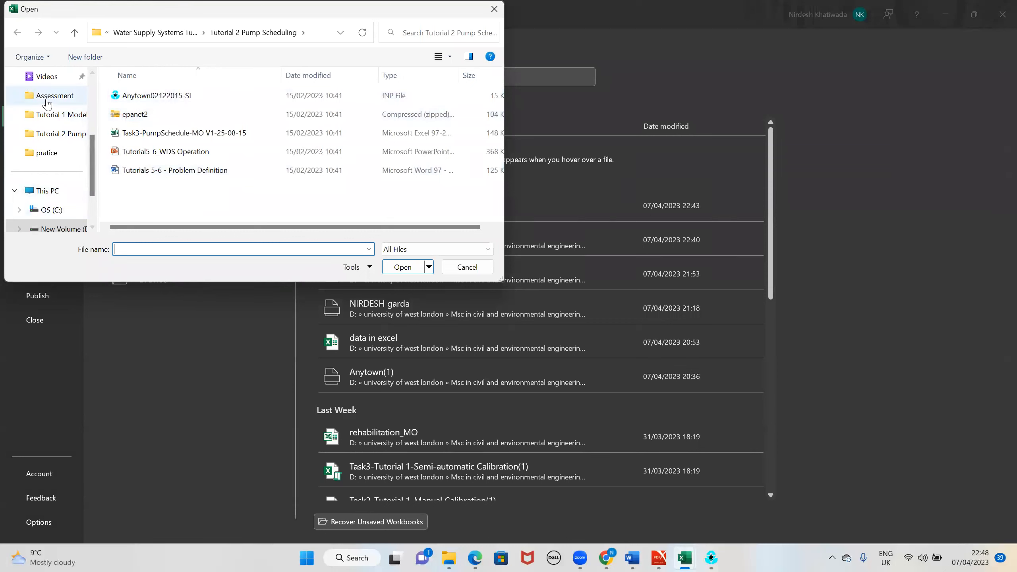
pyautogui.scroll(5, 48, 140)
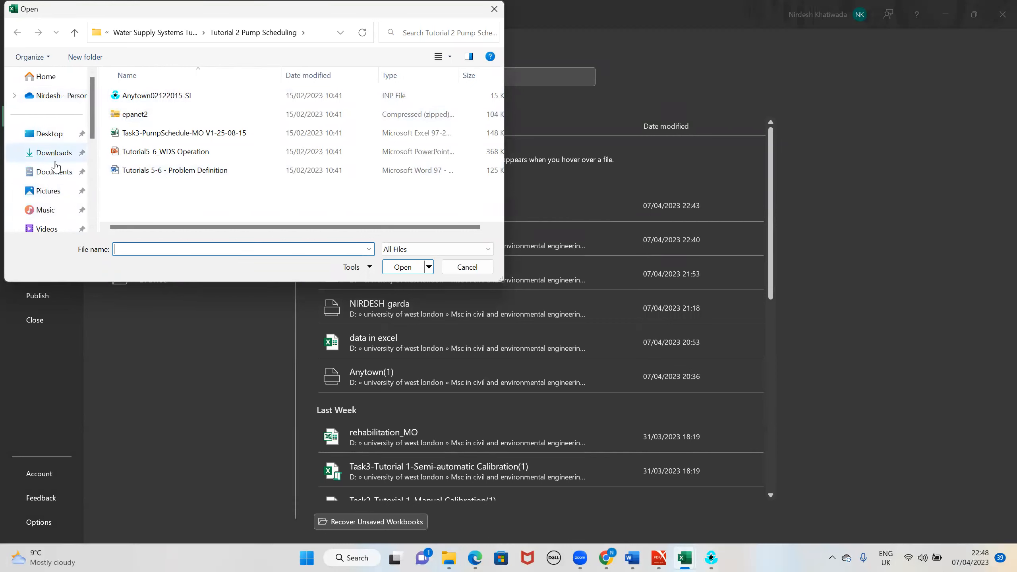
pyautogui.click(48, 134)
pyautogui.doubleClick(154, 97)
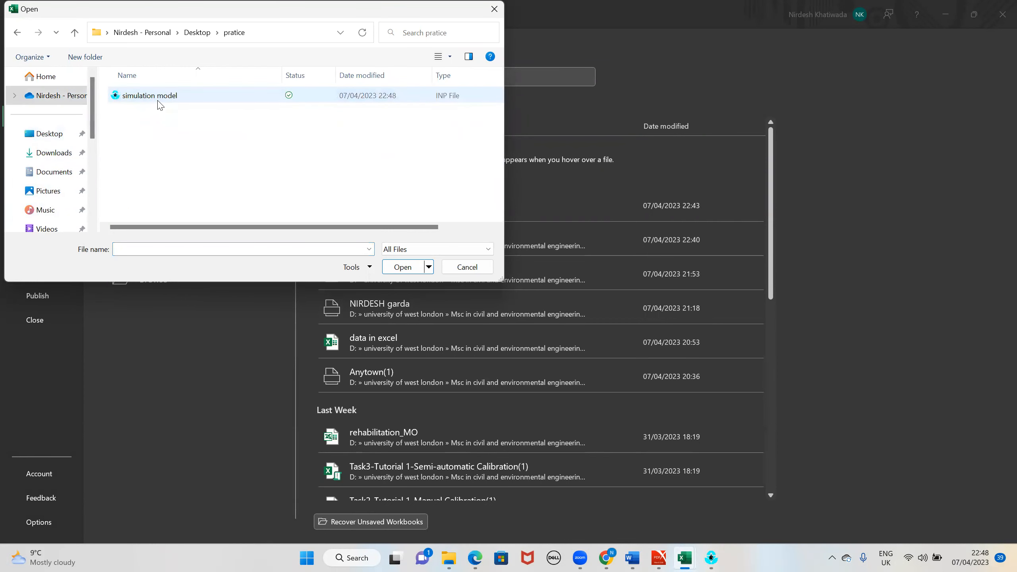
pyautogui.click(164, 100)
pyautogui.click(403, 267)
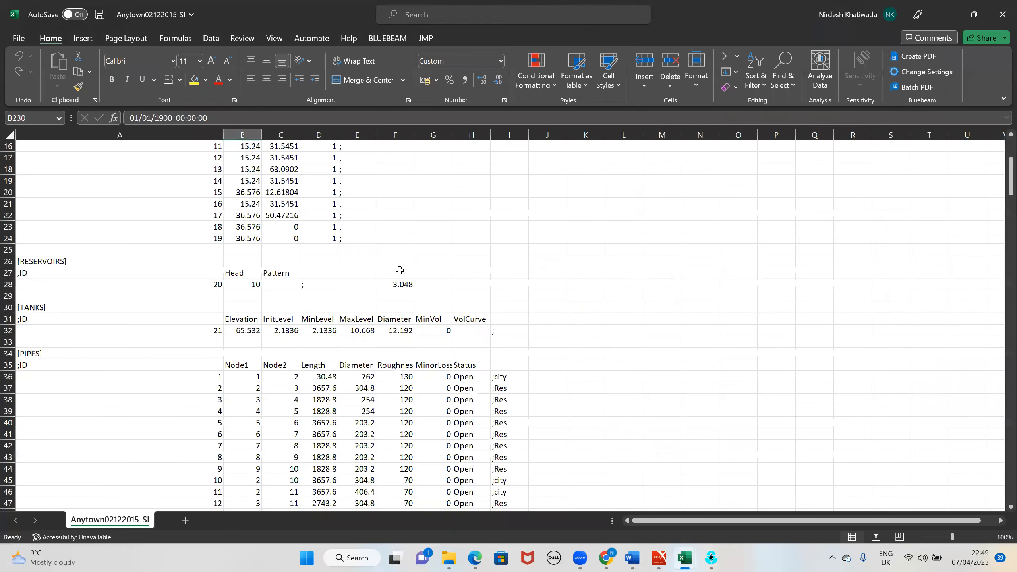
# Complete the text import of the INP file with the default settings and the General column format
pyautogui.click(853, 373)
pyautogui.click(853, 373)
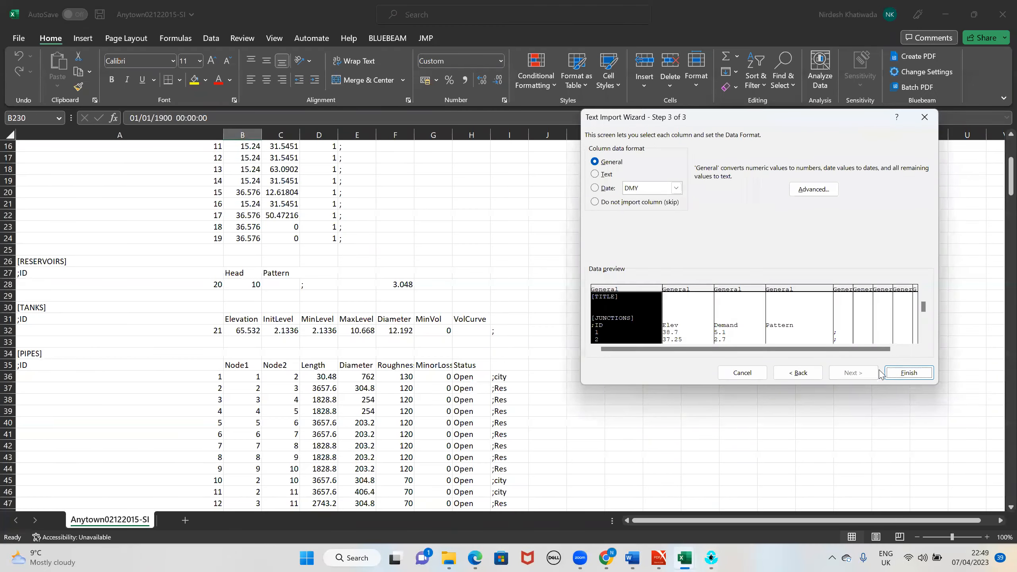
pyautogui.click(909, 373)
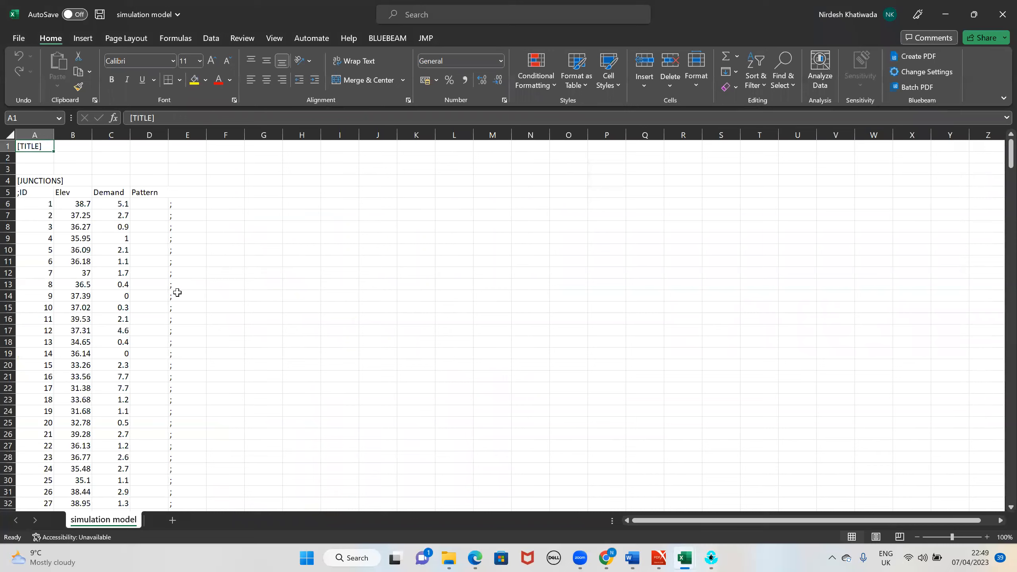
# Look through the imported network data and assign pattern 1 to junction 1 in the [JUNCTIONS] table
pyautogui.scroll(-6, 227, 398)
pyautogui.scroll(-16, 226, 398)
pyautogui.scroll(20, 531, 409)
pyautogui.scroll(3, 139, 213)
pyautogui.click(148, 205)
pyautogui.write('1')
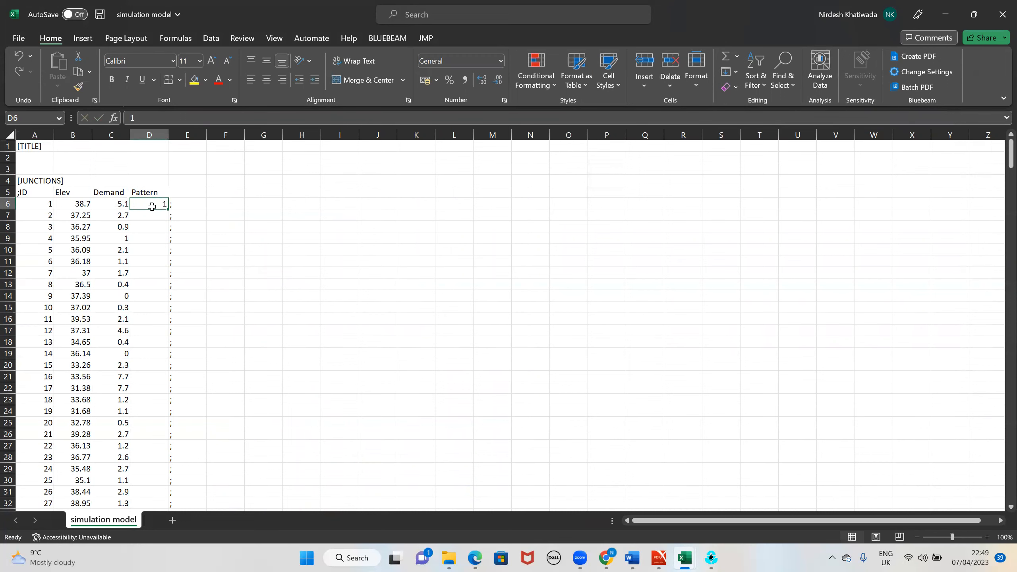
# Fill pattern 1 down the Pattern column for all remaining junctions in the [JUNCTIONS] table
pyautogui.moveTo(166, 207); pyautogui.dragTo(147, 459)
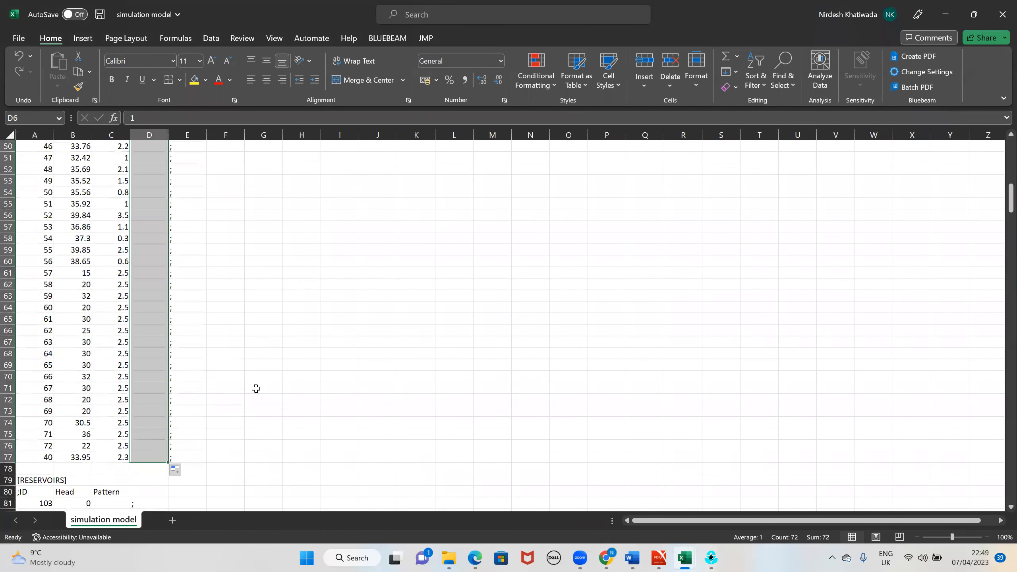
pyautogui.scroll(-7, 313, 349)
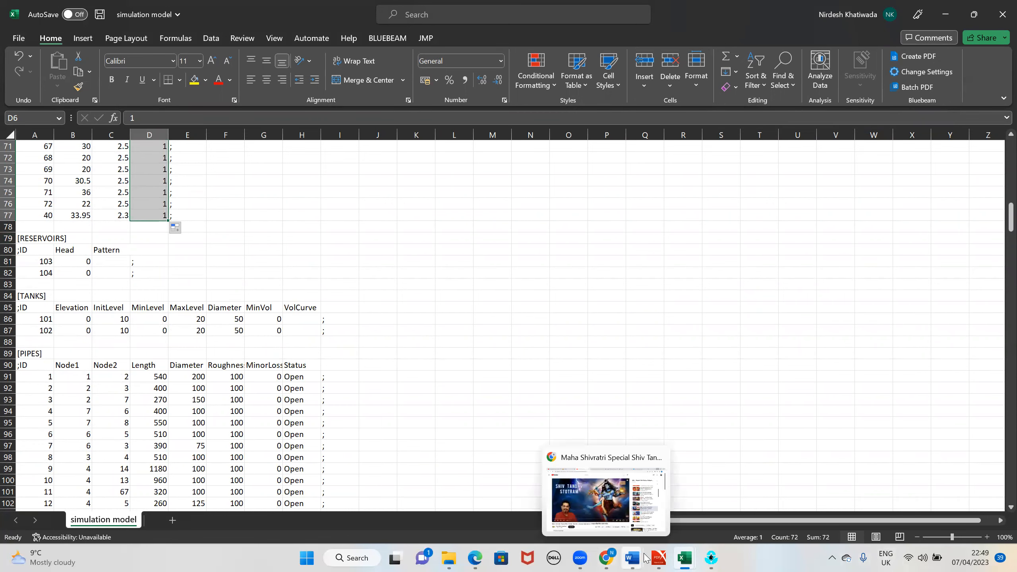
# Switch to the Word assignment document showing the tank and pump data and arrange it side by side with the "simulation model" workbook
pyautogui.moveTo(629, 558)
pyautogui.click(707, 501)
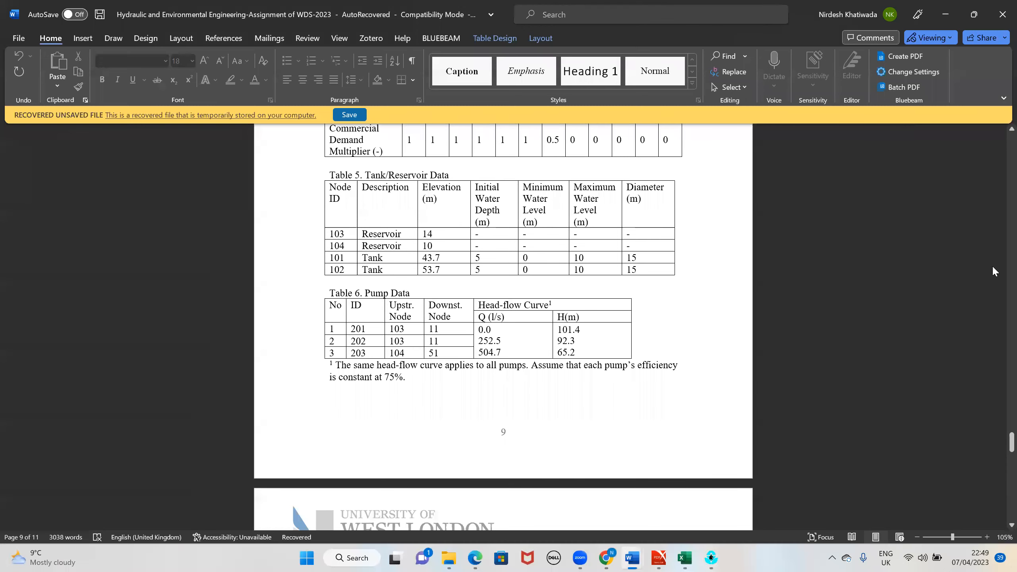
pyautogui.moveTo(801, 9); pyautogui.dragTo(750, 46)
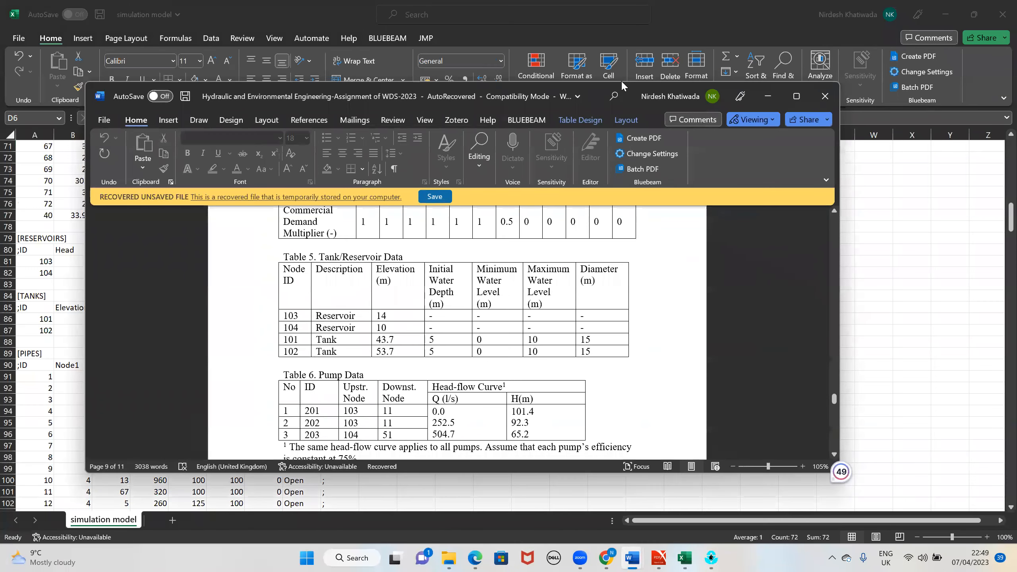
pyautogui.press('super+Left')
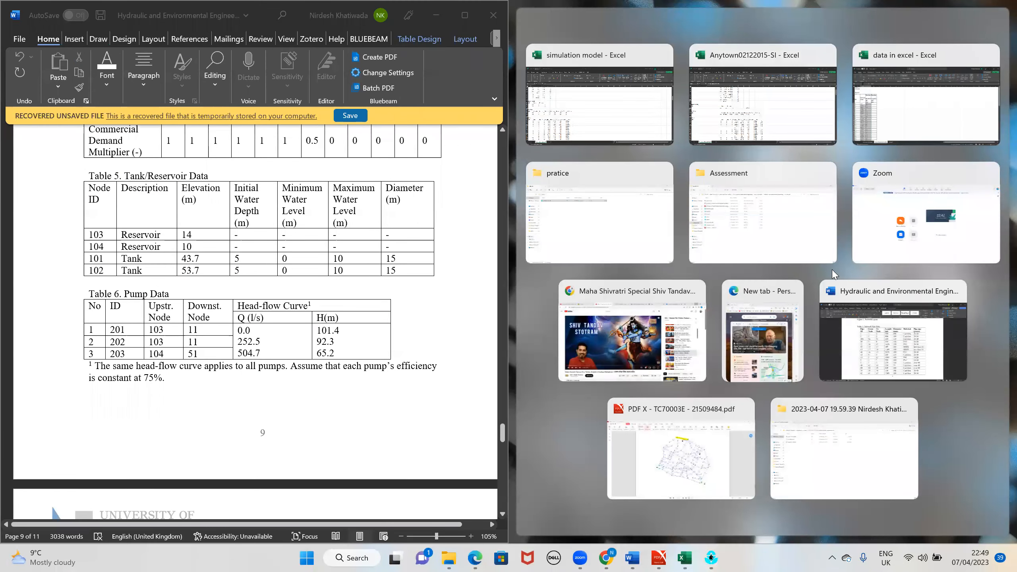
pyautogui.click(601, 96)
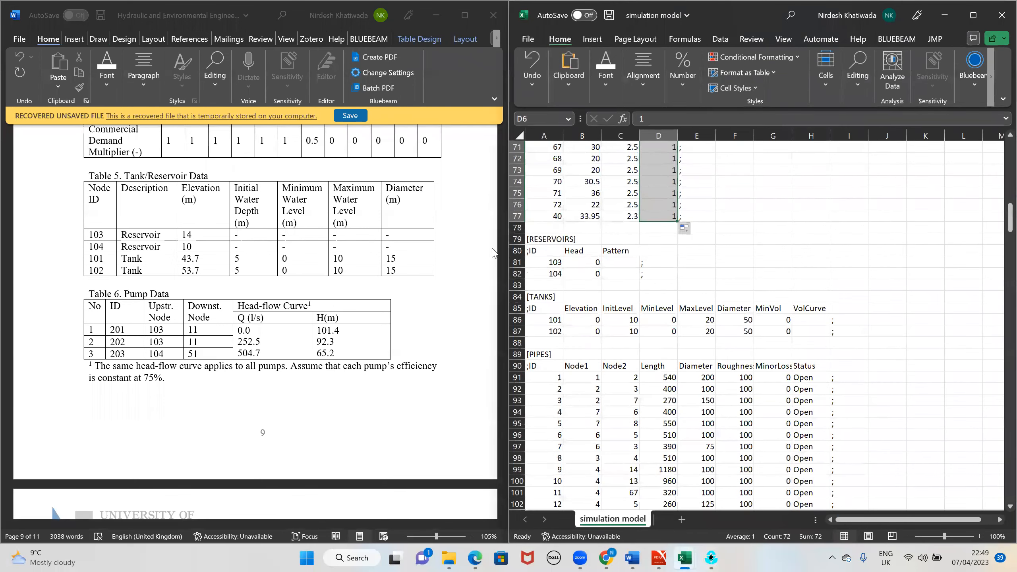
# Set the heads in the [RESERVOIRS] table to 14 for reservoir 103 and 10 for reservoir 104
pyautogui.click(578, 264)
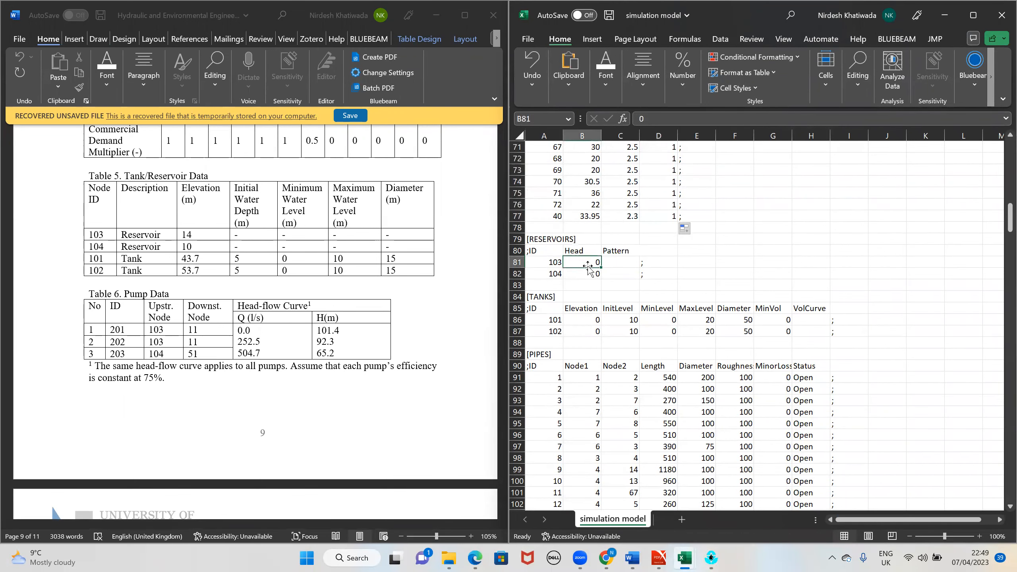
pyautogui.write('14')
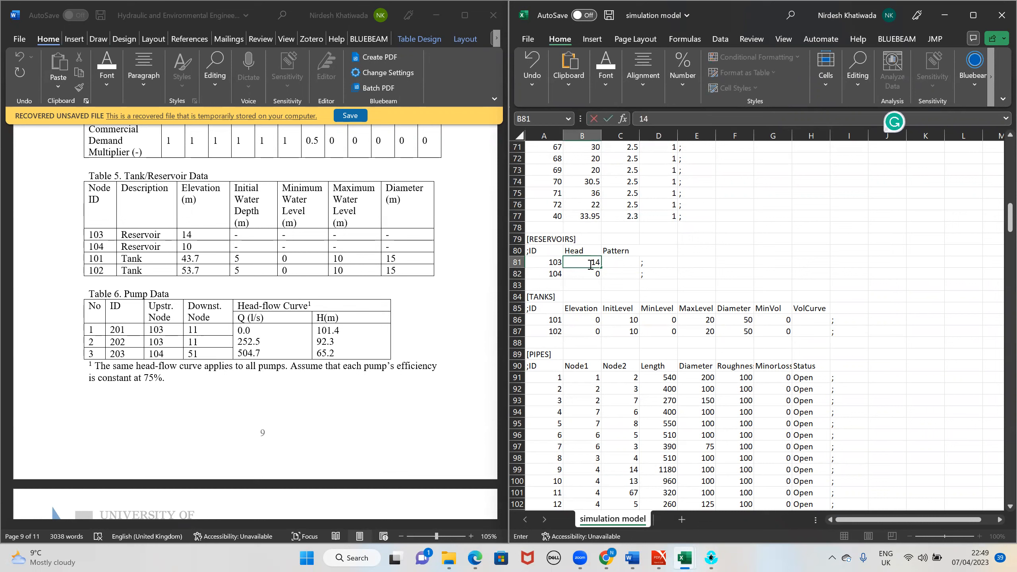
pyautogui.press('Return')
pyautogui.write('10')
# Set tank 101 in the [TANKS] table to elevation 43.7, initial level 5, minimum level 0, maximum level 10 and diameter 15
pyautogui.click(581, 320)
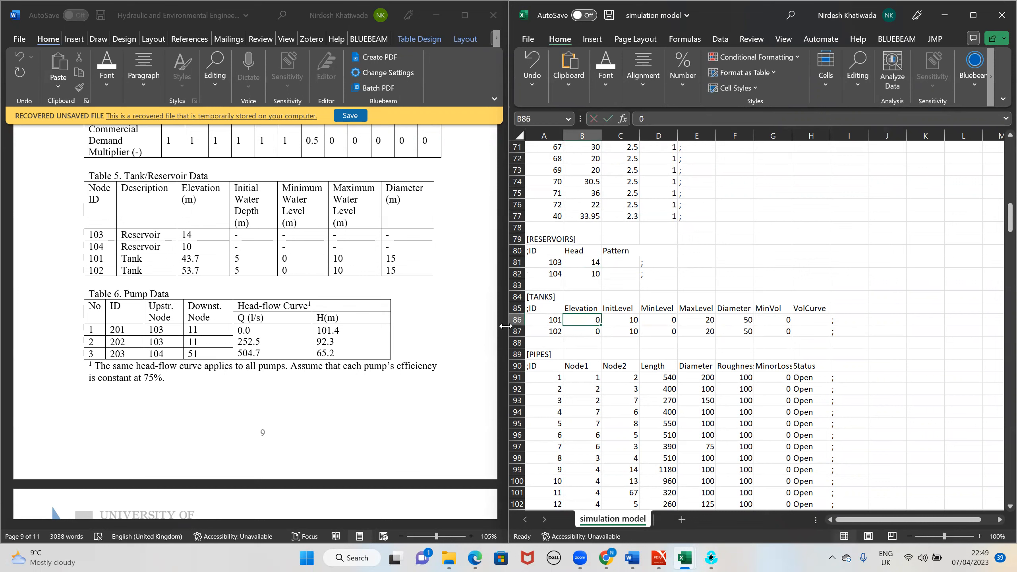
pyautogui.write('43')
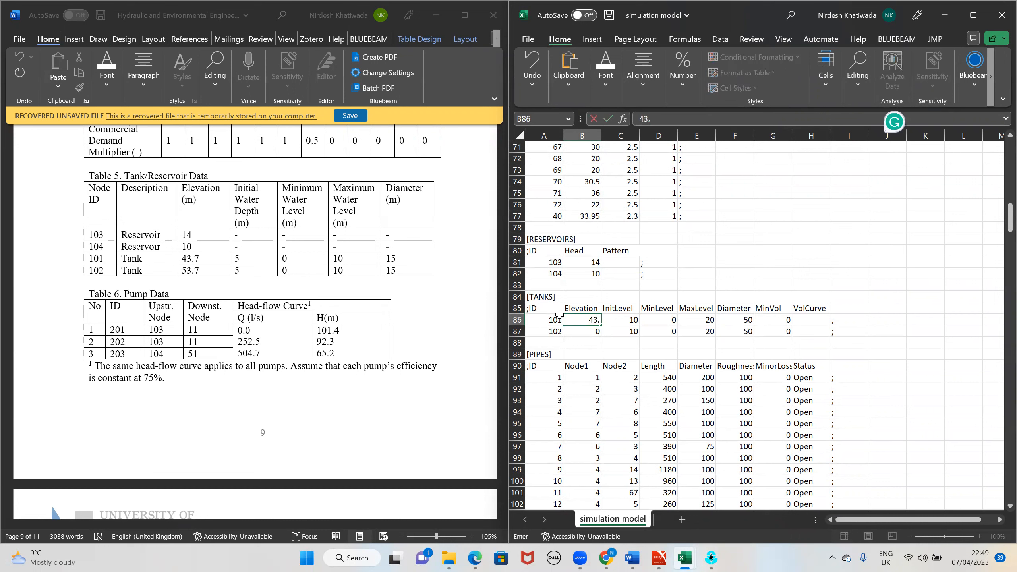
pyautogui.write('.7')
pyautogui.click(626, 321)
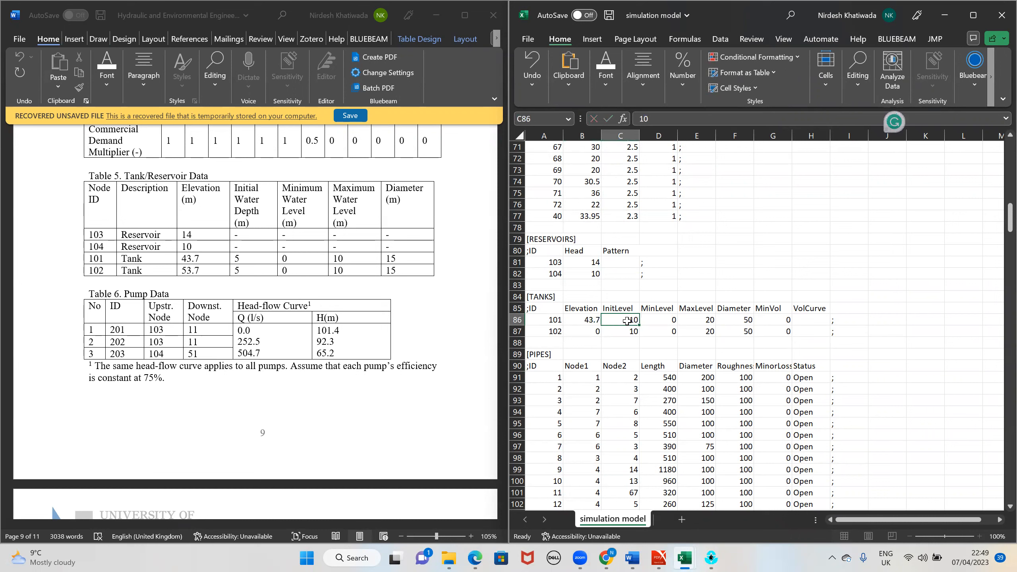
pyautogui.write('5')
pyautogui.click(650, 318)
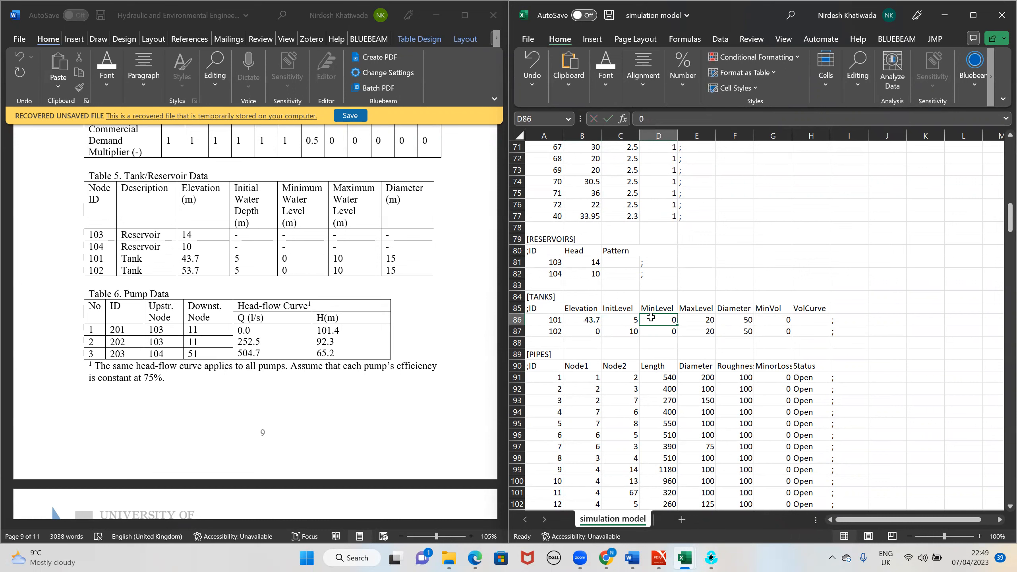
pyautogui.write('0')
pyautogui.click(696, 325)
pyautogui.write('10')
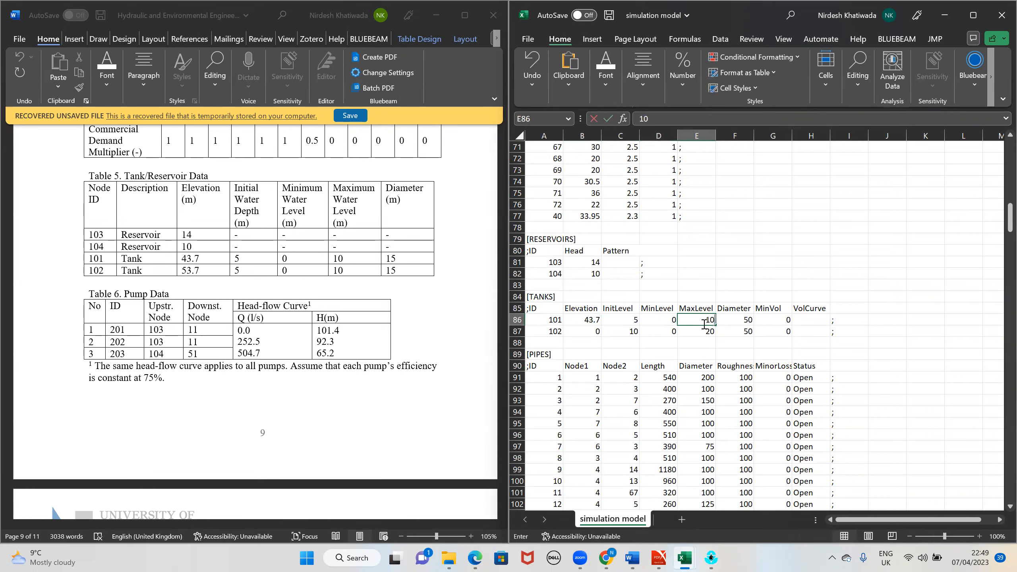
pyautogui.click(737, 321)
pyautogui.write('15')
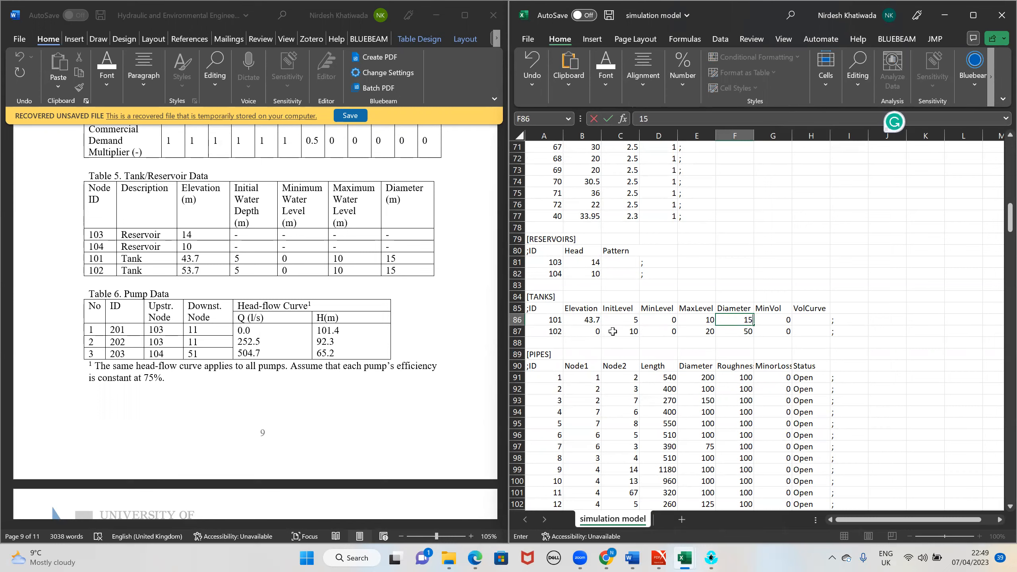
# Set tank 102 in the [TANKS] table to elevation 53.7, initial level 5, maximum level 10 and diameter 15
pyautogui.click(594, 334)
pyautogui.write('53.7')
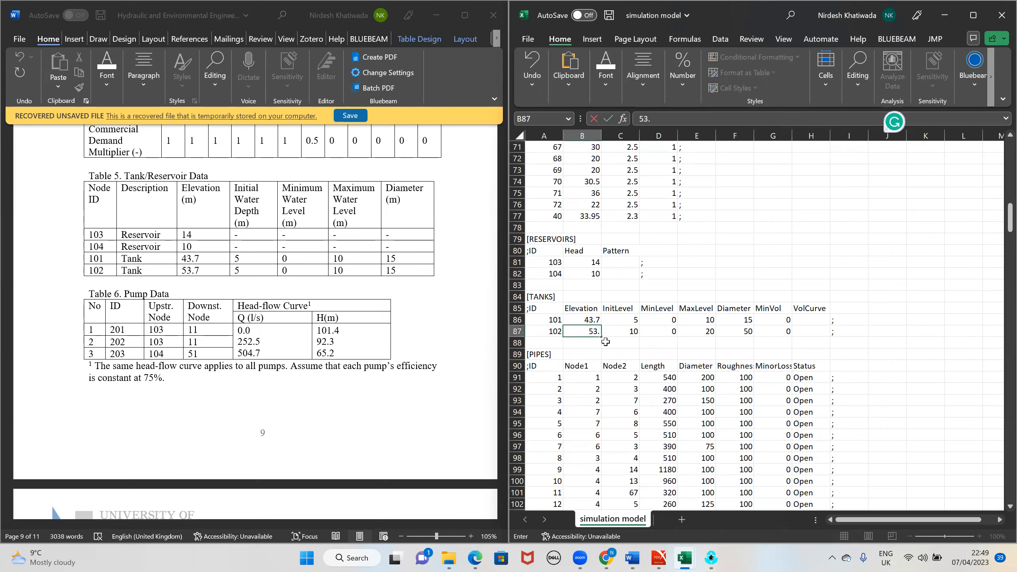
pyautogui.click(627, 336)
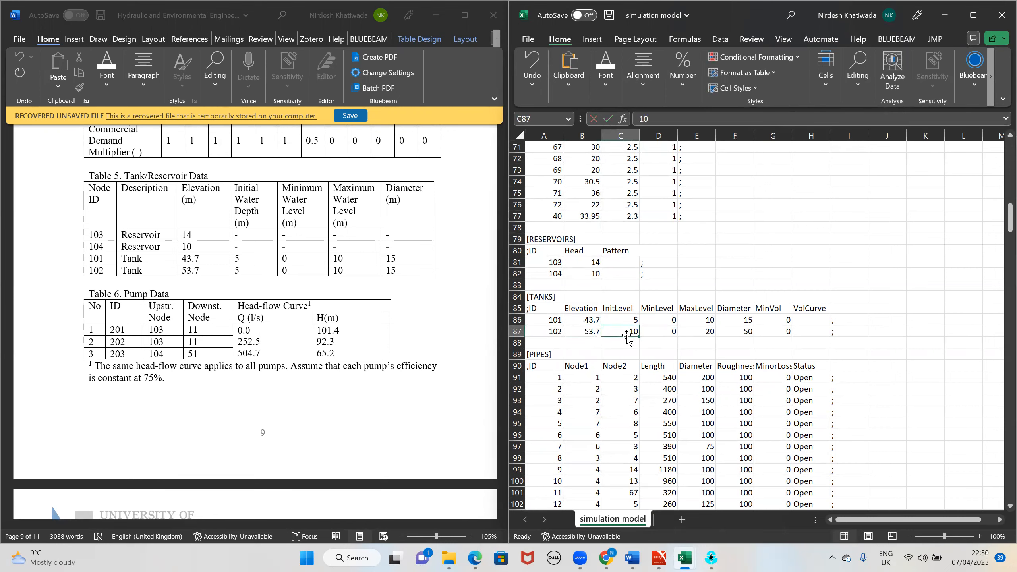
pyautogui.write('5')
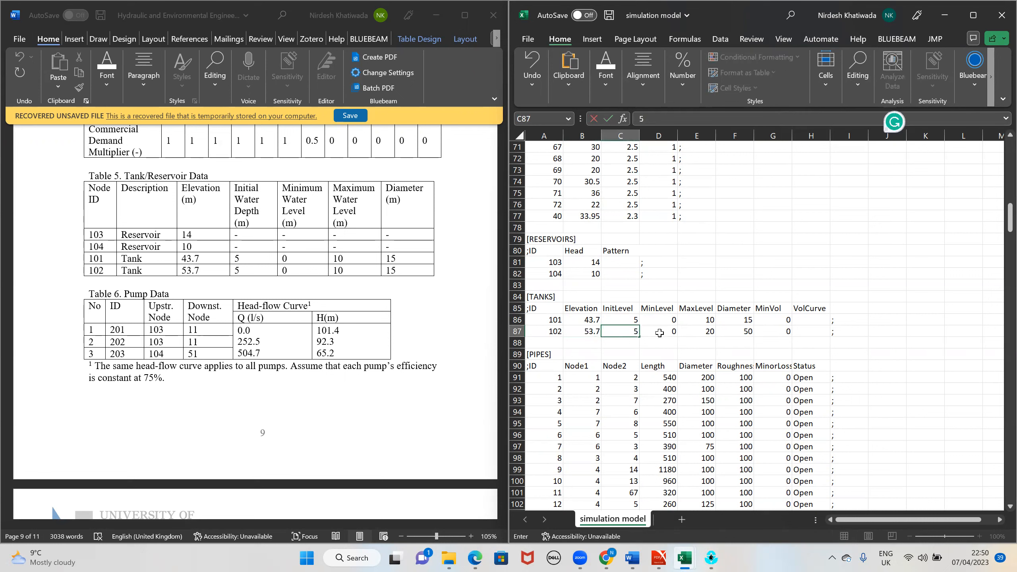
pyautogui.click(660, 334)
pyautogui.click(708, 331)
pyautogui.write('10')
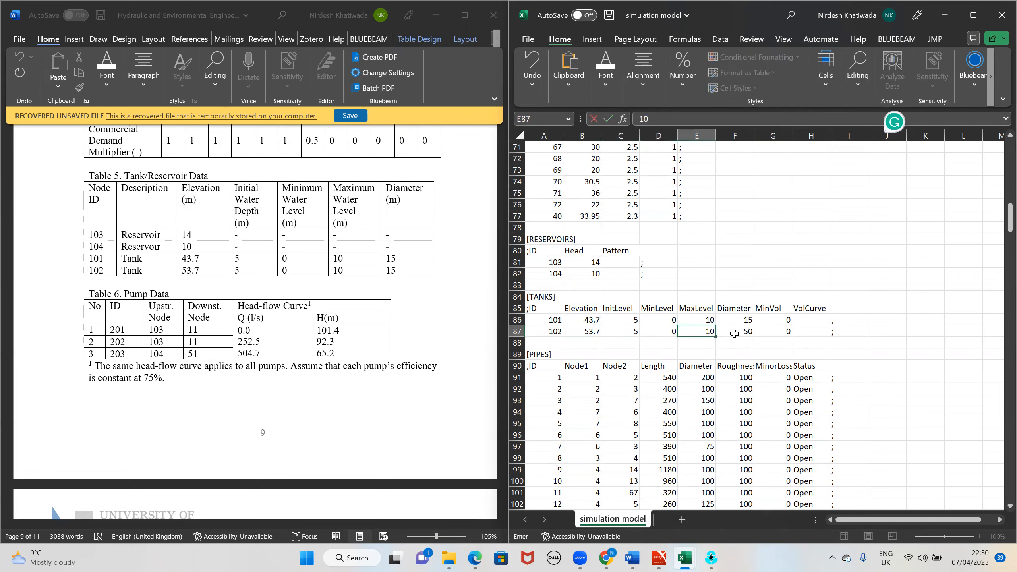
pyautogui.click(731, 335)
pyautogui.write('15')
pyautogui.click(728, 366)
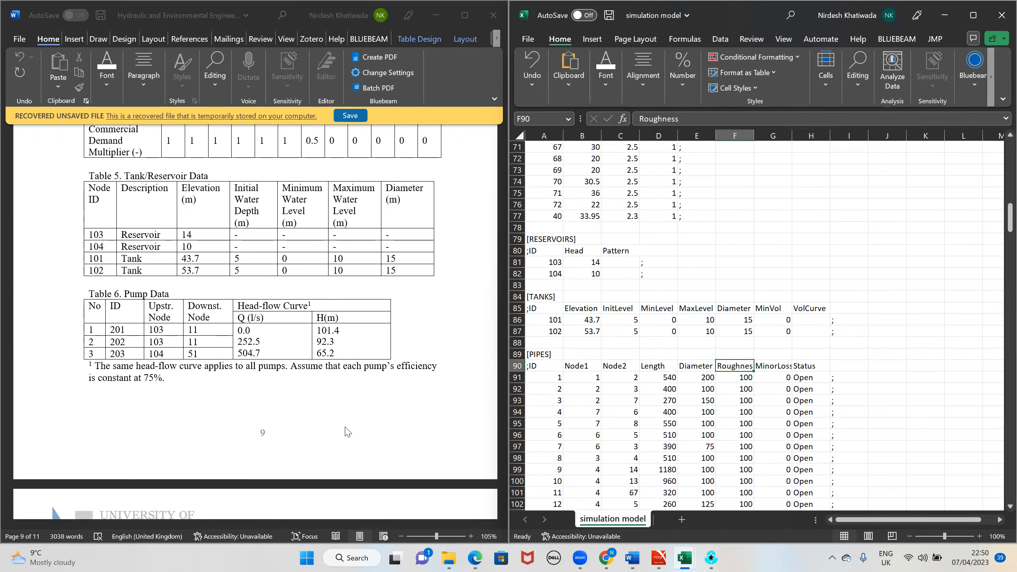
# Look through the [PIPES] table and the [PUMPS], [VALVES] and [TAGS] sections below it
pyautogui.scroll(-6, 666, 362)
pyautogui.scroll(3, 663, 358)
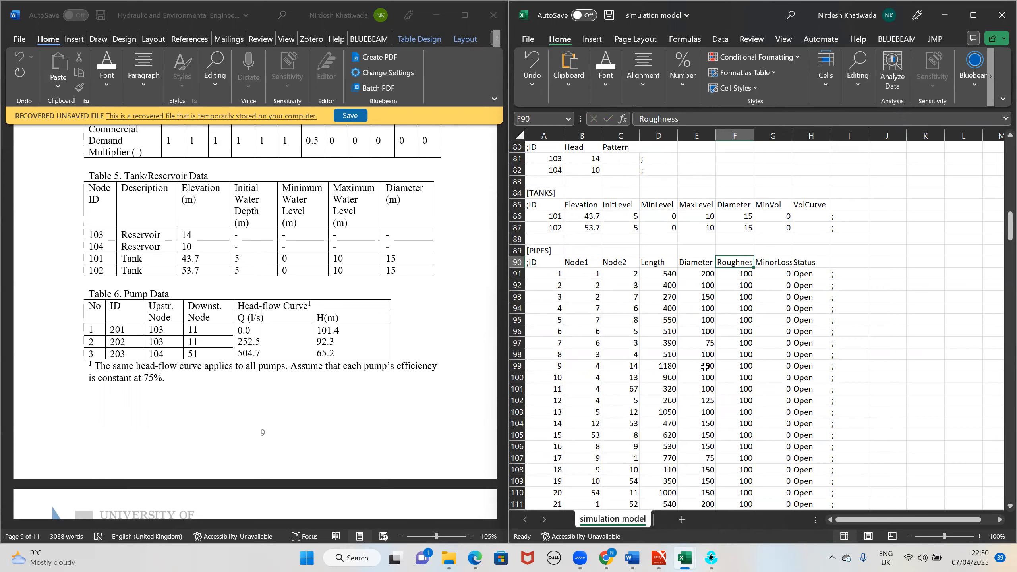
pyautogui.scroll(-19, 607, 400)
pyautogui.scroll(18, 613, 424)
pyautogui.scroll(-17, 631, 441)
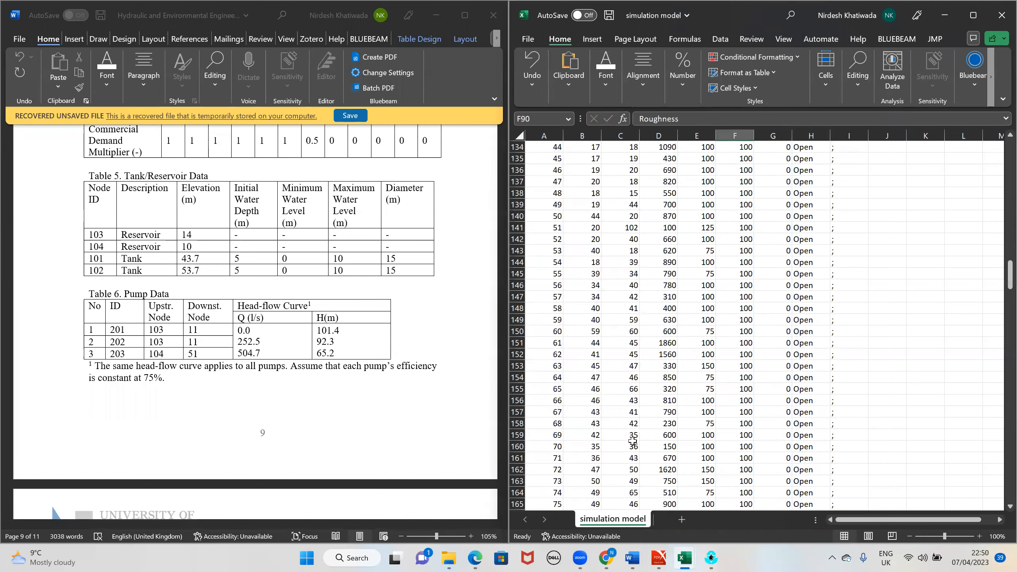
pyautogui.scroll(-15, 632, 441)
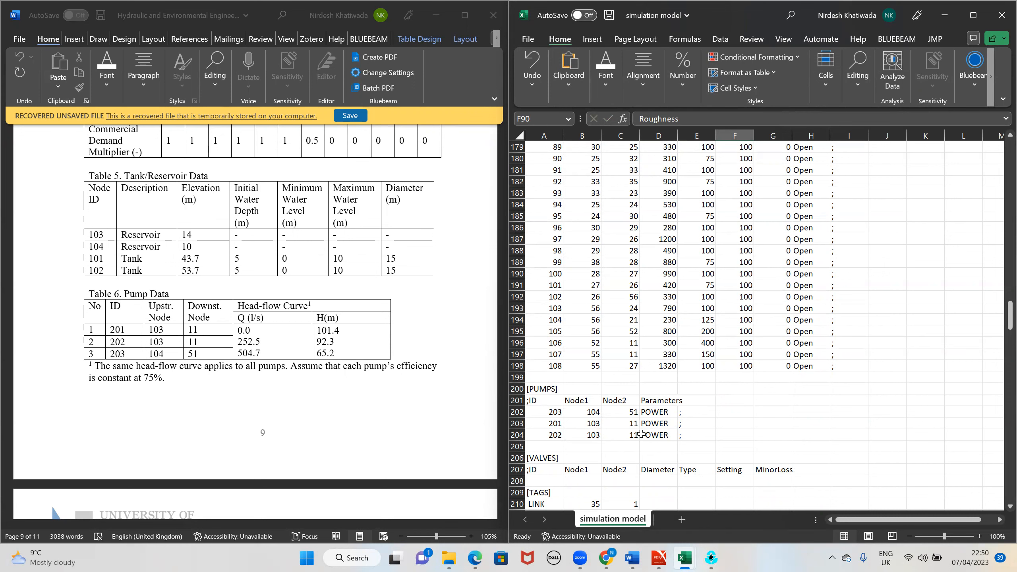
pyautogui.scroll(-3, 642, 435)
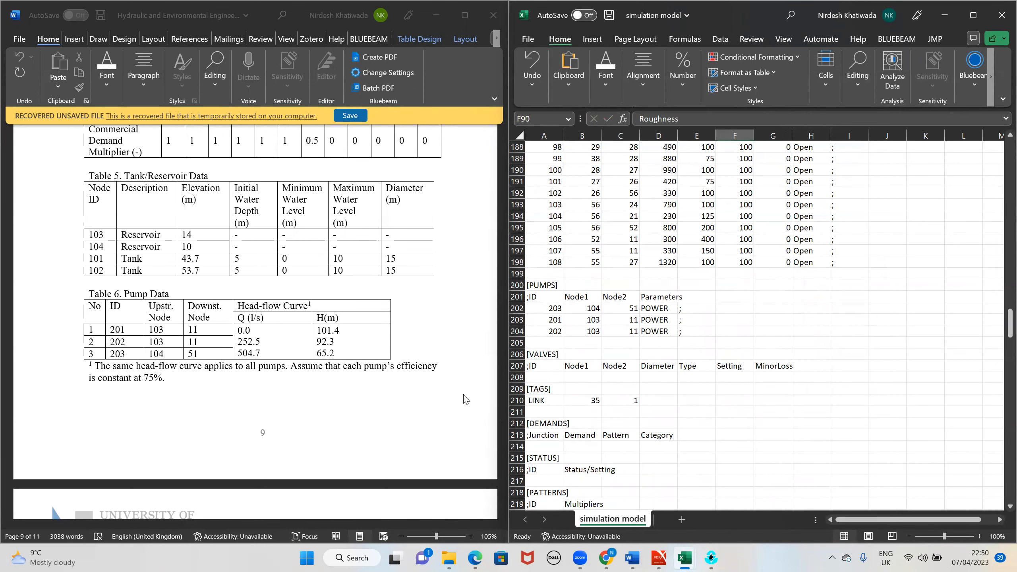
# Insert one and then two more entire blank rows directly below the LINK entry in the [TAGS] section
pyautogui.click(583, 402)
pyautogui.rightClick(587, 412)
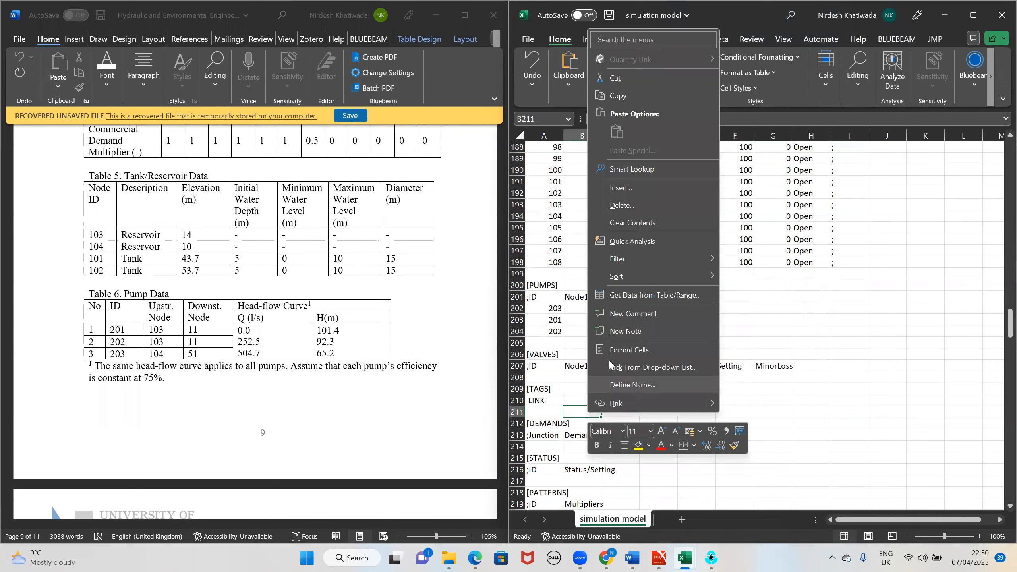
pyautogui.click(623, 191)
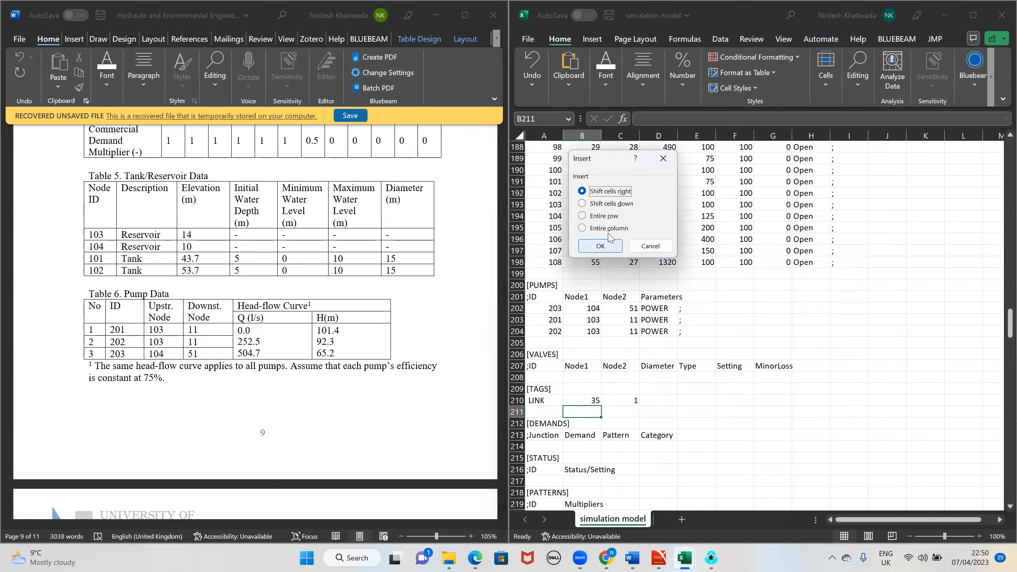
pyautogui.click(604, 217)
pyautogui.click(602, 254)
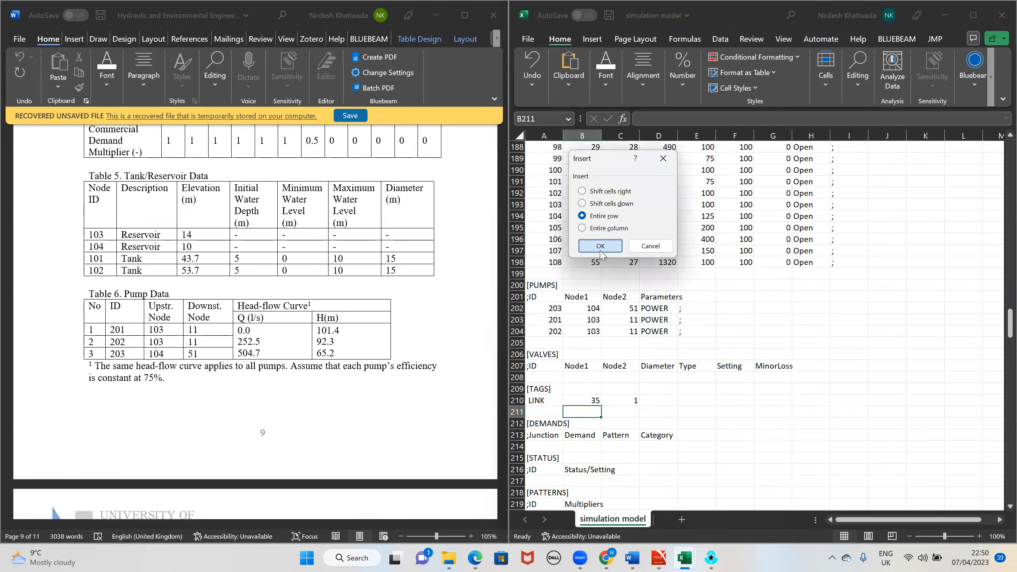
pyautogui.moveTo(589, 418); pyautogui.dragTo(587, 425)
pyautogui.rightClick(586, 425)
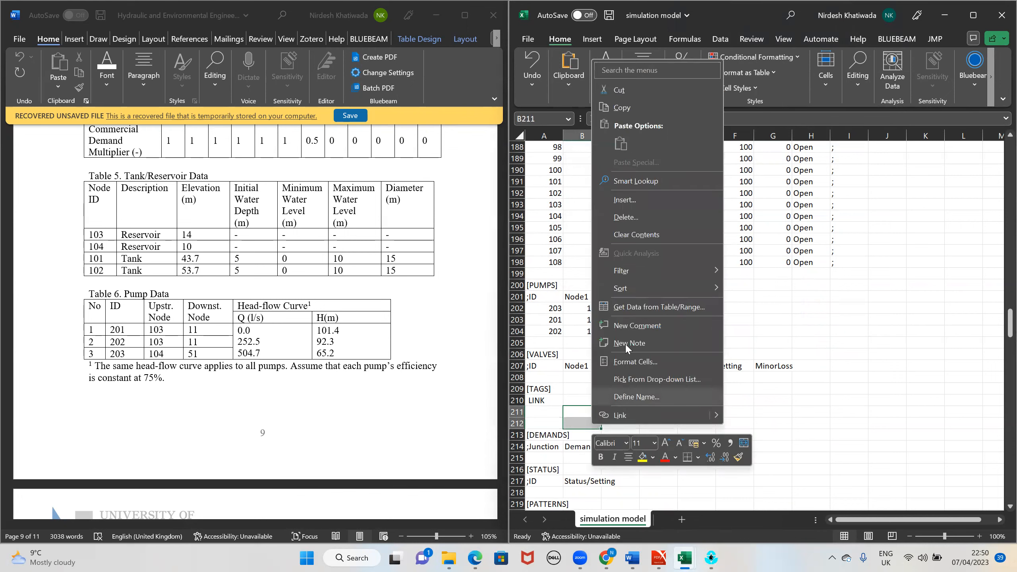
pyautogui.click(620, 201)
pyautogui.click(599, 227)
pyautogui.click(596, 254)
# Add further entire blank rows below the [TAGS] LINK entry, inserting four and then eight rows
pyautogui.moveTo(584, 412); pyautogui.dragTo(585, 441)
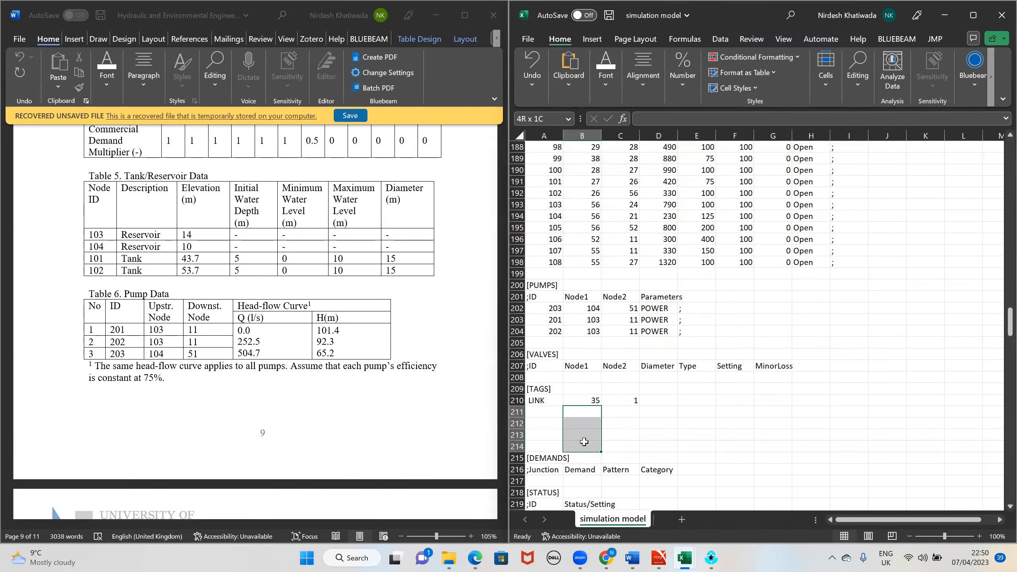
pyautogui.rightClick(584, 441)
pyautogui.click(613, 218)
pyautogui.click(592, 242)
pyautogui.click(590, 270)
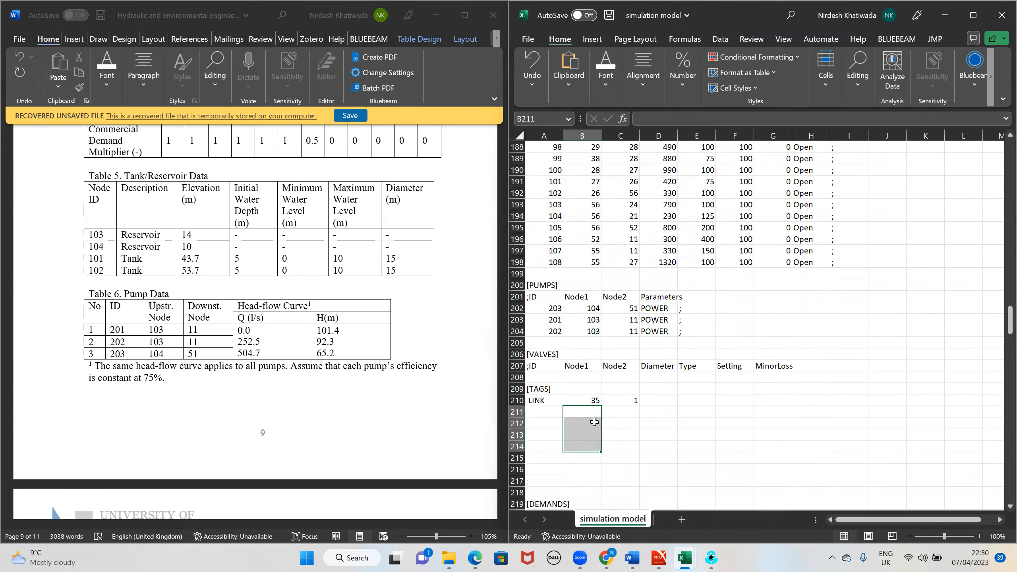
pyautogui.scroll(-3, 595, 422)
pyautogui.moveTo(587, 309); pyautogui.dragTo(591, 376)
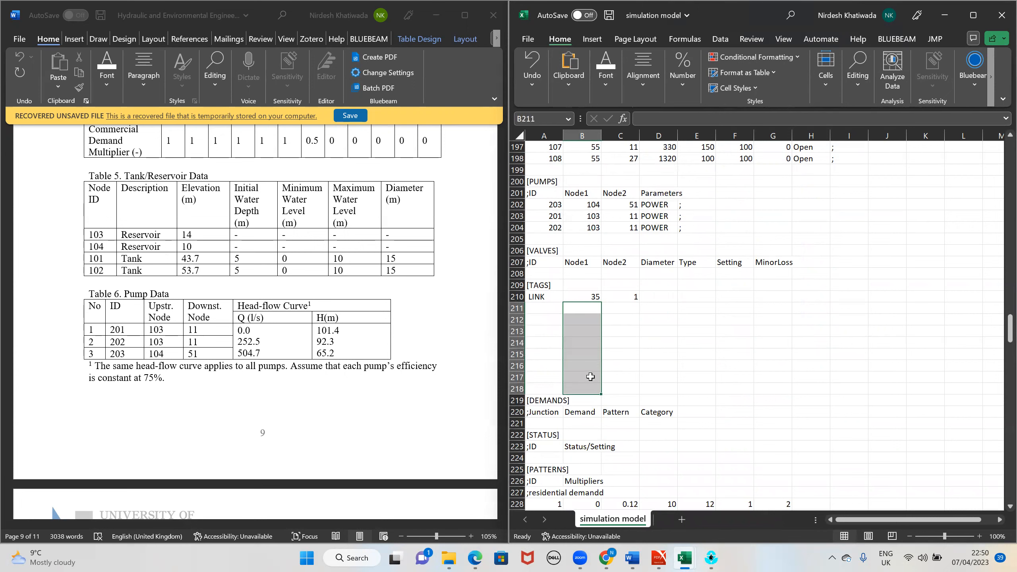
pyautogui.rightClick(590, 375)
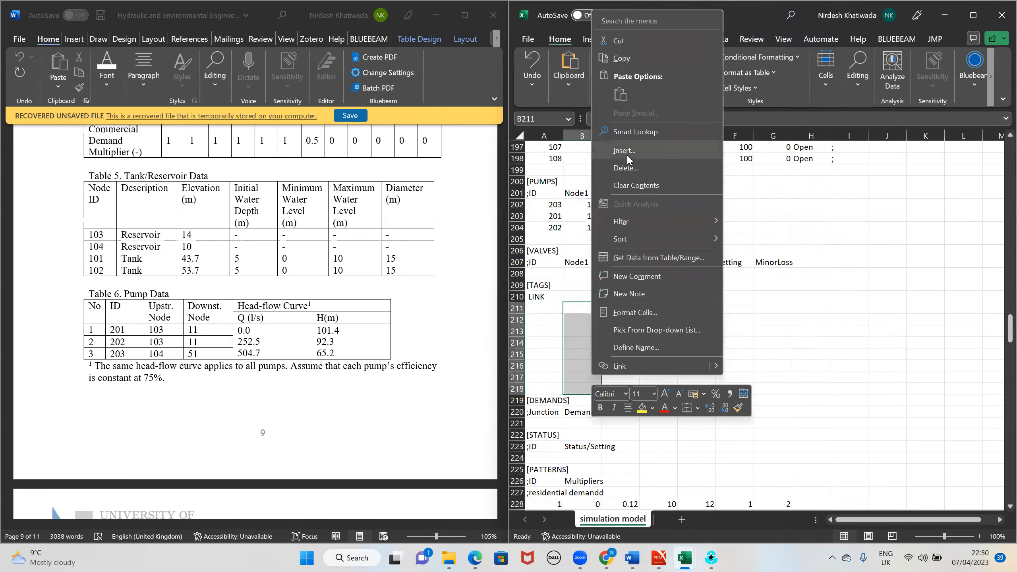
pyautogui.click(627, 160)
pyautogui.click(598, 184)
pyautogui.click(605, 217)
# Insert two more batches of fifteen entire blank rows below the [TAGS] LINK entry, starting at row 211
pyautogui.moveTo(585, 308); pyautogui.dragTo(675, 468)
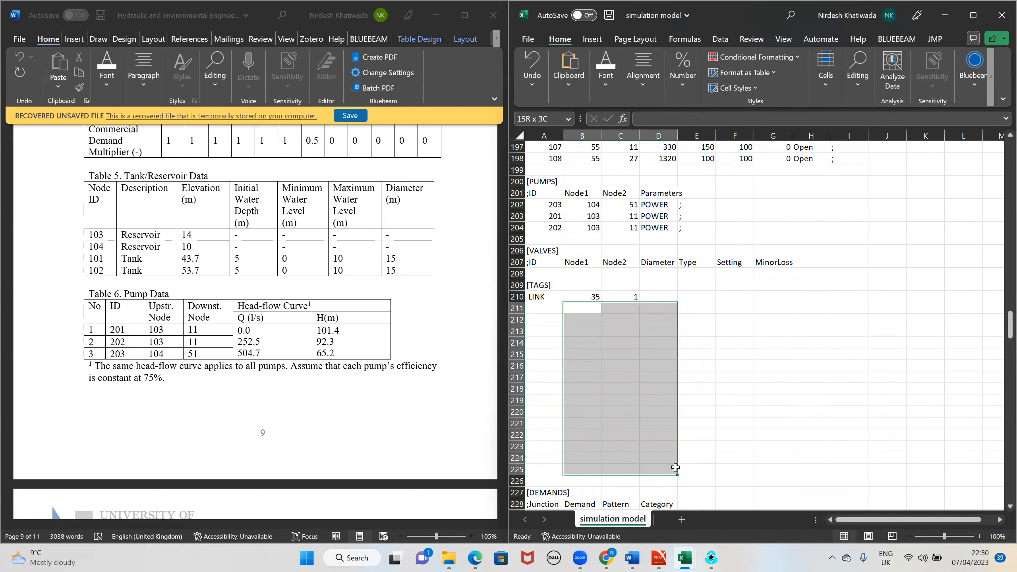
pyautogui.rightClick(669, 438)
pyautogui.click(731, 187)
pyautogui.click(677, 242)
pyautogui.click(694, 272)
pyautogui.scroll(2, 622, 347)
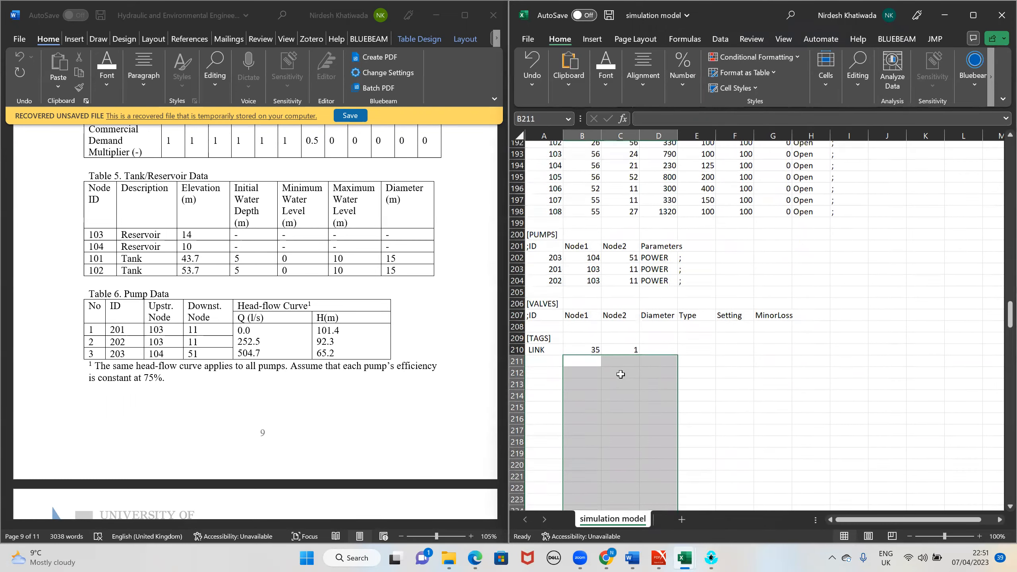
pyautogui.scroll(-4, 621, 374)
pyautogui.rightClick(621, 374)
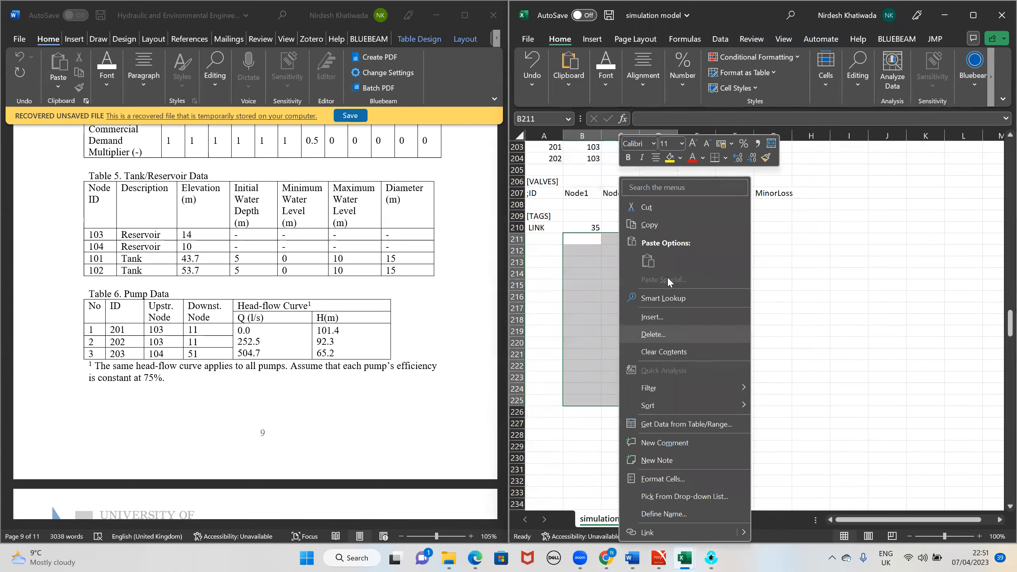
pyautogui.click(653, 323)
pyautogui.click(636, 353)
pyautogui.click(630, 387)
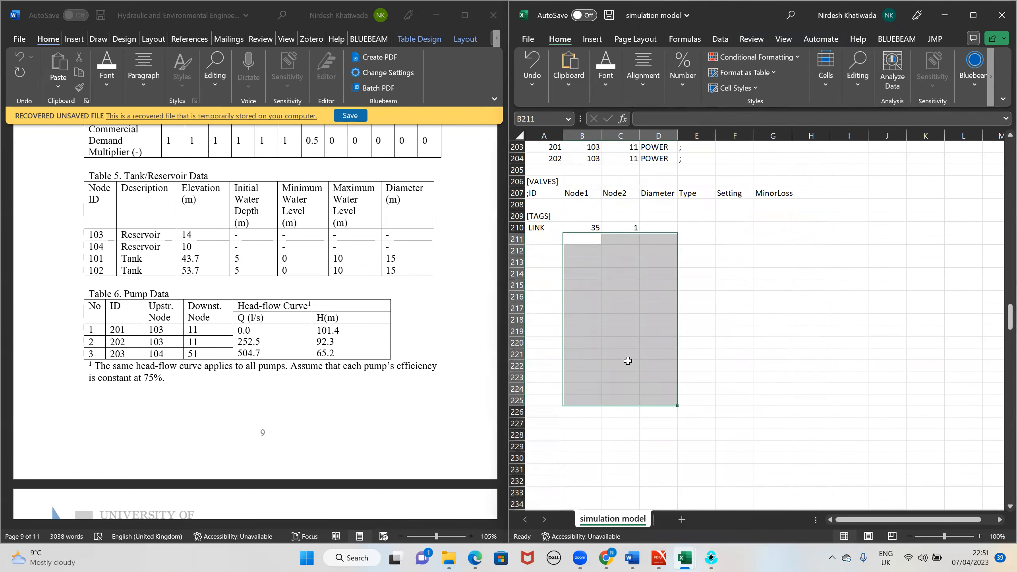
# Insert two batches of 42 entire blank rows below the [TAGS] LINK entry, starting at row 212
pyautogui.scroll(-9, 629, 373)
pyautogui.scroll(7, 627, 345)
pyautogui.click(580, 205)
pyautogui.moveTo(577, 183); pyautogui.dragTo(602, 443)
pyautogui.rightClick(601, 444)
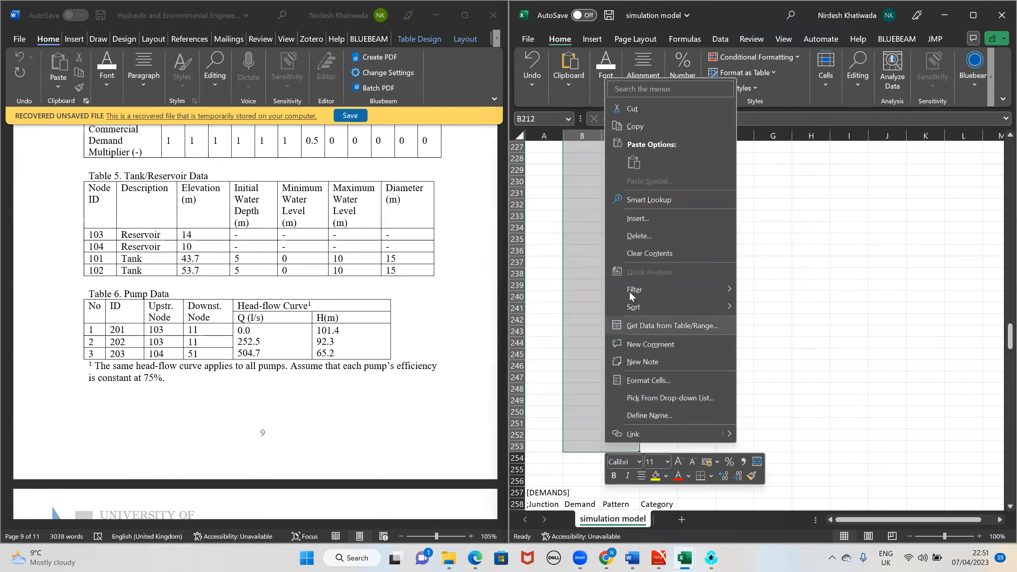
pyautogui.click(638, 219)
pyautogui.click(603, 254)
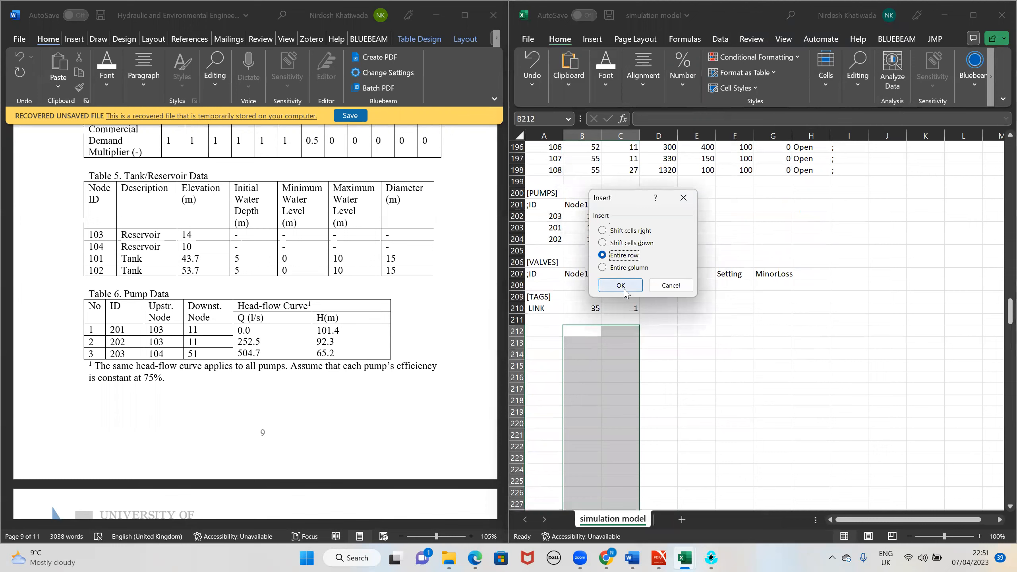
pyautogui.click(623, 286)
pyautogui.rightClick(627, 349)
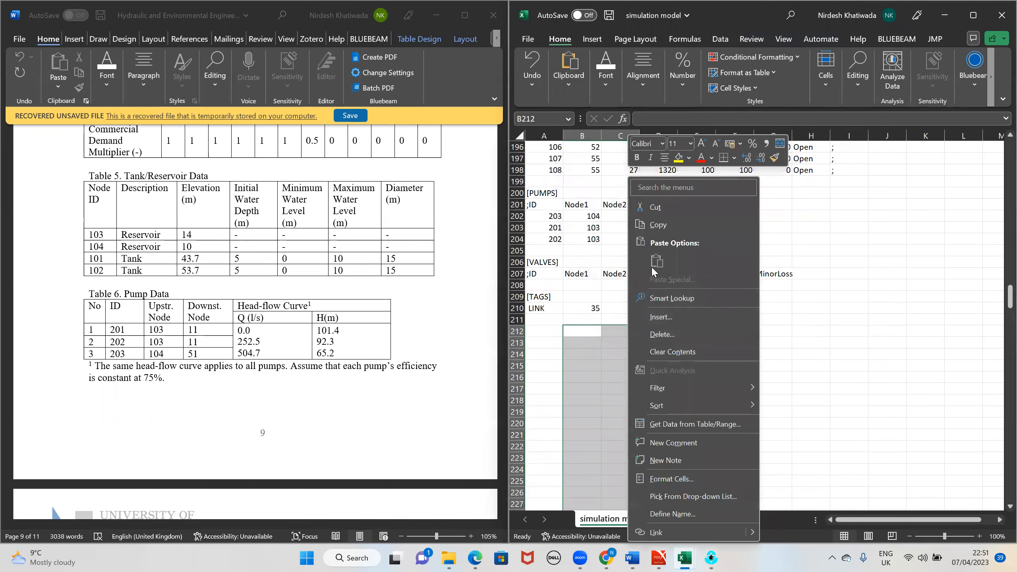
pyautogui.click(670, 325)
pyautogui.click(641, 353)
pyautogui.click(641, 379)
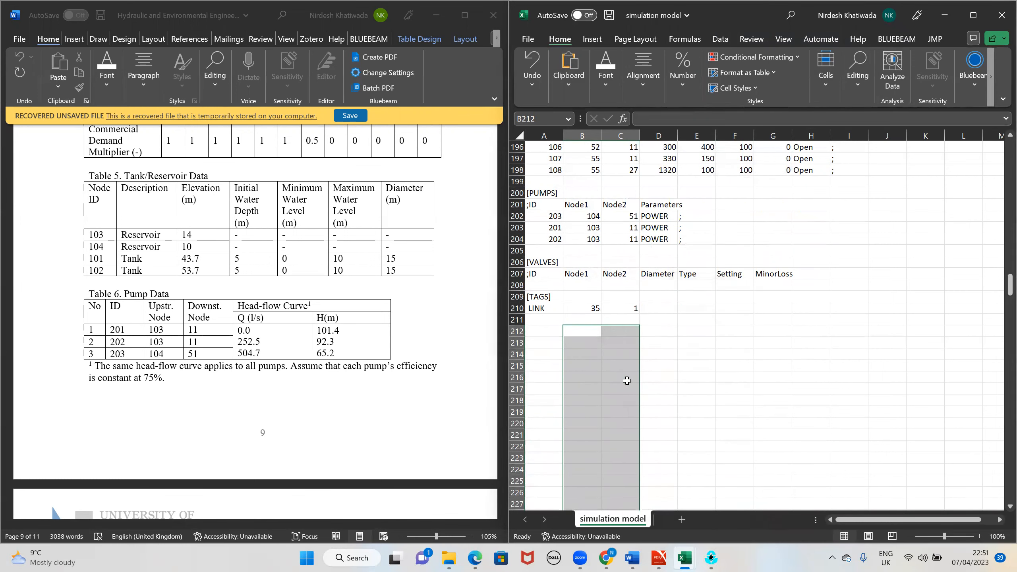
# Review the material and pipe age columns of Table 1, Network Pipe Data, in the Word assignment
pyautogui.scroll(4, 388, 364)
pyautogui.scroll(20, 387, 364)
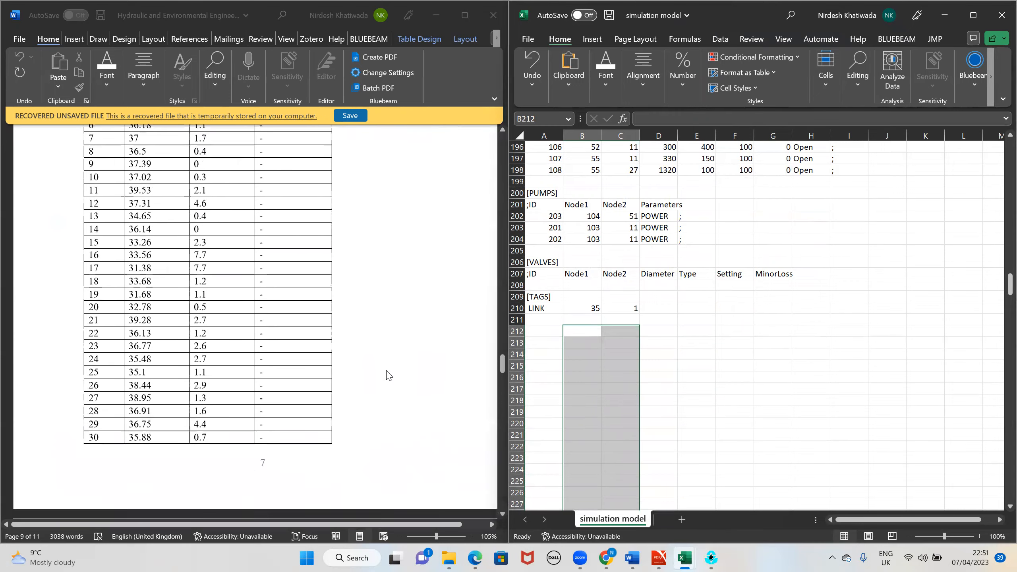
pyautogui.scroll(15, 388, 383)
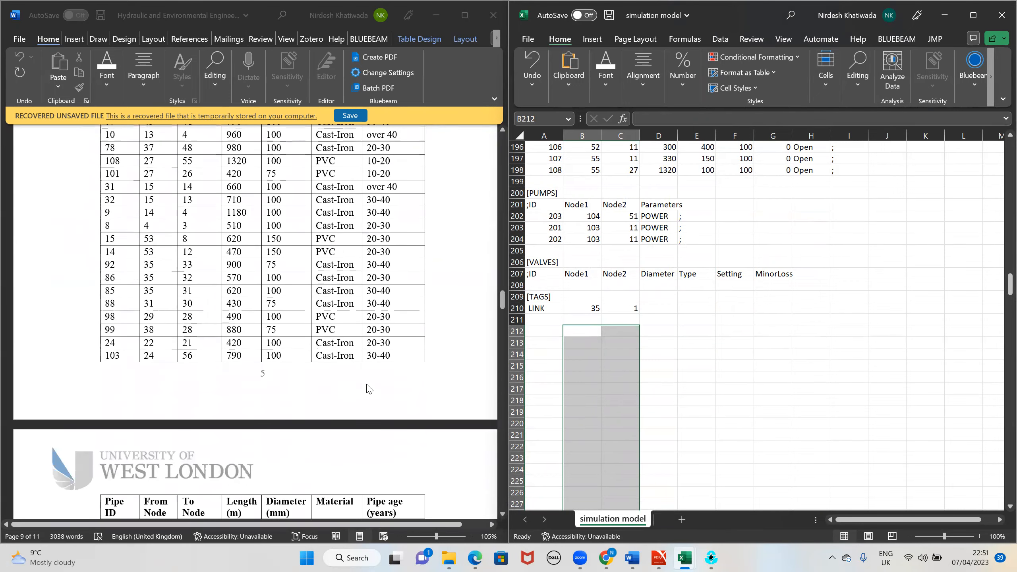
pyautogui.scroll(12, 372, 352)
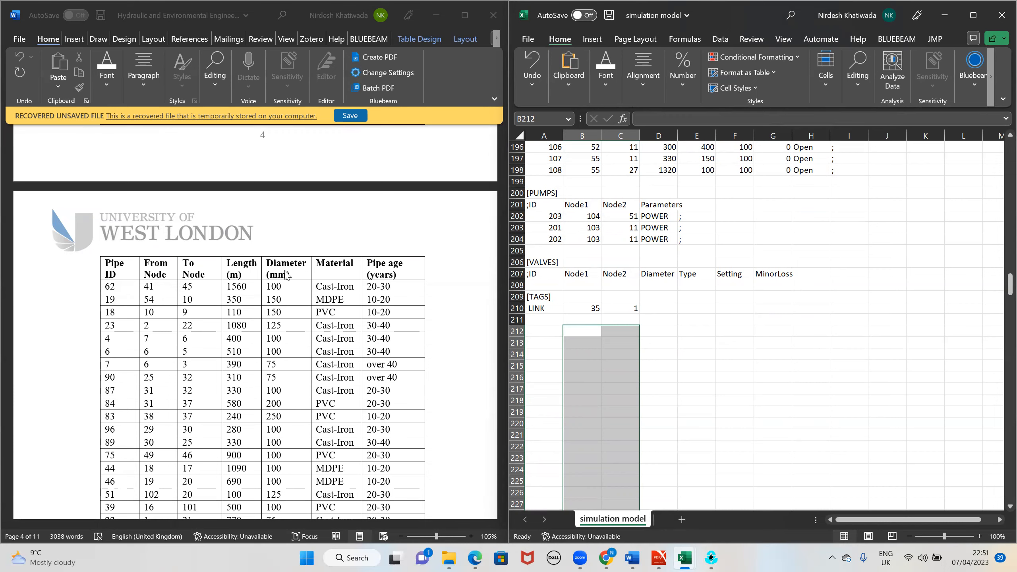
pyautogui.scroll(9, 286, 275)
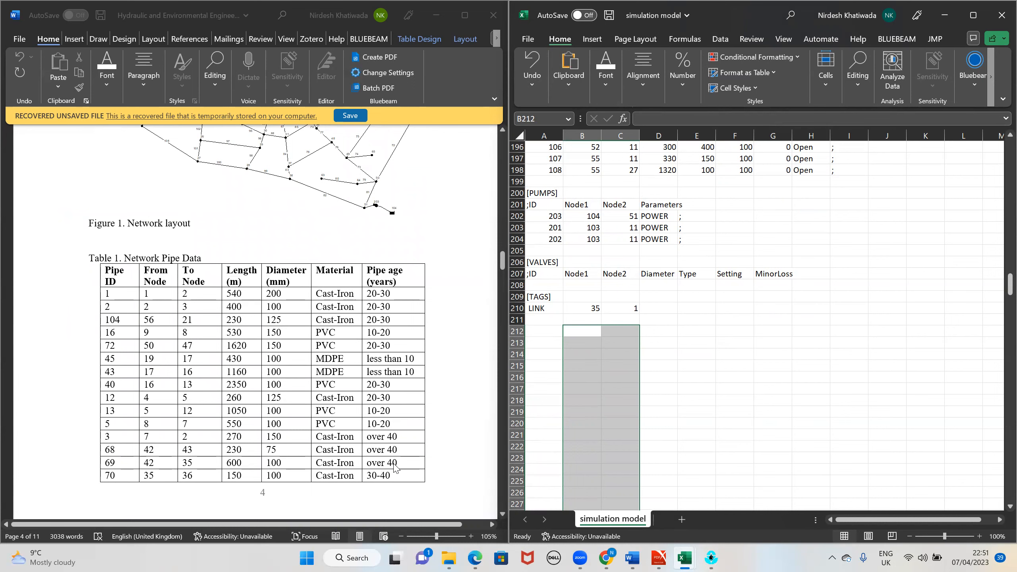
pyautogui.scroll(-8, 337, 401)
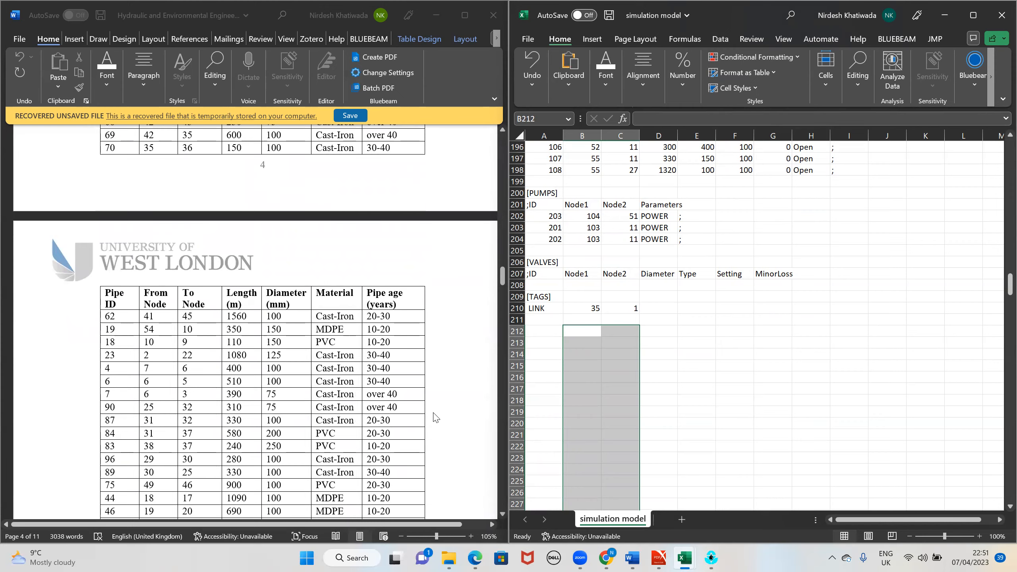
# Switch to the "data in excel" workbook and copy the pipe ID and tag values in D5:E112 of Sheet3
pyautogui.moveTo(699, 557)
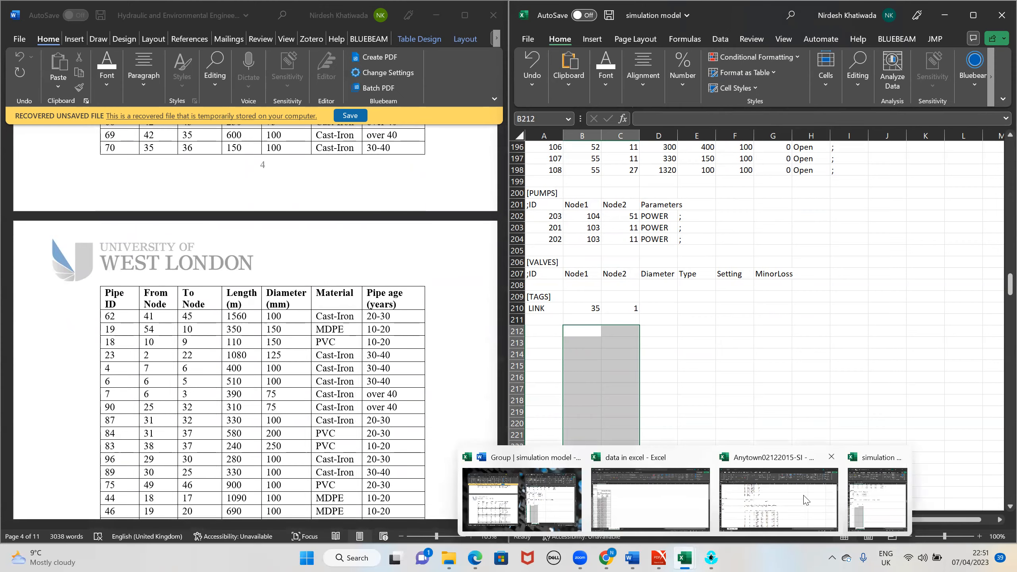
pyautogui.click(635, 515)
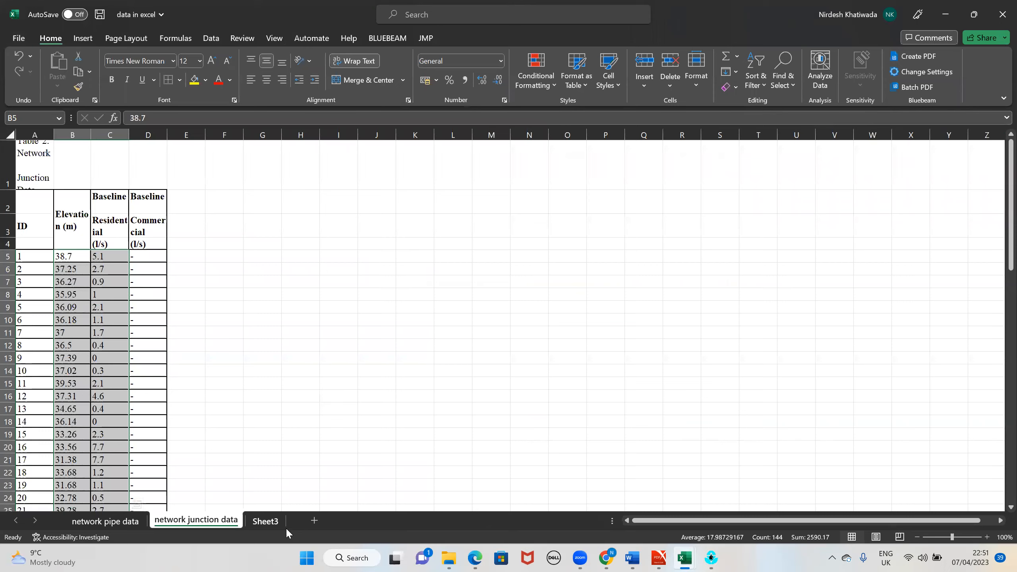
pyautogui.click(272, 522)
pyautogui.scroll(20, 170, 326)
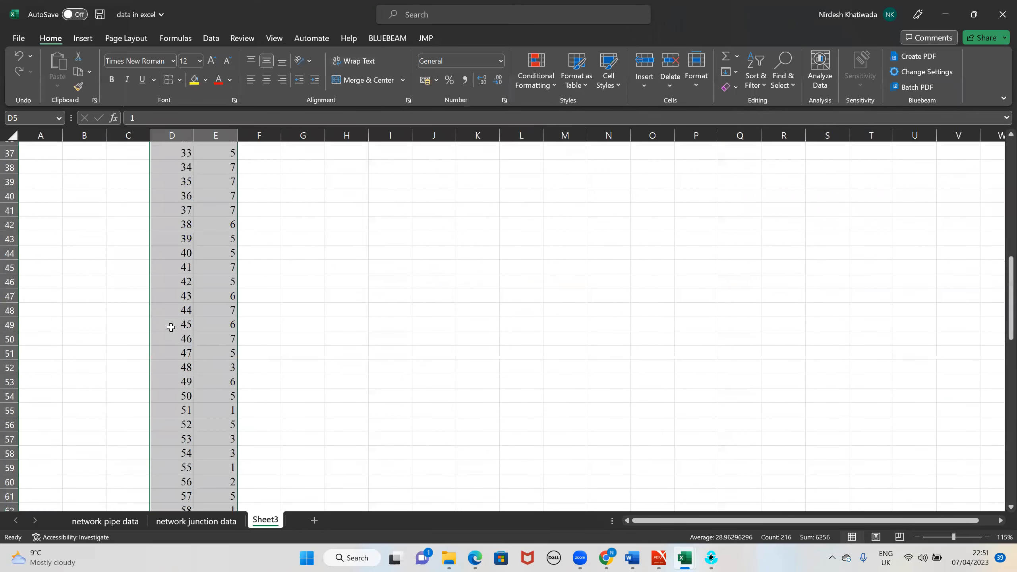
pyautogui.click(186, 249)
pyautogui.moveTo(175, 213); pyautogui.dragTo(217, 330)
pyautogui.click(182, 205)
pyautogui.moveTo(193, 201); pyautogui.dragTo(206, 475)
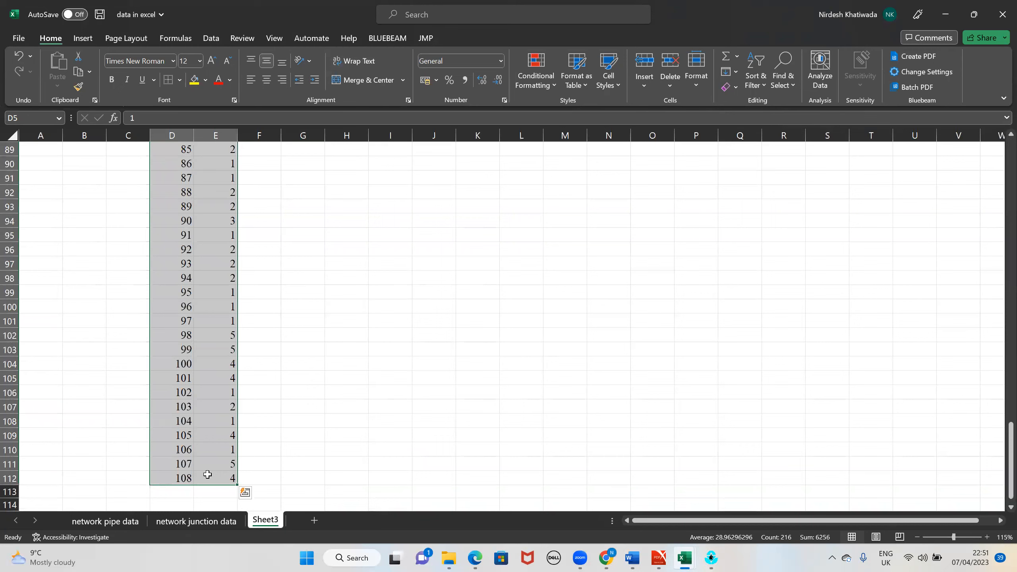
pyautogui.hotkey('ctrl', 'c')
# Paste the copied pipe IDs and tag values into the simulation model workbook's [TAGS] section, starting at B210
pyautogui.moveTo(690, 558)
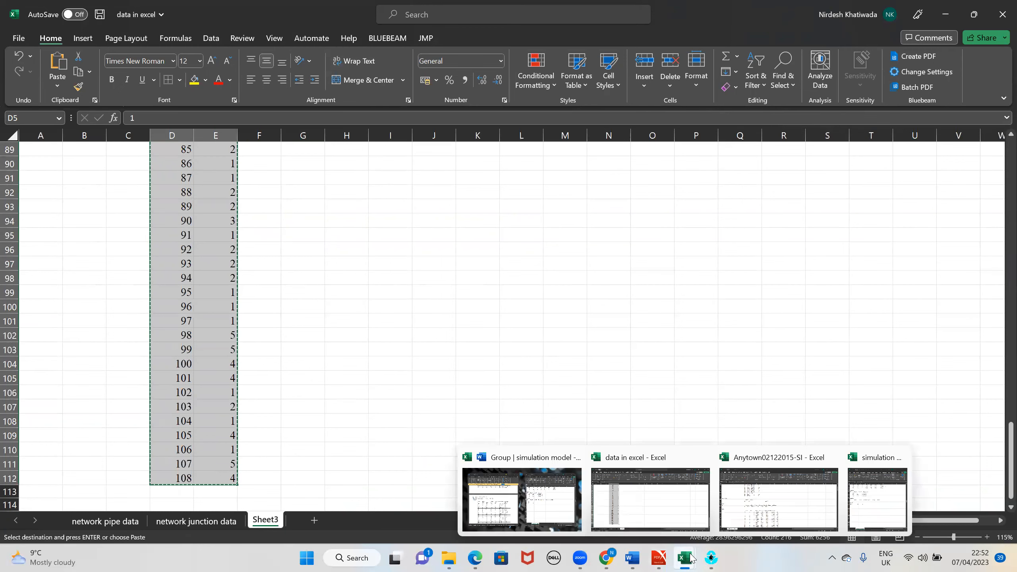
pyautogui.click(897, 495)
pyautogui.scroll(-2, 630, 354)
pyautogui.scroll(3, 607, 314)
pyautogui.moveTo(589, 341); pyautogui.dragTo(604, 469)
pyautogui.hotkey('ctrl', 'v')
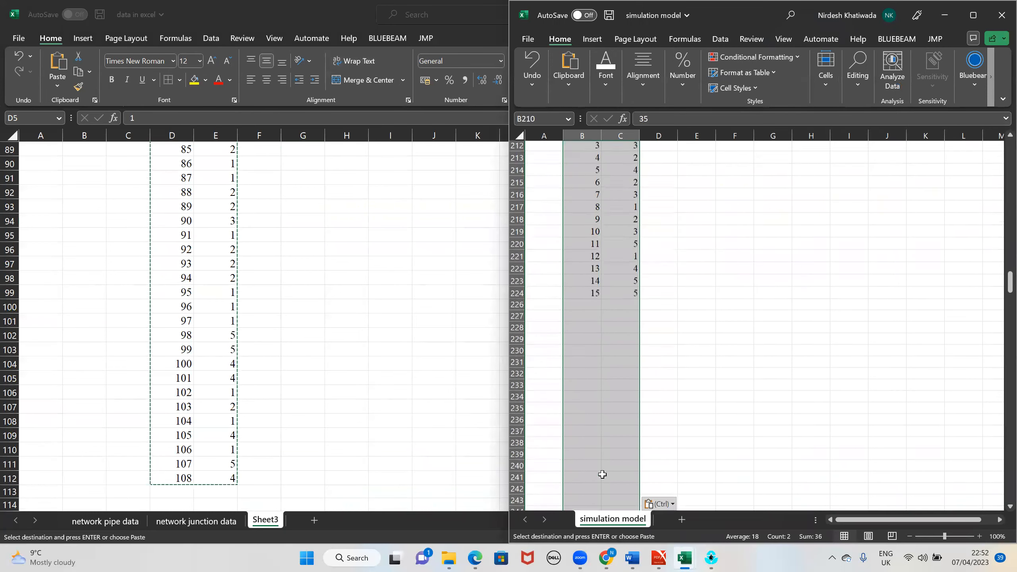
pyautogui.scroll(-14, 617, 443)
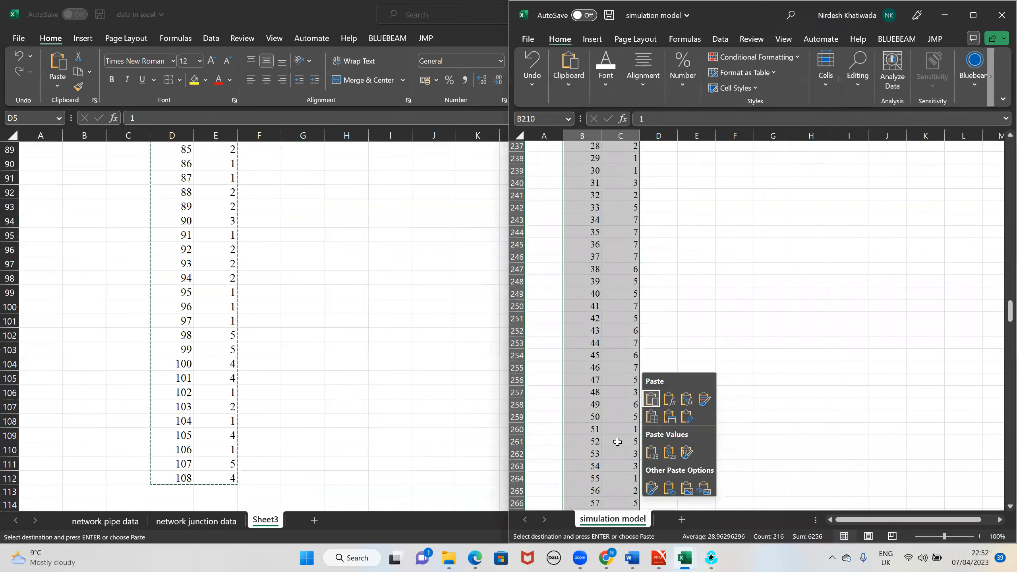
# Fill the LINK label in A210 down beside all pasted tag rows to row 317
pyautogui.scroll(20, 591, 384)
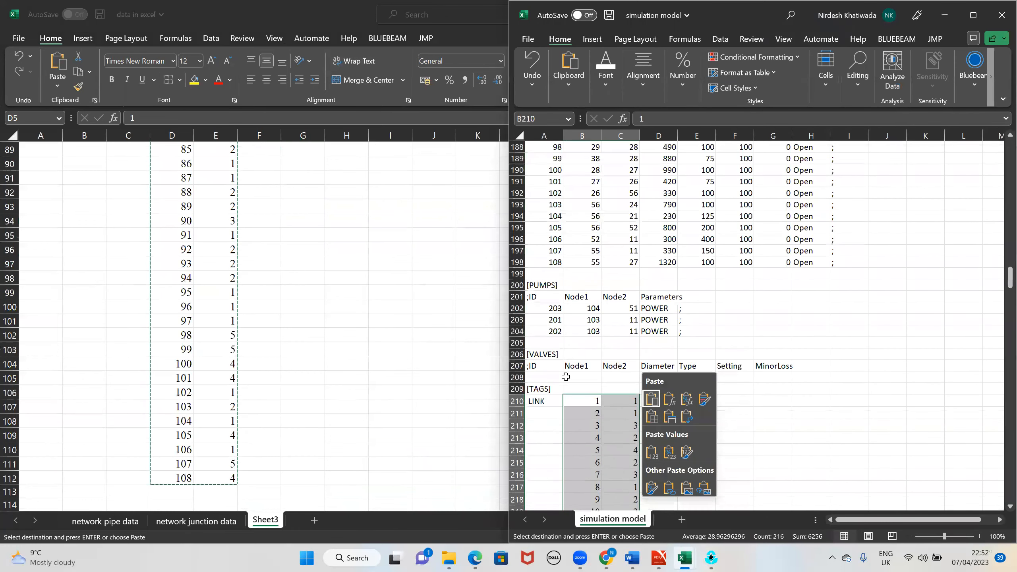
pyautogui.click(549, 401)
pyautogui.moveTo(563, 409); pyautogui.dragTo(575, 434)
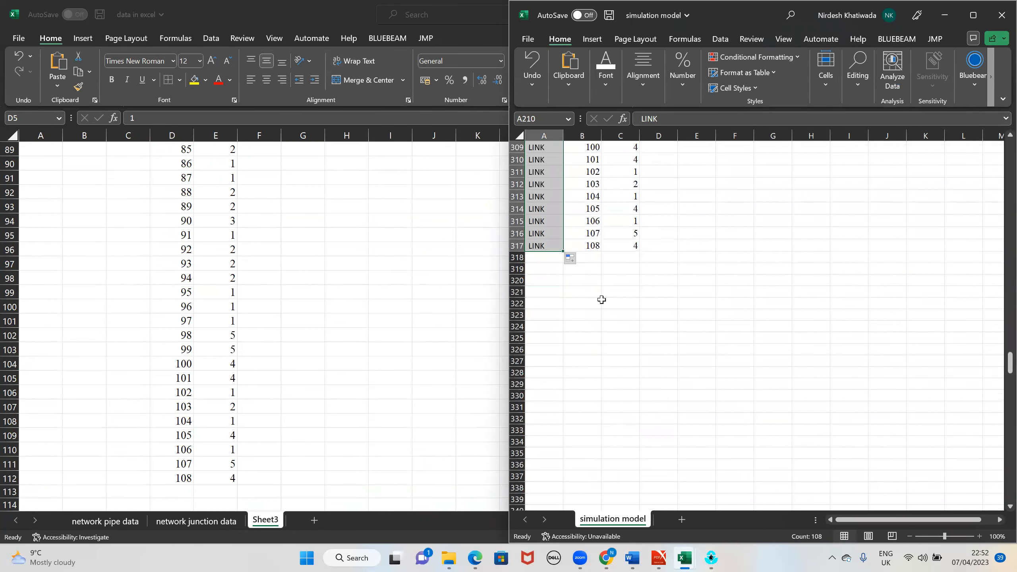
# Delete the surplus entire blank rows 319 to 339 between the last LINK entry and the [DEMANDS] section
pyautogui.click(595, 269)
pyautogui.moveTo(594, 268); pyautogui.dragTo(588, 179)
pyautogui.rightClick(588, 178)
pyautogui.click(633, 333)
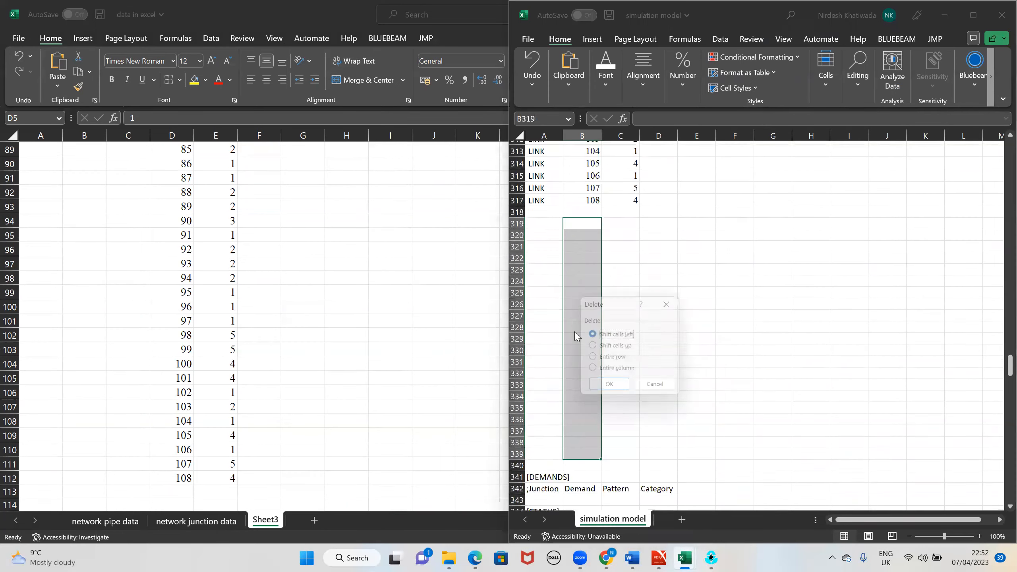
pyautogui.click(607, 360)
pyautogui.click(611, 389)
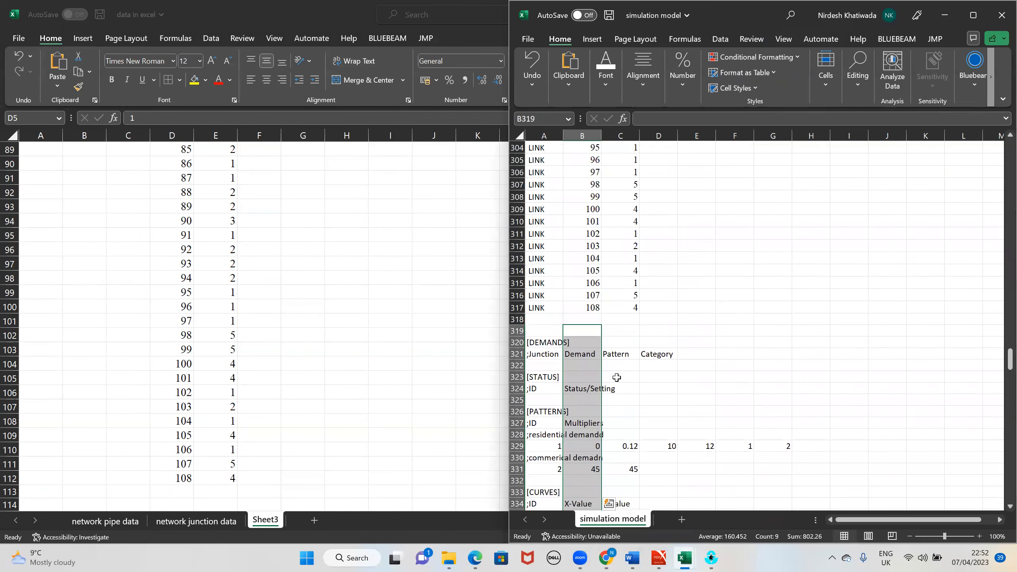
pyautogui.scroll(2, 831, 366)
pyautogui.click(726, 409)
# Switch to the Word assignment, find the residential and commercial demand patterns in Tables 3 and 4, and show it beside the simulation model workbook
pyautogui.scroll(6, 721, 409)
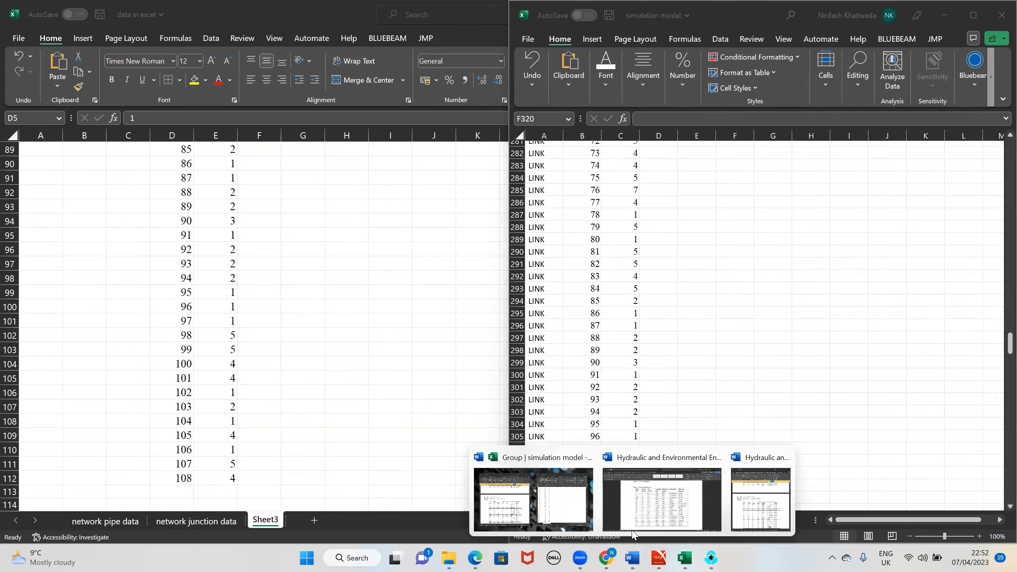
pyautogui.click(656, 515)
pyautogui.scroll(-20, 479, 417)
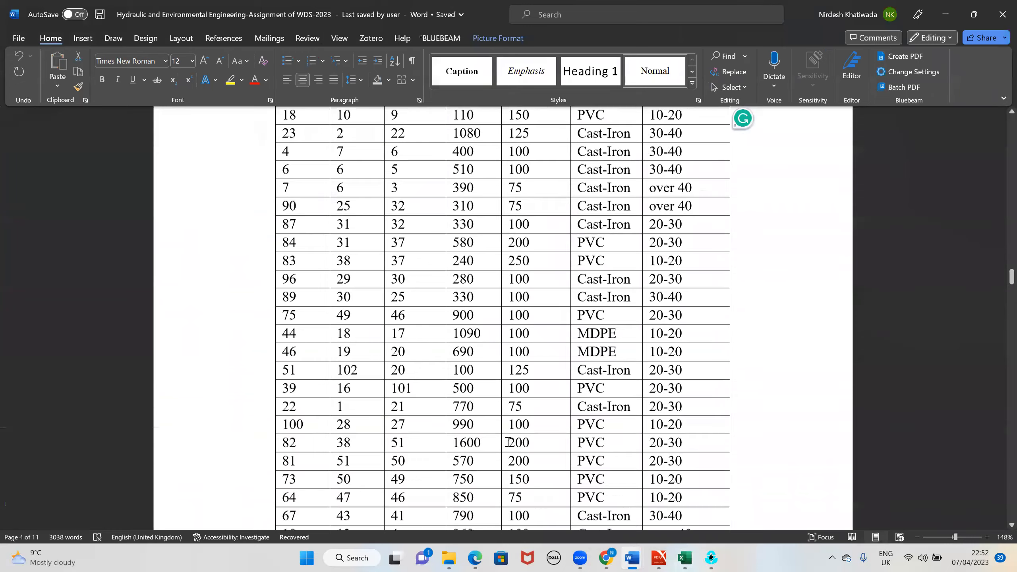
pyautogui.scroll(-20, 528, 444)
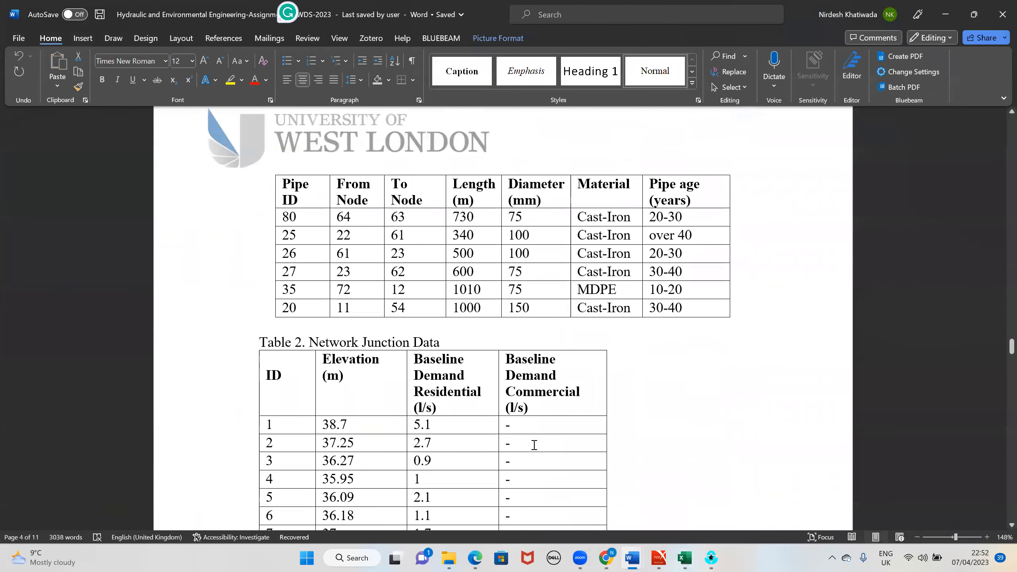
pyautogui.scroll(-15, 539, 445)
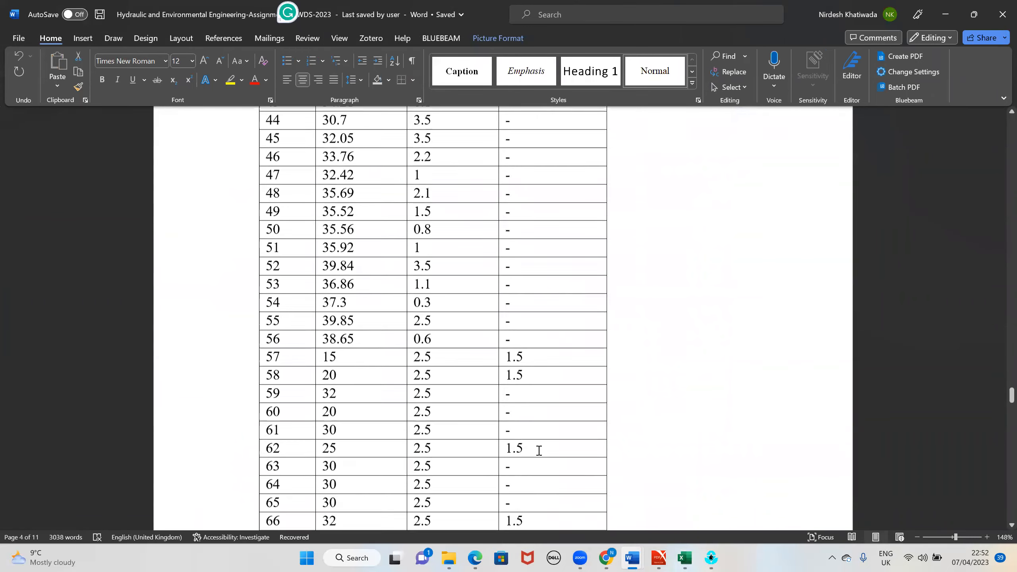
pyautogui.scroll(10, 545, 400)
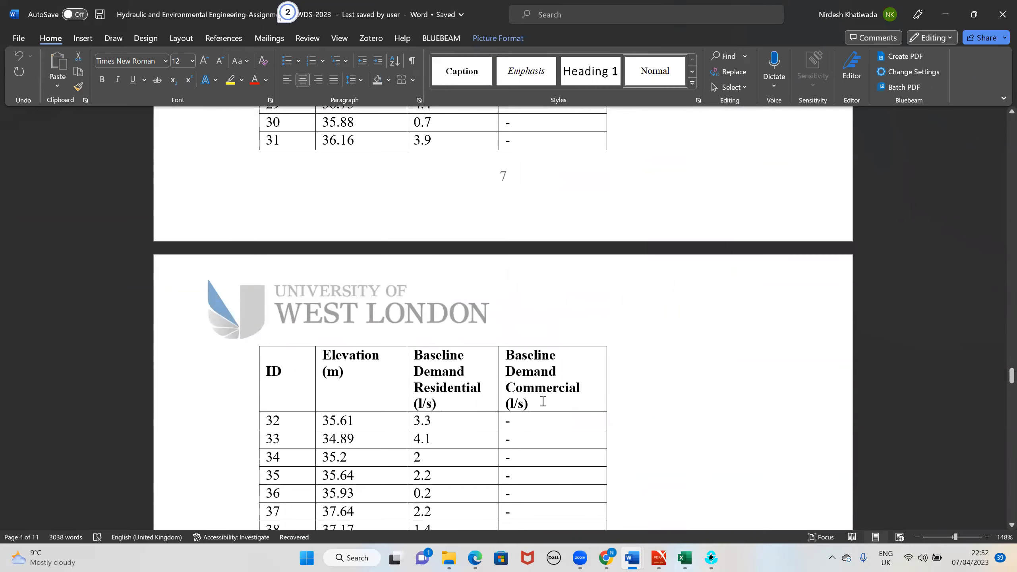
pyautogui.scroll(-4, 588, 400)
pyautogui.scroll(-8, 577, 445)
pyautogui.scroll(-15, 539, 352)
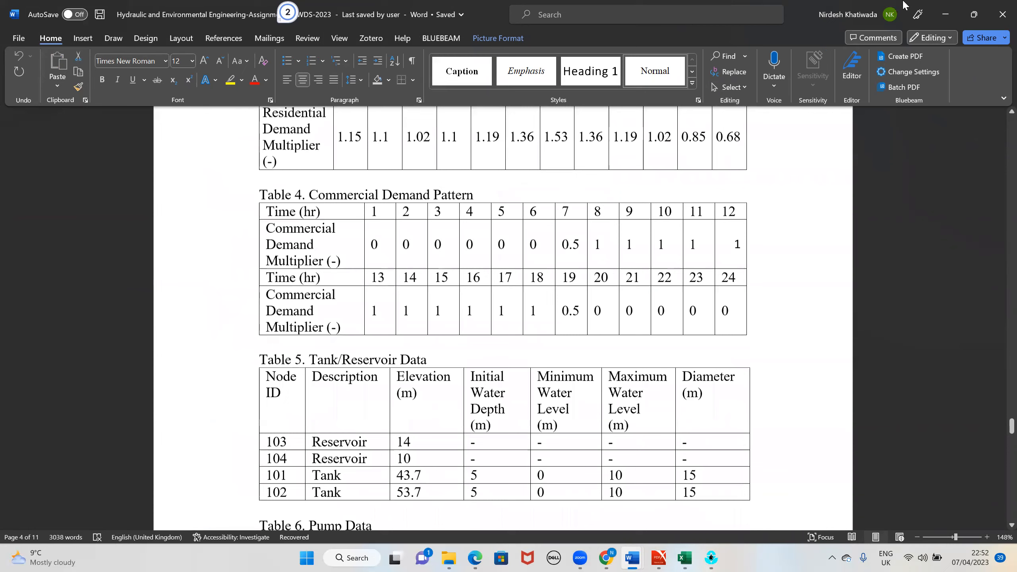
pyautogui.scroll(3, 787, 22)
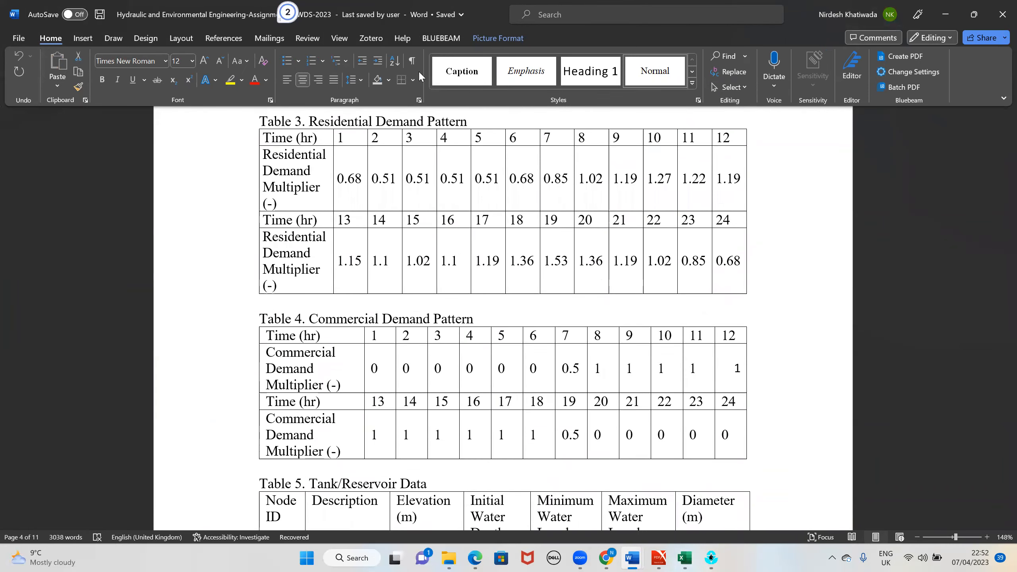
pyautogui.doubleClick(798, 23)
# Insert one entire blank row at row 329 in the [PATTERNS] section, above the residential demand multipliers
pyautogui.scroll(-9, 661, 392)
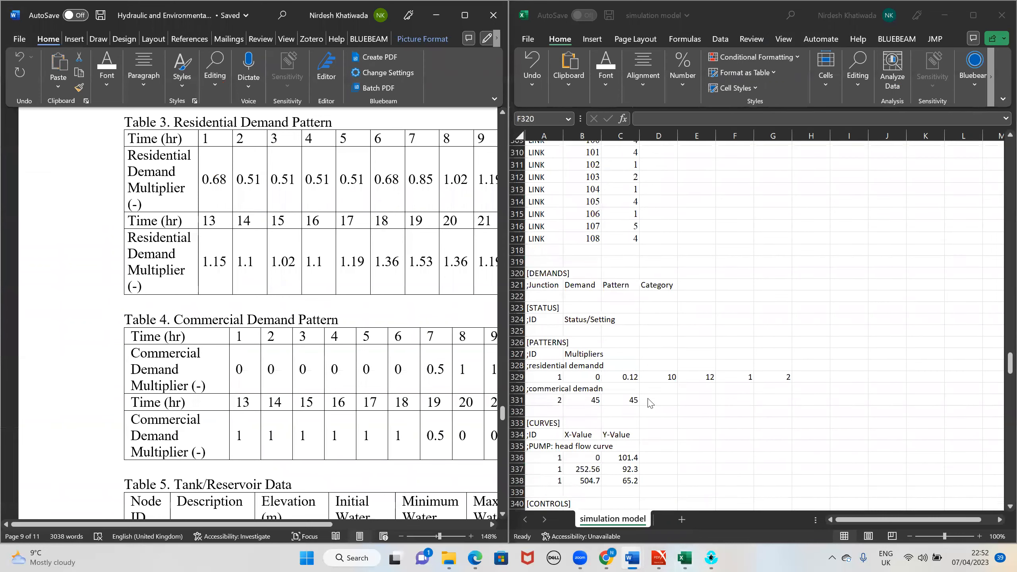
pyautogui.scroll(-2, 650, 403)
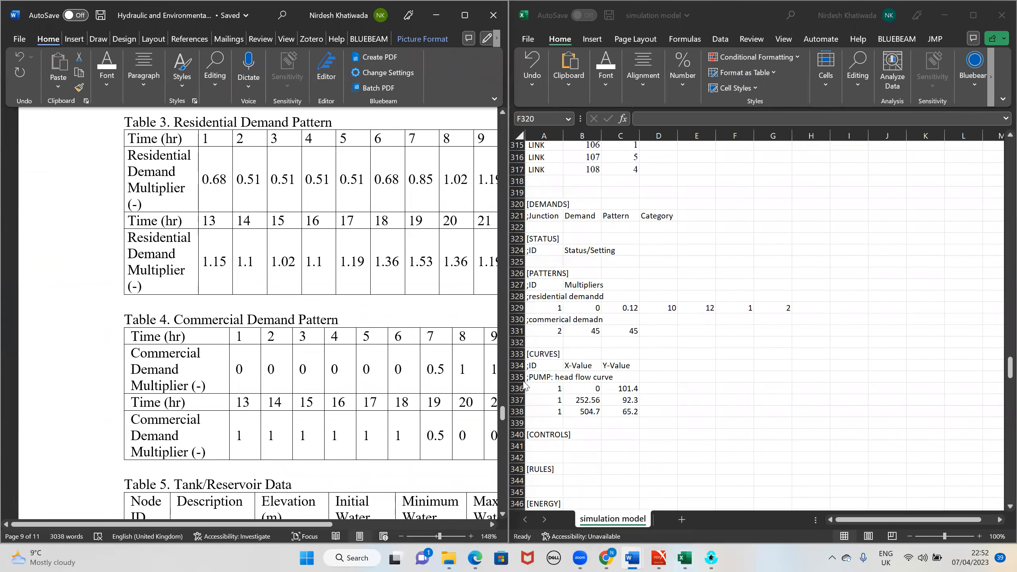
pyautogui.click(554, 311)
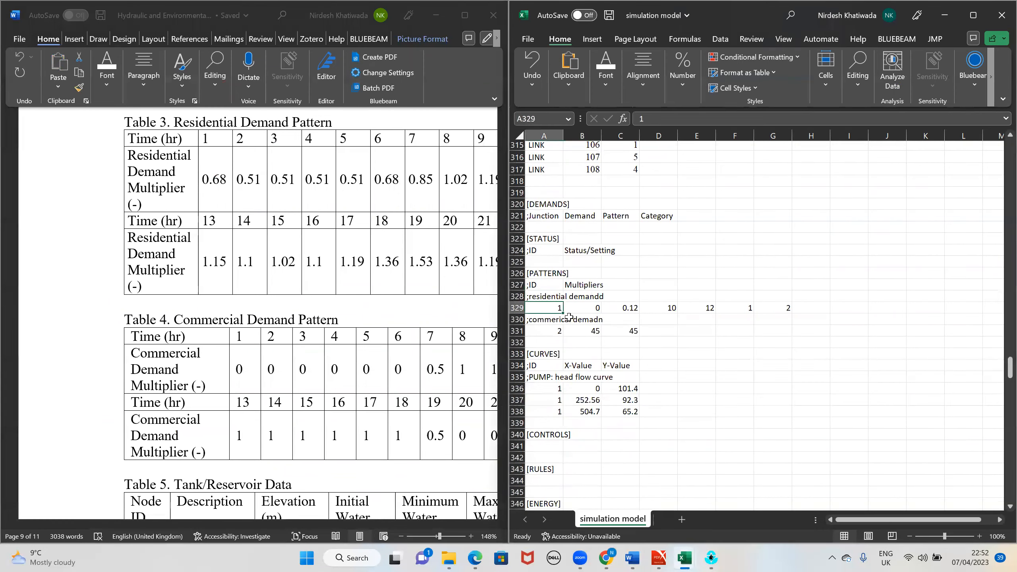
pyautogui.click(622, 321)
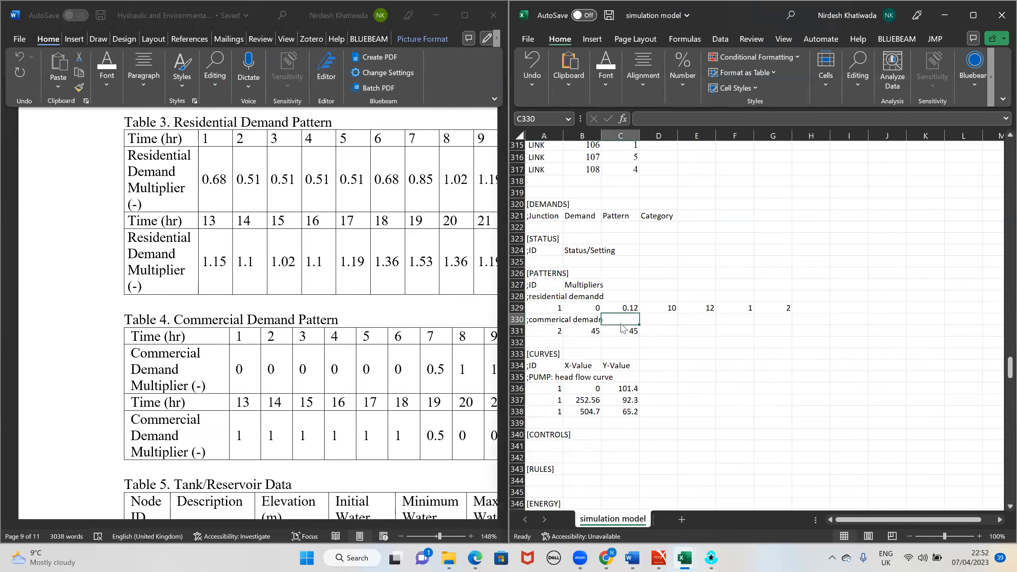
pyautogui.click(625, 308)
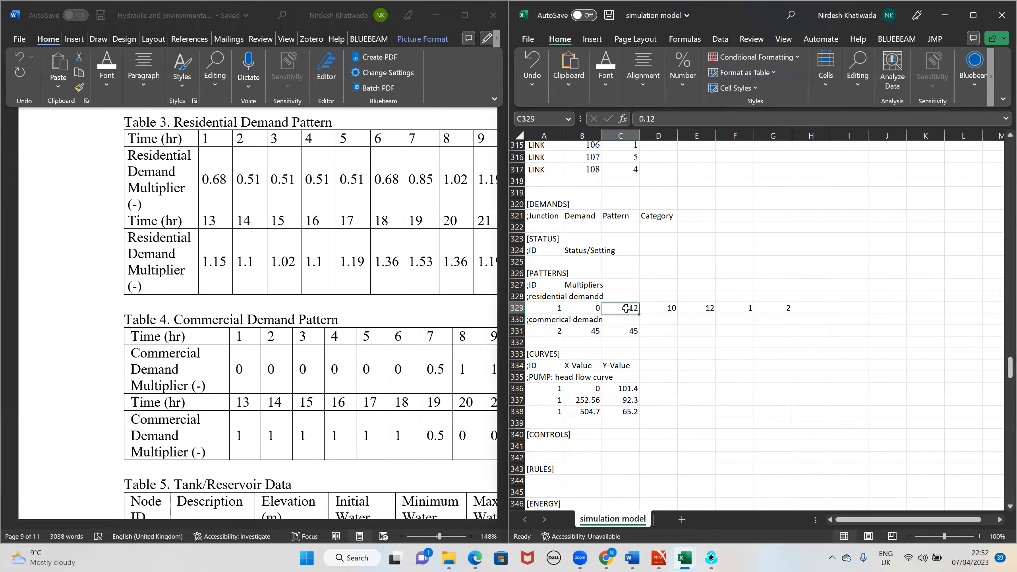
pyautogui.rightClick(625, 308)
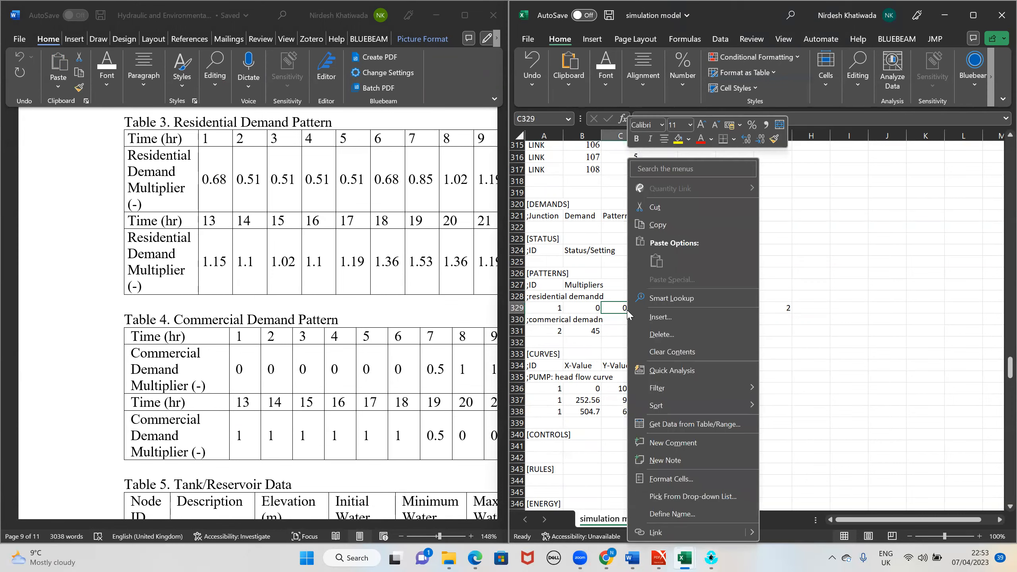
pyautogui.click(660, 323)
pyautogui.click(640, 351)
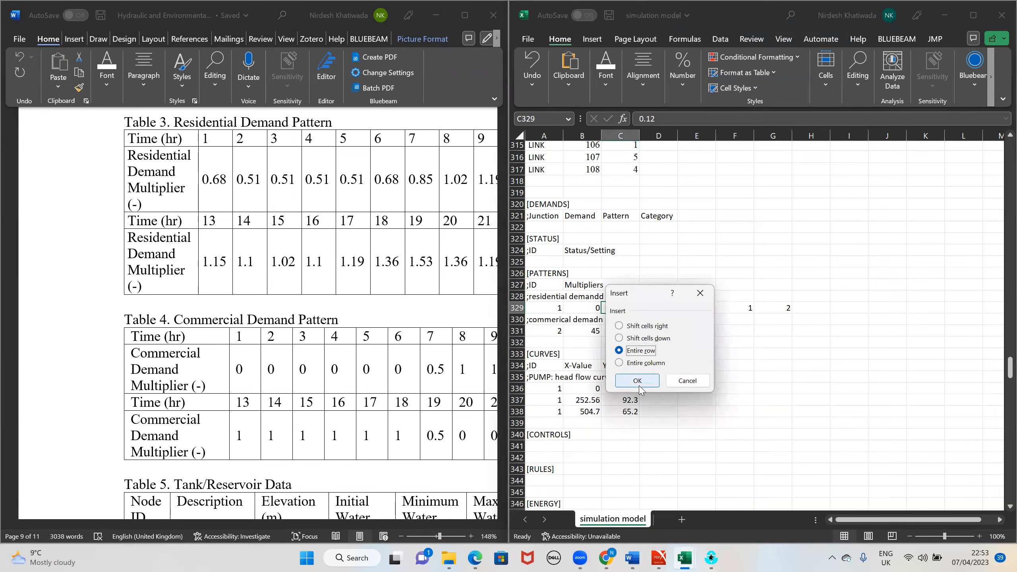
pyautogui.click(640, 380)
pyautogui.click(617, 320)
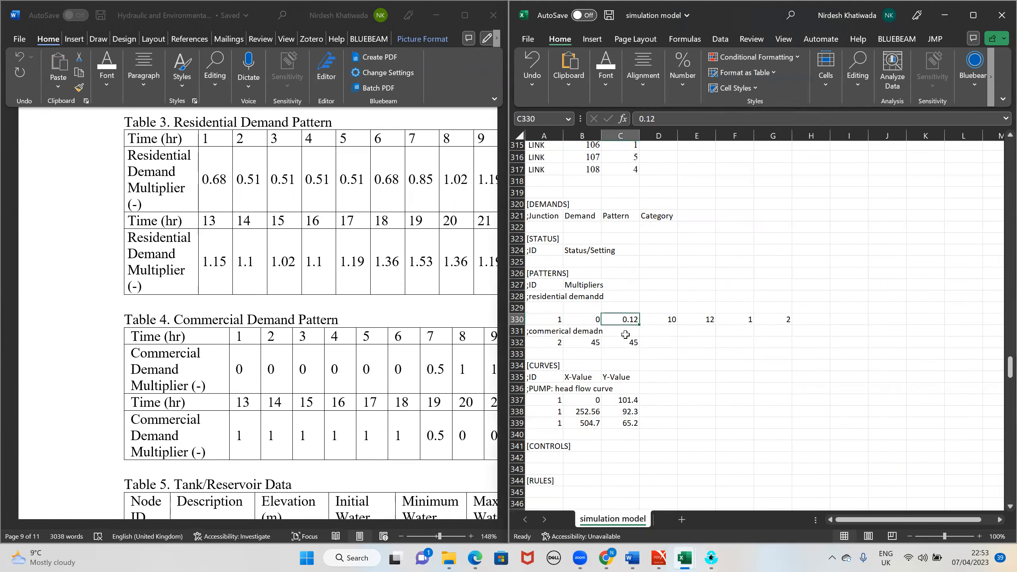
# Insert an entire blank row at row 330, above the existing residential demand multipliers
pyautogui.rightClick(625, 319)
pyautogui.click(663, 322)
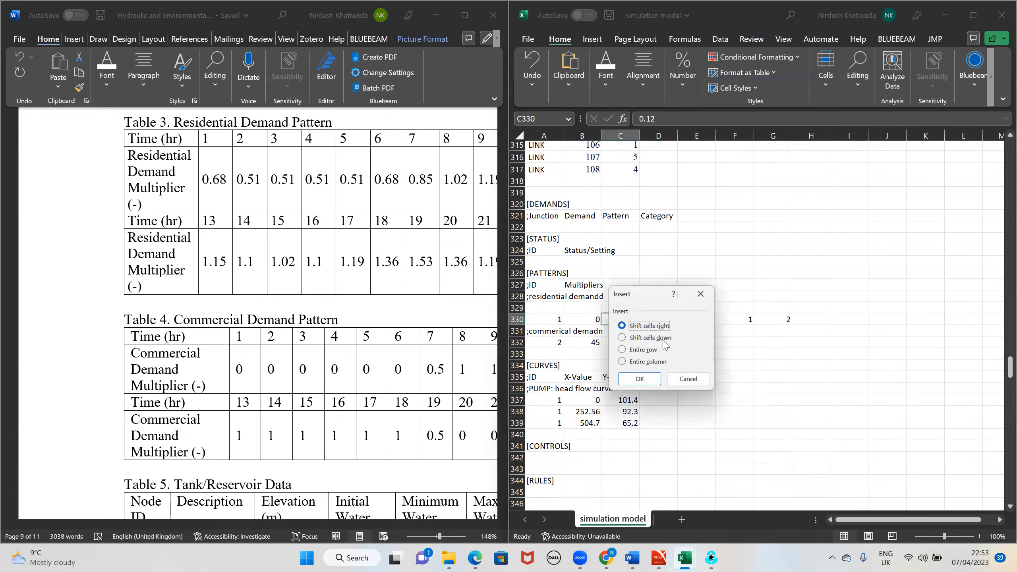
pyautogui.click(643, 351)
pyautogui.click(640, 380)
# Enter pattern ID 1 in A329 and A330 for the new residential demand rows
pyautogui.click(555, 329)
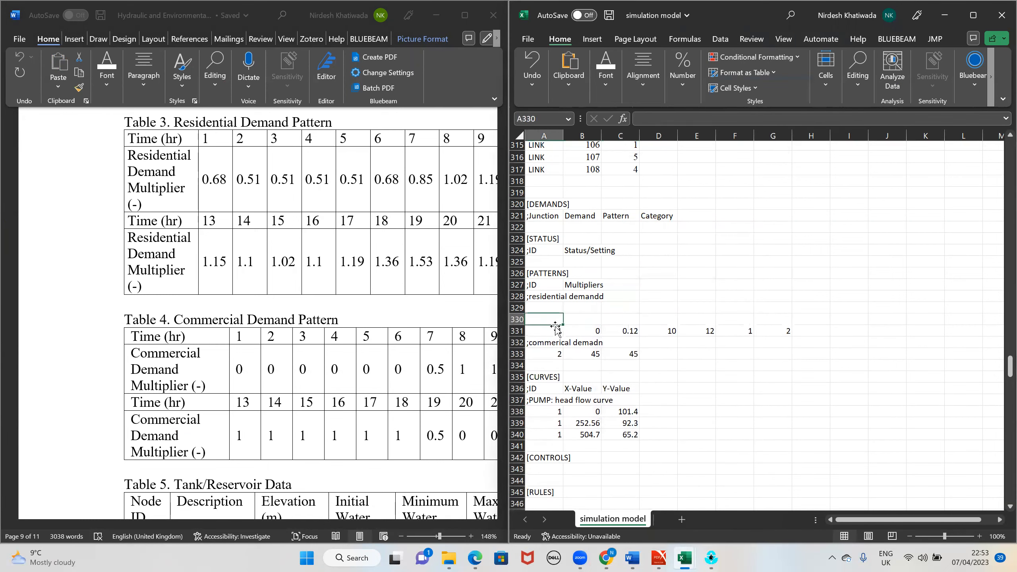
pyautogui.click(553, 307)
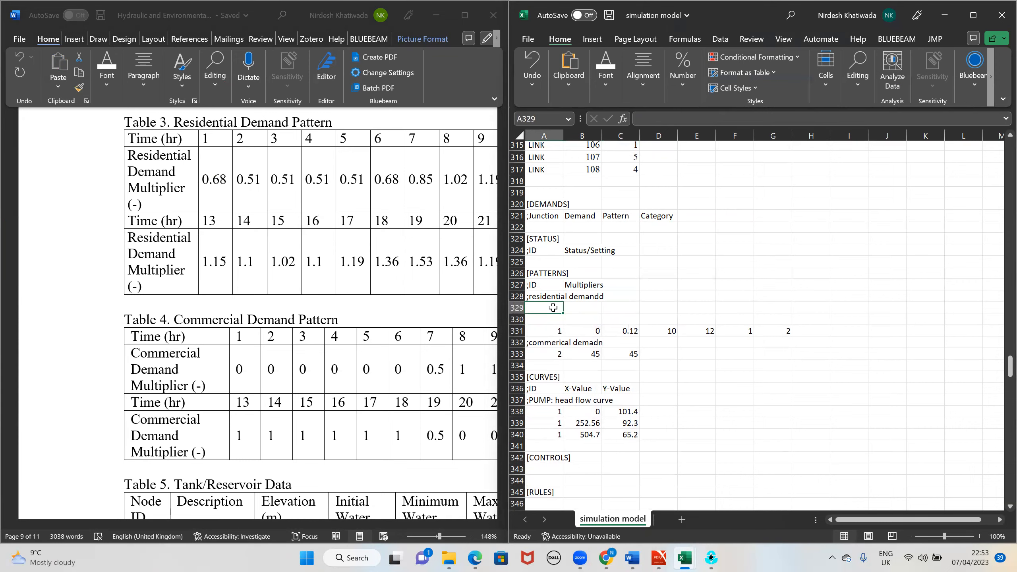
pyautogui.write('1')
pyautogui.press('Return')
pyautogui.write('1')
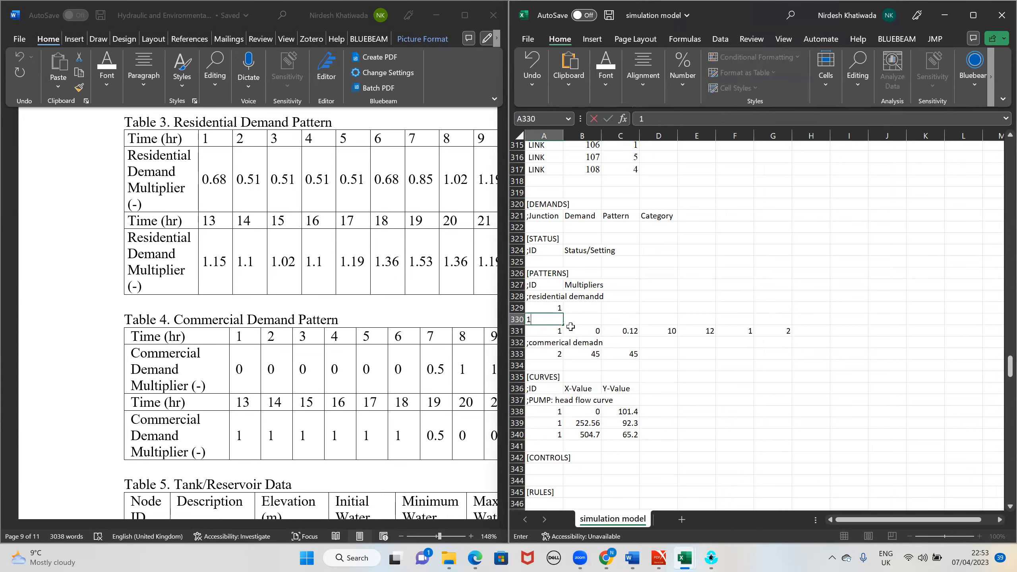
pyautogui.press('Tab')
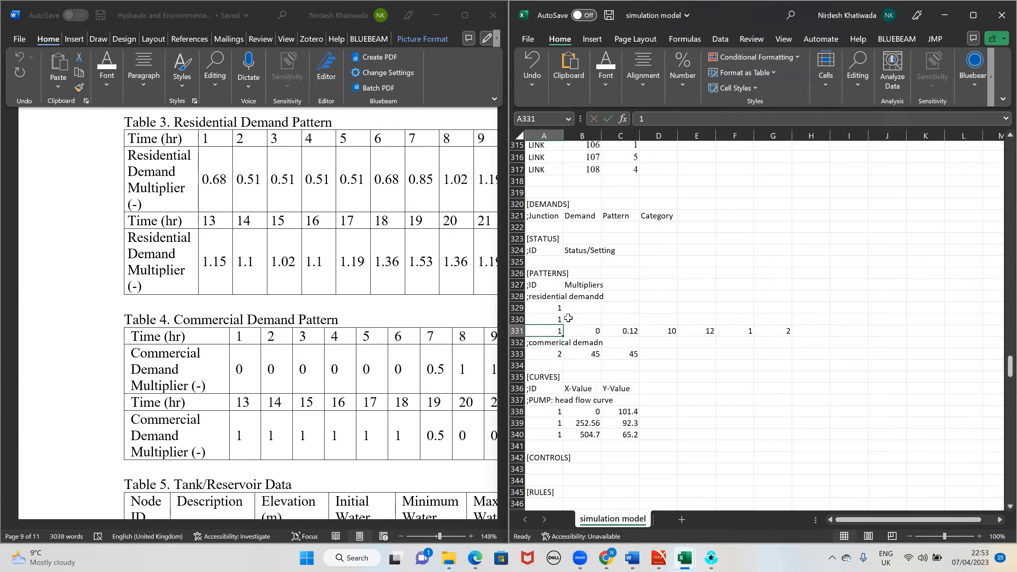
# Insert one more entire row at row 330 and give it pattern ID 1 in column A
pyautogui.rightClick(571, 321)
pyautogui.click(603, 317)
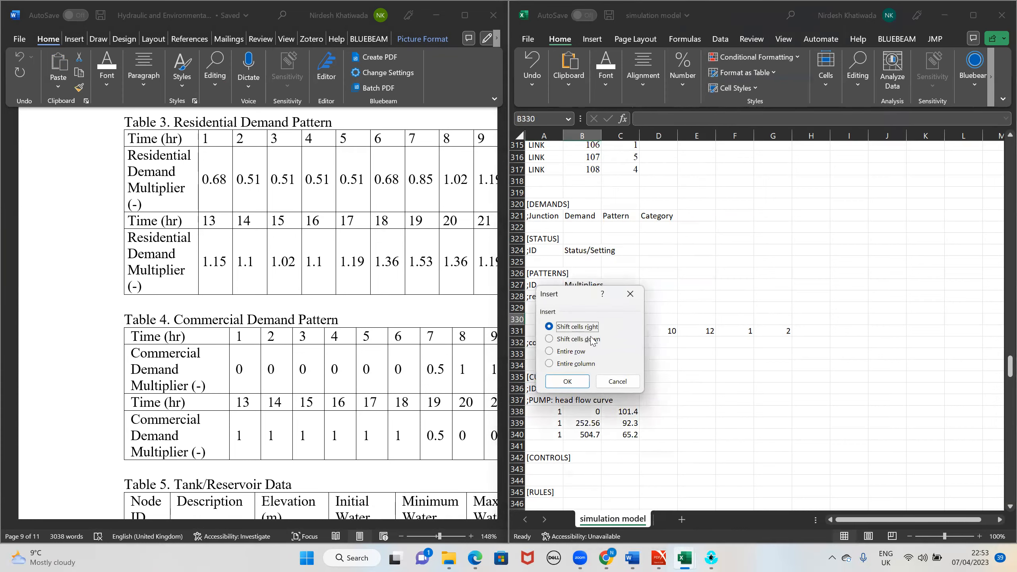
pyautogui.click(549, 351)
pyautogui.click(567, 381)
pyautogui.click(559, 320)
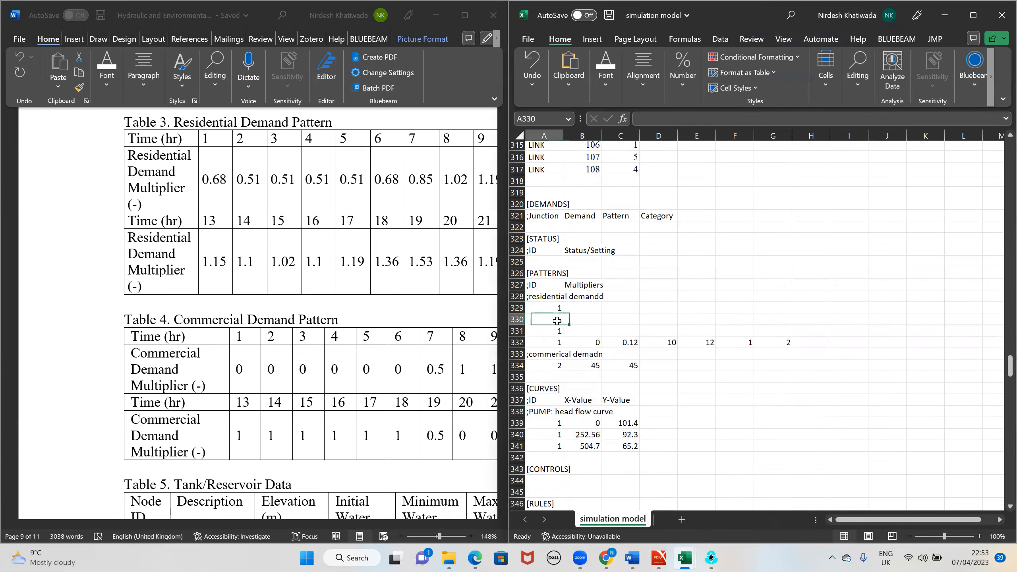
pyautogui.write('1')
# Fill B329:G329 with the residential multipliers for hours 1 to 6: 0.68, 0.51, 0.51, 0.51, 0.51 and 0.68
pyautogui.click(588, 310)
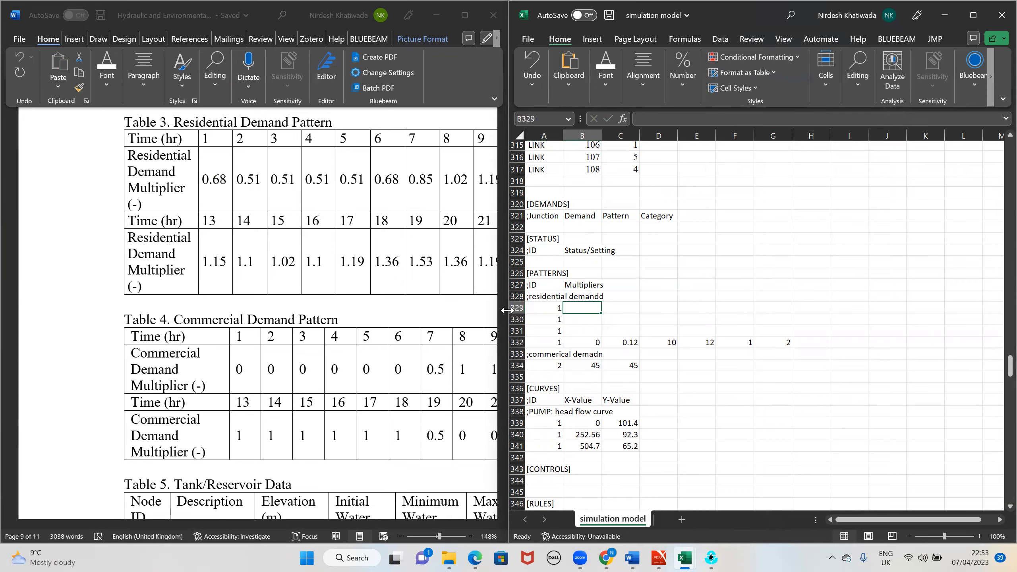
pyautogui.write('0.68')
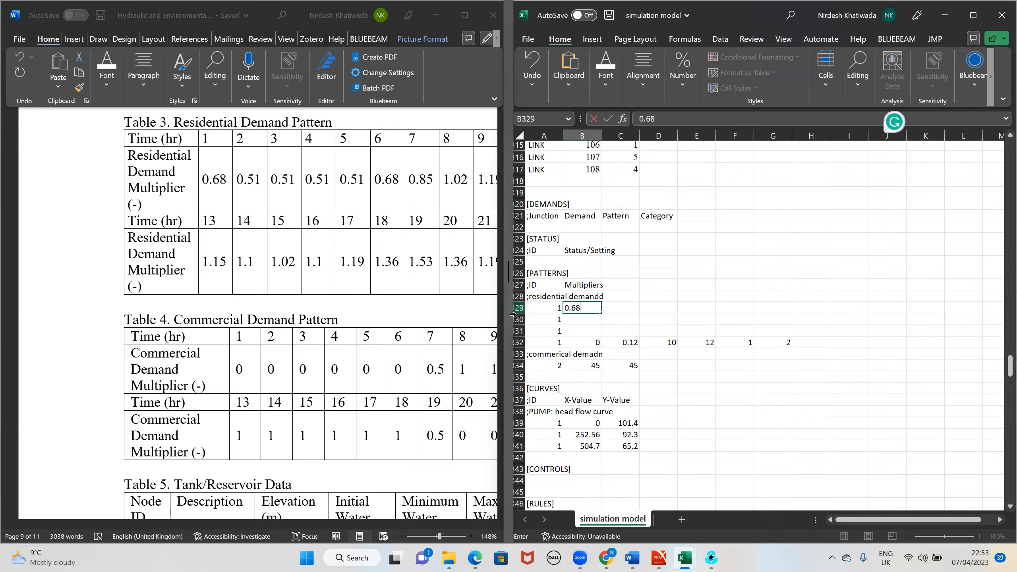
pyautogui.click(625, 311)
pyautogui.write('0')
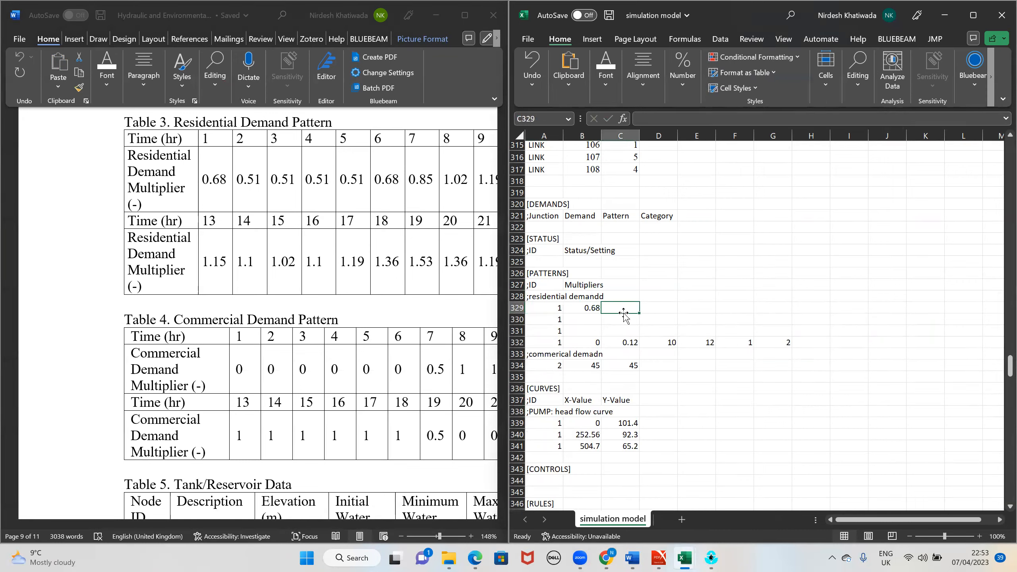
pyautogui.write('.51')
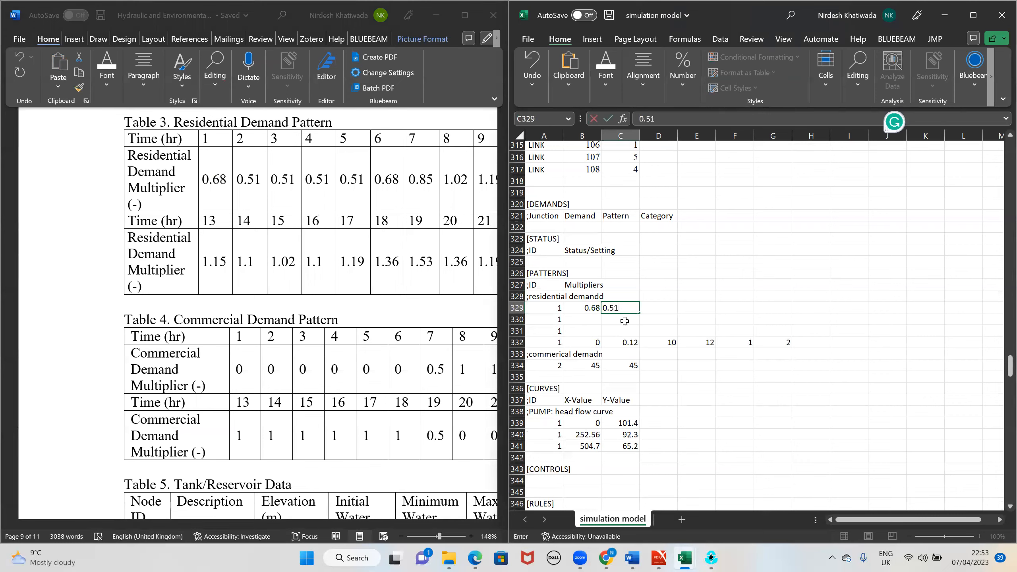
pyautogui.press('Tab')
pyautogui.write('0.51')
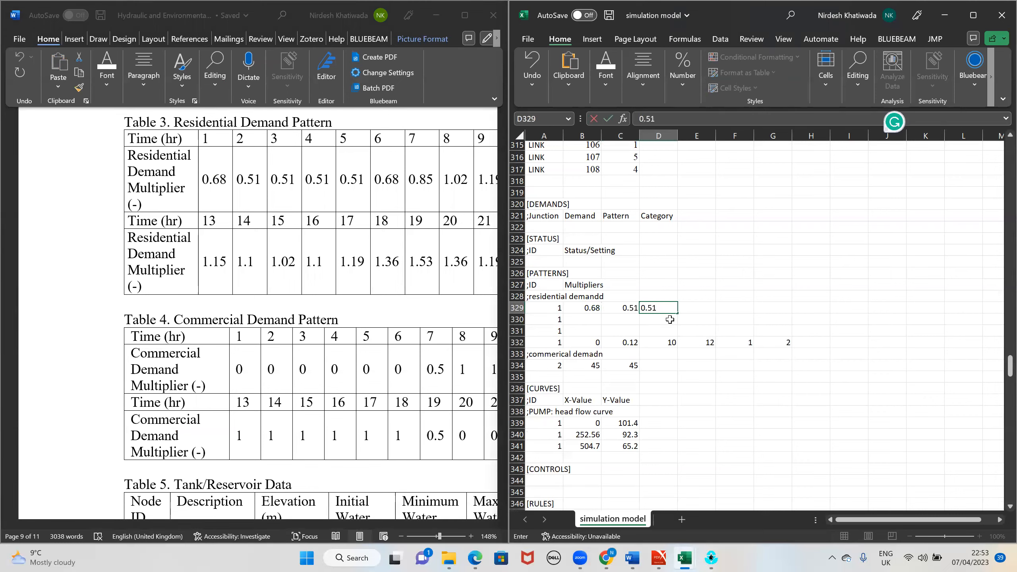
pyautogui.press('Tab')
pyautogui.write('0.51')
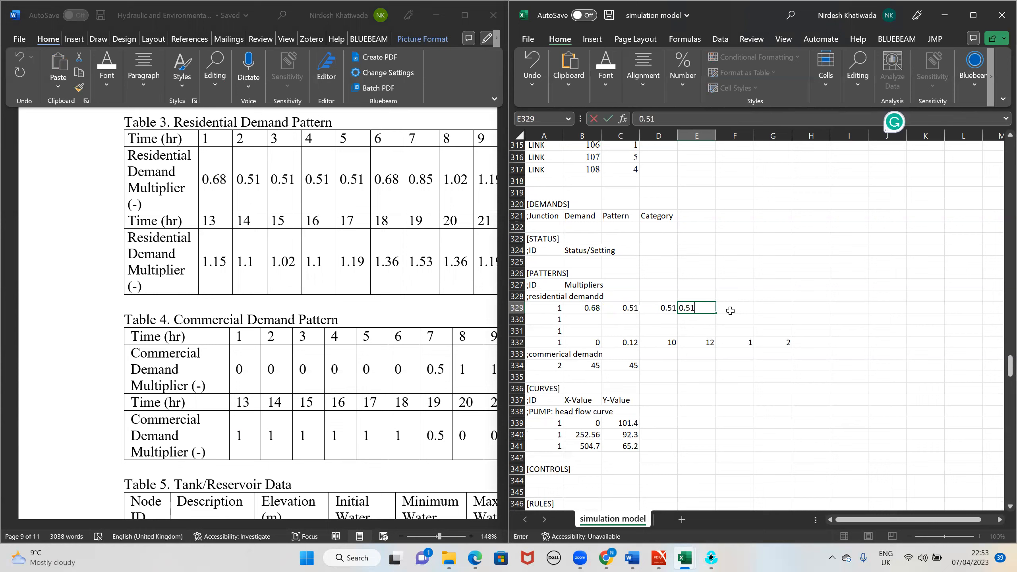
pyautogui.doubleClick(732, 312)
pyautogui.write('0.51')
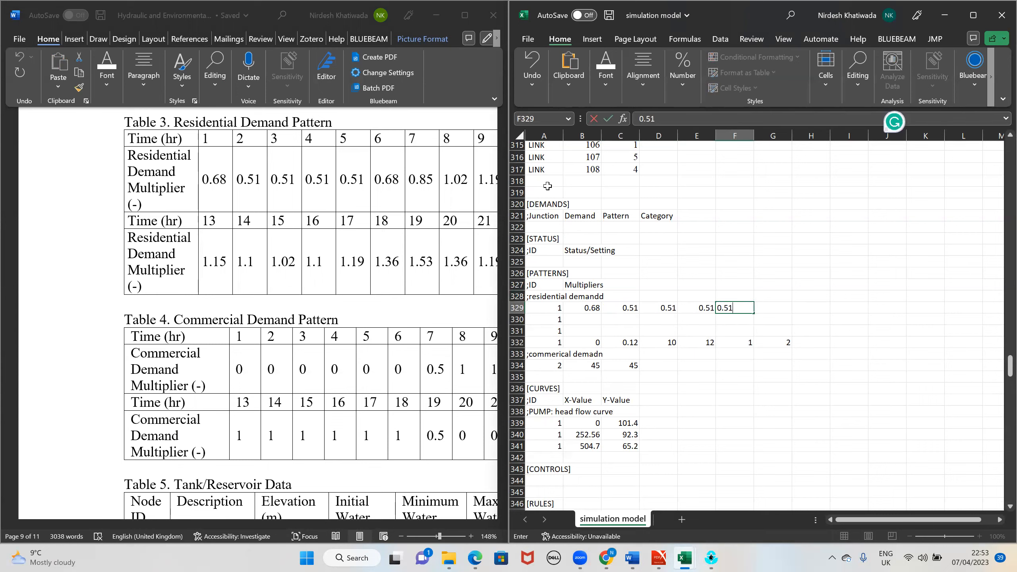
pyautogui.click(775, 307)
pyautogui.write('0.68')
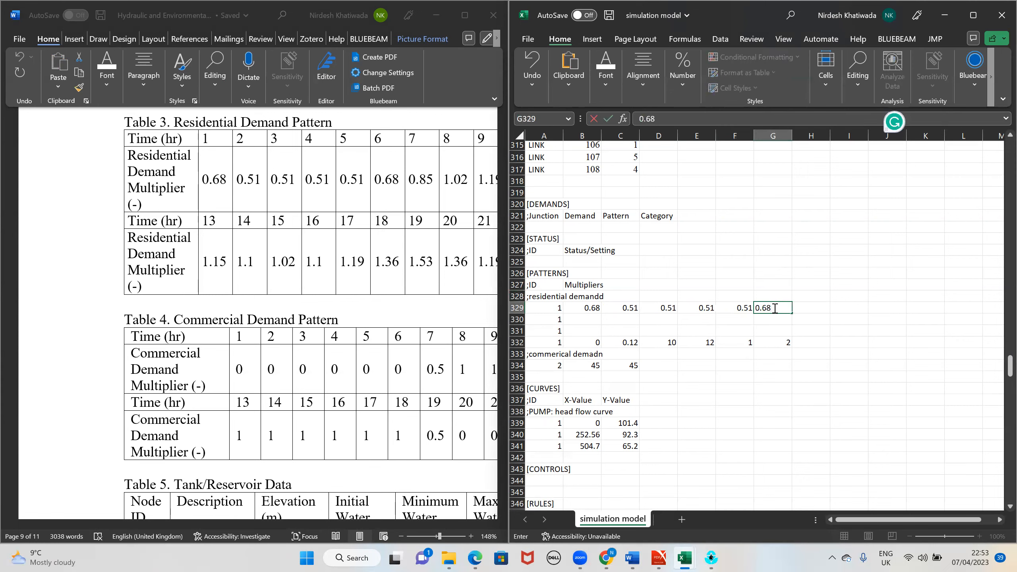
# Enter the residential multipliers for hours 7 and 8, 0.85 and 1.02, in B330 and C330
pyautogui.click(586, 320)
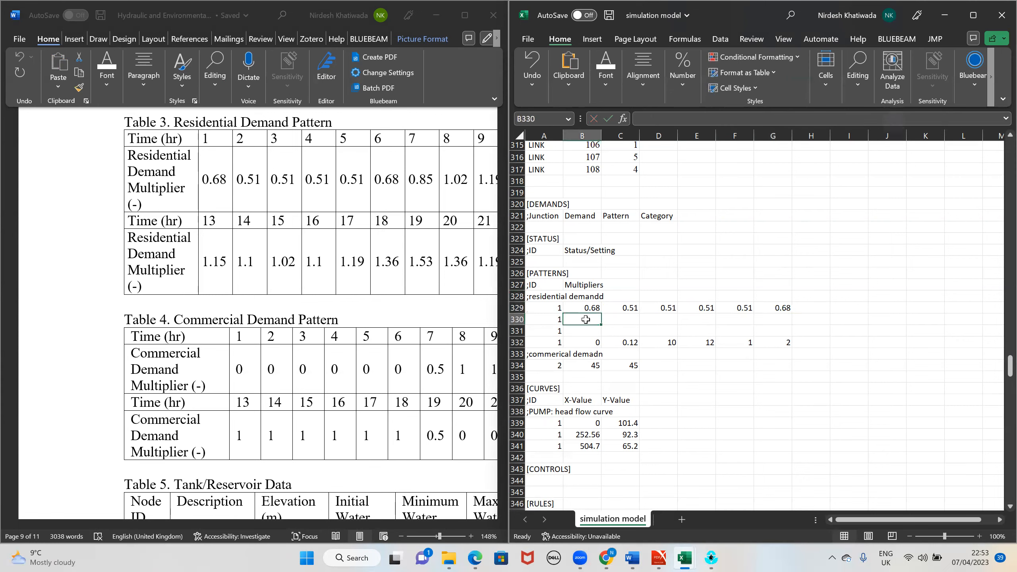
pyautogui.write('0.85')
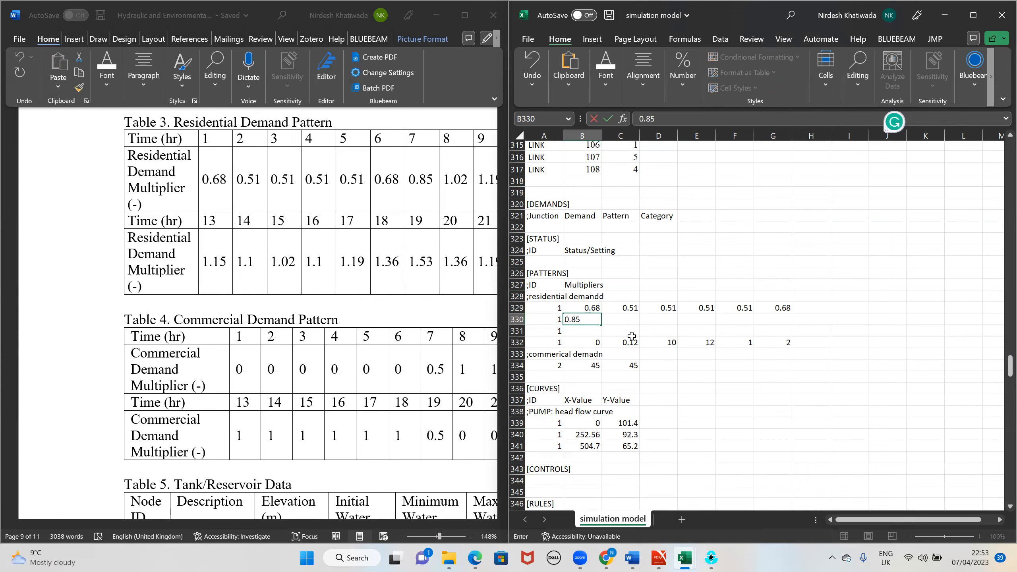
pyautogui.click(625, 318)
pyautogui.write('1.02')
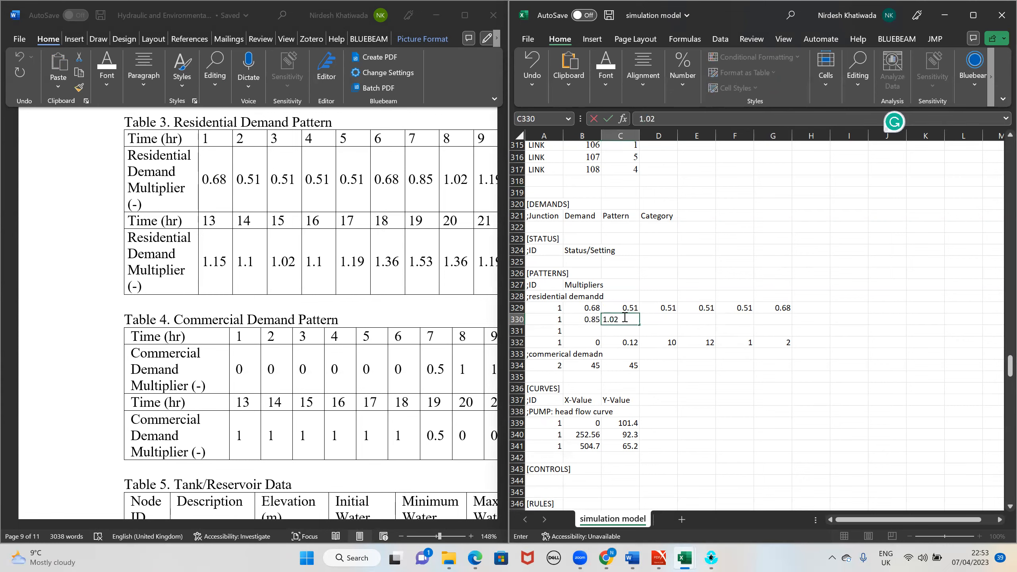
# Fill D330:G330 with the residential multipliers for hours 9 to 12 from Table 3: 1.19, 1.27, 1.22 and 1.19
pyautogui.click(350, 447)
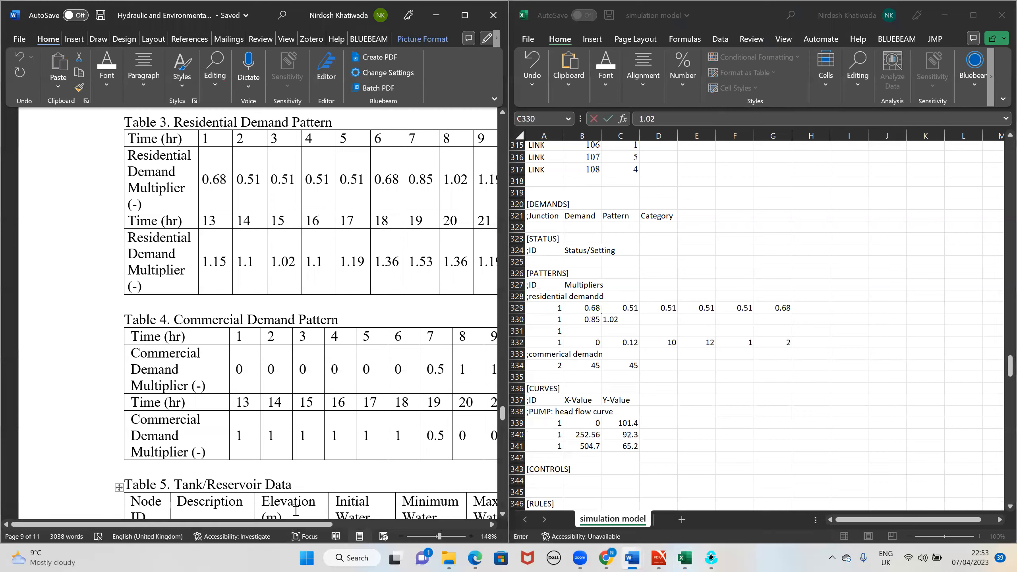
pyautogui.moveTo(304, 524); pyautogui.dragTo(437, 540)
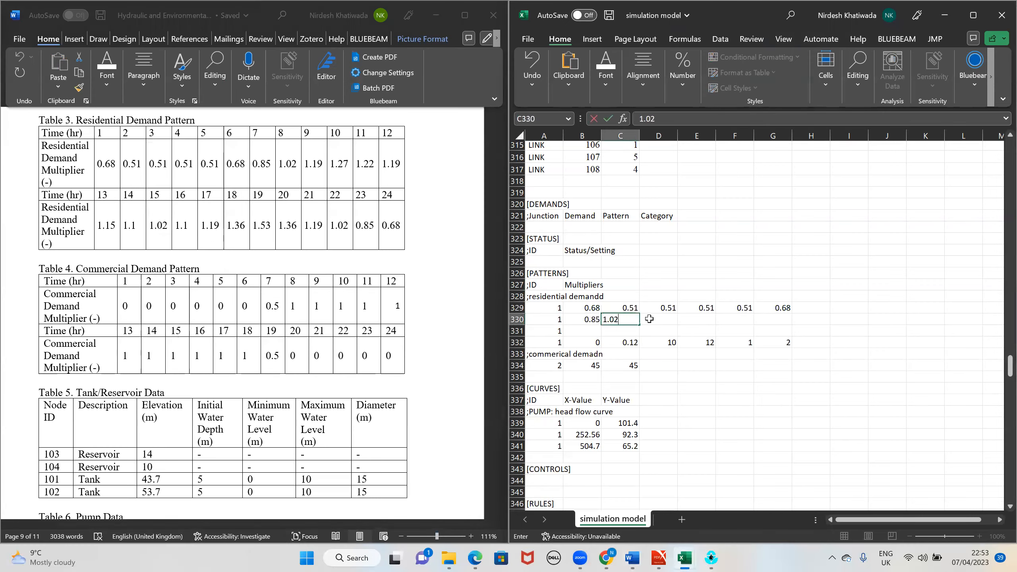
pyautogui.click(651, 318)
pyautogui.write('1')
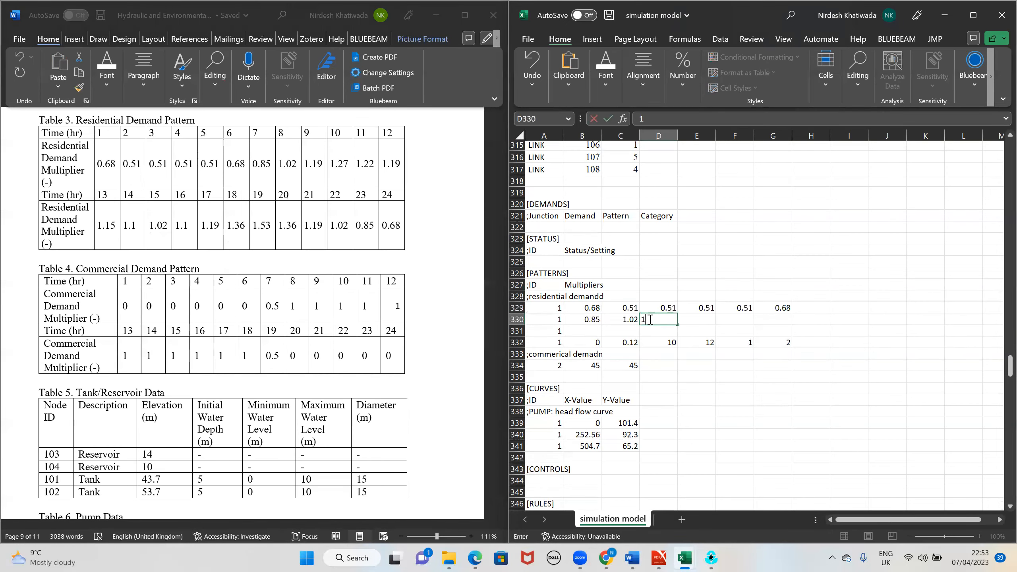
pyautogui.write('.19')
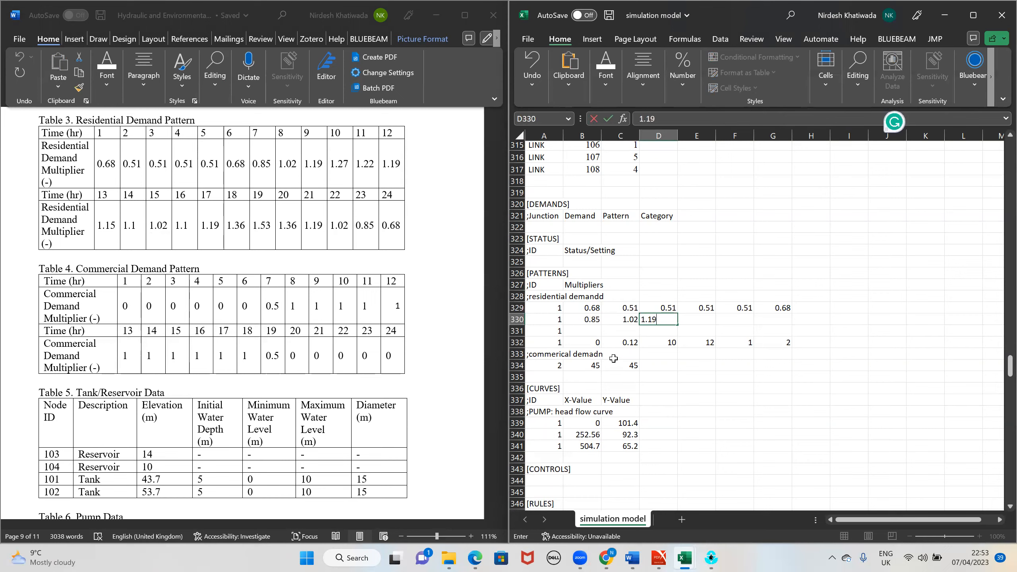
pyautogui.click(696, 317)
pyautogui.write('1.27')
pyautogui.click(739, 320)
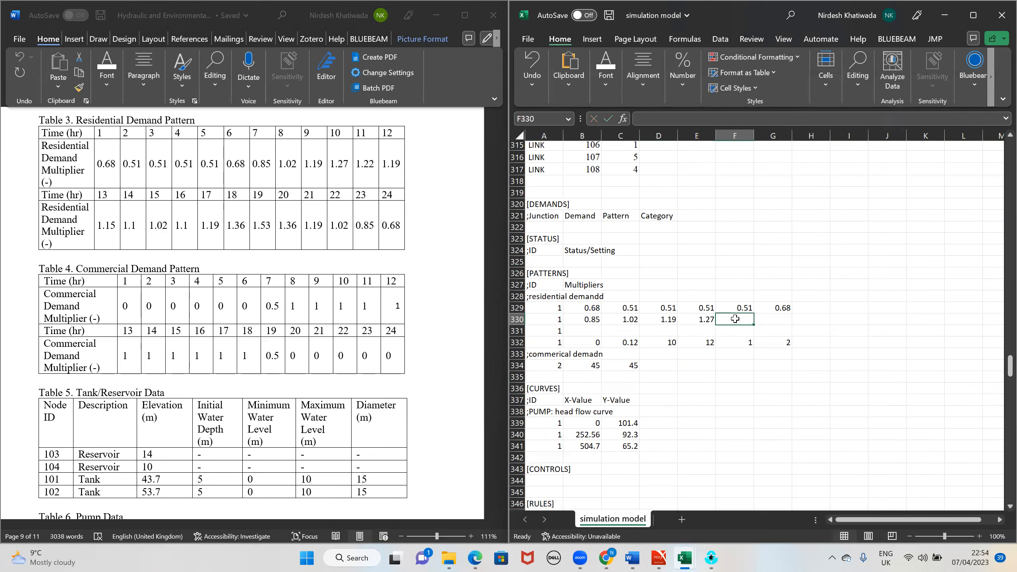
pyautogui.write('1')
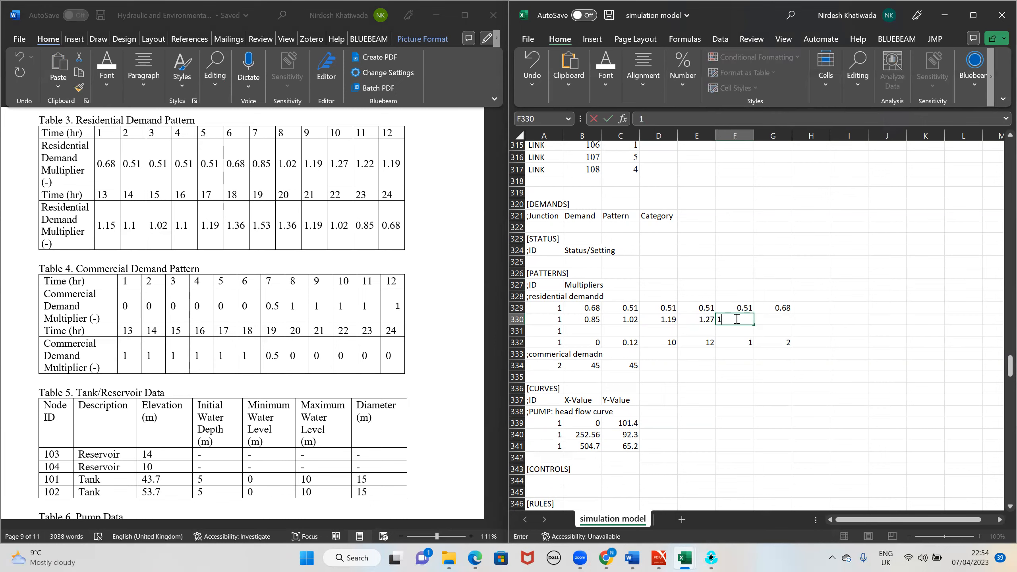
pyautogui.write('.22')
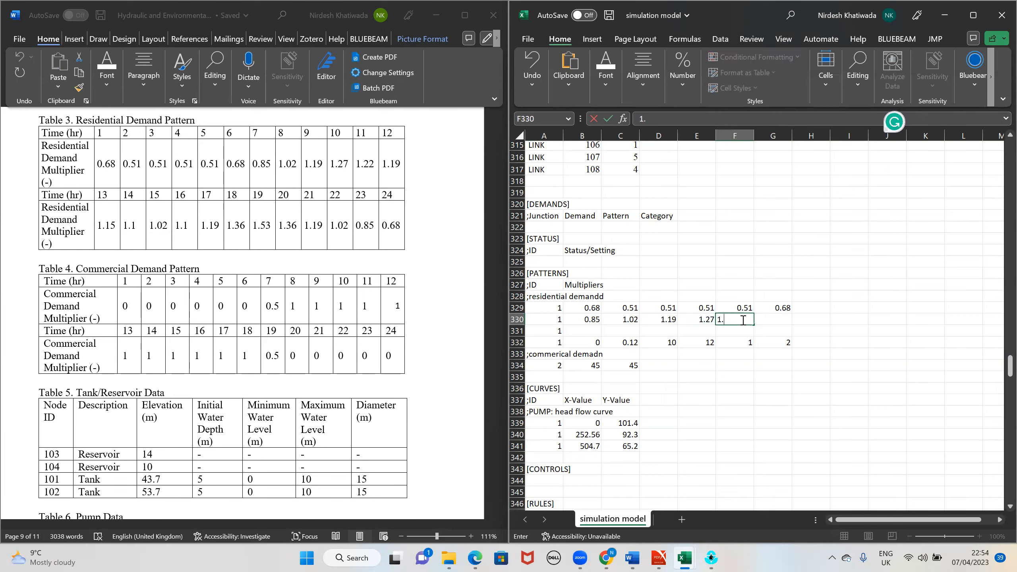
pyautogui.click(771, 321)
pyautogui.write('1.19')
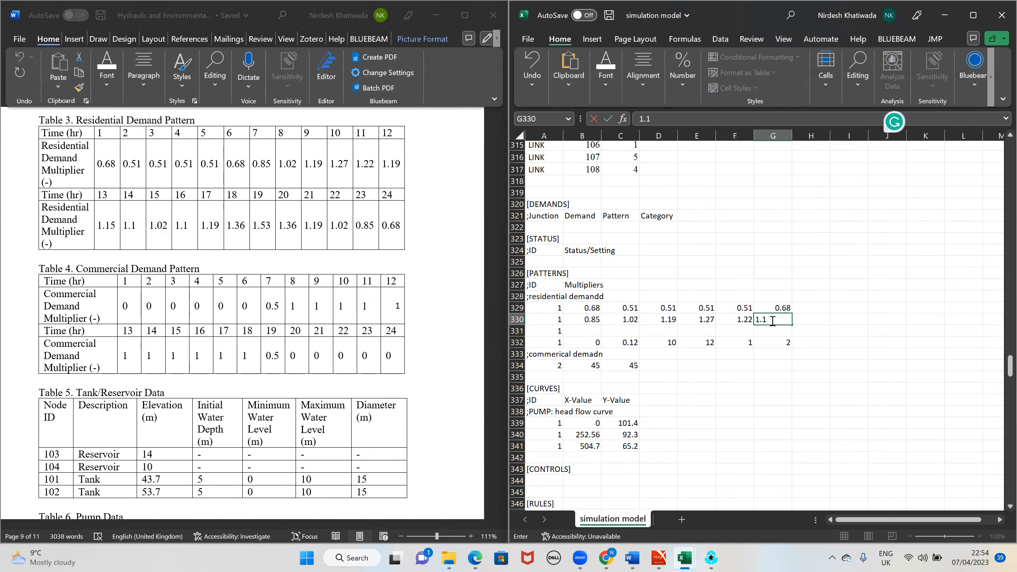
# Fill B331:G331 in the third residential pattern row with the multipliers 1.15, 1.1, 1.02, 1.1, 1.19 and 1.53
pyautogui.click(593, 332)
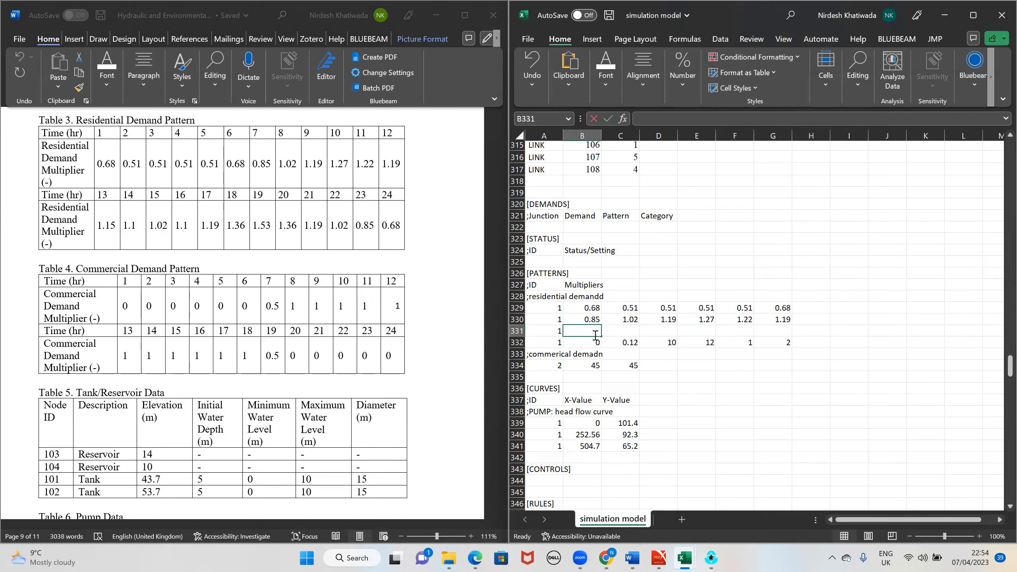
pyautogui.write('1.15')
pyautogui.click(627, 331)
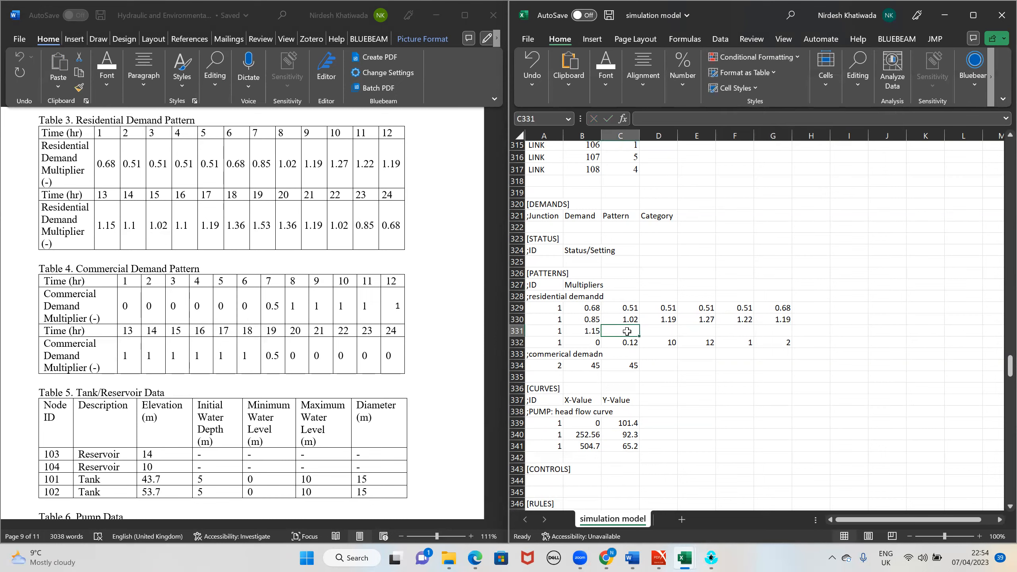
pyautogui.write('1.1')
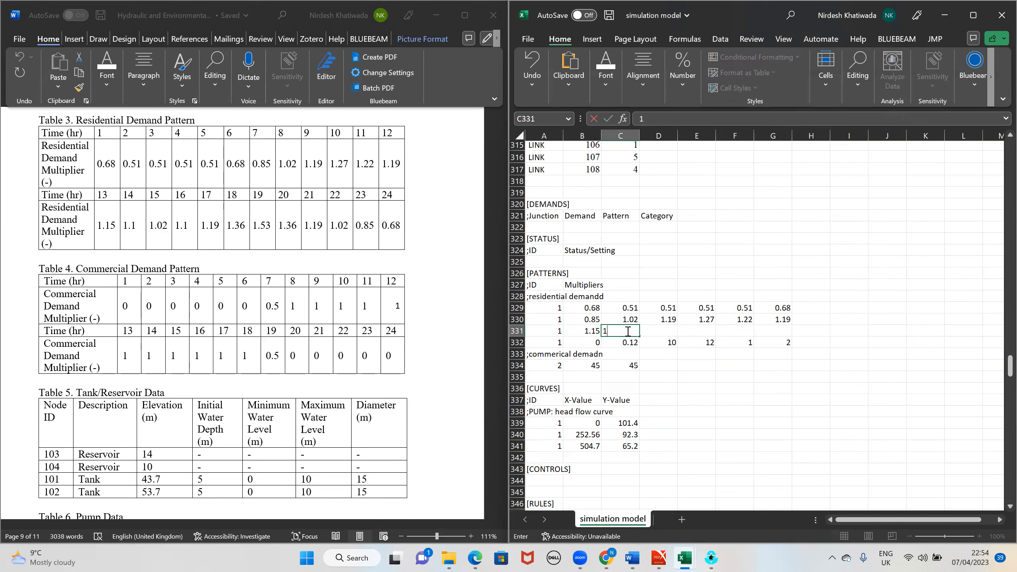
pyautogui.click(662, 333)
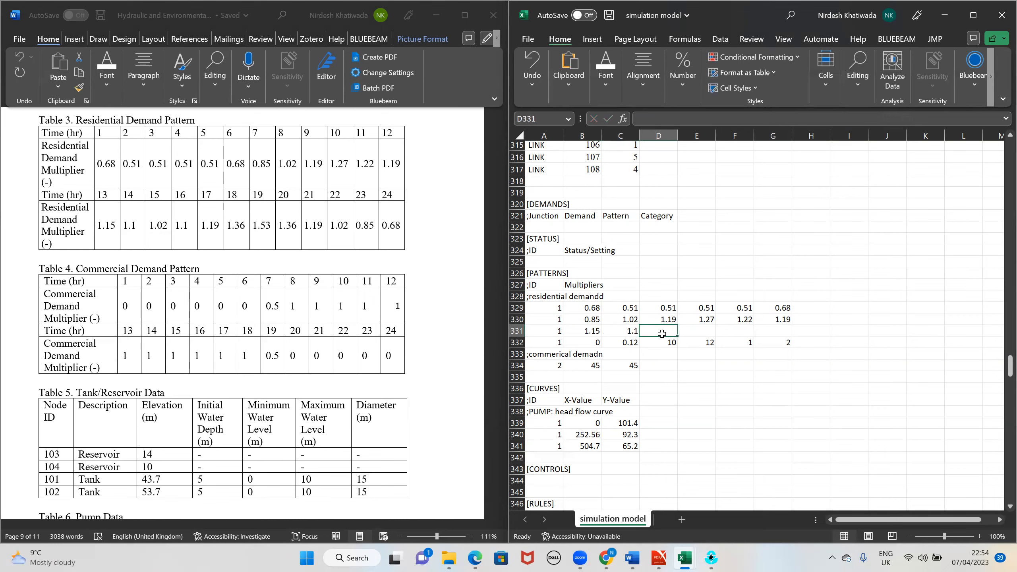
pyautogui.write('1.02')
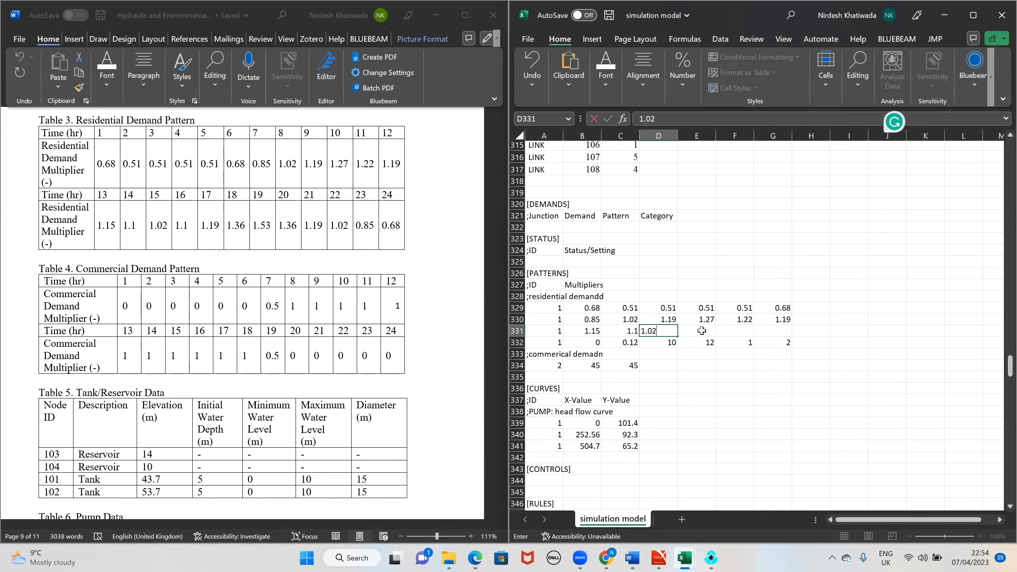
pyautogui.click(701, 331)
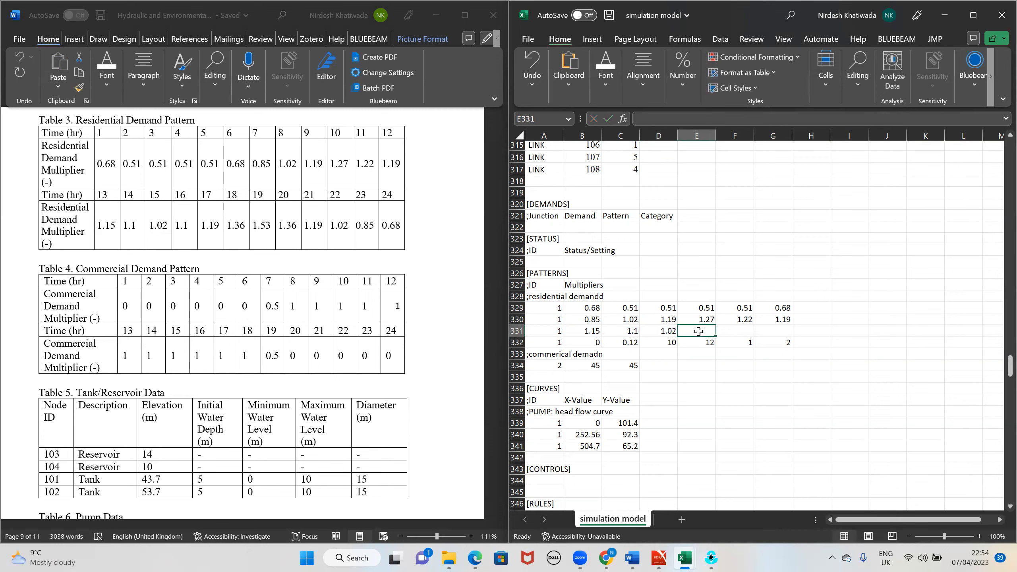
pyautogui.write('1.1')
pyautogui.click(722, 330)
pyautogui.write('1.')
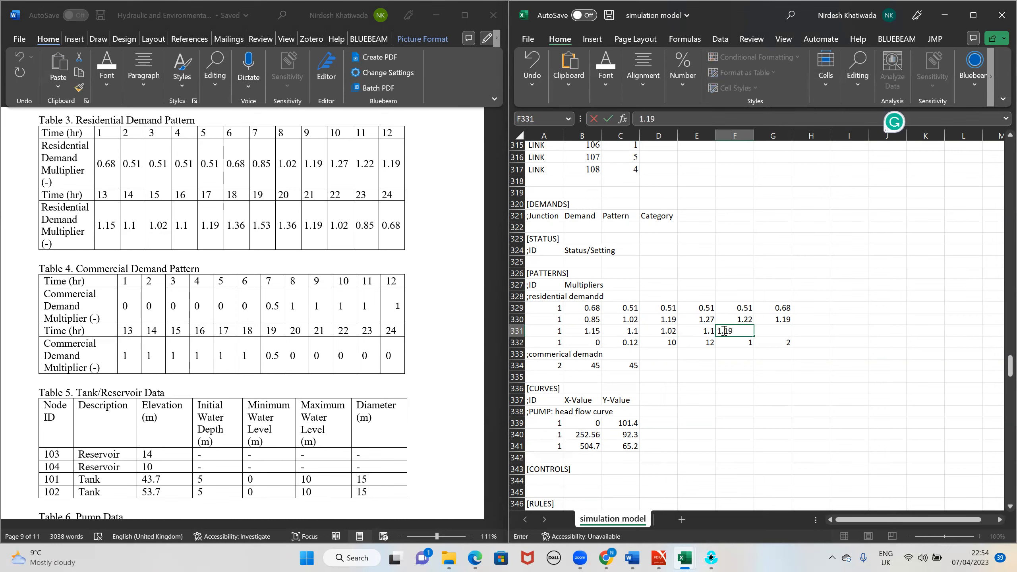
pyautogui.click(773, 330)
pyautogui.write('1.53')
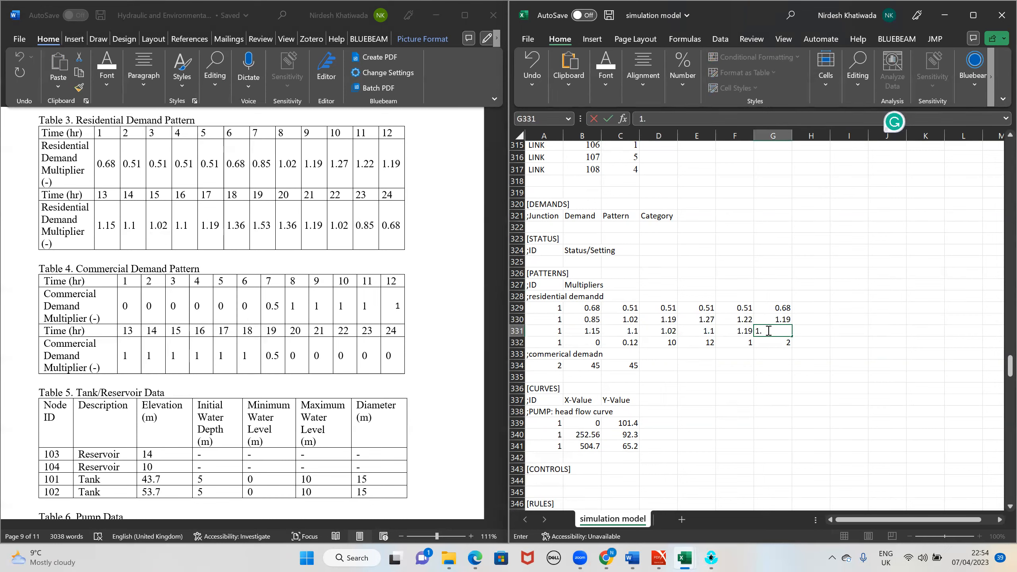
pyautogui.click(628, 343)
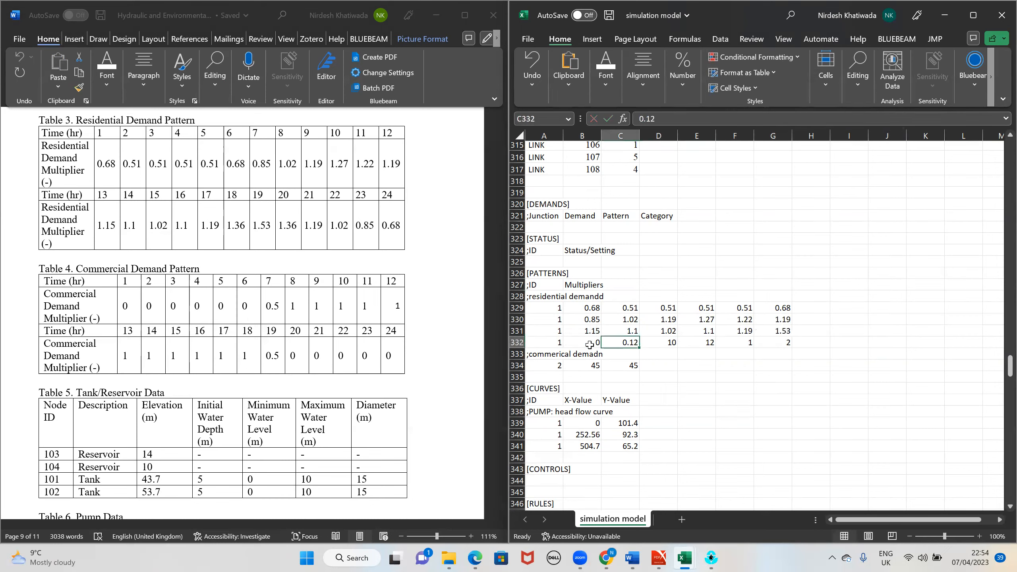
# Fill B332:G332 with the residential multipliers for the fourth pattern row: 1.53, 1.36, 1.19, 1.02, 0.85 and 0.68
pyautogui.click(587, 344)
pyautogui.write('1.')
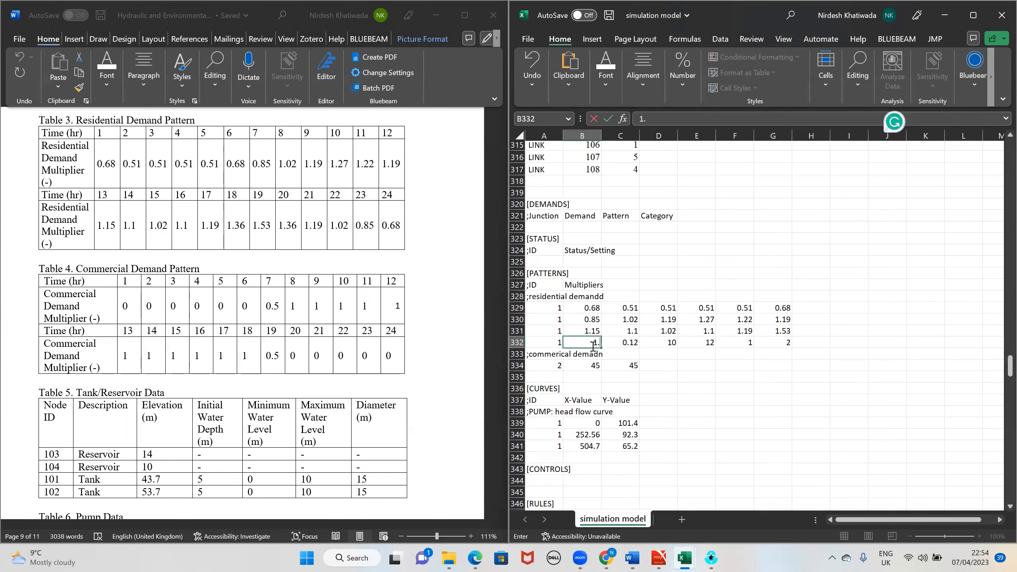
pyautogui.write('53')
pyautogui.click(625, 341)
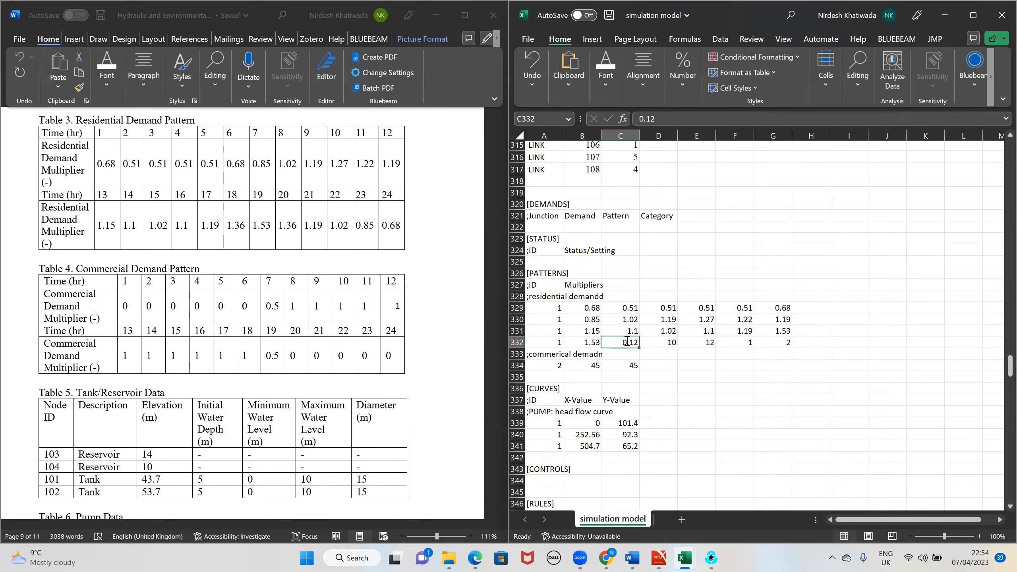
pyautogui.write('1.36')
pyautogui.click(670, 342)
pyautogui.write('1')
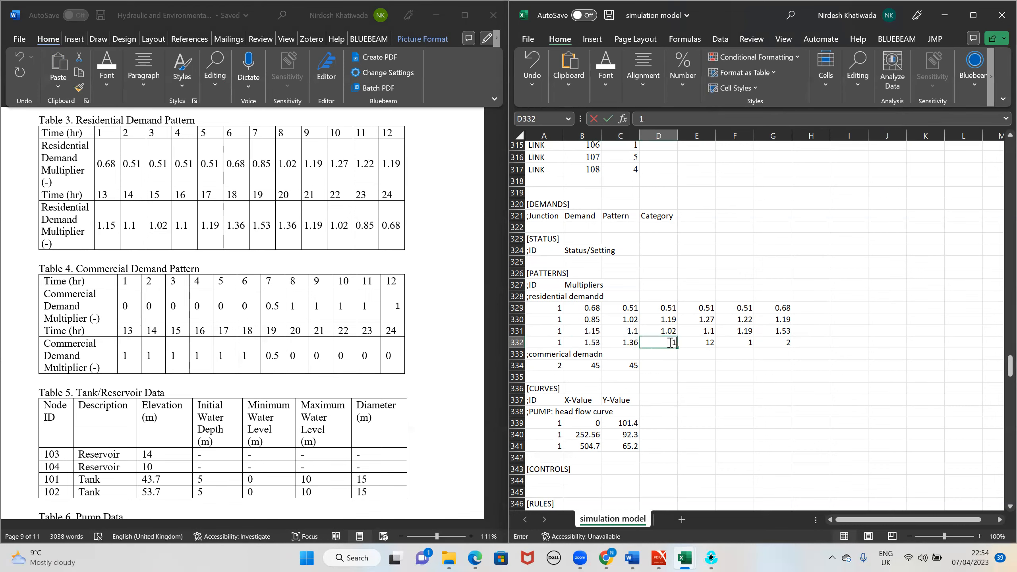
pyautogui.write('.19')
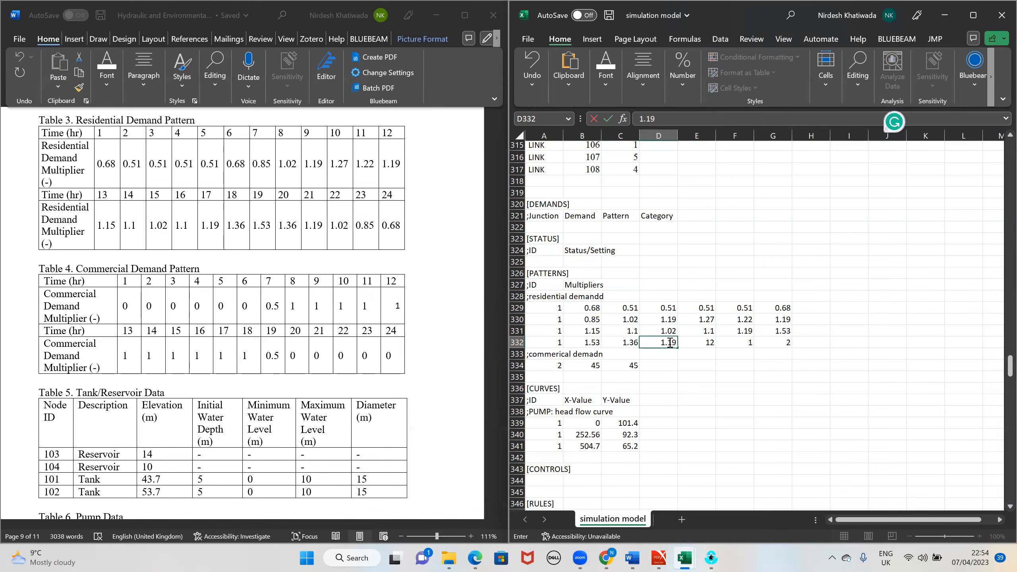
pyautogui.press('Tab')
pyautogui.write('1.02')
pyautogui.press('Tab')
pyautogui.write('0.85')
pyautogui.press('Tab')
pyautogui.write('0.')
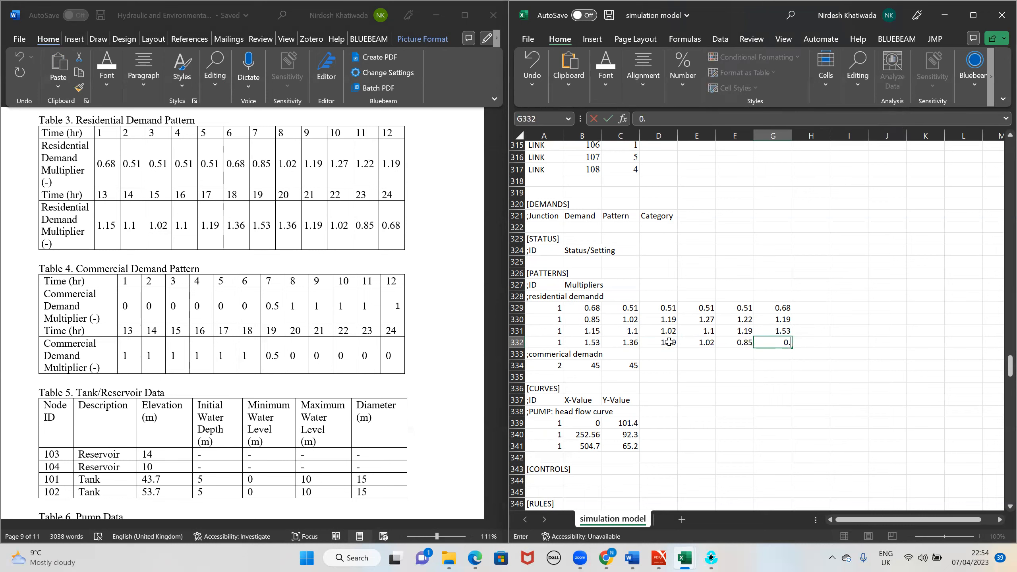
pyautogui.write('68')
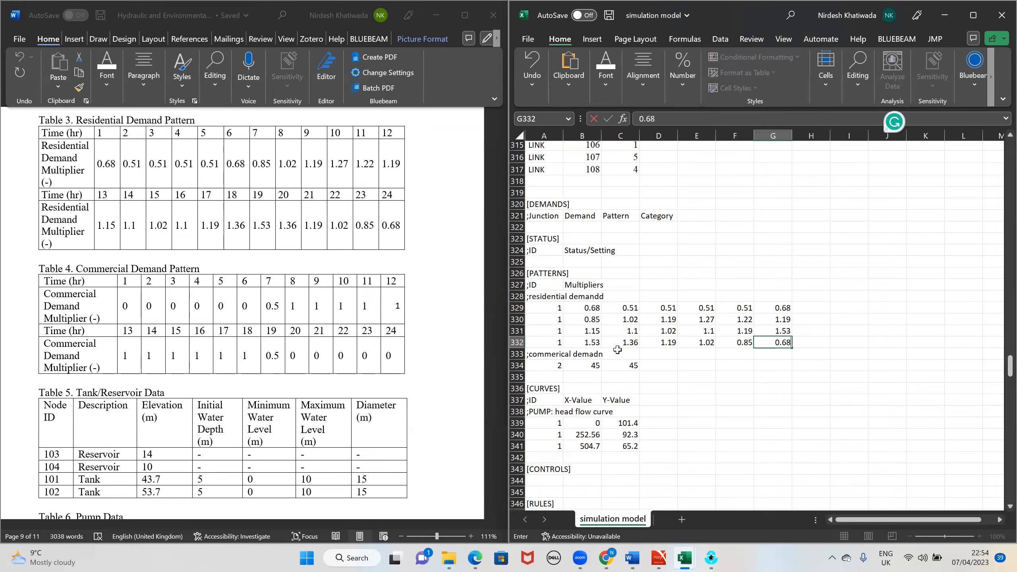
# Insert three entire rows below the commercial pattern row 334, ahead of the [CURVES] section
pyautogui.click(560, 378)
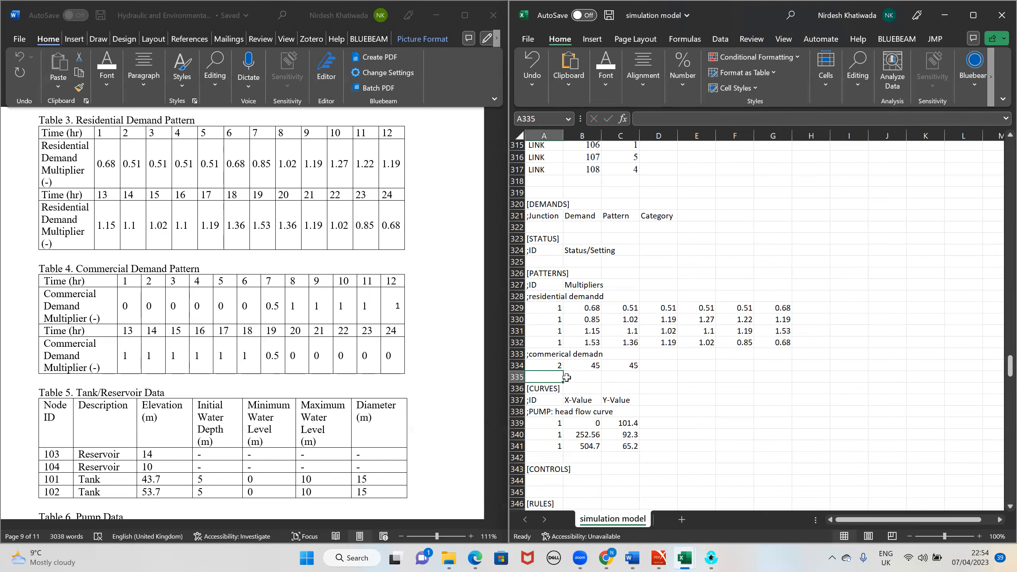
pyautogui.rightClick(584, 373)
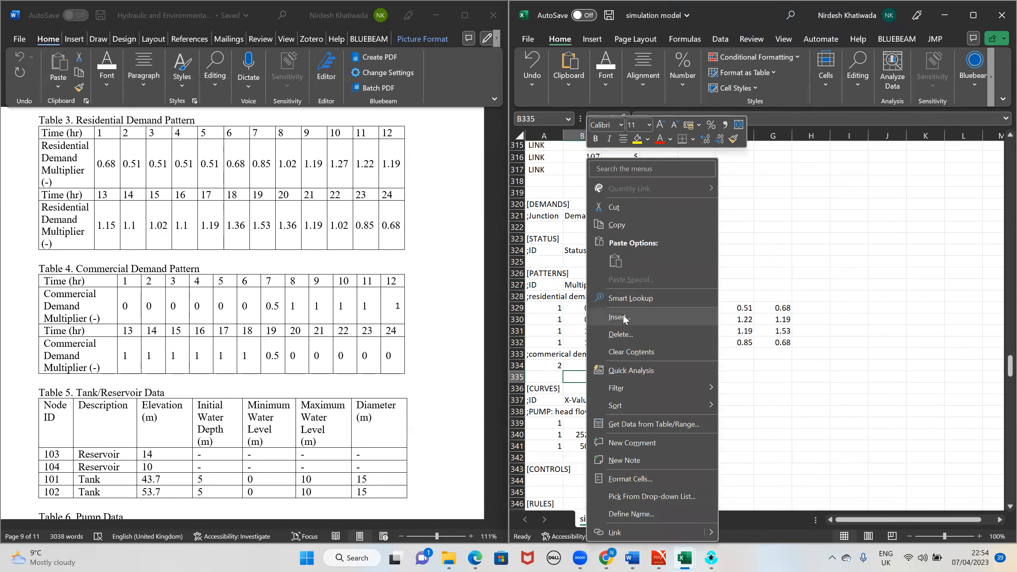
pyautogui.click(613, 325)
pyautogui.click(581, 343)
pyautogui.click(597, 371)
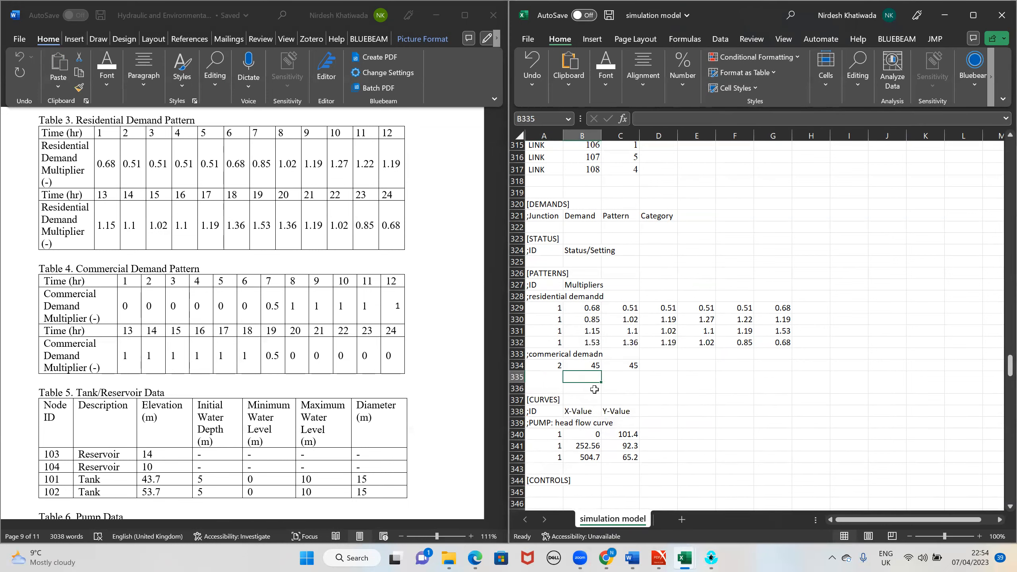
pyautogui.moveTo(573, 381); pyautogui.dragTo(576, 388)
pyautogui.rightClick(577, 388)
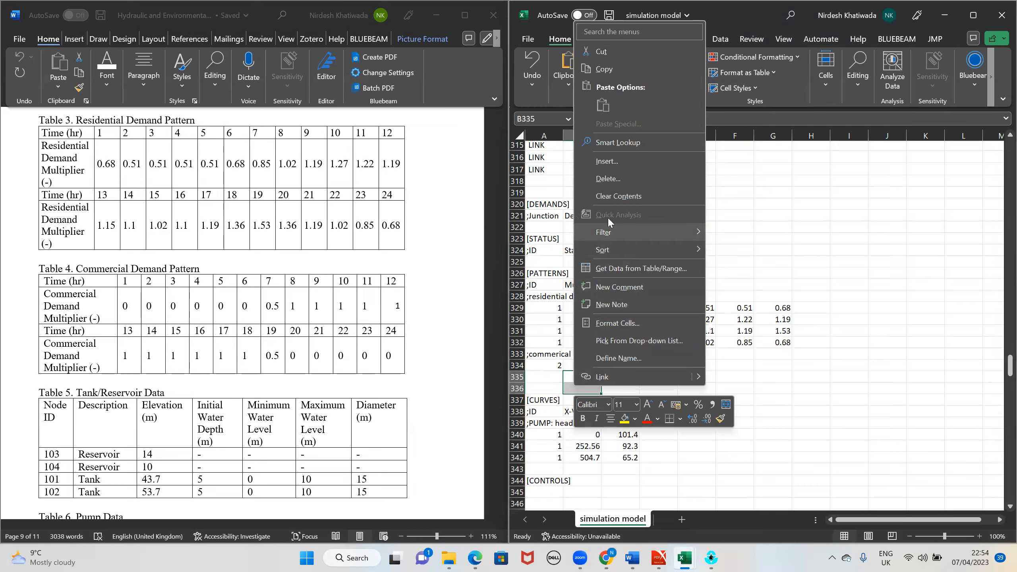
pyautogui.click(608, 161)
pyautogui.click(590, 193)
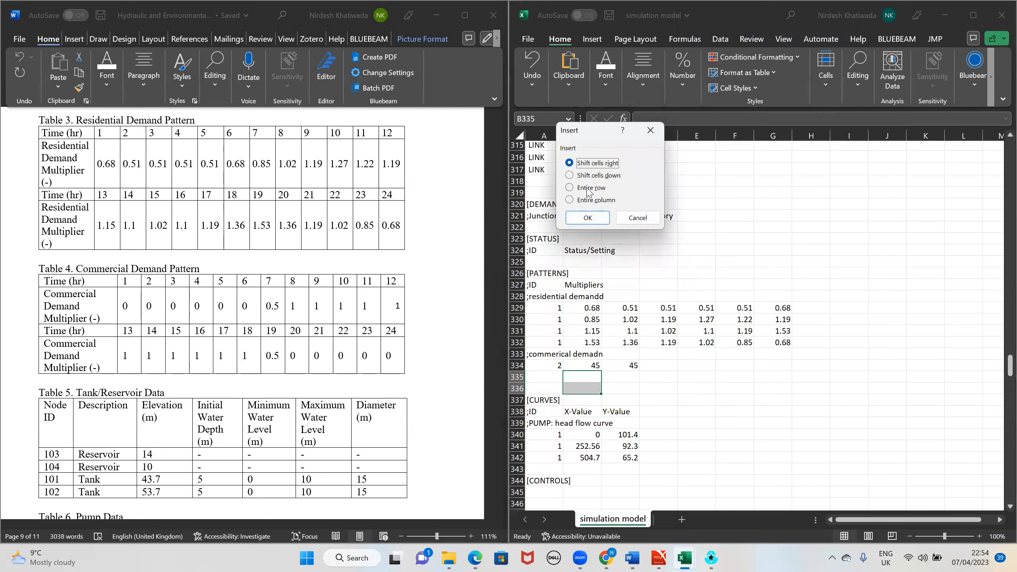
pyautogui.click(588, 221)
# Enter pattern ID 2 in A335, A336 and A337 for the additional commercial rows
pyautogui.click(561, 379)
pyautogui.write('3')
pyautogui.press('Return')
pyautogui.write('2')
pyautogui.press('Return')
pyautogui.write('2')
pyautogui.press('Return')
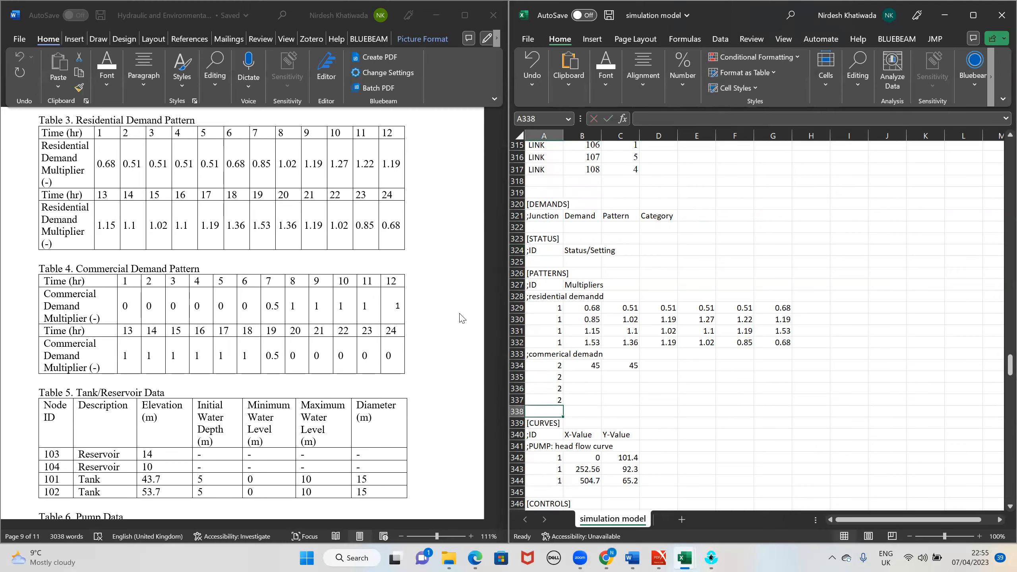
# Fill B334:G334 with the commercial multiplier 0 for hours 1 to 6 from Table 4
pyautogui.click(589, 366)
pyautogui.write('0')
pyautogui.press('Tab')
pyautogui.write('0')
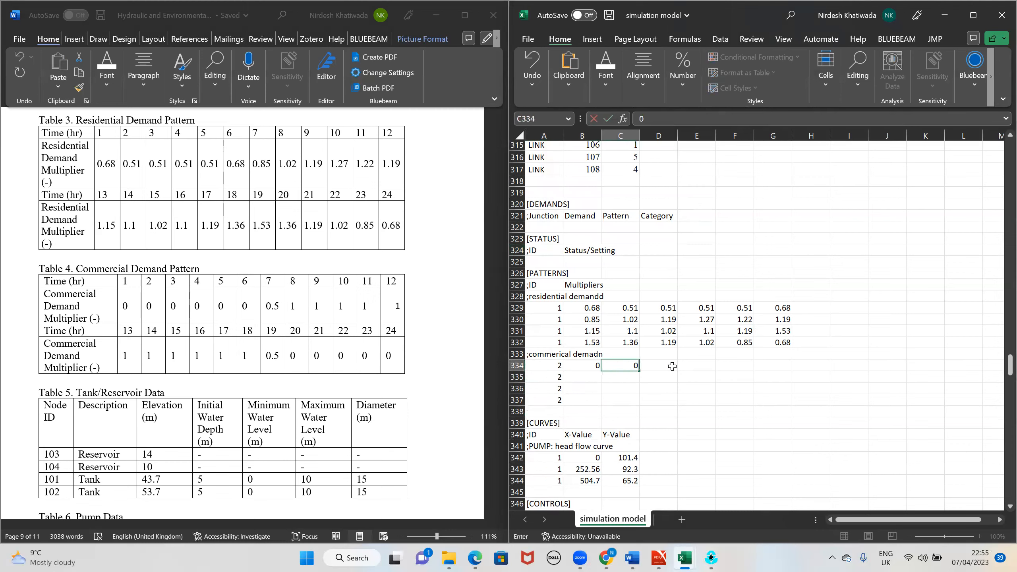
pyautogui.press('Tab')
pyautogui.write('0')
pyautogui.press('Tab')
pyautogui.press('Tab')
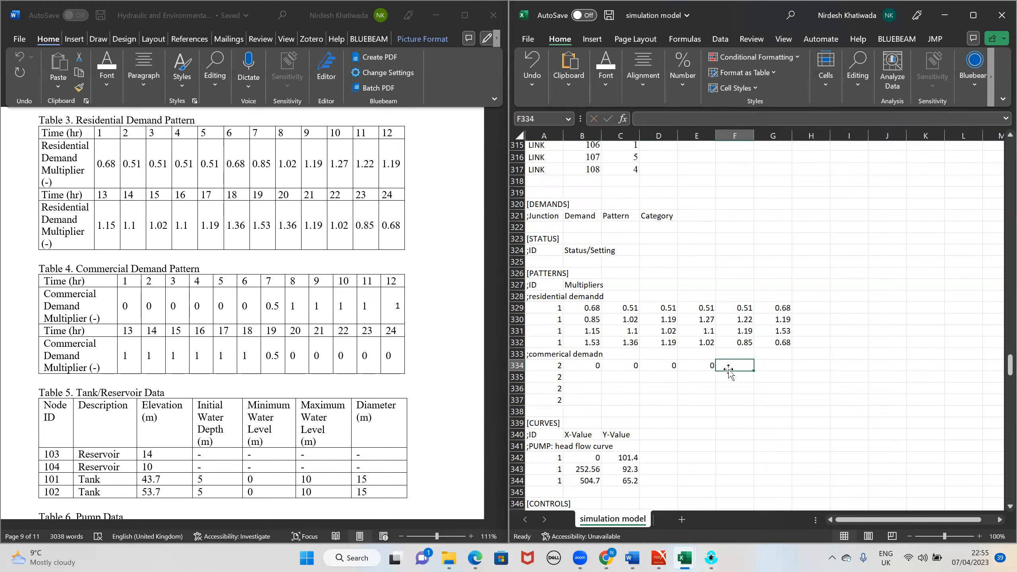
pyautogui.write('0')
pyautogui.press('Tab')
pyautogui.write('0')
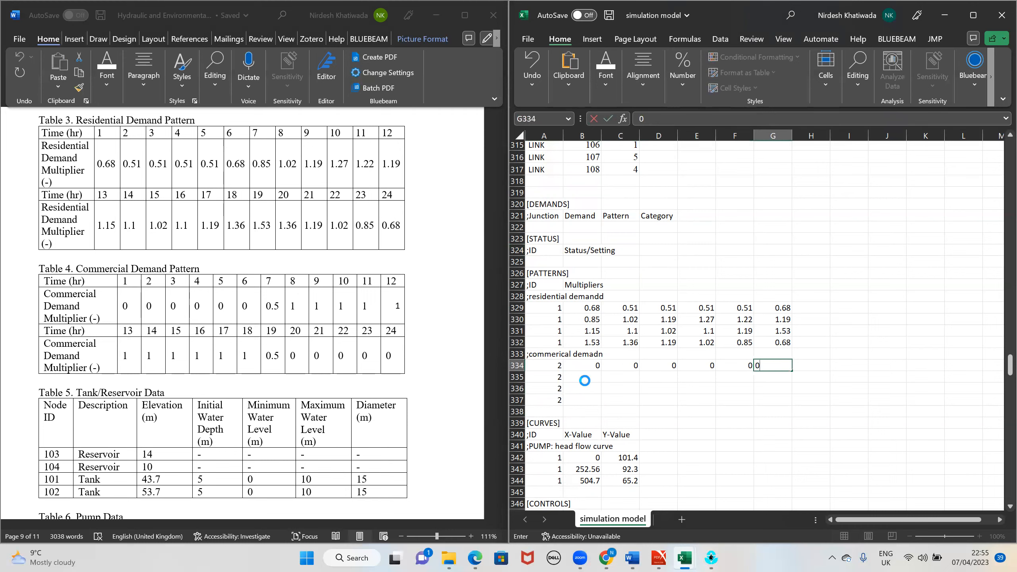
pyautogui.press('Return')
# Fill B335:G335 with the commercial multipliers for hours 7 to 12: 0.5, 1, 1, 1, 1 and 1
pyautogui.write('0.5')
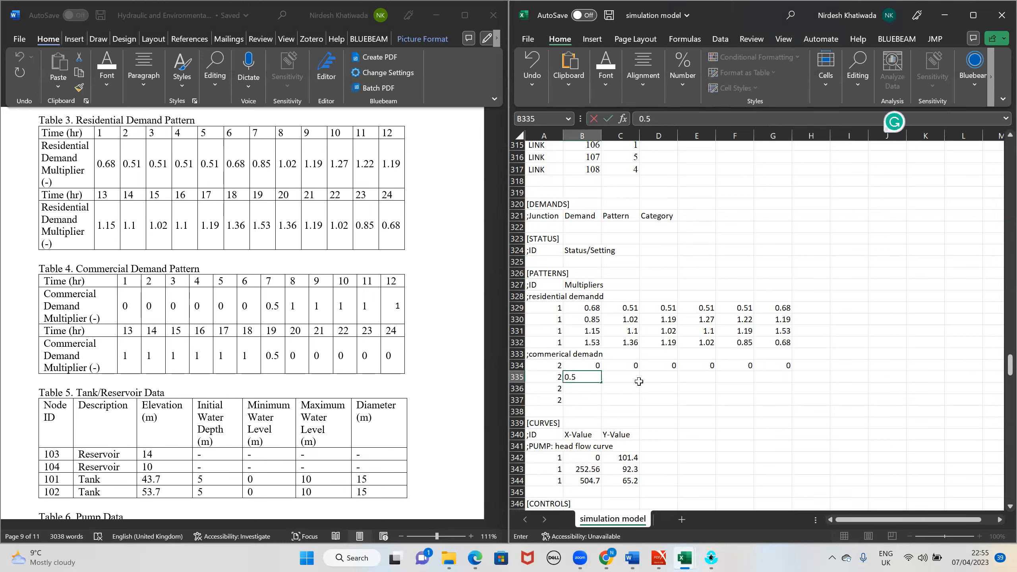
pyautogui.press('Tab')
pyautogui.write('0')
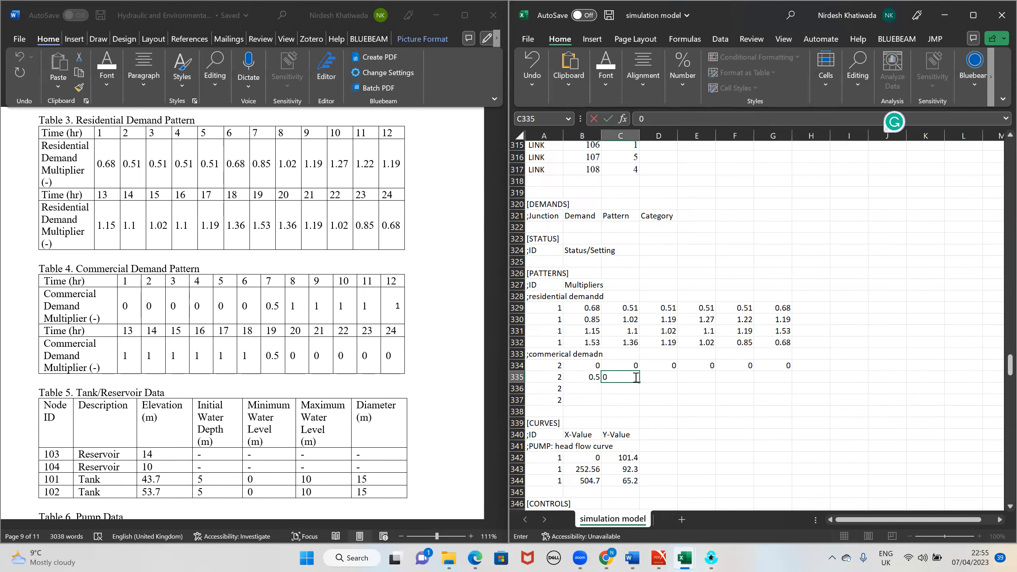
pyautogui.press('Tab')
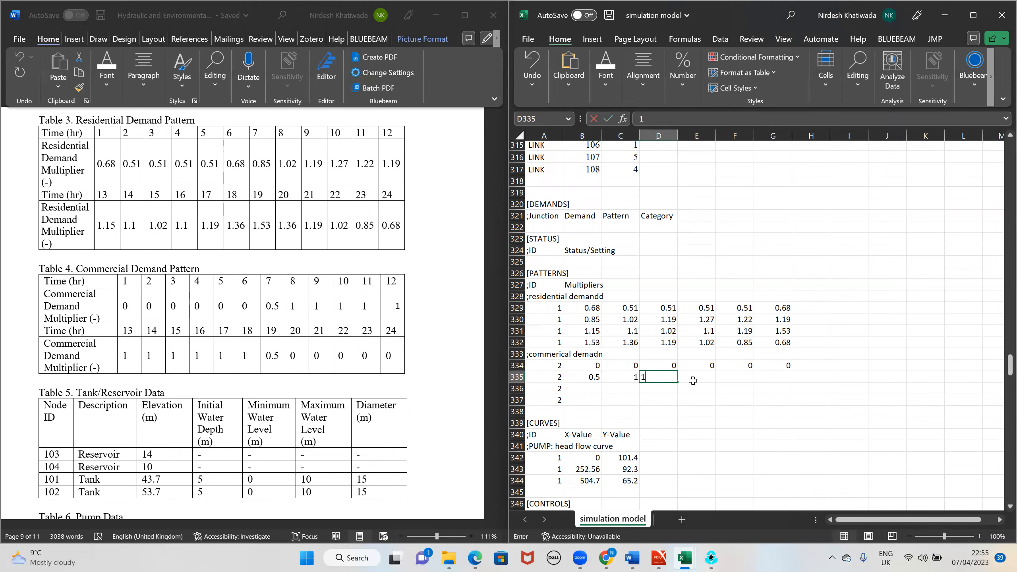
pyautogui.write('1')
pyautogui.press('Tab')
pyautogui.write('1')
pyautogui.press('Tab')
pyautogui.write('1')
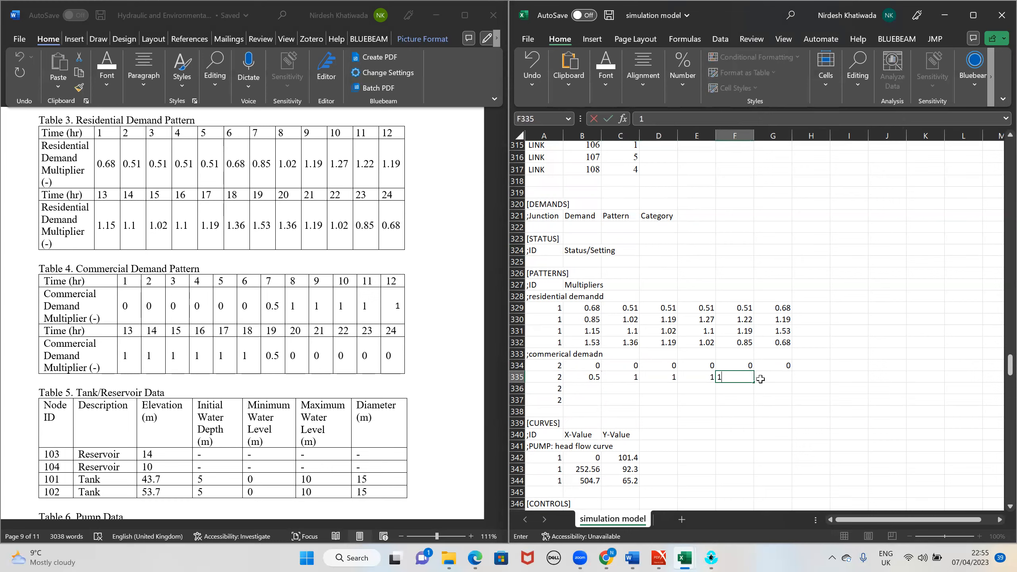
pyautogui.press('Tab')
pyautogui.write('1')
pyautogui.press('Return')
# Fill B336:G336 with the commercial multiplier 1 for hours 13 to 18
pyautogui.write('1')
pyautogui.press('Tab')
pyautogui.write('1')
pyautogui.press('Tab')
pyautogui.write('1')
pyautogui.press('Tab')
pyautogui.write('1')
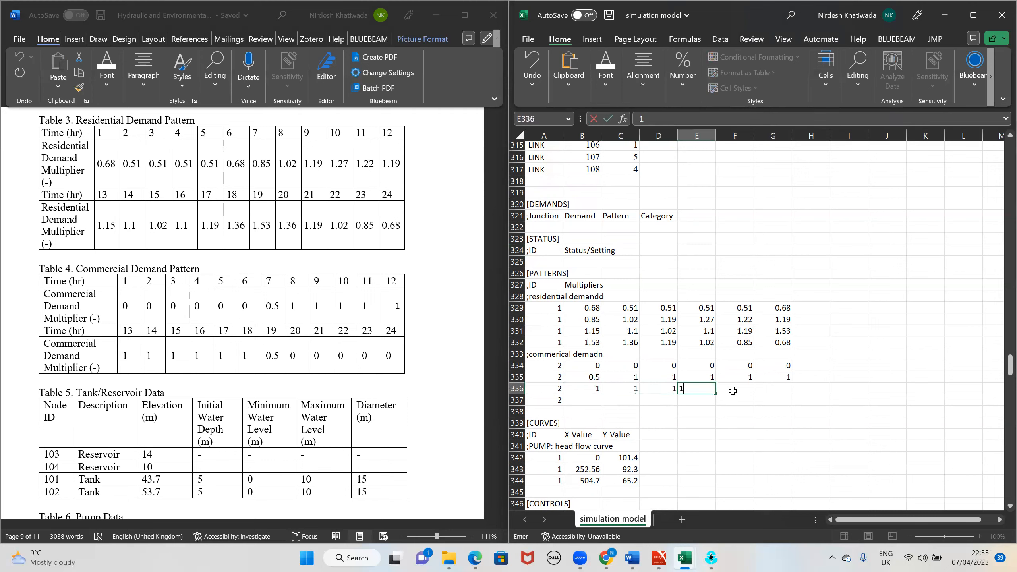
pyautogui.press('Tab')
pyautogui.write('1')
pyautogui.press('Tab')
pyautogui.write('1')
pyautogui.press('Return')
# Fill B337:G337 with the commercial multipliers for hours 19 to 24: 0.5, 0, 0, 0, 0 and 0
pyautogui.write('0.5')
pyautogui.press('Tab')
pyautogui.write('0')
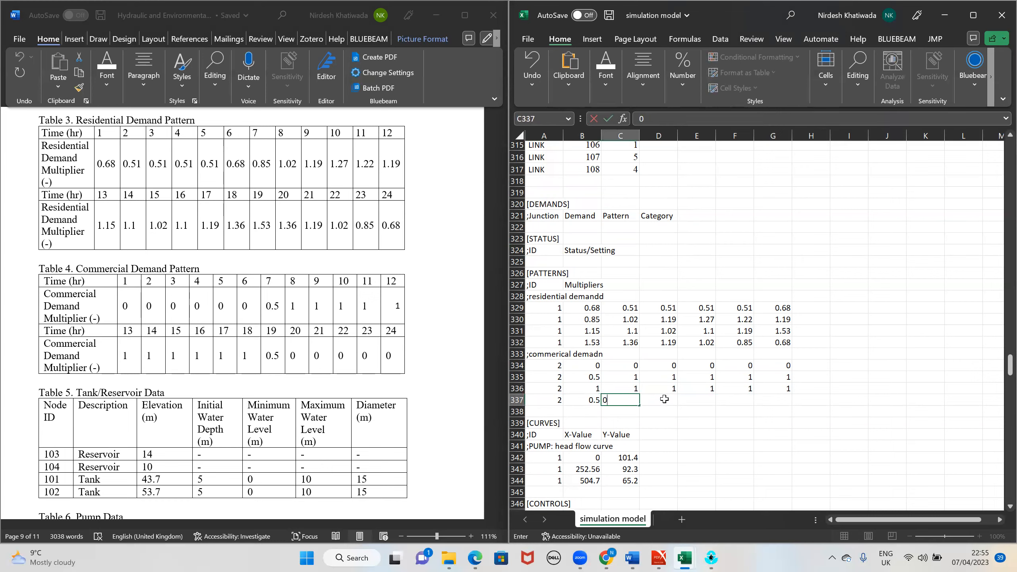
pyautogui.press('Tab')
pyautogui.write('0')
pyautogui.press('Tab')
pyautogui.write('0')
pyautogui.press('Tab')
pyautogui.write('0')
pyautogui.press('Tab')
pyautogui.write('0')
pyautogui.click(773, 434)
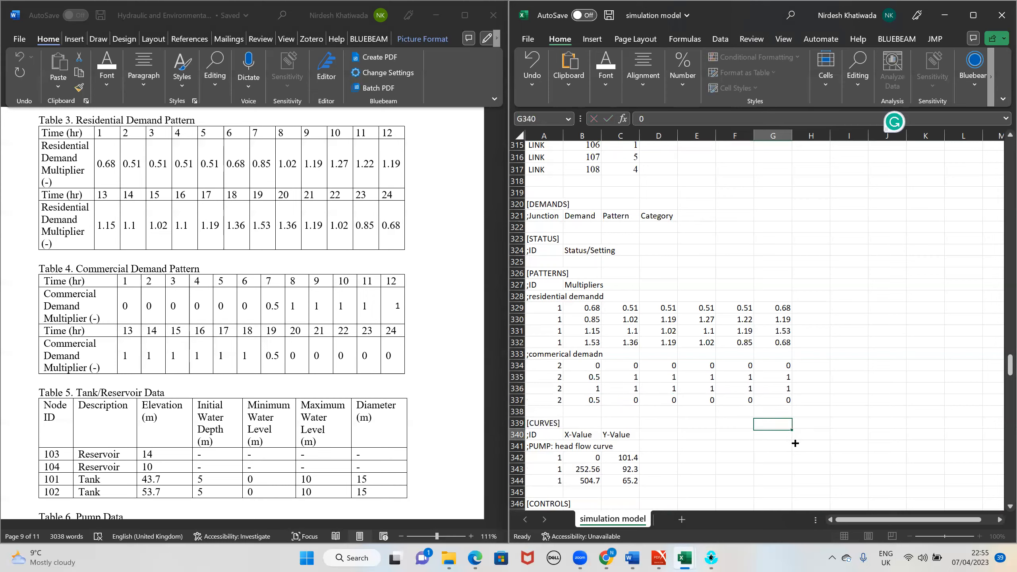
# Compare the sheet's demand patterns, pump head-flow curve and energy section with Tables 4 to 6 in the Word document
pyautogui.scroll(-1, 641, 401)
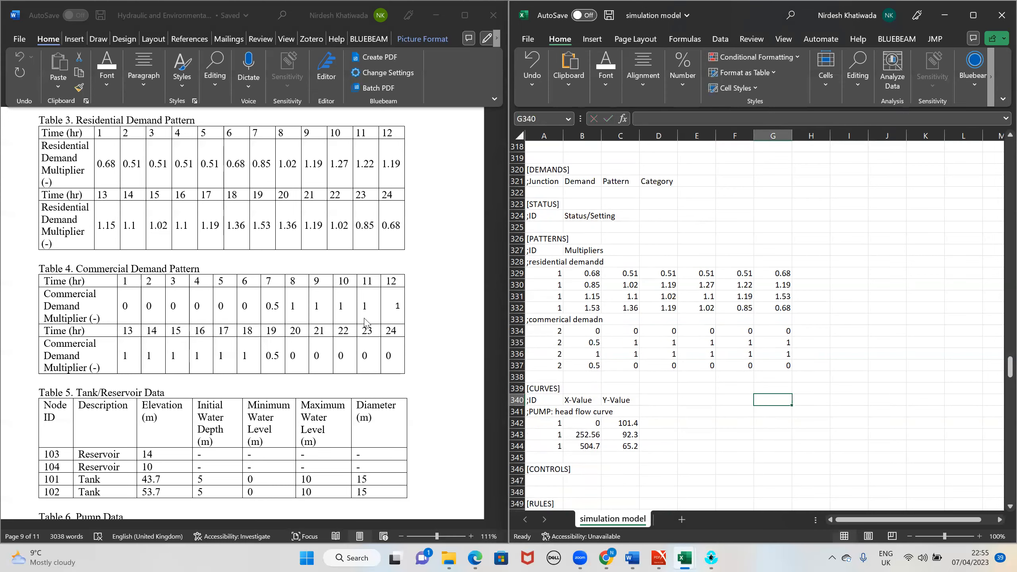
pyautogui.click(583, 320)
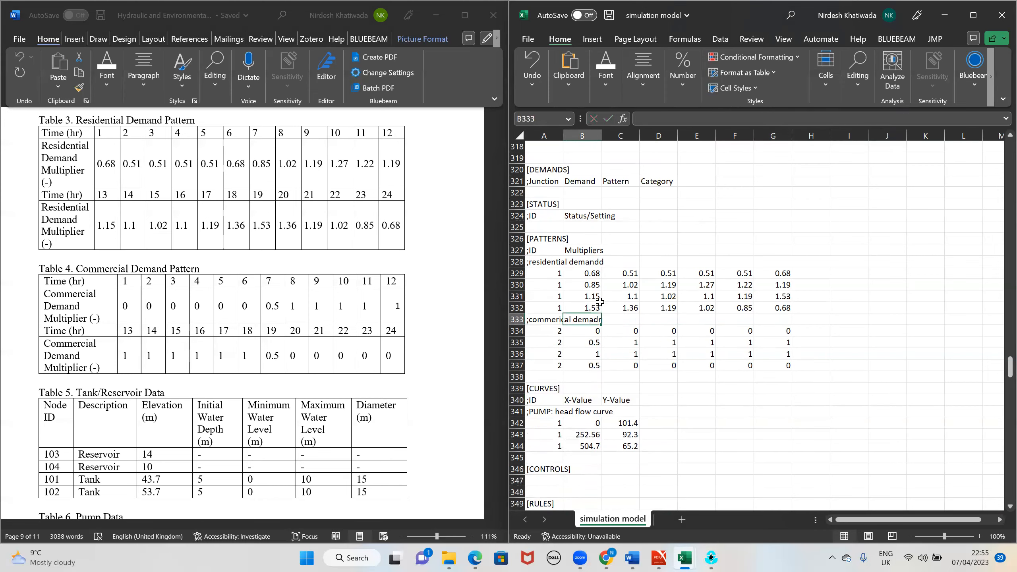
pyautogui.click(368, 357)
pyautogui.scroll(-3, 280, 361)
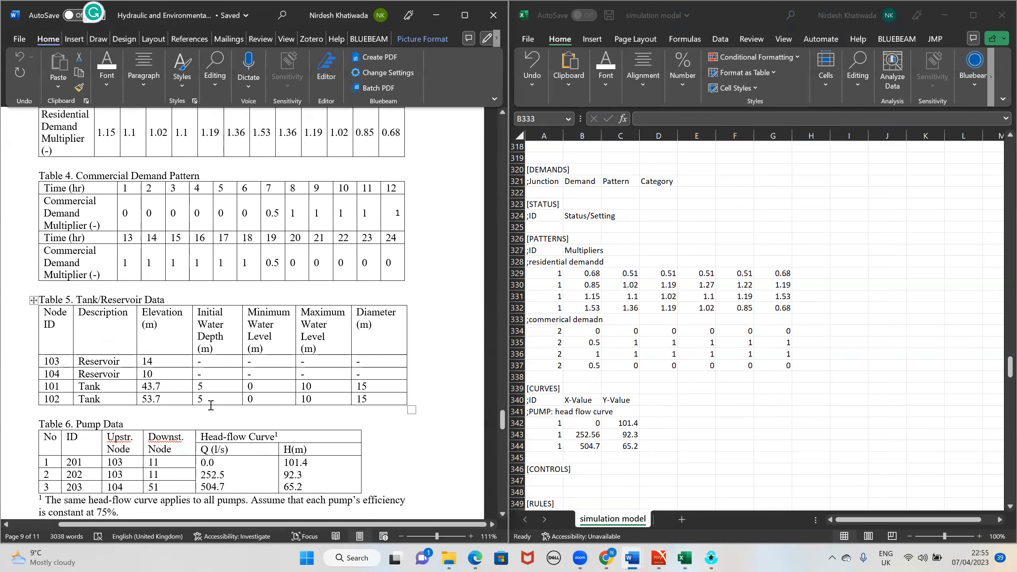
pyautogui.scroll(-1, 170, 421)
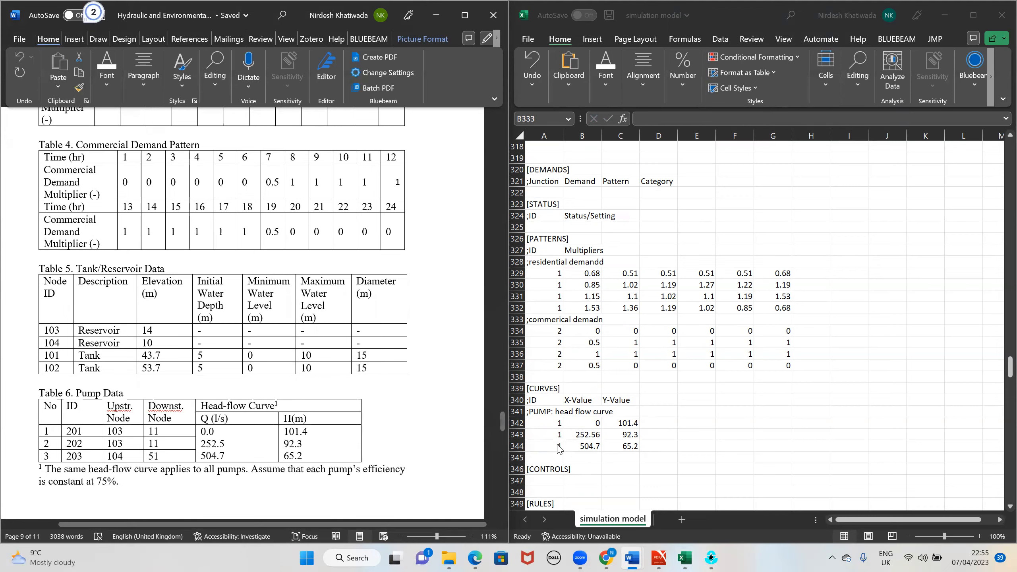
pyautogui.scroll(-2, 646, 461)
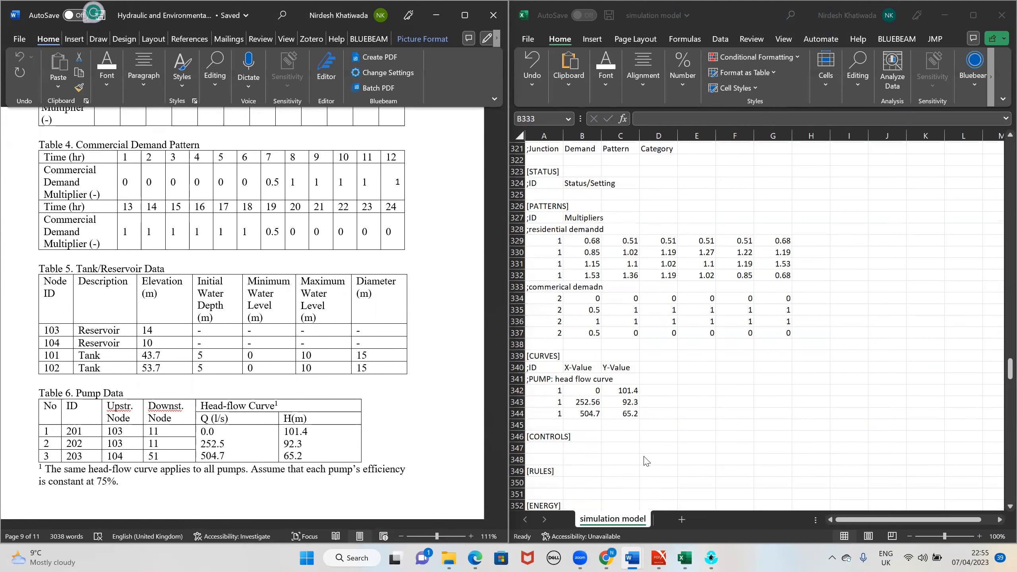
pyautogui.scroll(-1, 478, 455)
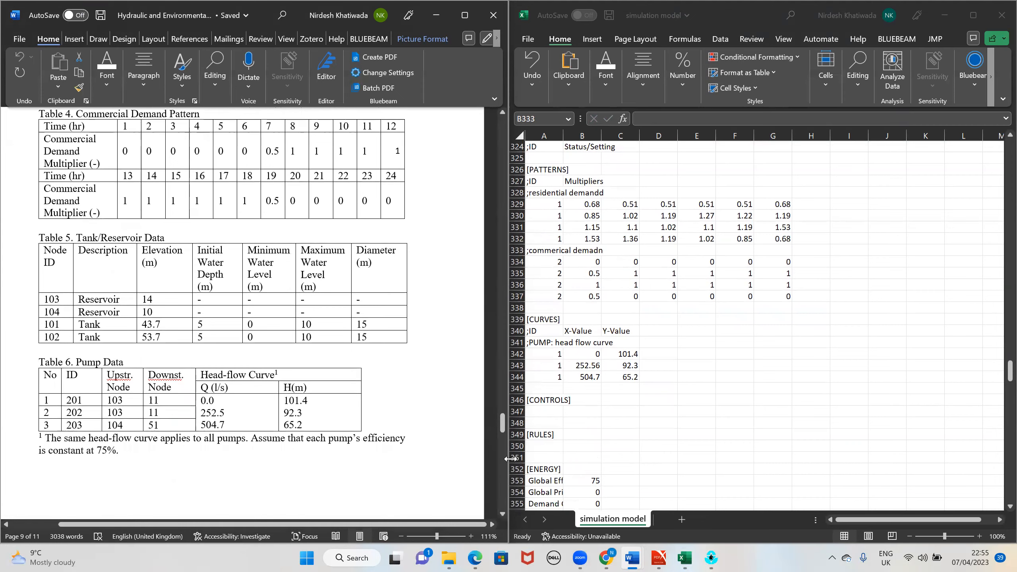
pyautogui.scroll(-1, 588, 464)
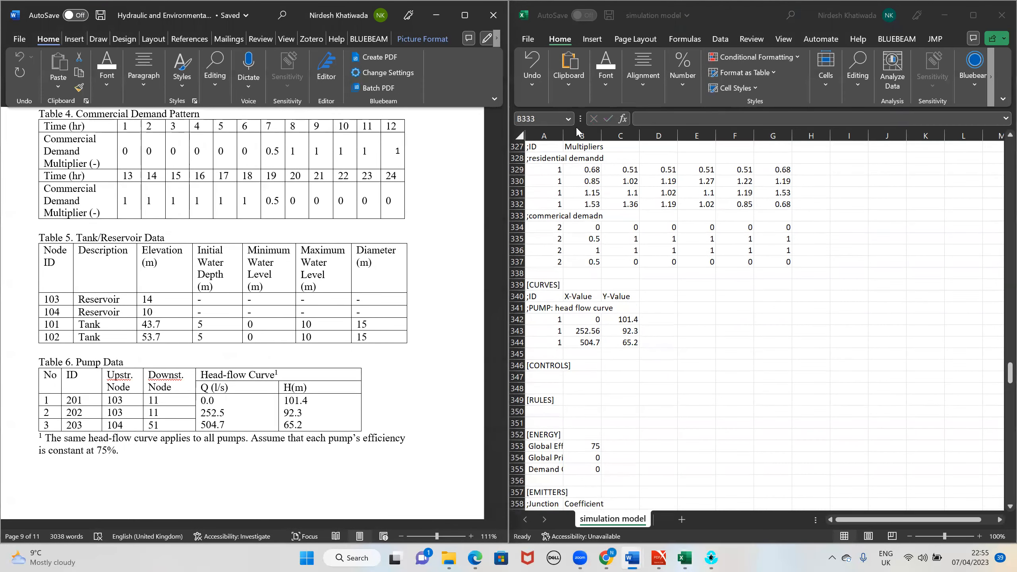
# Auto-fit the width of column A to its contents so the parameter labels are not cut off
pyautogui.doubleClick(564, 136)
pyautogui.click(563, 136)
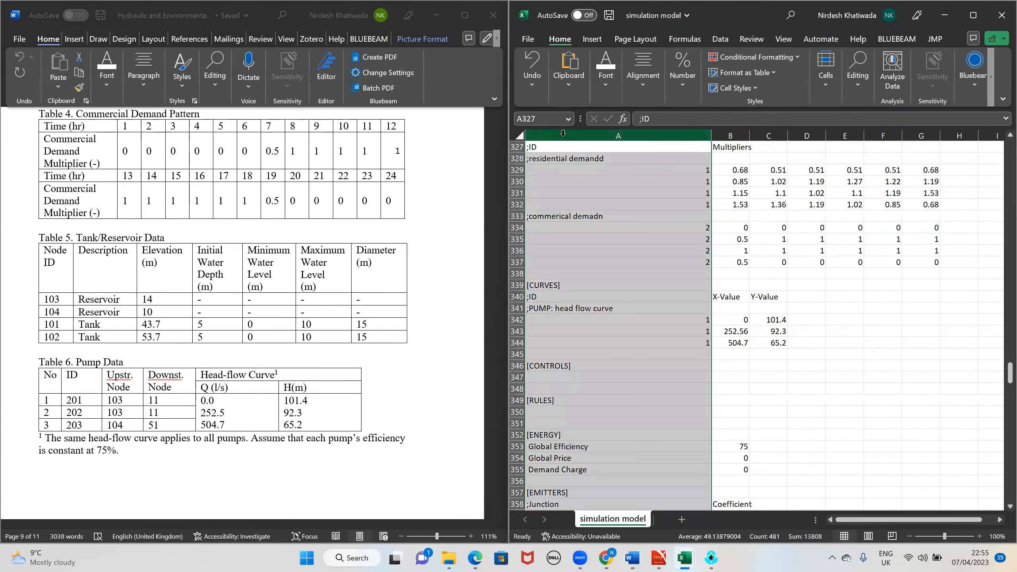
pyautogui.click(792, 456)
# Set the Duration in the [TIMES] section, cell B383, to 24 hours
pyautogui.scroll(-6, 302, 440)
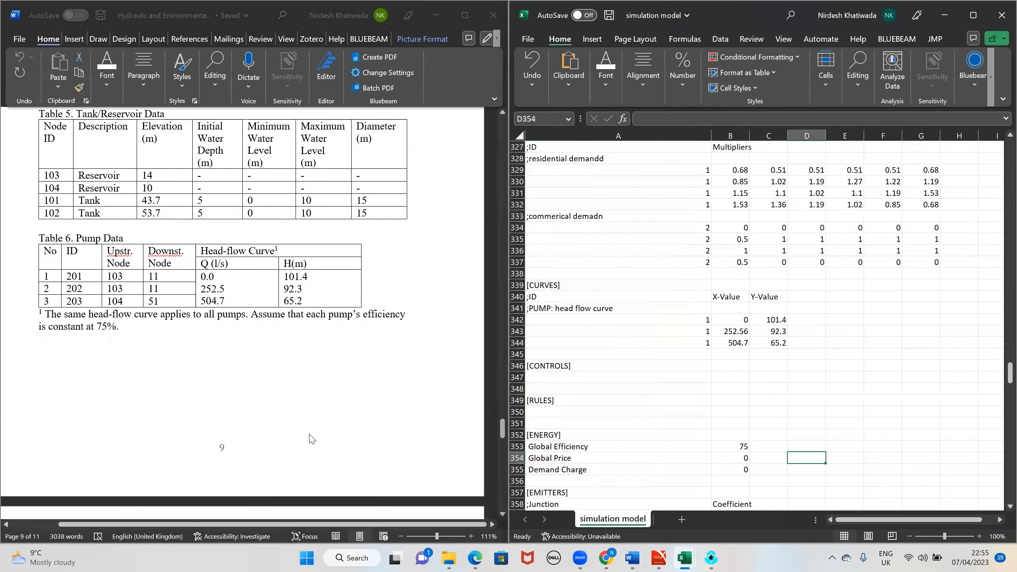
pyautogui.scroll(7, 332, 449)
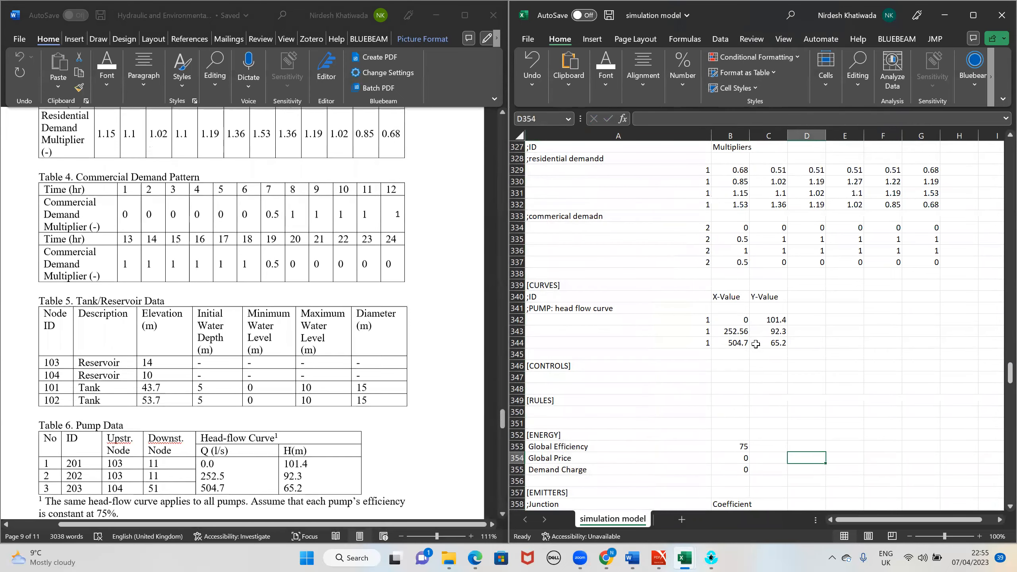
pyautogui.scroll(-5, 764, 376)
pyautogui.scroll(-9, 764, 377)
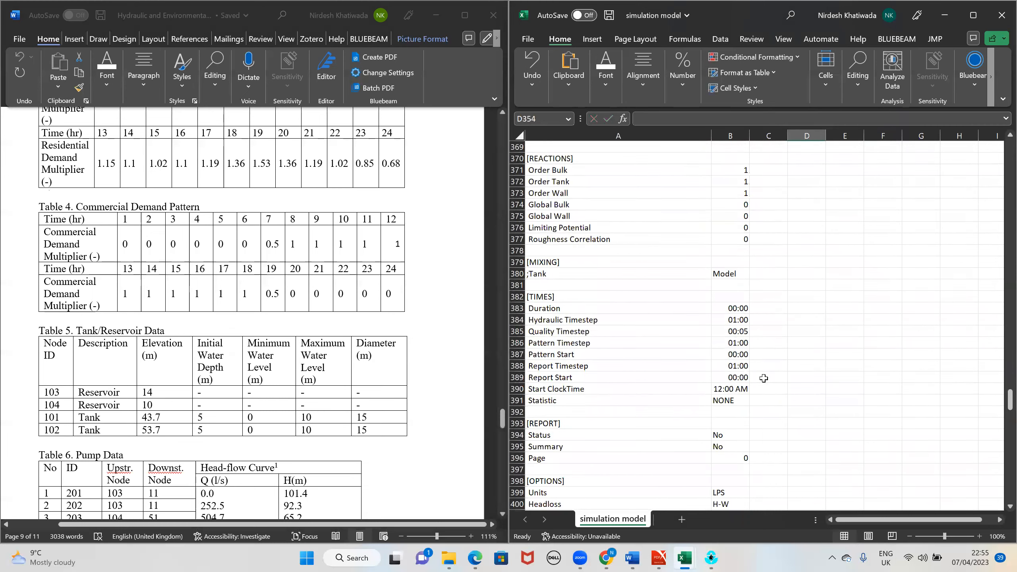
pyautogui.click(736, 308)
pyautogui.click(651, 119)
pyautogui.press('BackSpace')
pyautogui.press('BackSpace')
pyautogui.write('24')
pyautogui.click(849, 413)
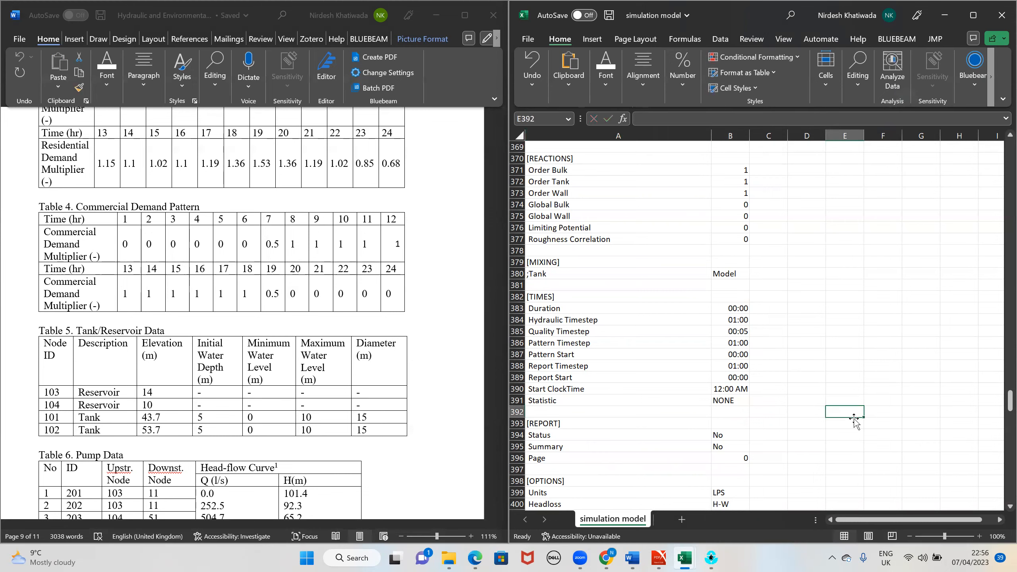
# Apply the hh:mm:ss custom number format to the Duration value in cell B383
pyautogui.click(741, 306)
pyautogui.click(973, 15)
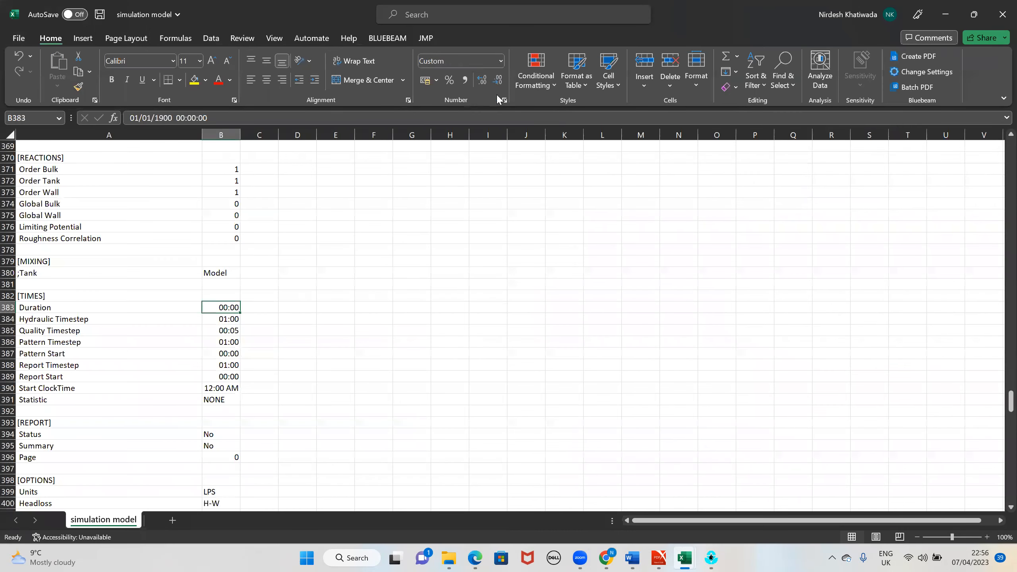
pyautogui.click(500, 60)
pyautogui.click(512, 401)
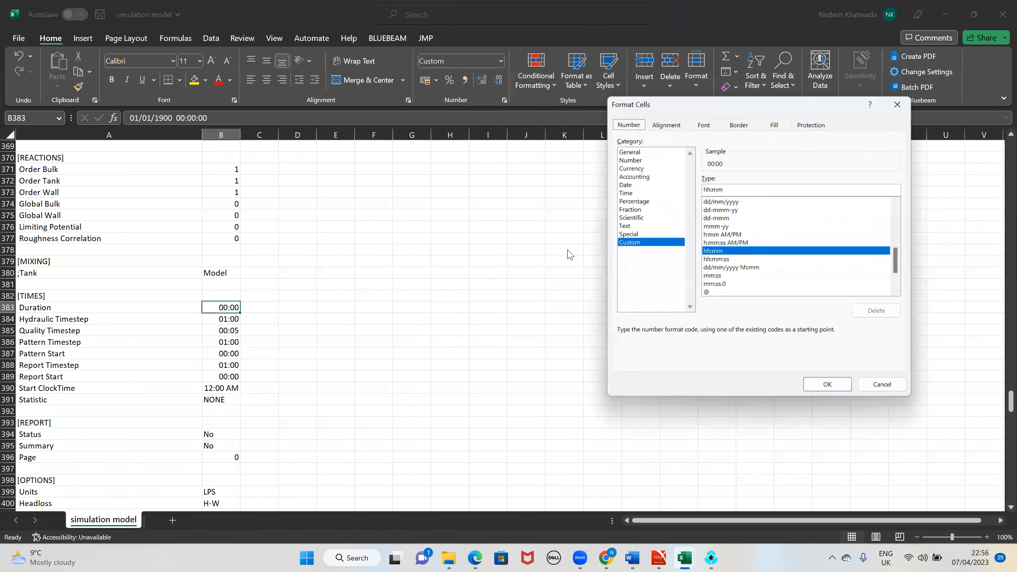
pyautogui.click(727, 260)
pyautogui.click(829, 386)
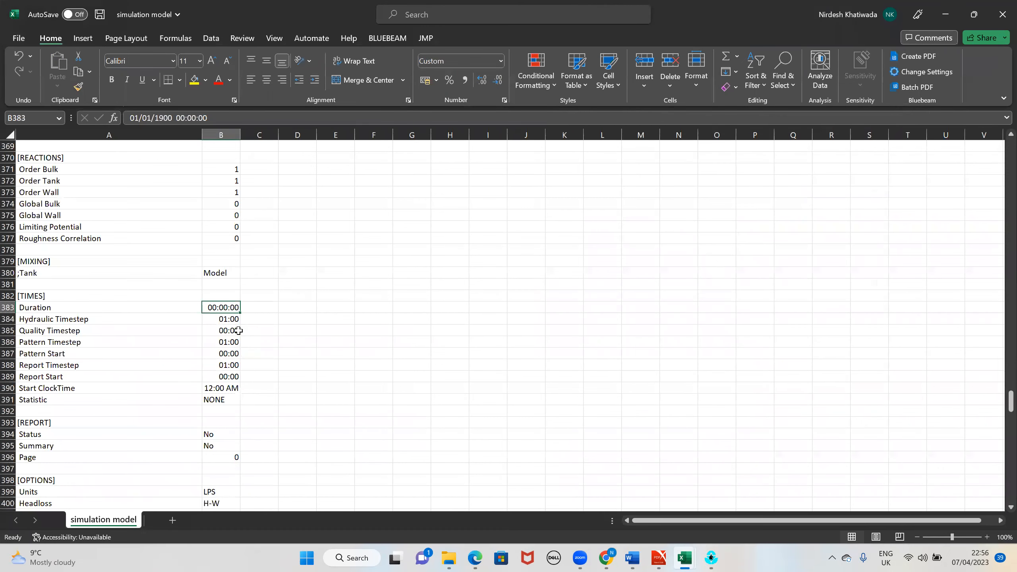
# Enter 24:00:00 as the Duration in cell B383 of the [TIMES] section
pyautogui.click(185, 118)
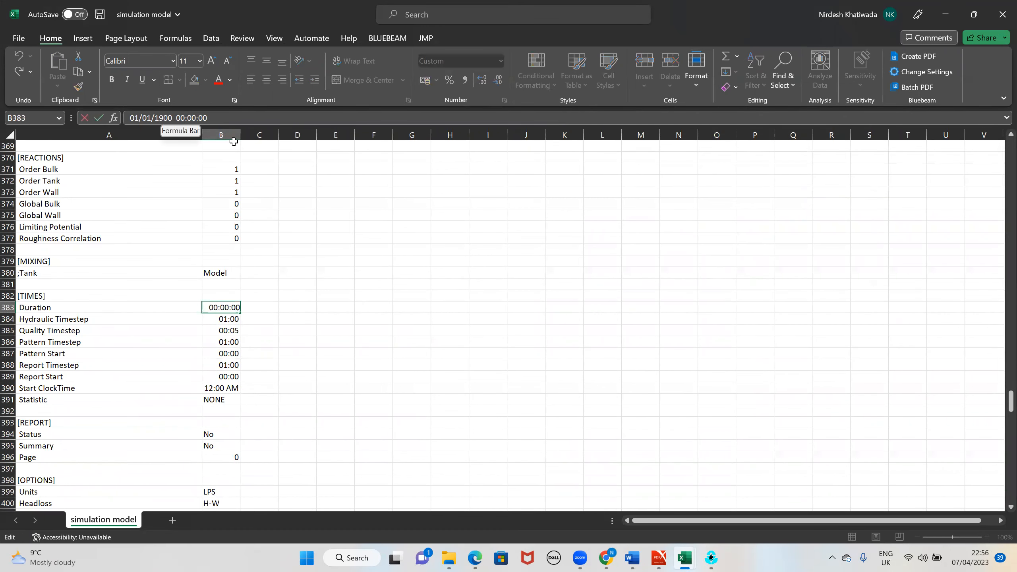
pyautogui.press('BackSpace')
pyautogui.press('BackSpace')
pyautogui.write('24')
pyautogui.press('Return')
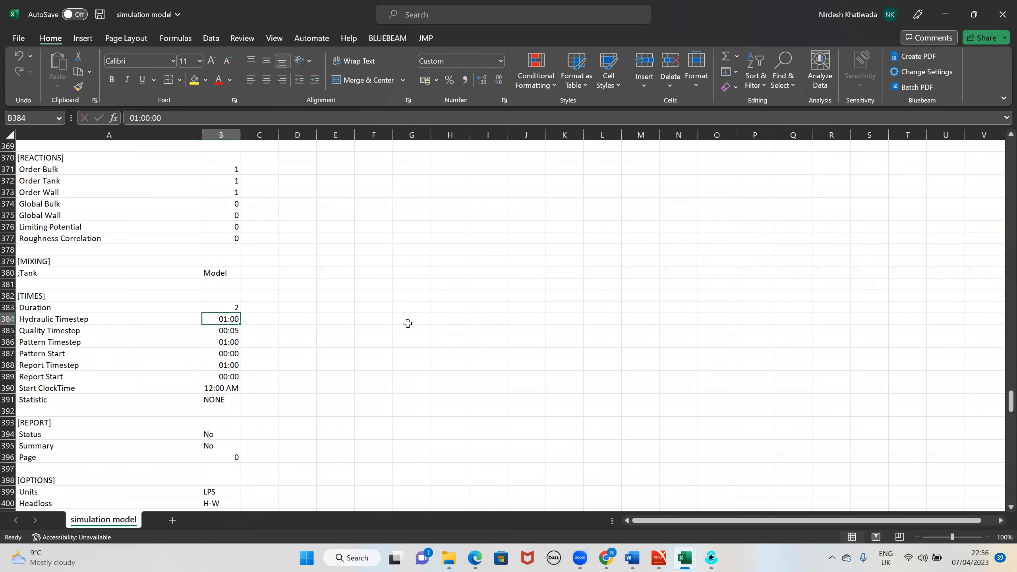
pyautogui.click(208, 307)
pyautogui.doubleClick(208, 308)
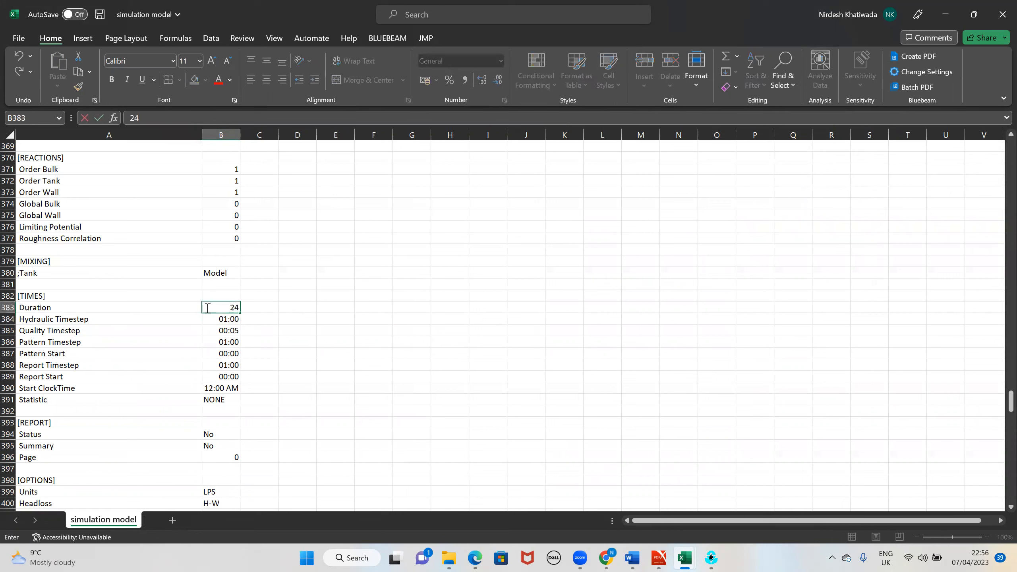
pyautogui.write(':00:00')
pyautogui.press('Return')
# Look over the [OPTIONS] and [COORDINATES] sections, save the simulation model file and close it
pyautogui.scroll(-4, 389, 408)
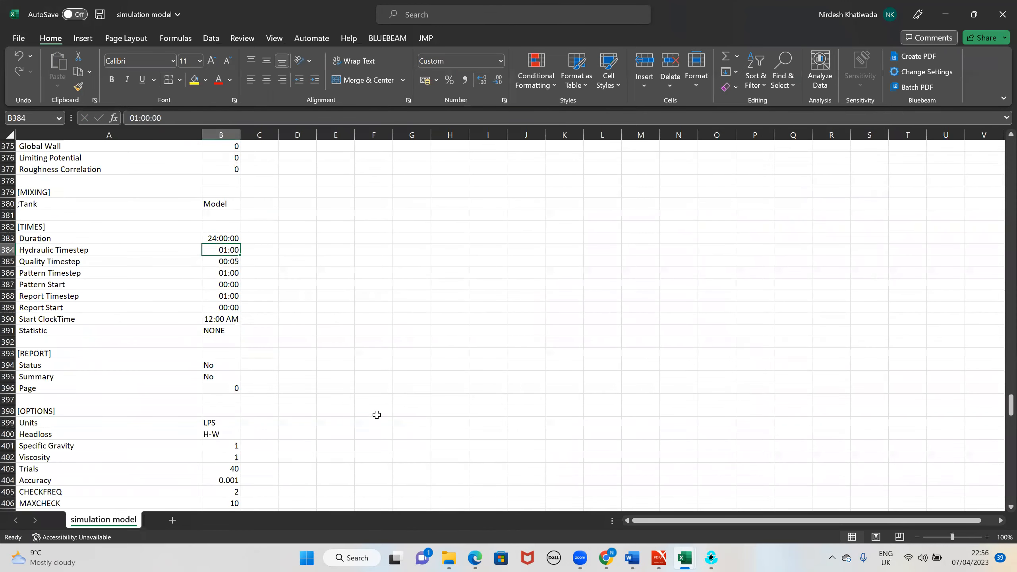
pyautogui.scroll(-17, 370, 409)
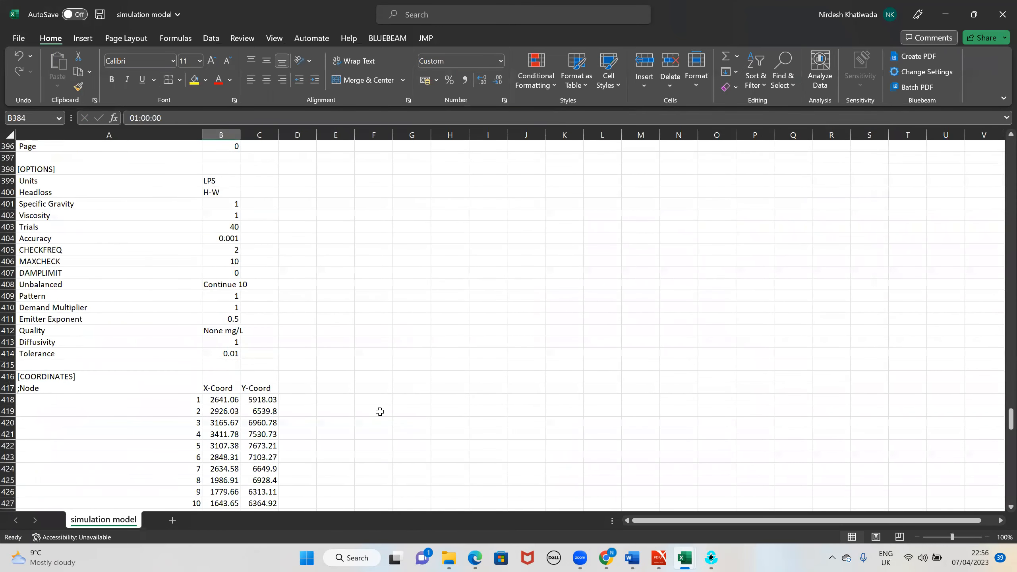
pyautogui.scroll(-14, 380, 425)
pyautogui.scroll(17, 388, 428)
pyautogui.click(22, 35)
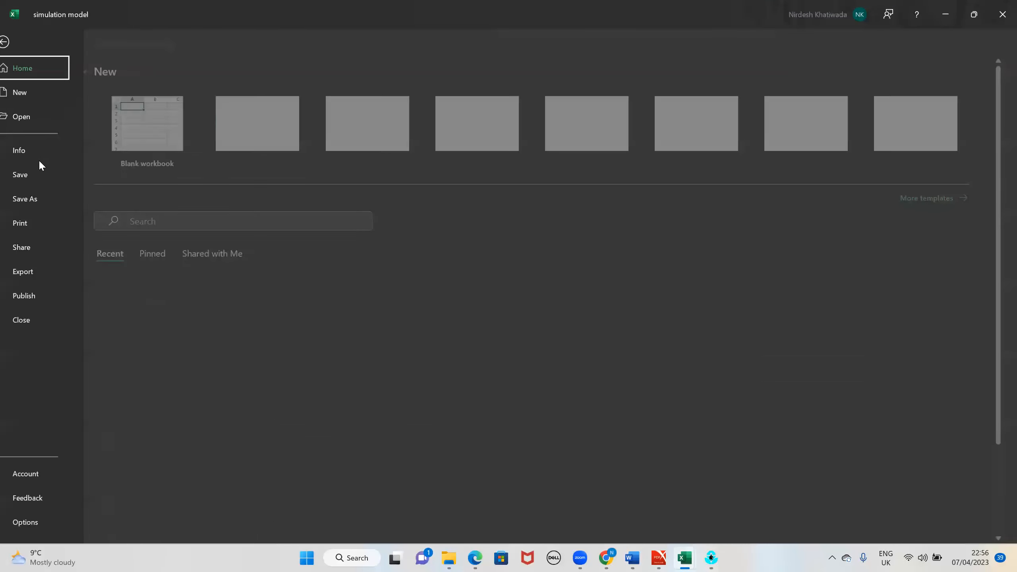
pyautogui.click(38, 175)
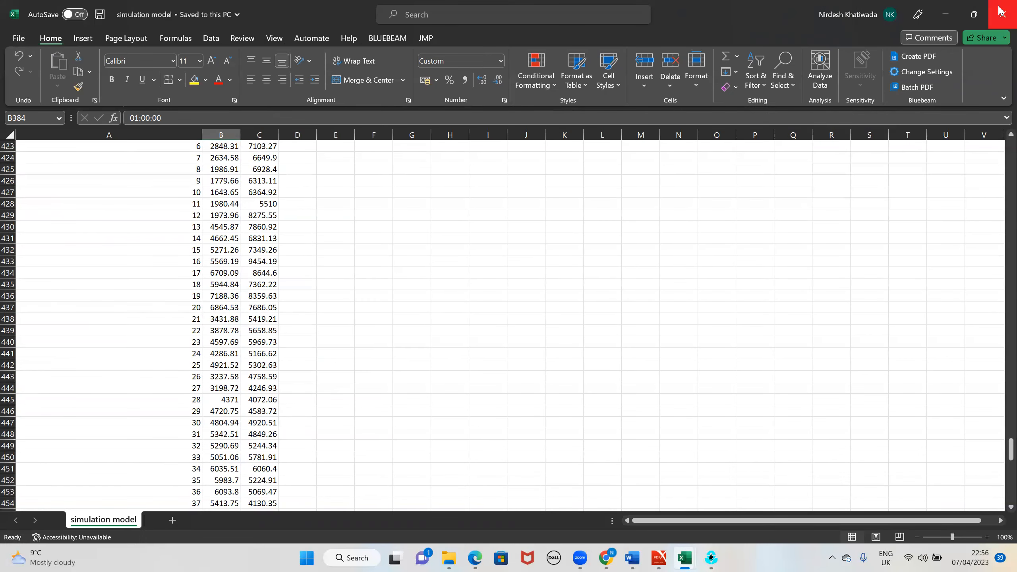
pyautogui.click(1001, 12)
# Switch to EPANET 2 and open the simulation model input file, discarding the changes to the current project
pyautogui.click(711, 558)
pyautogui.click(8, 21)
pyautogui.moveTo(54, 91)
pyautogui.click(194, 117)
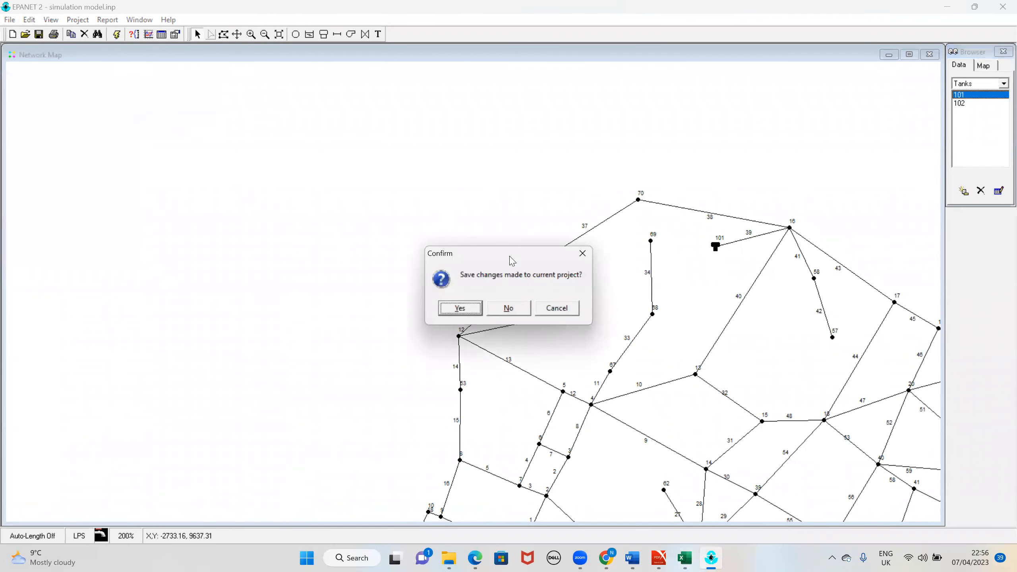
pyautogui.click(497, 311)
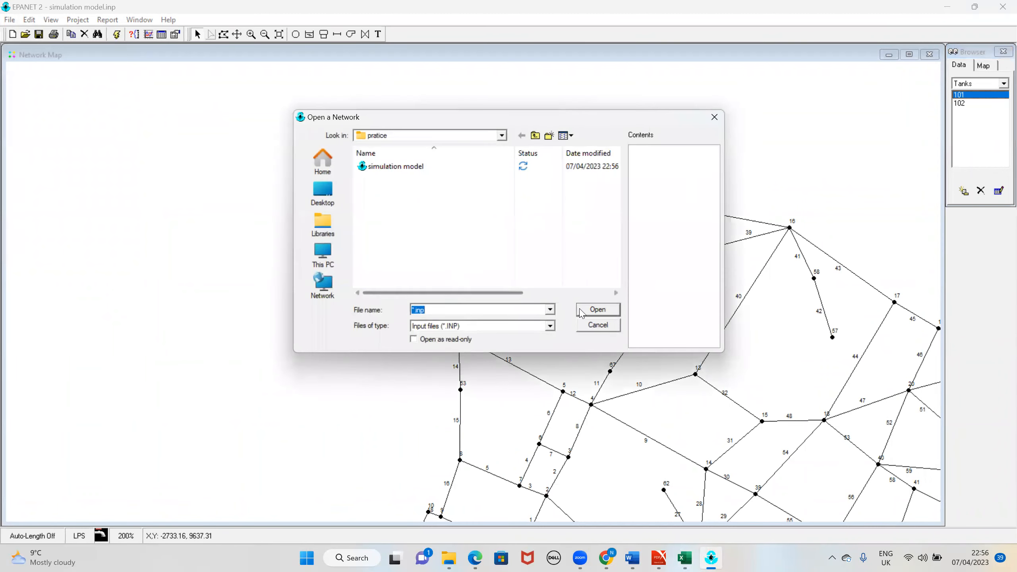
pyautogui.click(431, 167)
pyautogui.click(597, 311)
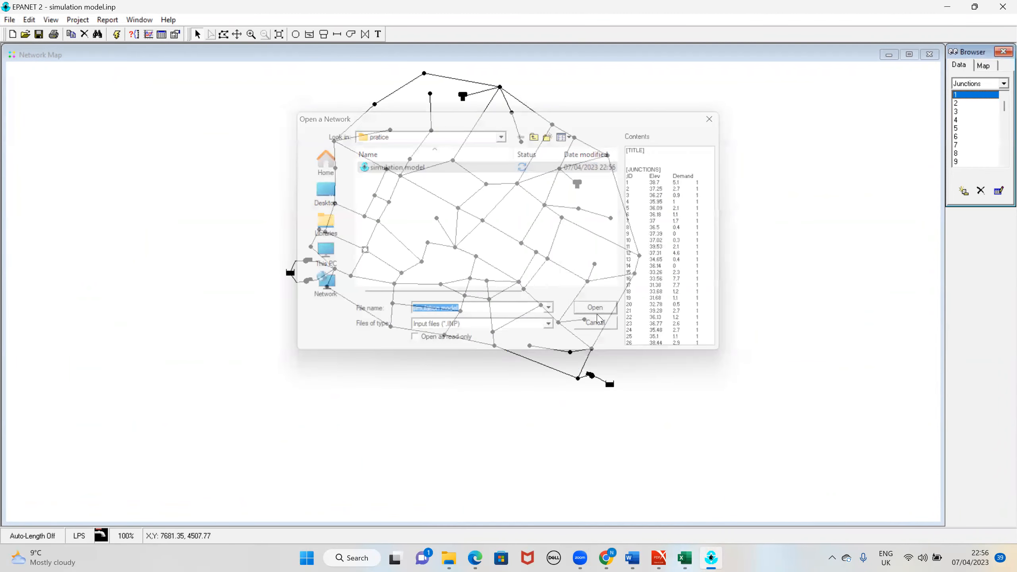
# Check the properties of pipe 13 and pipe 15 on the network map, closing each afterwards
pyautogui.click(372, 165)
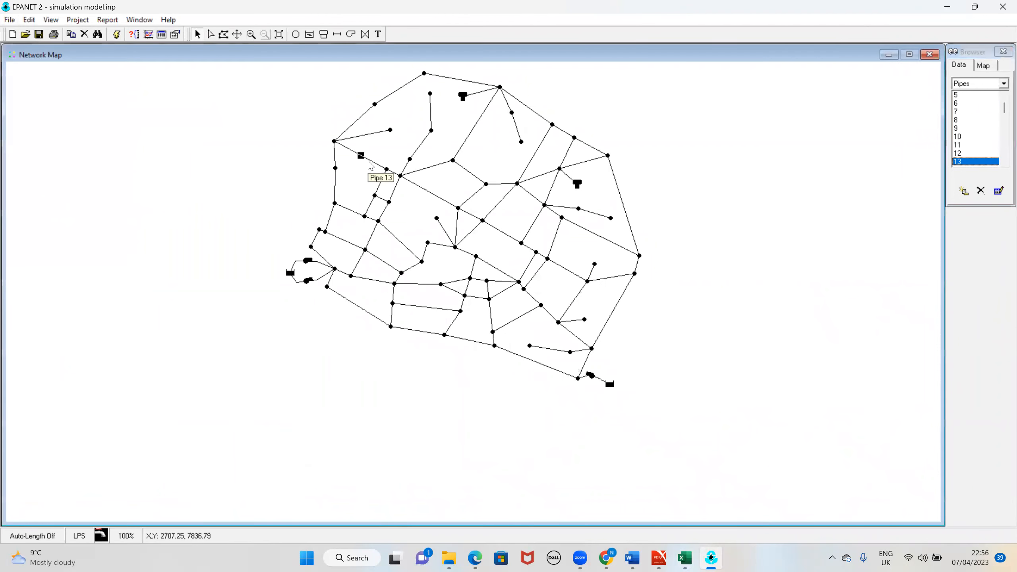
pyautogui.doubleClick(371, 165)
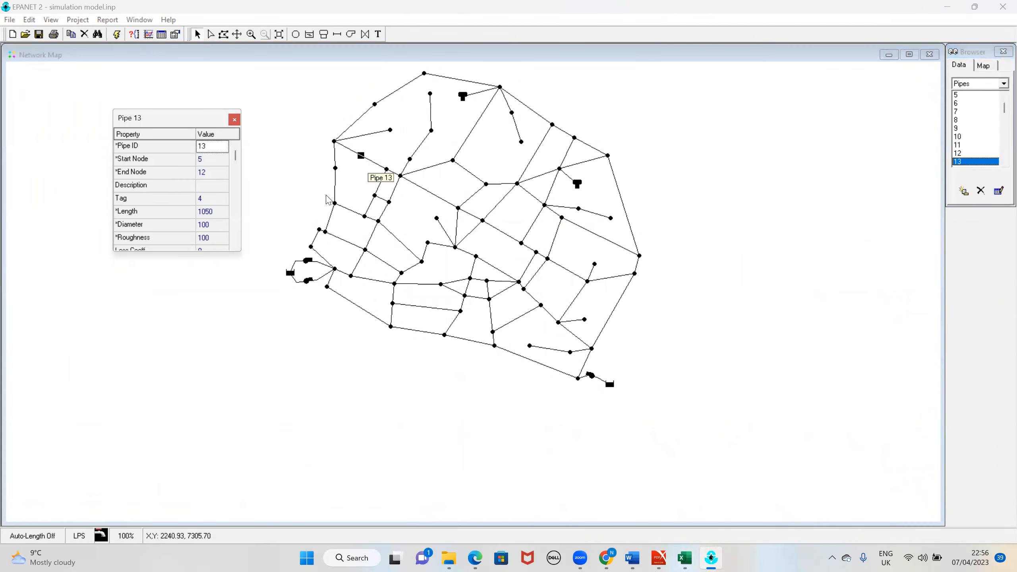
pyautogui.click(234, 120)
pyautogui.click(336, 193)
pyautogui.doubleClick(336, 193)
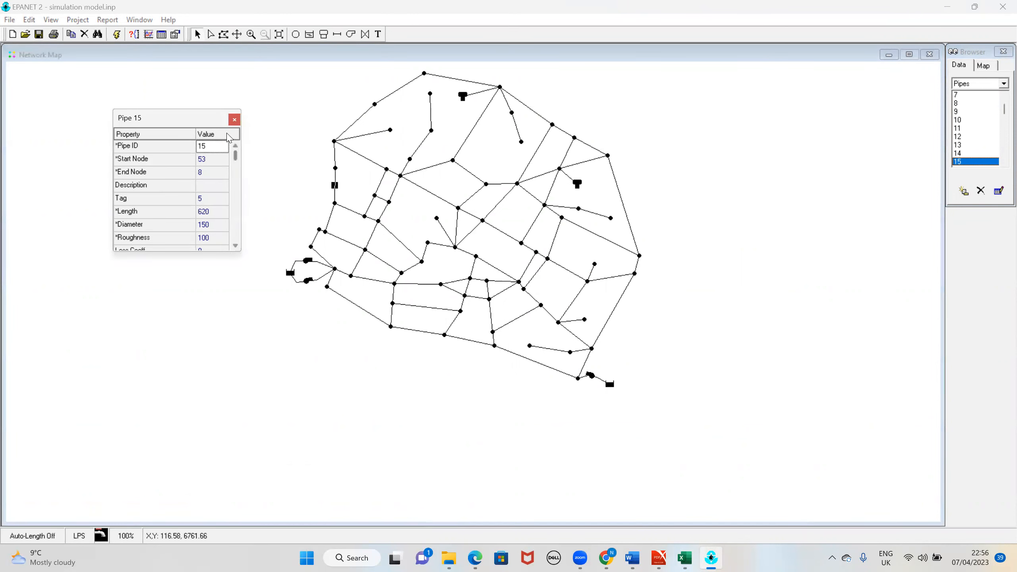
pyautogui.click(234, 120)
pyautogui.rightClick(851, 235)
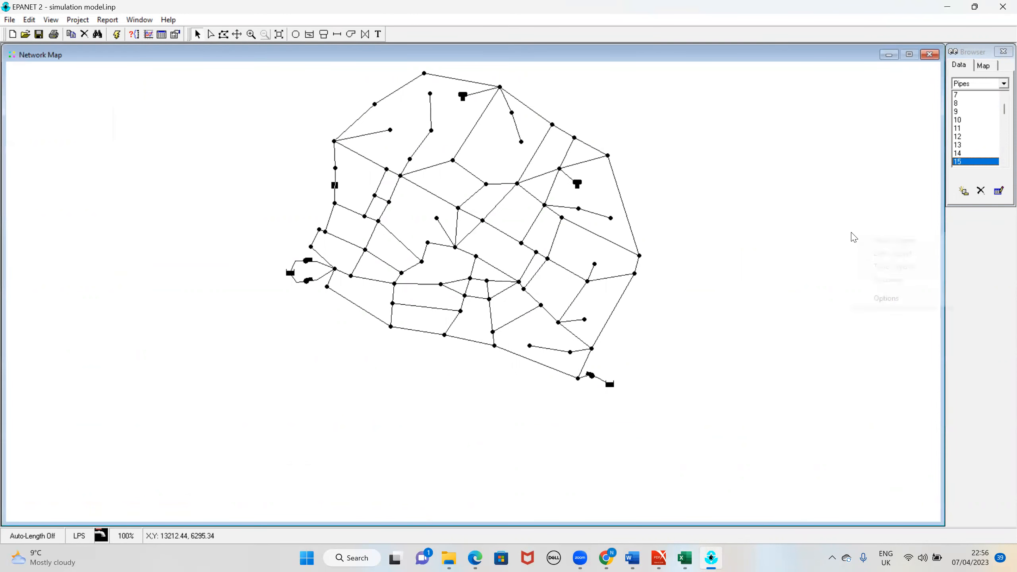
pyautogui.click(793, 271)
# Examine the multipliers and charts of demand patterns 2 and 1 in the Pattern Editor
pyautogui.click(989, 95)
pyautogui.click(1003, 83)
pyautogui.click(977, 150)
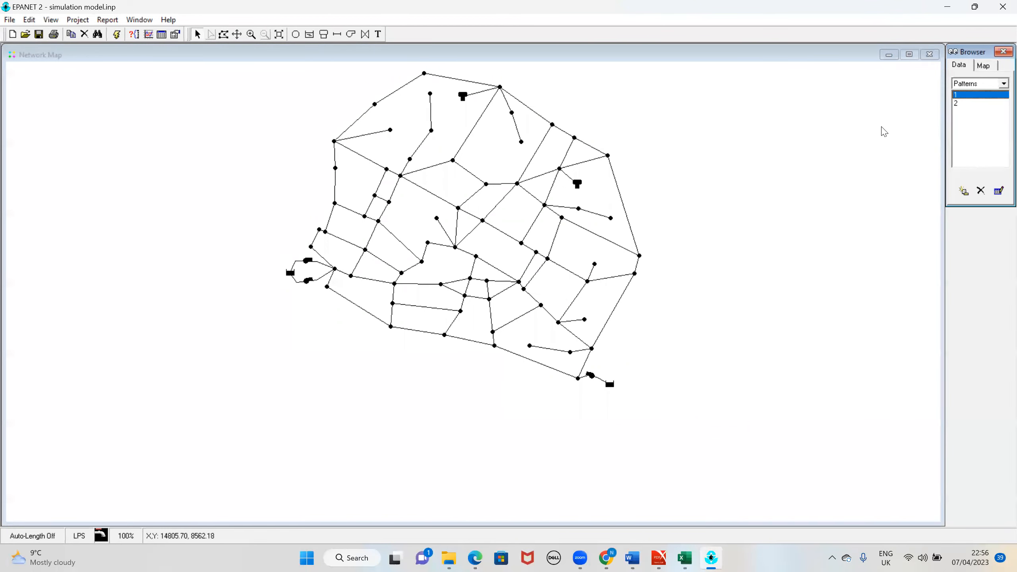
pyautogui.doubleClick(967, 104)
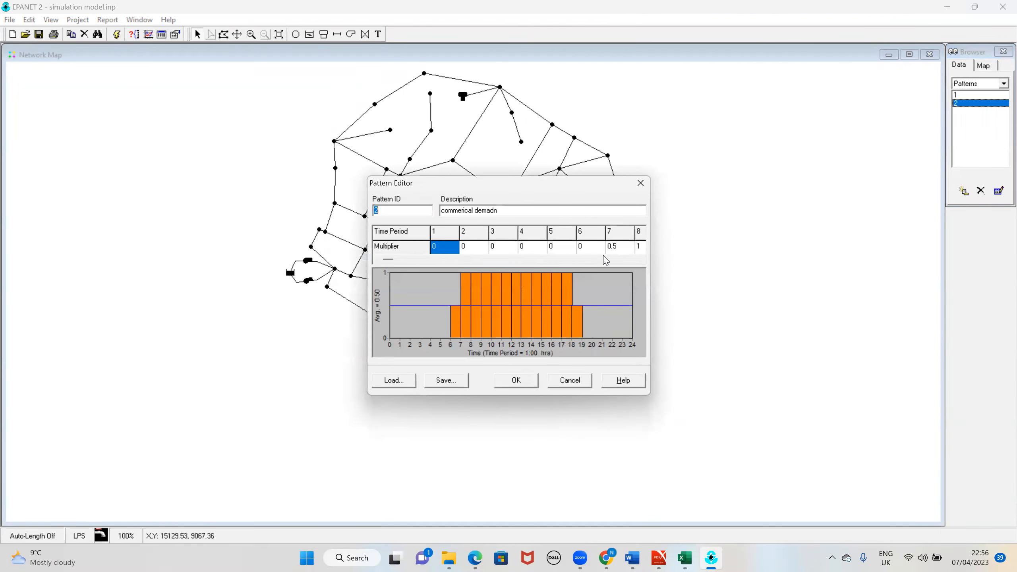
pyautogui.click(630, 260)
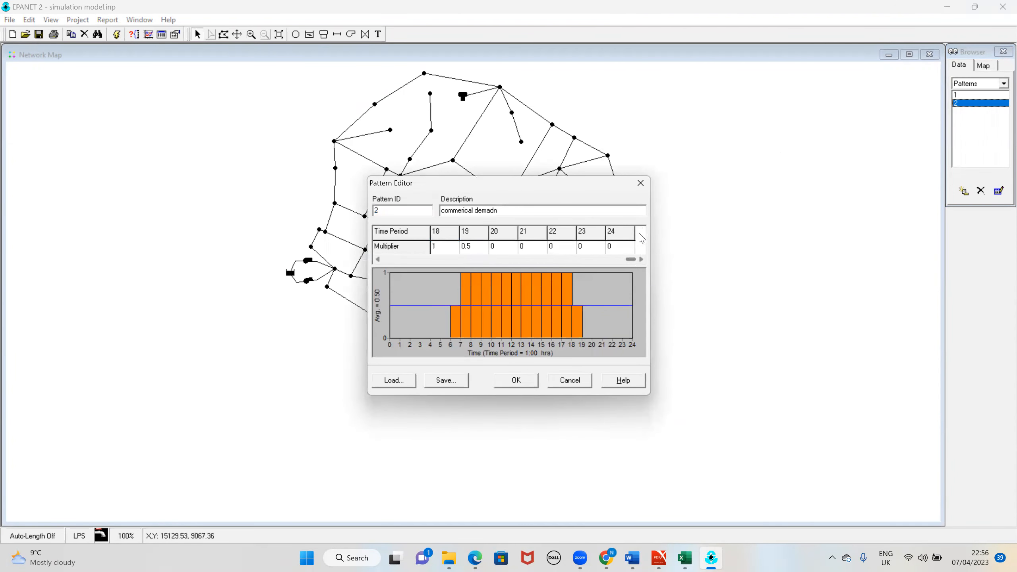
pyautogui.click(640, 184)
pyautogui.doubleClick(981, 97)
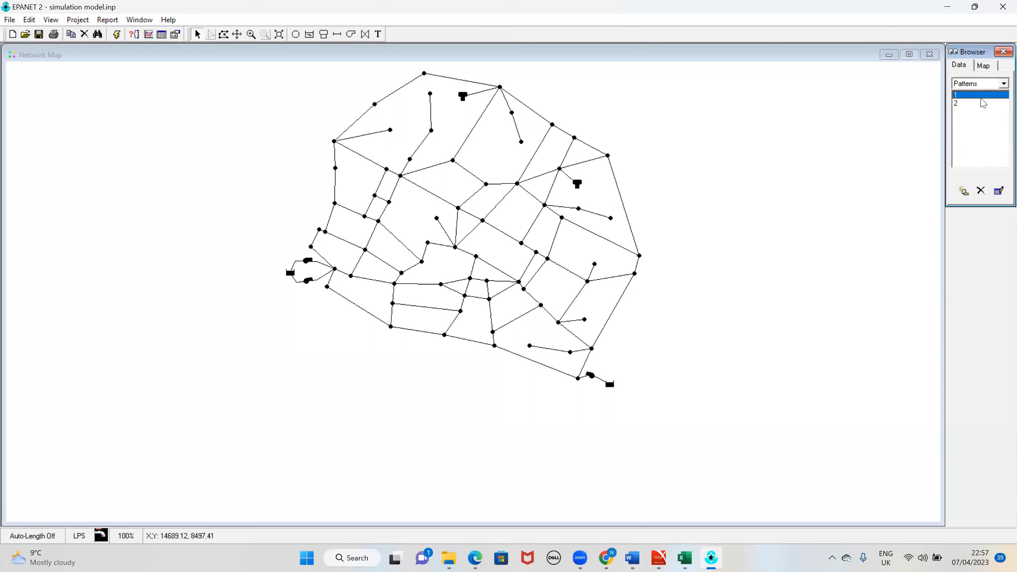
pyautogui.click(641, 183)
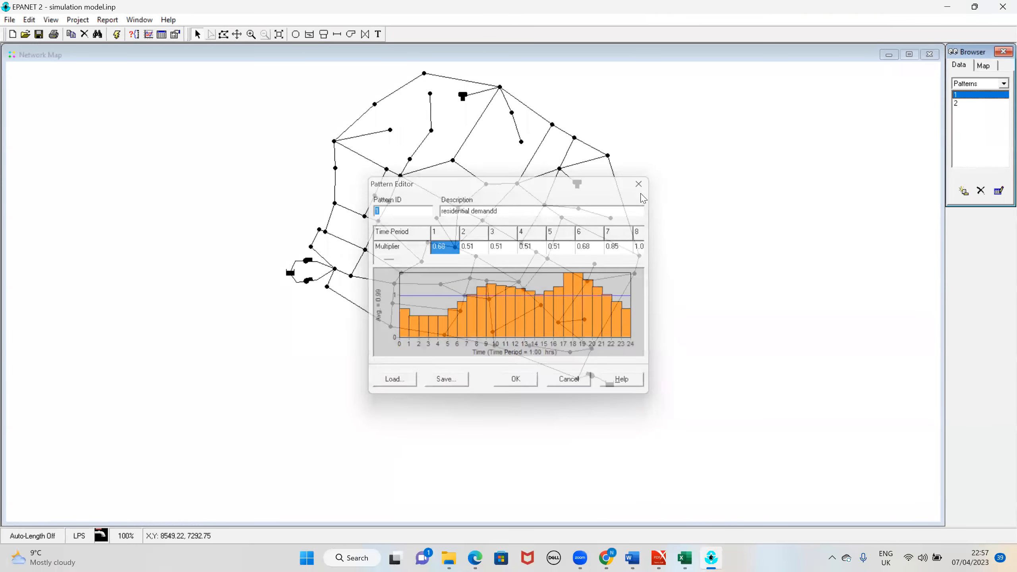
# Turn on node IDs, node values, link IDs, link values and transparent text in the map's notation options
pyautogui.rightClick(674, 118)
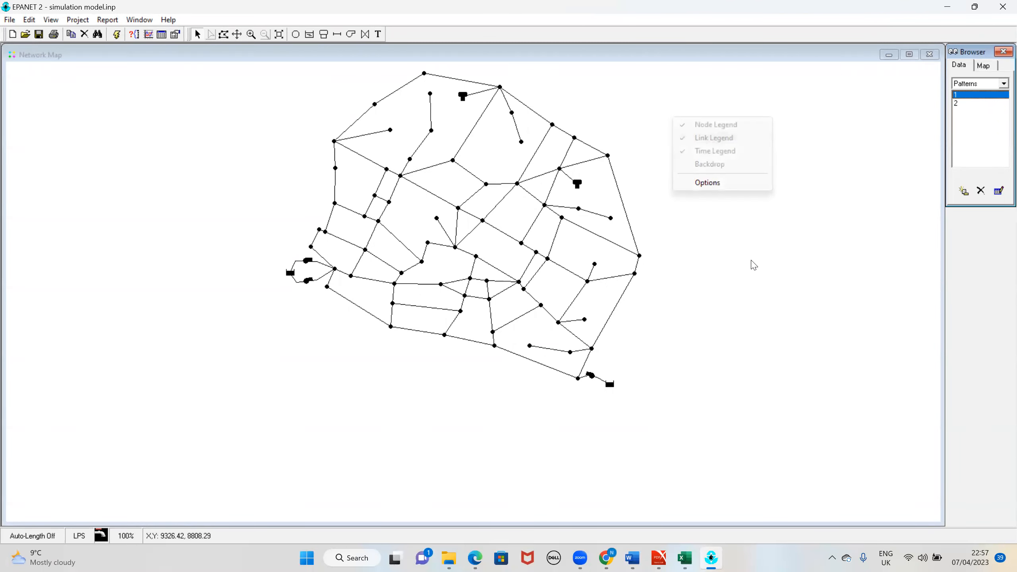
pyautogui.rightClick(712, 170)
pyautogui.click(739, 237)
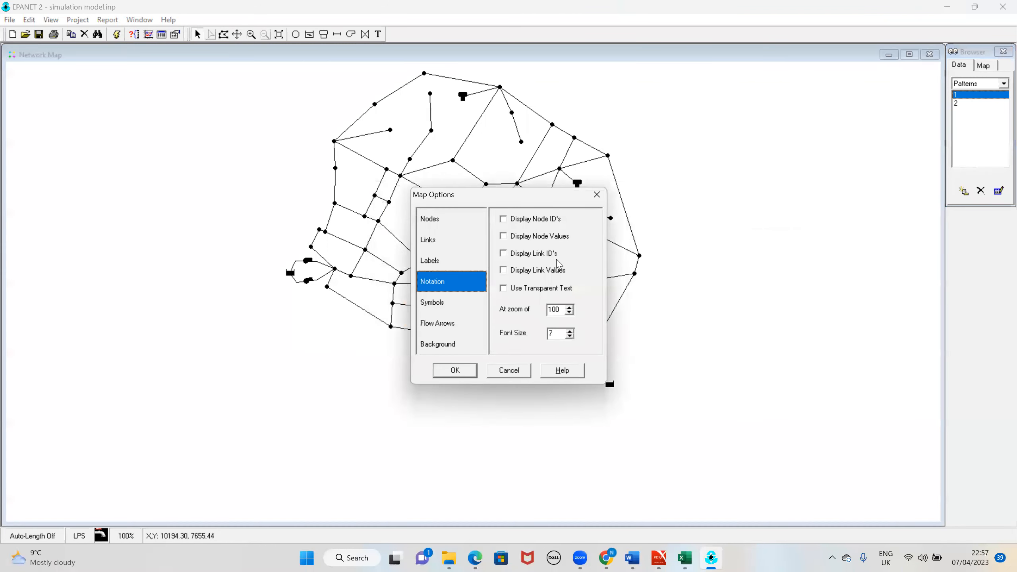
pyautogui.click(504, 219)
pyautogui.click(504, 236)
pyautogui.click(504, 253)
pyautogui.click(504, 270)
pyautogui.click(503, 288)
pyautogui.click(455, 370)
# Set the Pump Curve of pump 201, between reservoir 103 and node 11, to 1
pyautogui.click(251, 35)
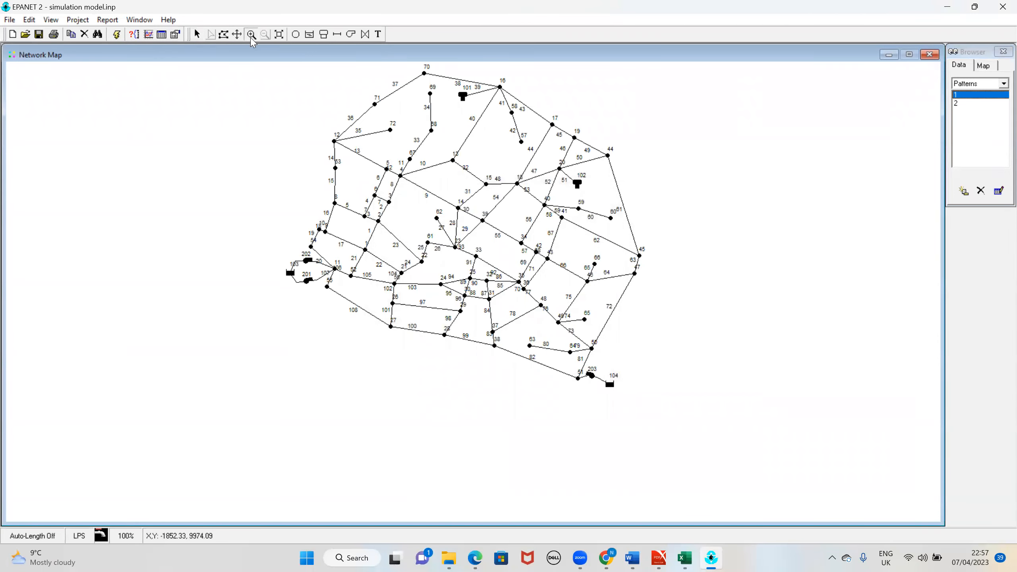
pyautogui.click(408, 297)
pyautogui.click(196, 34)
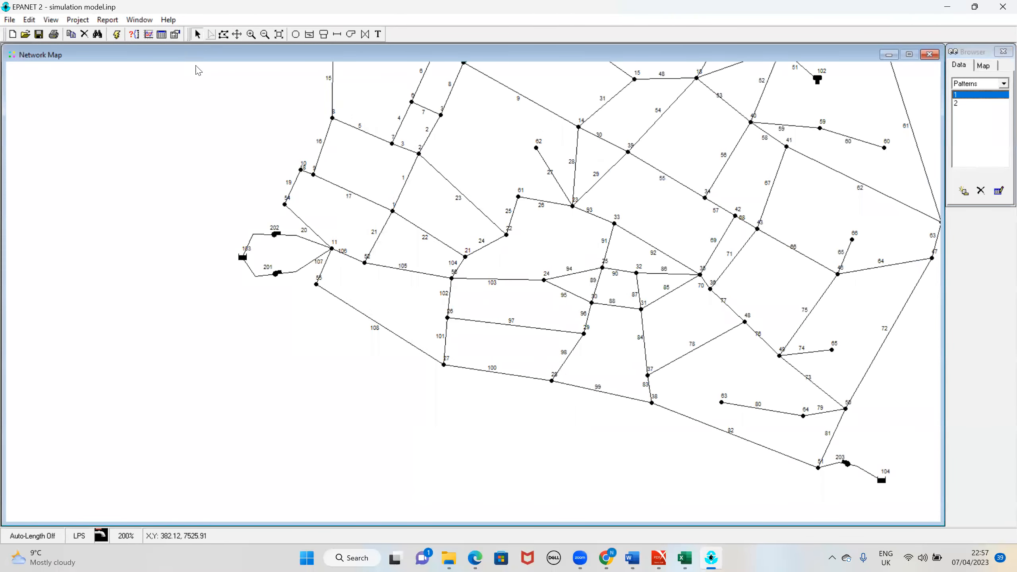
pyautogui.doubleClick(276, 274)
pyautogui.click(226, 210)
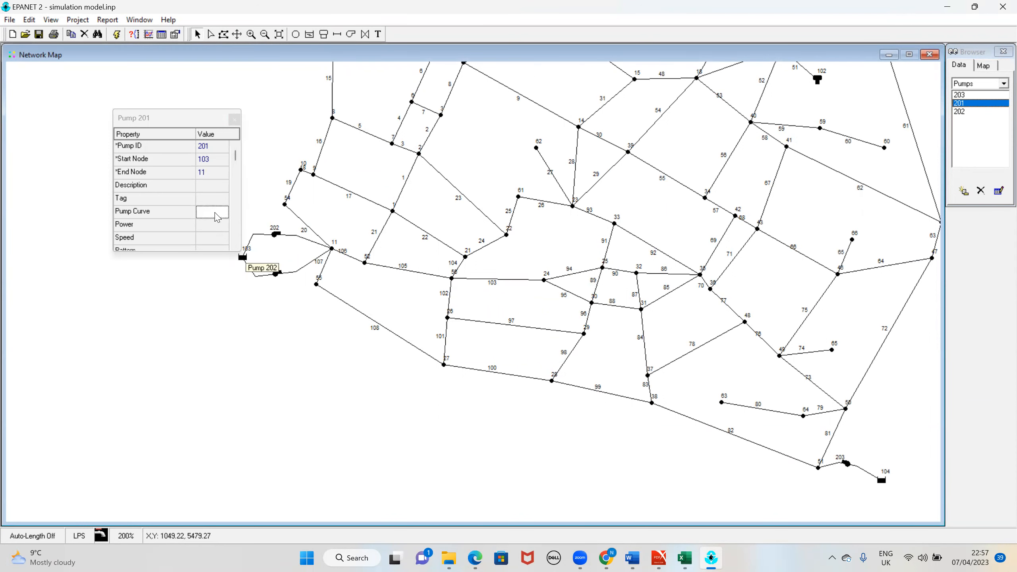
pyautogui.click(215, 213)
pyautogui.click(216, 212)
pyautogui.click(222, 271)
pyautogui.click(229, 220)
pyautogui.scroll(-5, 228, 221)
pyautogui.scroll(4, 229, 222)
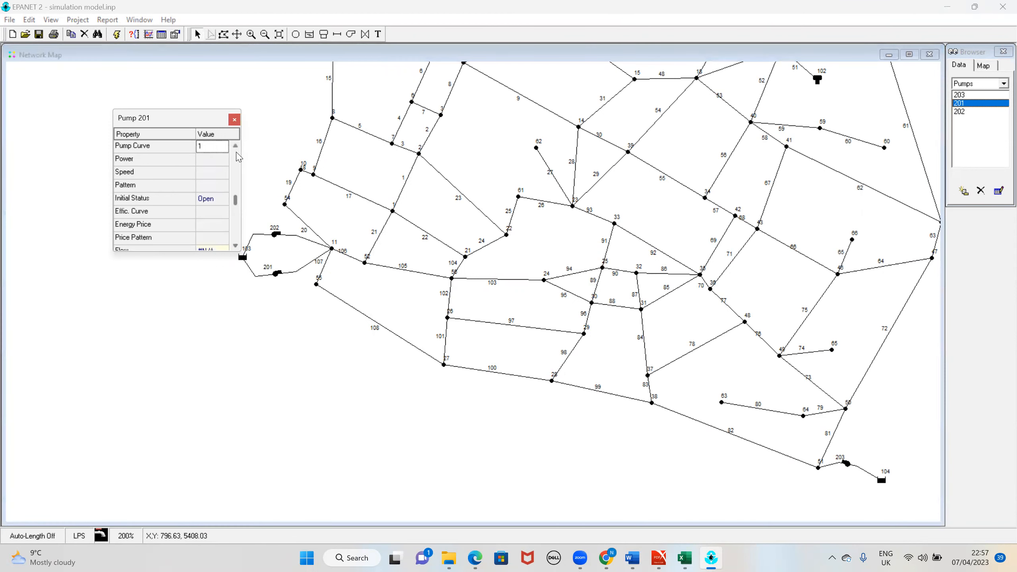
pyautogui.click(234, 120)
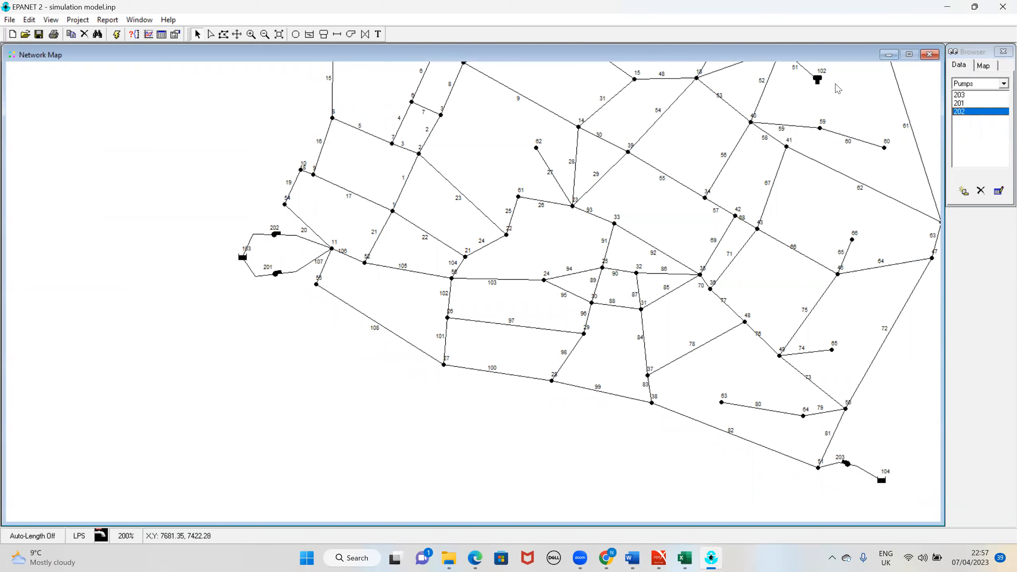
# Reopen pump 201's properties and check its curve, status and remaining fields
pyautogui.doubleClick(974, 103)
pyautogui.scroll(1, 192, 223)
pyautogui.scroll(1, 193, 225)
pyautogui.scroll(-6, 194, 240)
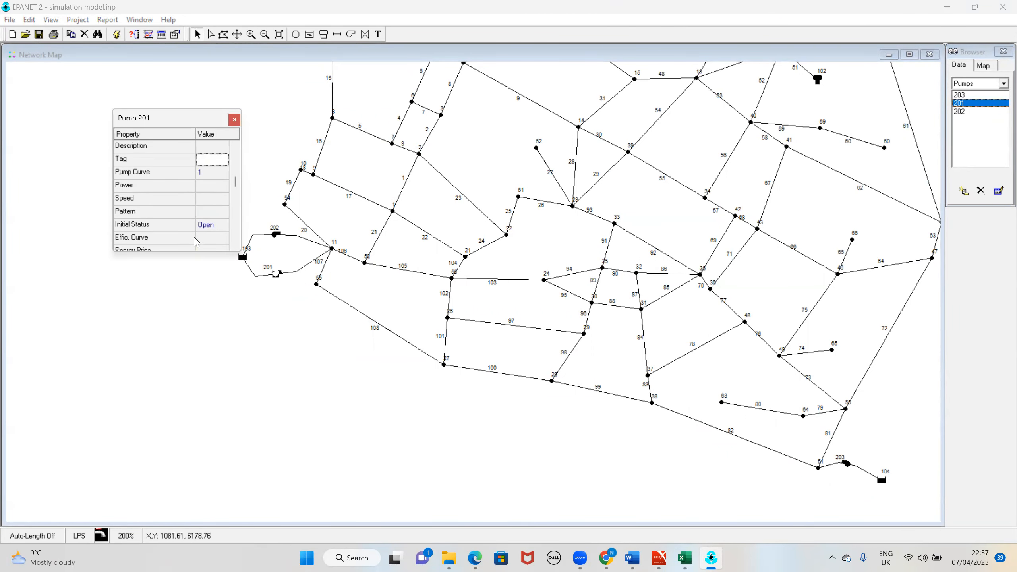
pyautogui.scroll(-3, 192, 246)
pyautogui.scroll(12, 196, 232)
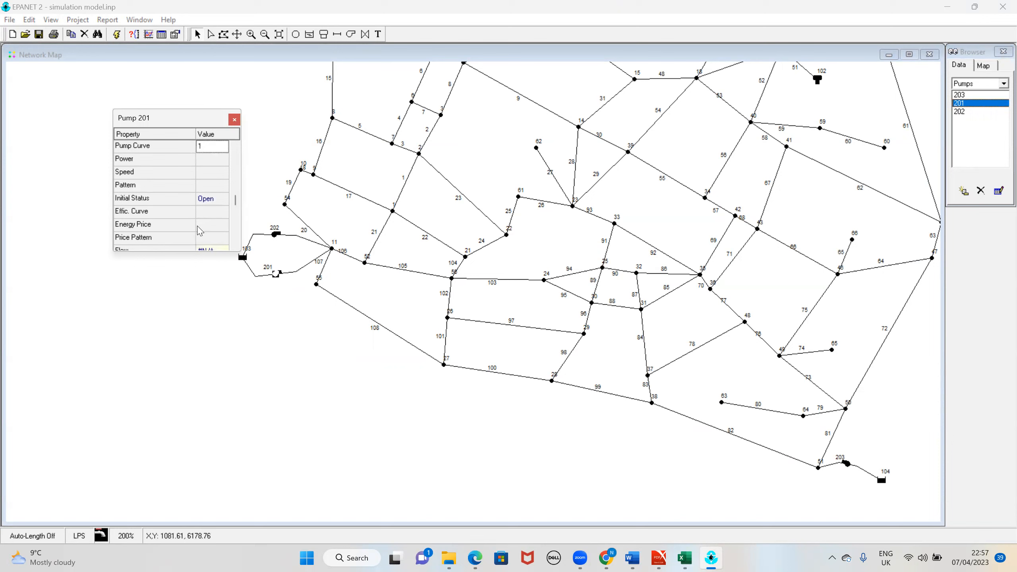
# Set the Pump Curve of pump 203 to 1, and bring up pump 202's properties
pyautogui.click(961, 95)
pyautogui.click(201, 214)
pyautogui.write('1')
pyautogui.click(962, 112)
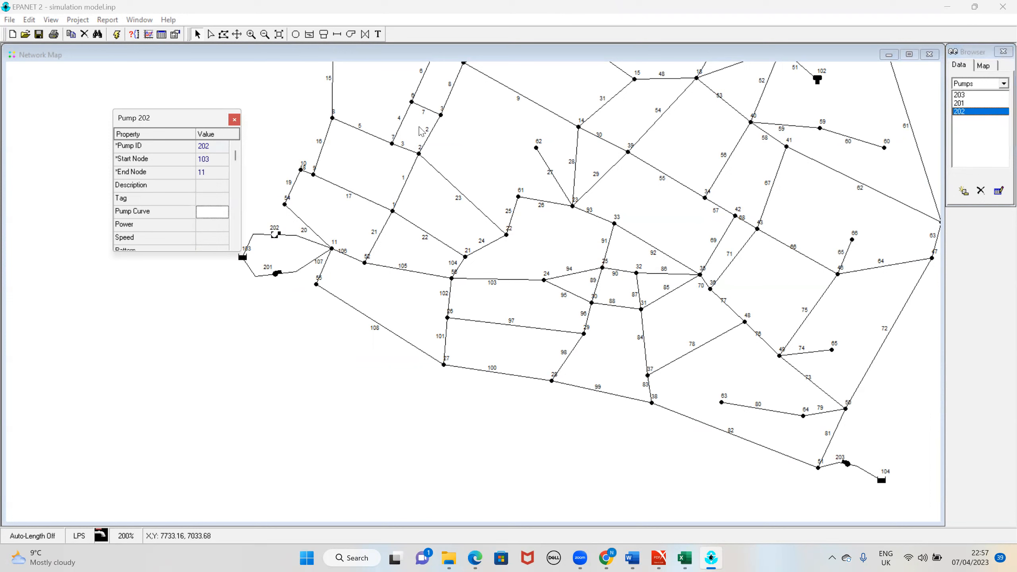
pyautogui.click(234, 120)
# List the network's curves in the data browser and check curve 1
pyautogui.click(977, 84)
pyautogui.click(982, 90)
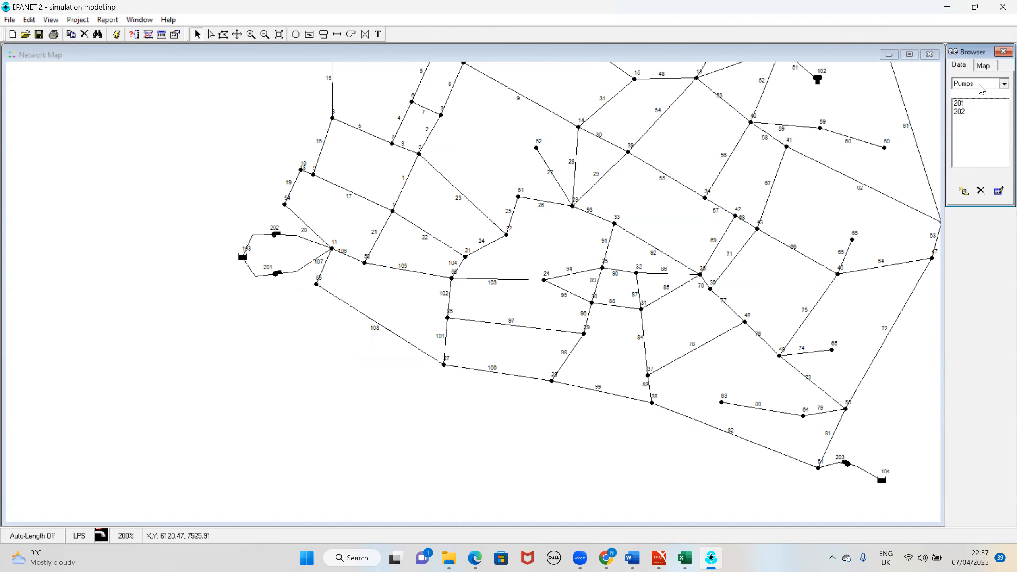
pyautogui.click(980, 86)
pyautogui.click(993, 159)
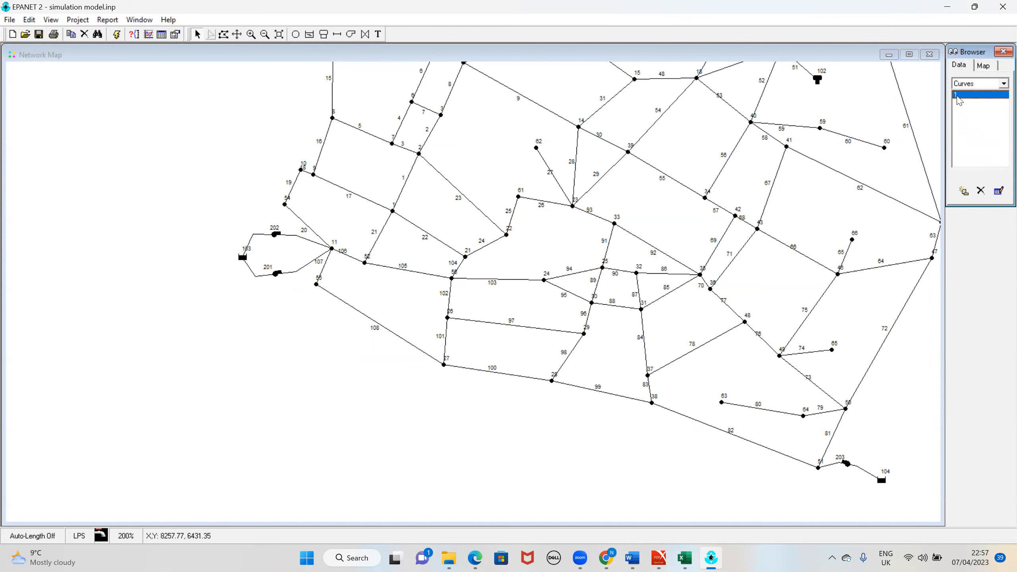
pyautogui.click(748, 355)
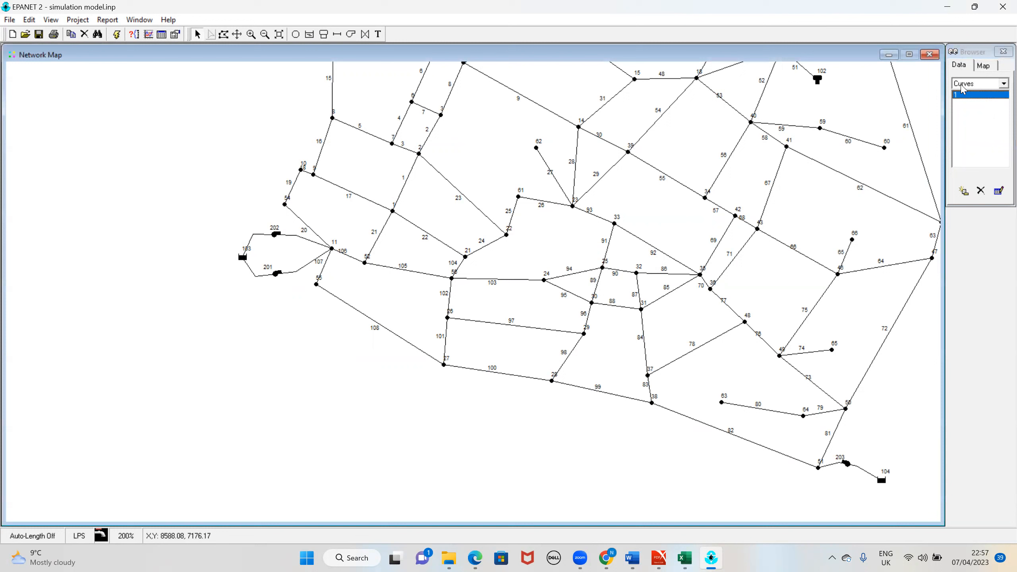
# Open the properties of reservoir 103 and check its total head and remaining fields
pyautogui.click(977, 83)
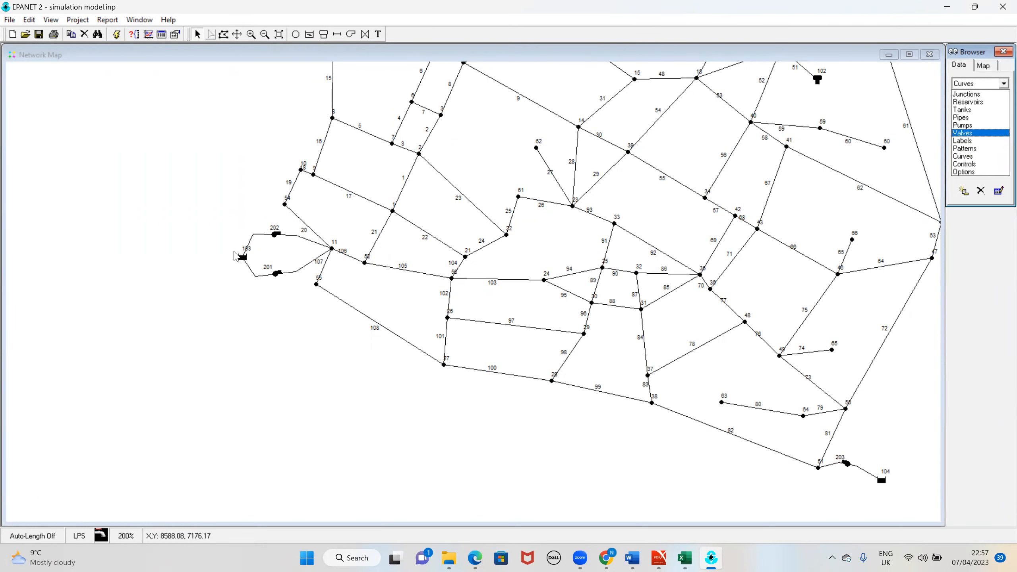
pyautogui.click(236, 257)
pyautogui.click(242, 258)
pyautogui.doubleClick(242, 258)
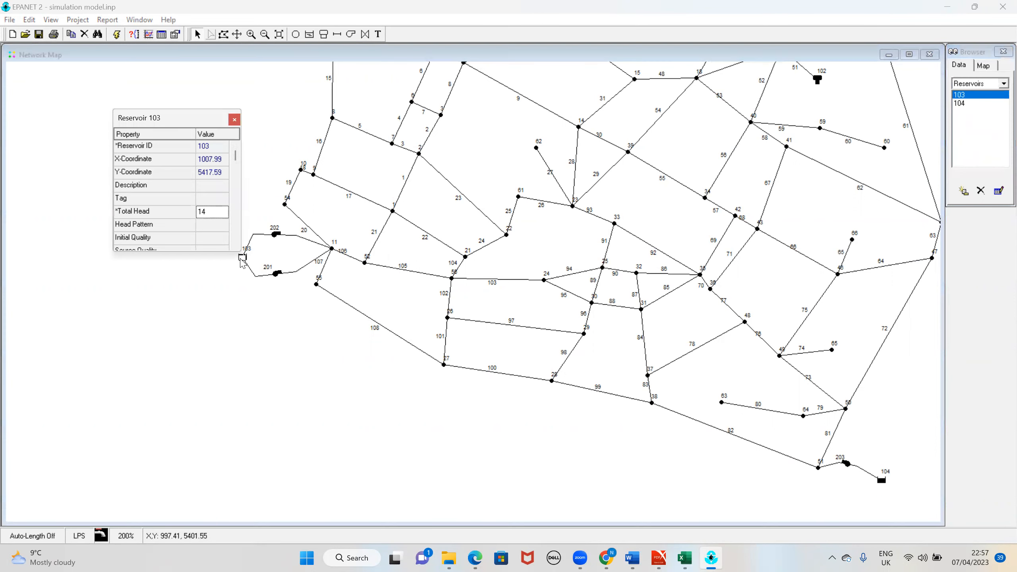
pyautogui.scroll(-6, 234, 185)
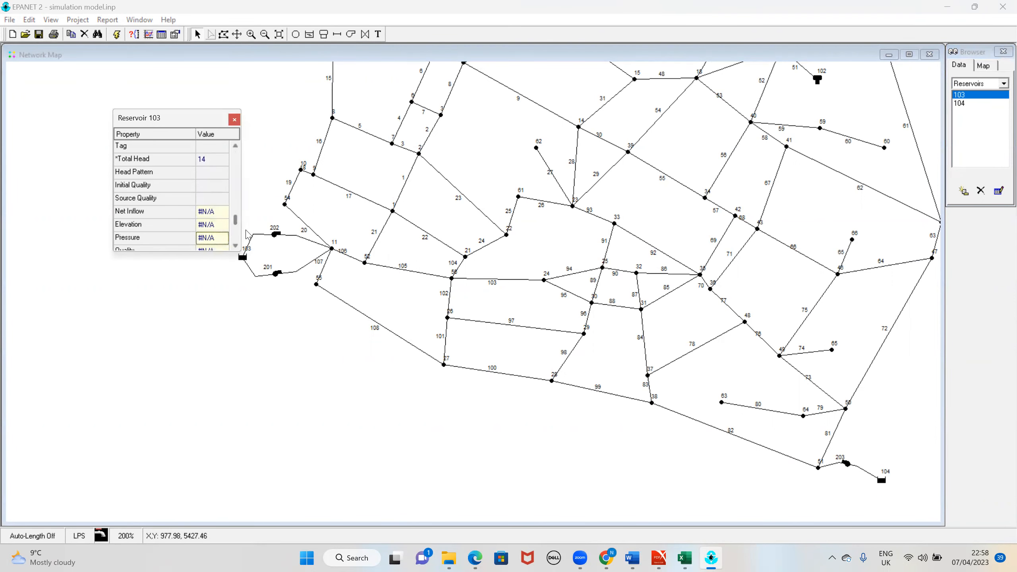
pyautogui.scroll(11, 234, 173)
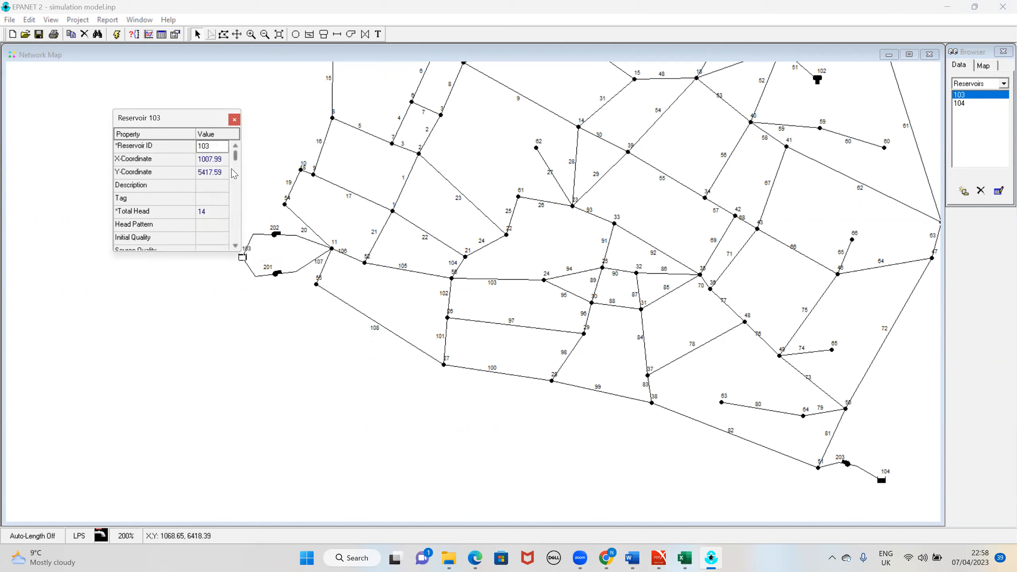
pyautogui.click(232, 123)
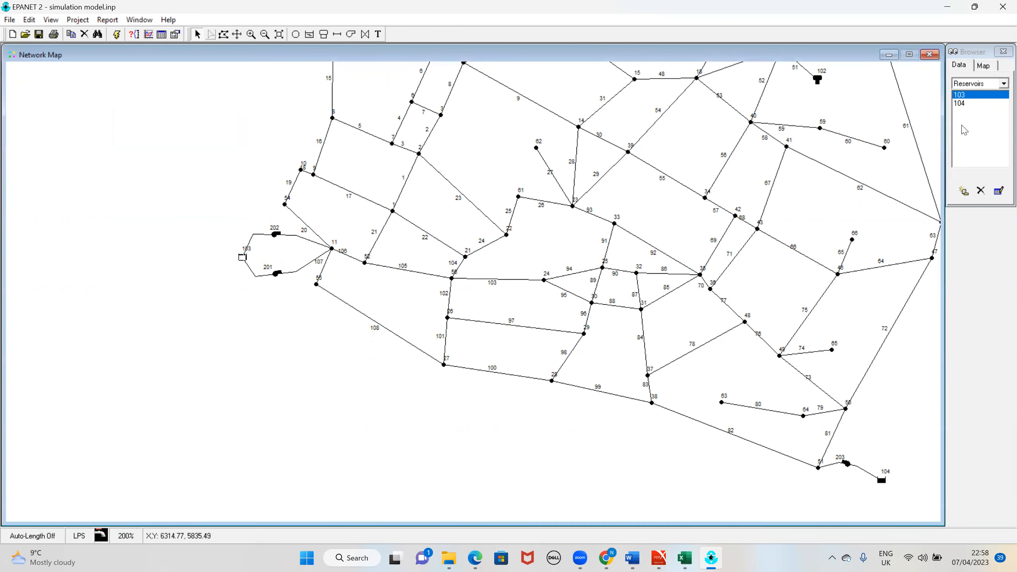
# List the network's pipes and its junctions in the data browser
pyautogui.click(963, 82)
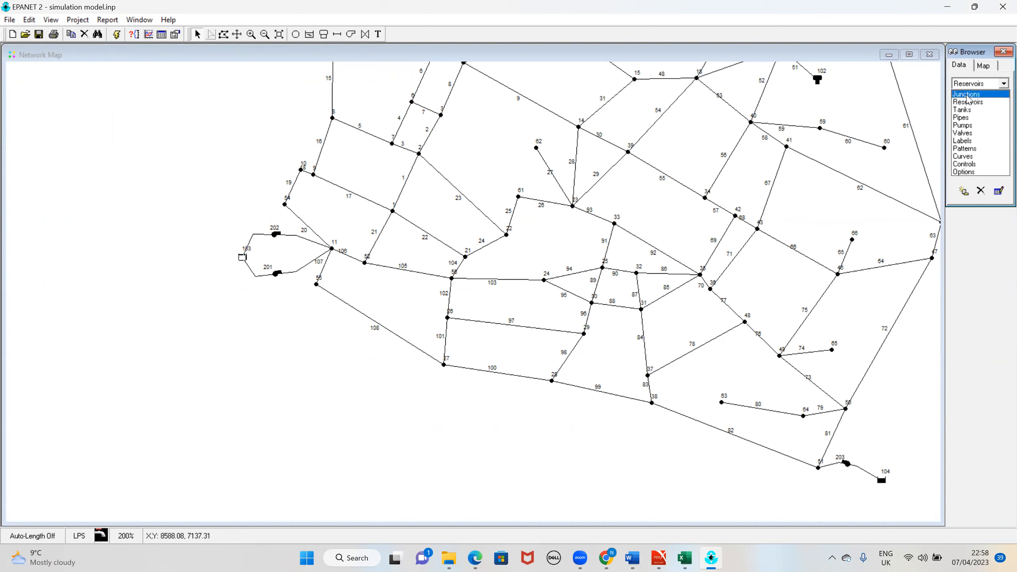
pyautogui.click(963, 117)
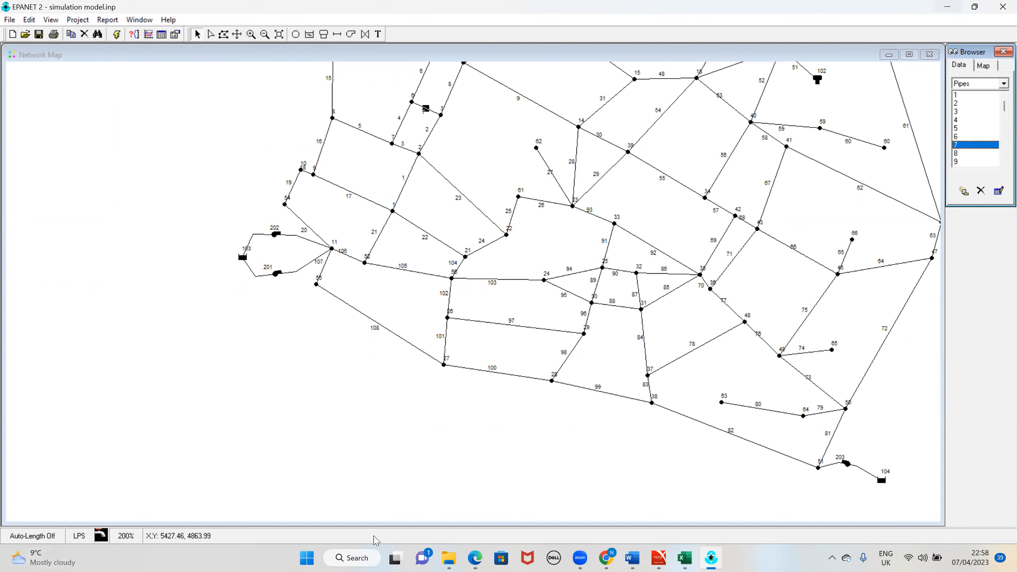
pyautogui.click(1004, 83)
pyautogui.click(977, 93)
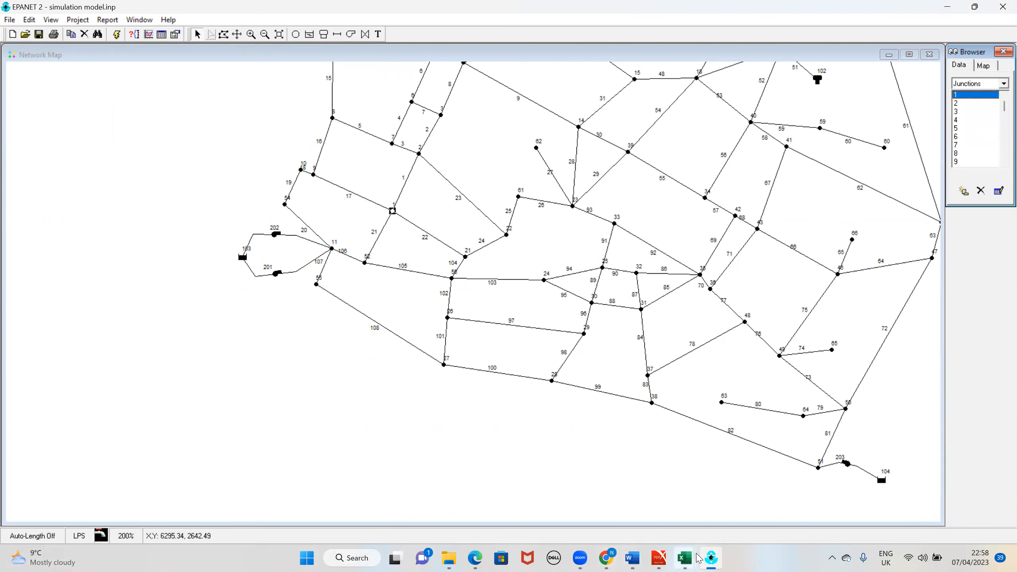
# Switch to the assignment brief in Word and review the junctions' elevations and baseline residential and commercial demands
pyautogui.click(654, 557)
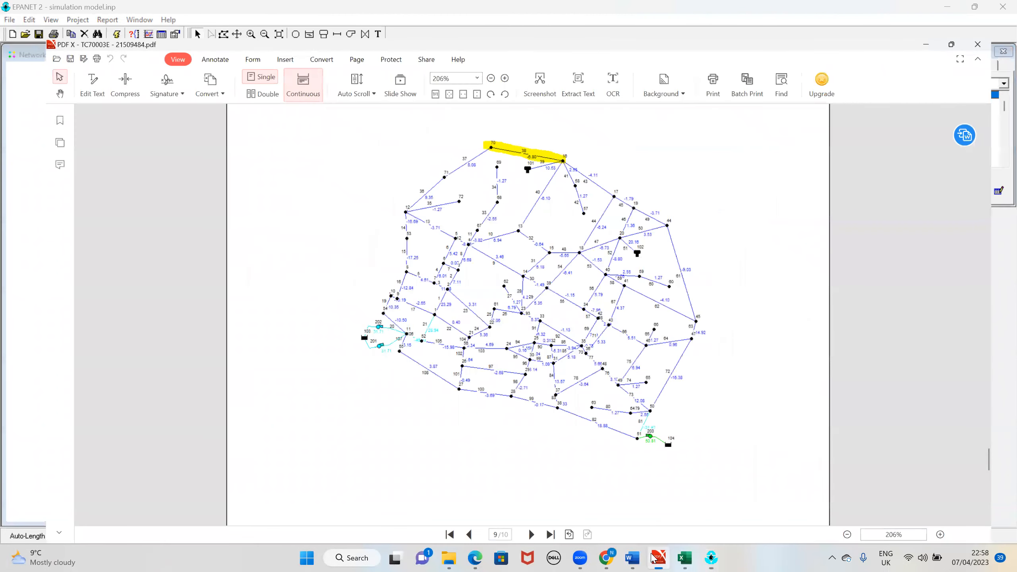
pyautogui.moveTo(631, 558)
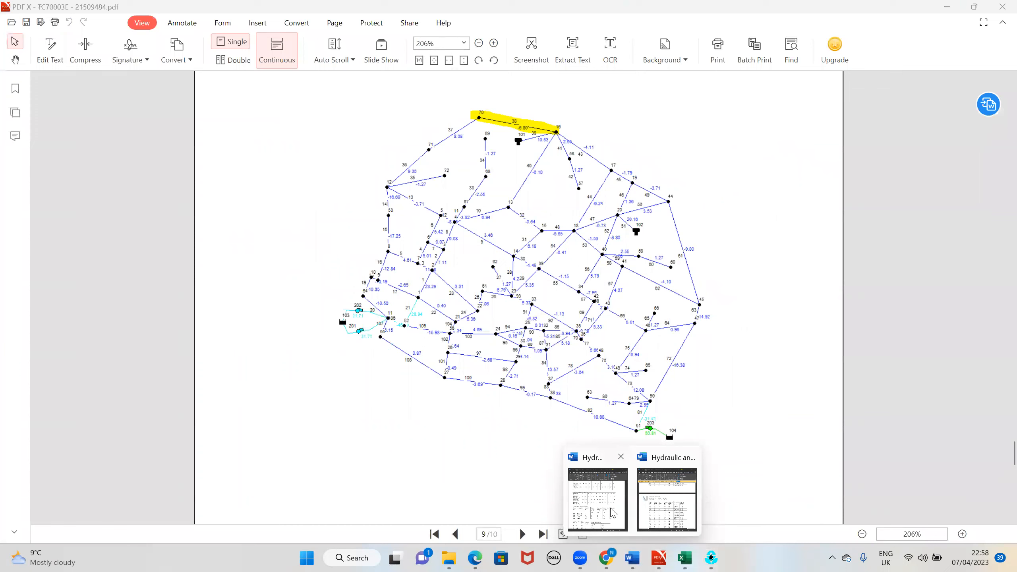
pyautogui.click(949, 5)
pyautogui.moveTo(633, 557)
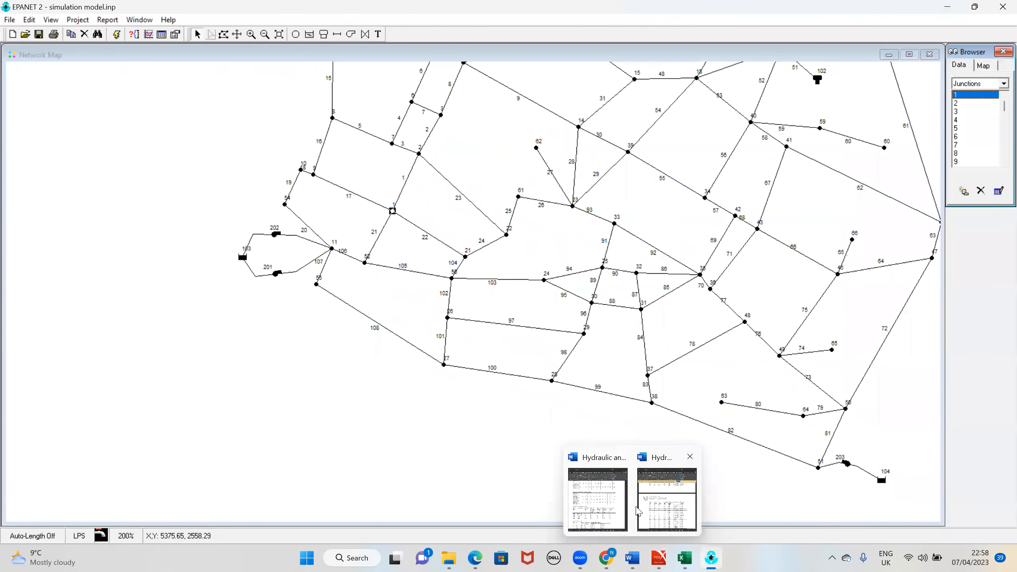
pyautogui.click(639, 508)
pyautogui.scroll(8, 473, 361)
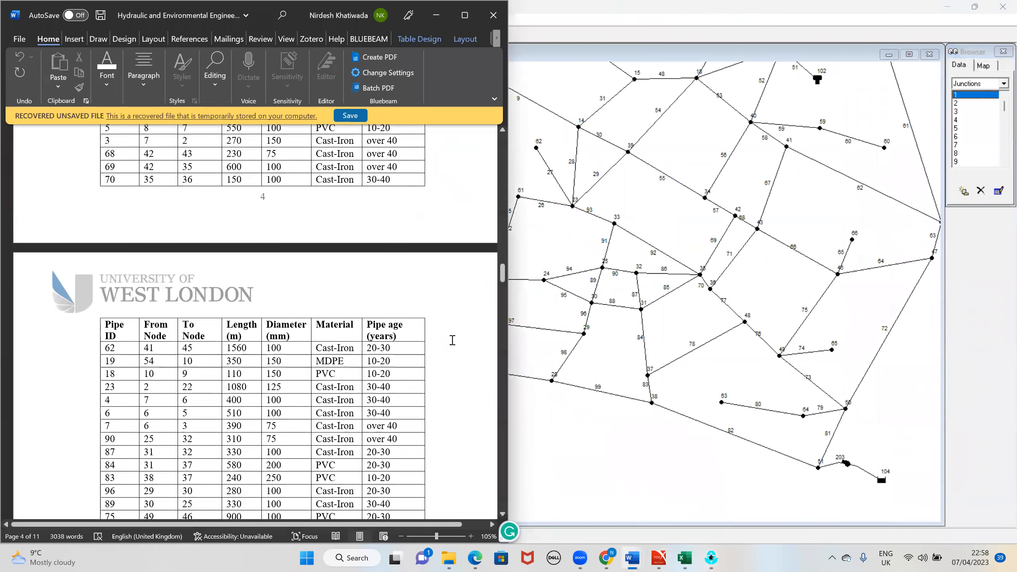
pyautogui.scroll(-8, 452, 348)
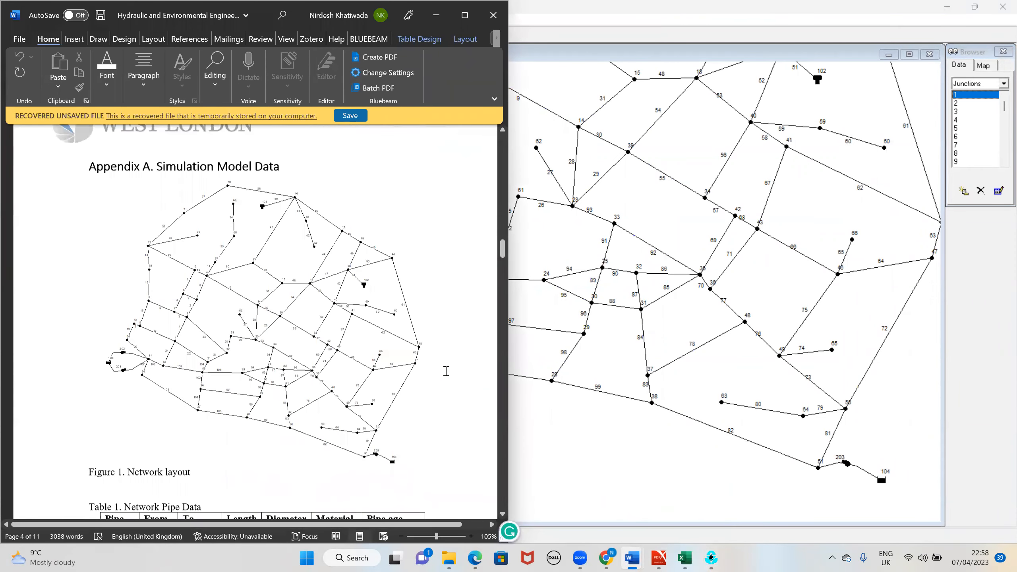
pyautogui.scroll(-20, 442, 397)
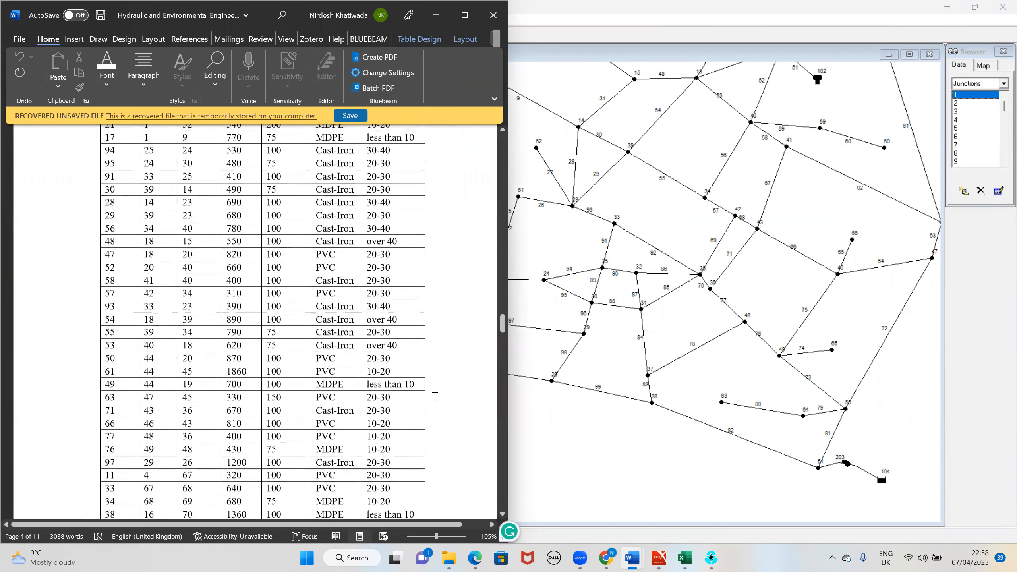
pyautogui.scroll(-10, 453, 380)
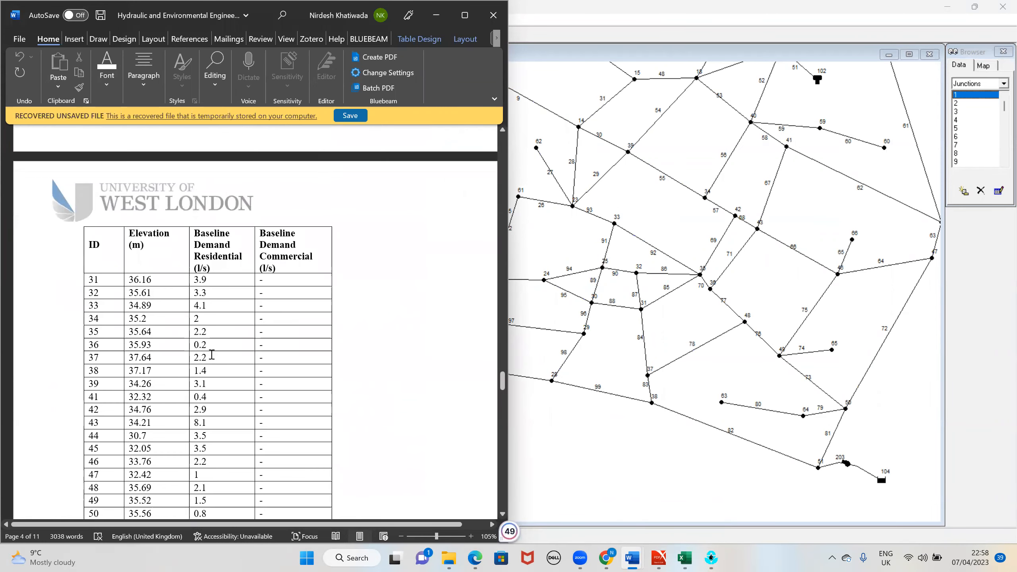
pyautogui.scroll(-4, 264, 428)
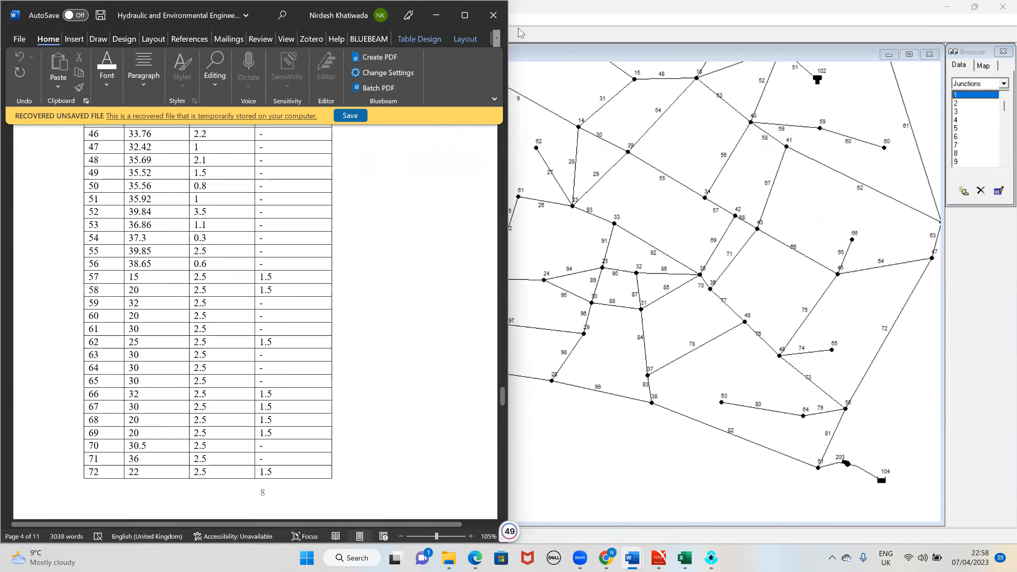
pyautogui.click(430, 16)
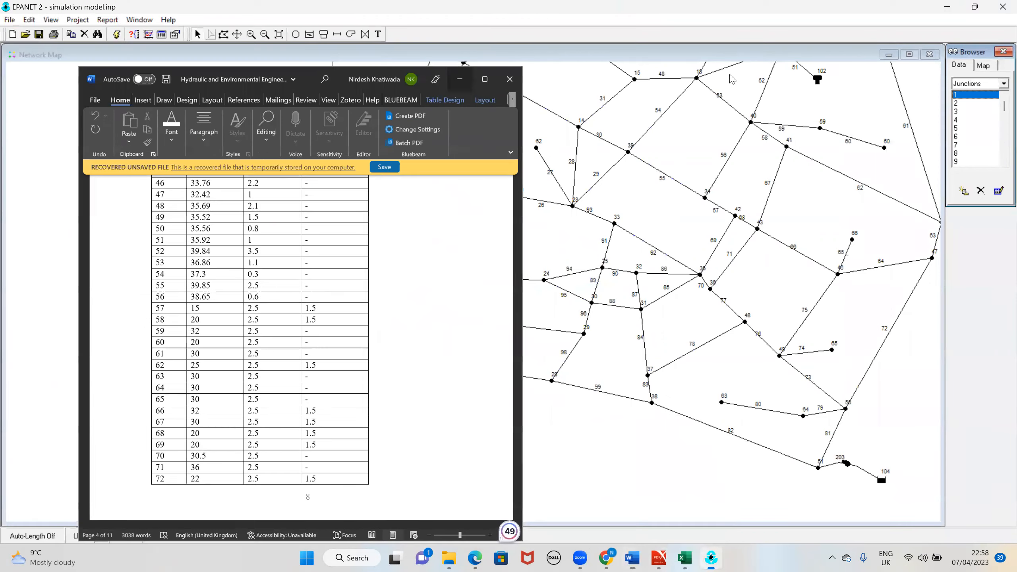
# Look through the junction list in the EPANET data browser as far as junction 67
pyautogui.scroll(-20, 964, 151)
pyautogui.scroll(-20, 967, 152)
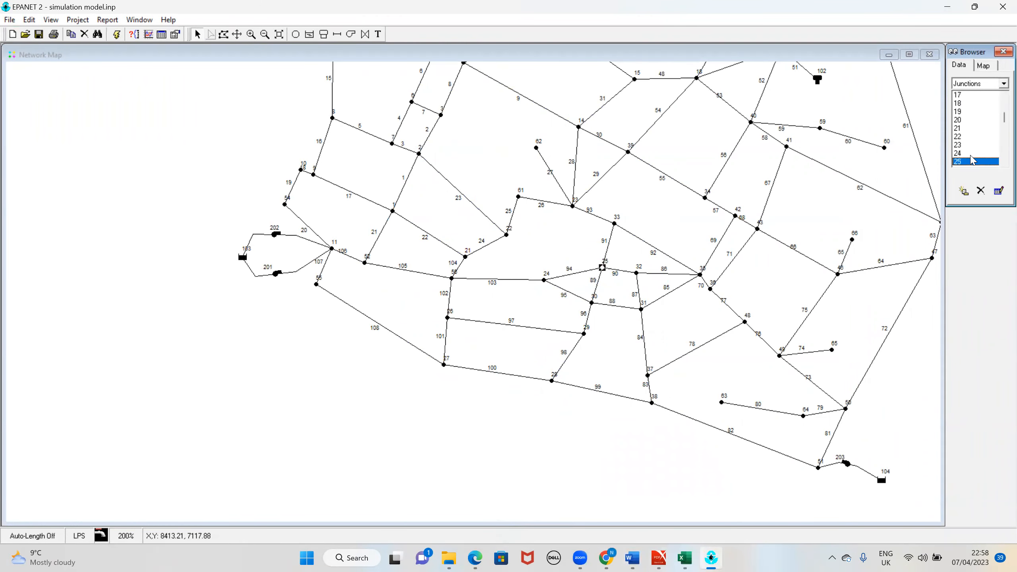
pyautogui.scroll(-8, 971, 163)
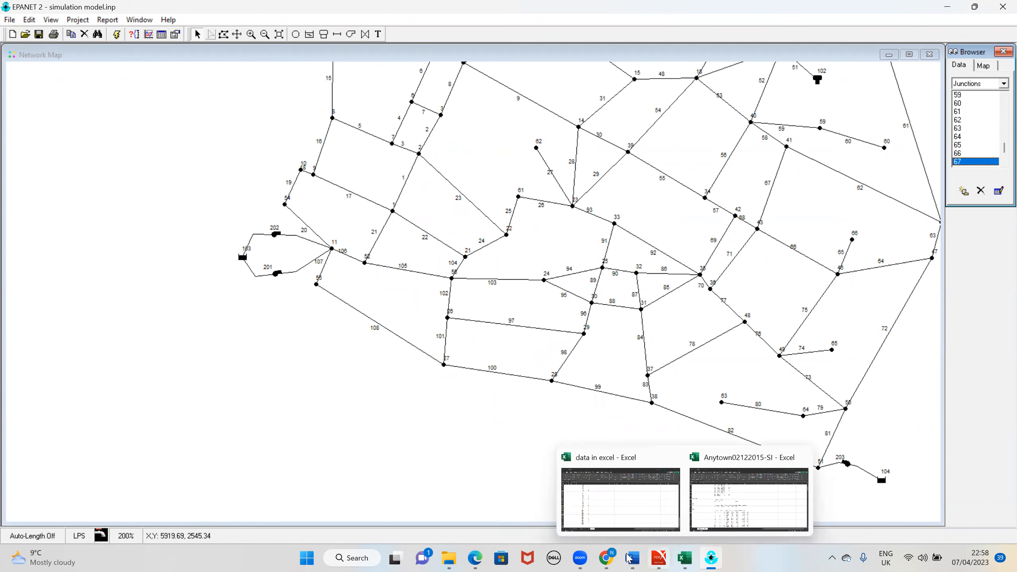
# Look up which junctions have a commercial baseline demand in the saved Word assignment document
pyautogui.moveTo(637, 559)
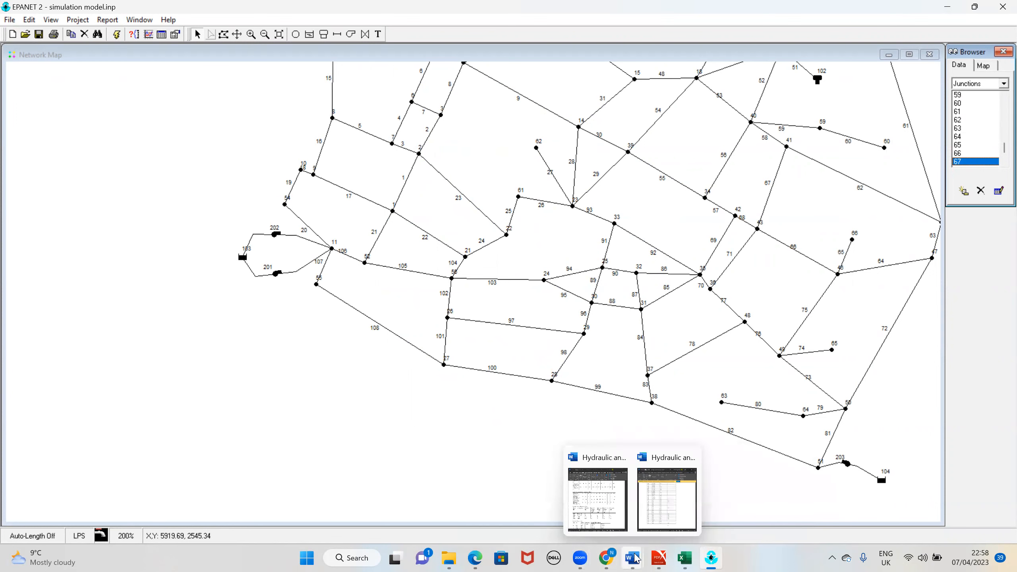
pyautogui.click(659, 558)
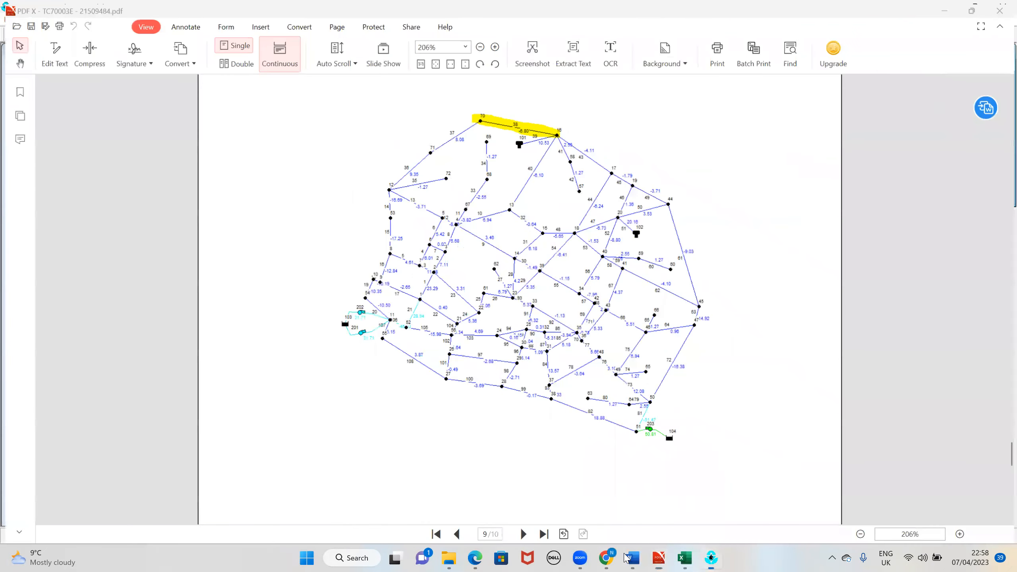
pyautogui.moveTo(627, 559)
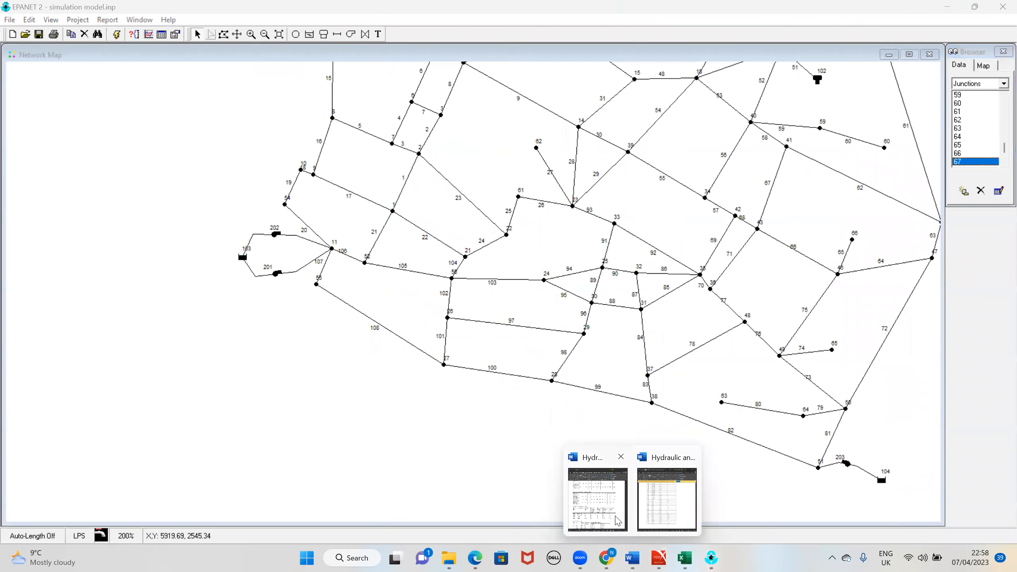
pyautogui.click(619, 521)
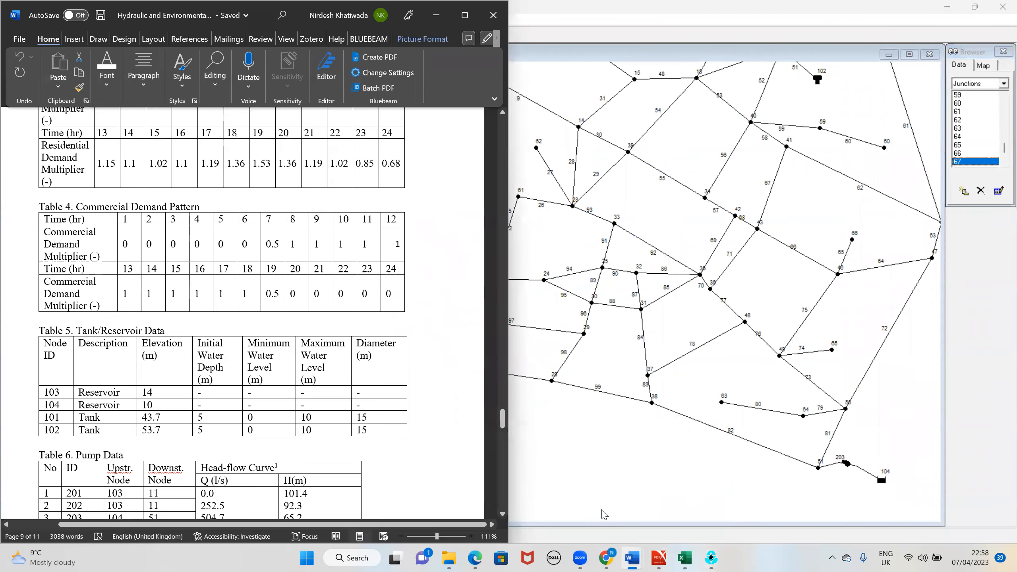
pyautogui.scroll(4, 197, 325)
pyautogui.scroll(15, 197, 325)
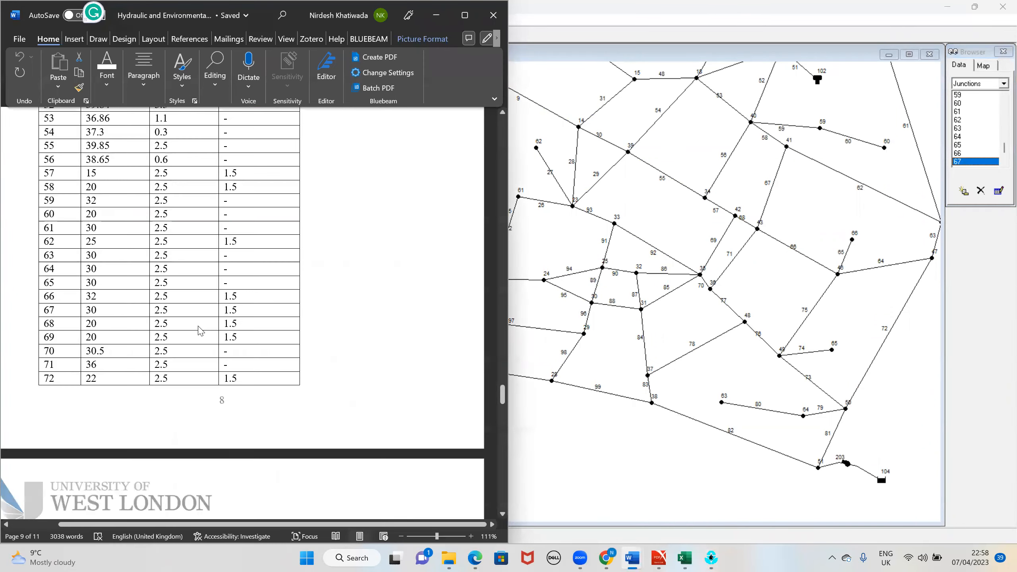
pyautogui.scroll(-10, 149, 335)
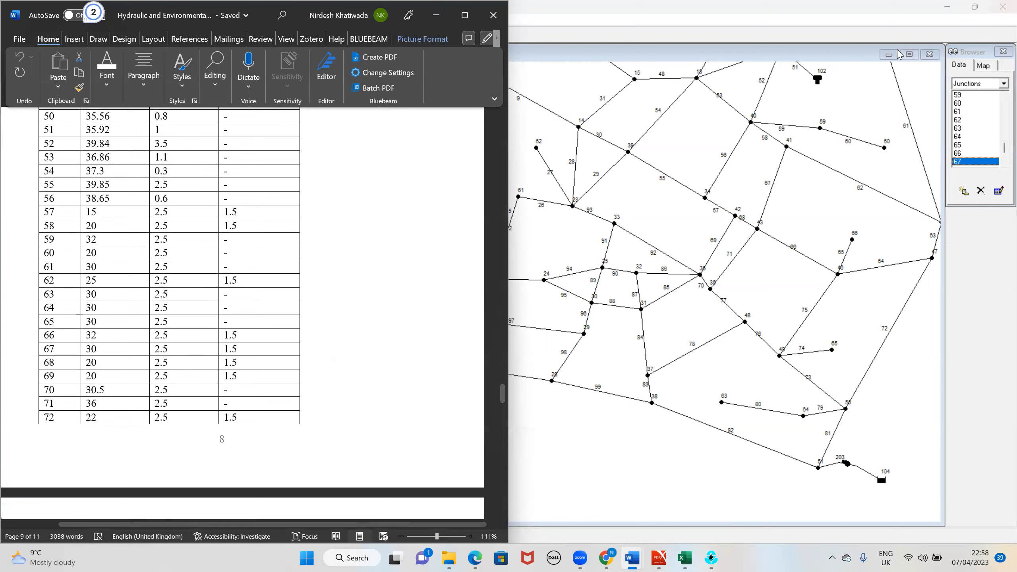
pyautogui.click(436, 15)
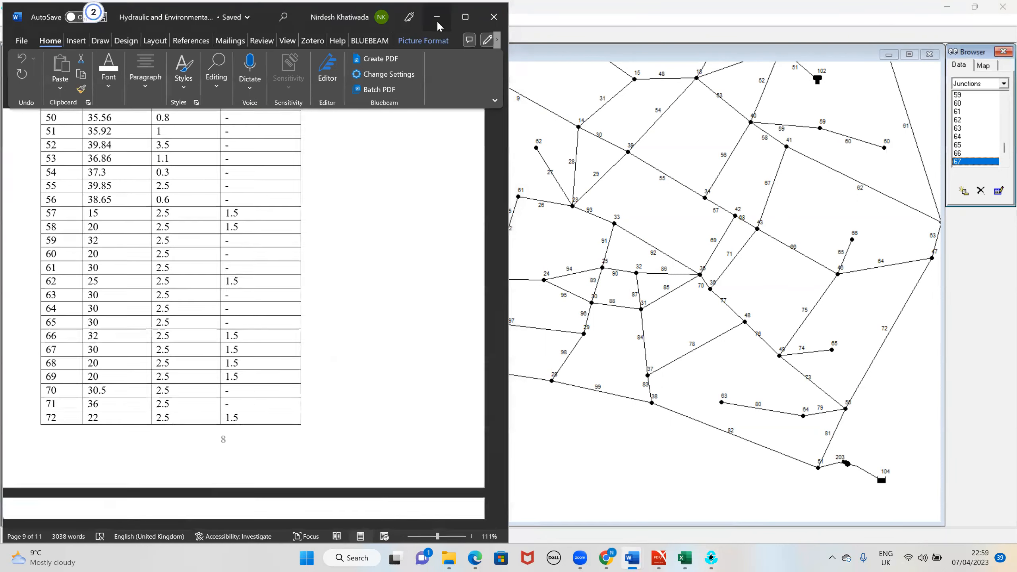
# Find junction 57 in the EPANET junction list and open its properties at the demand fields
pyautogui.press('Up')
pyautogui.press('Up')
pyautogui.press('Up')
pyautogui.press('Up')
pyautogui.press('Up')
pyautogui.press('Up')
pyautogui.press('Up')
pyautogui.press('Up')
pyautogui.press('Up')
pyautogui.press('Up')
pyautogui.press('Up')
pyautogui.press('Up')
pyautogui.press('Up')
pyautogui.press('Up')
pyautogui.press('Up')
pyautogui.press('Up')
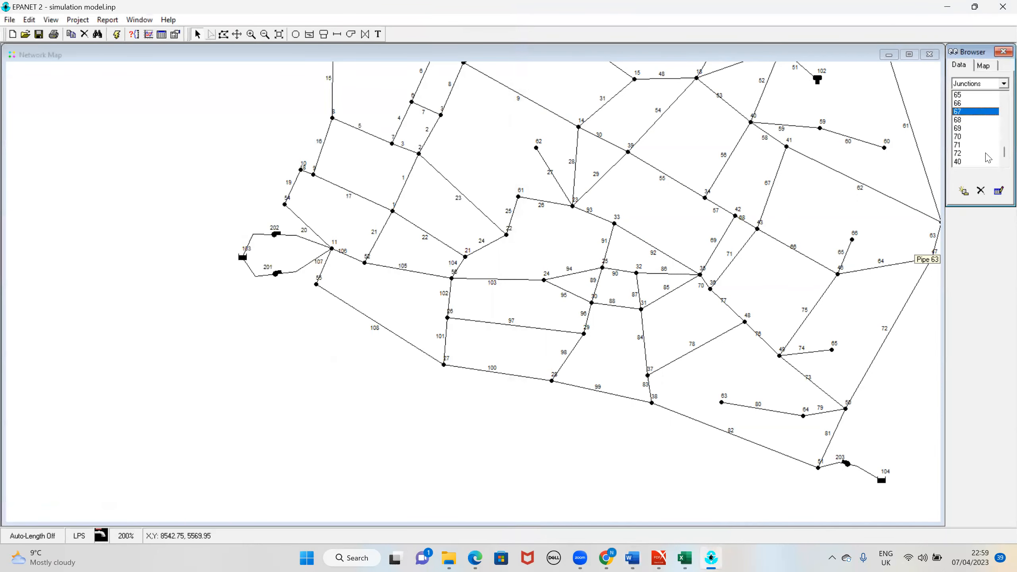
pyautogui.click(966, 145)
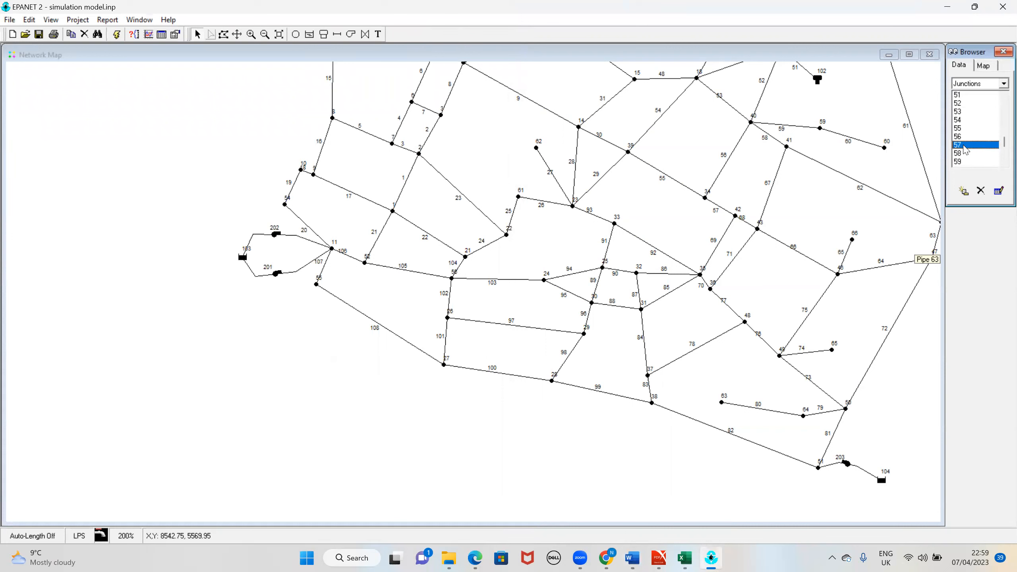
pyautogui.doubleClick(966, 146)
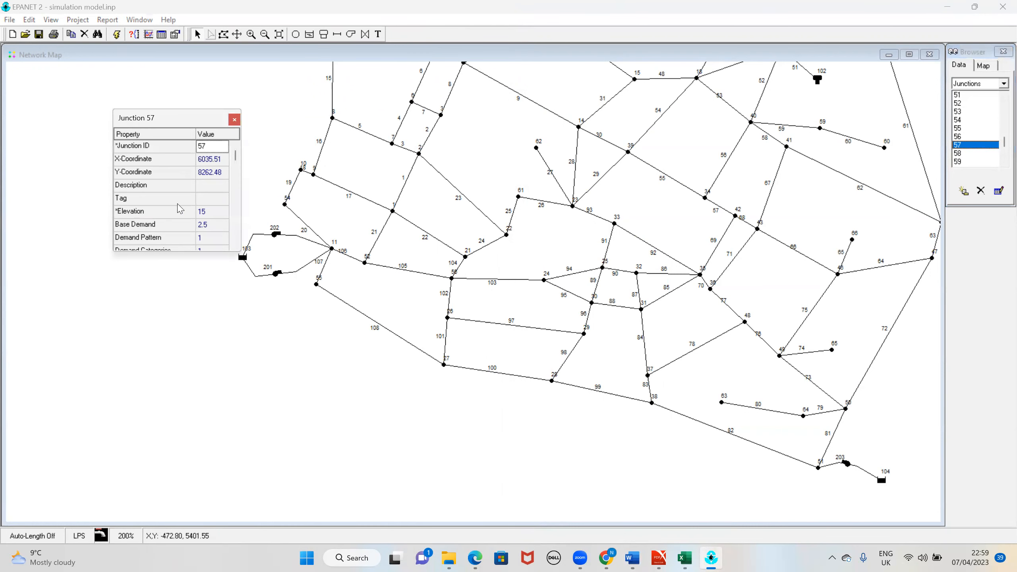
pyautogui.scroll(-5, 212, 236)
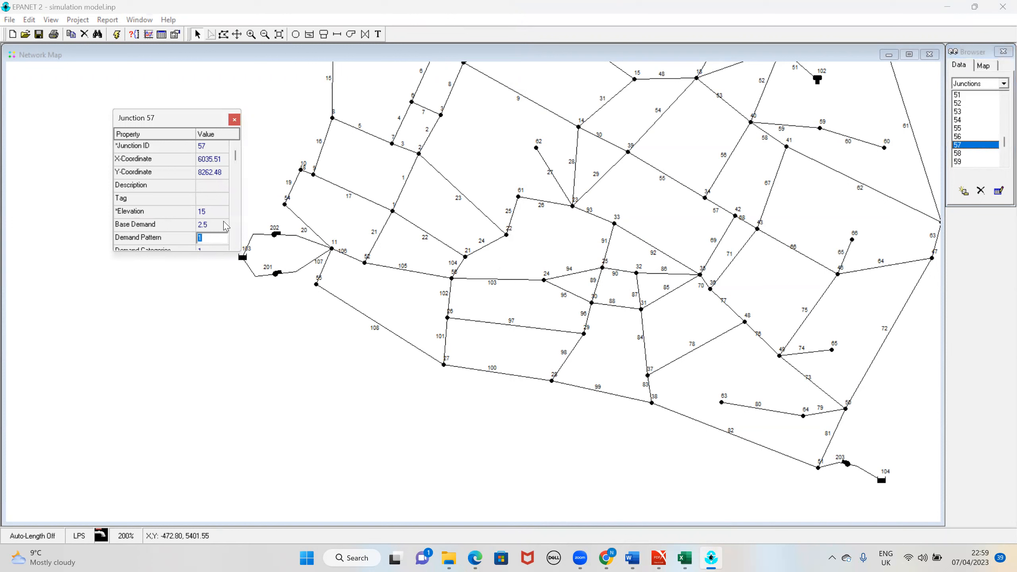
# Add a second base demand of 1.5 with time pattern 2 to junction 57, labelling the two demand categories re and com
pyautogui.click(220, 160)
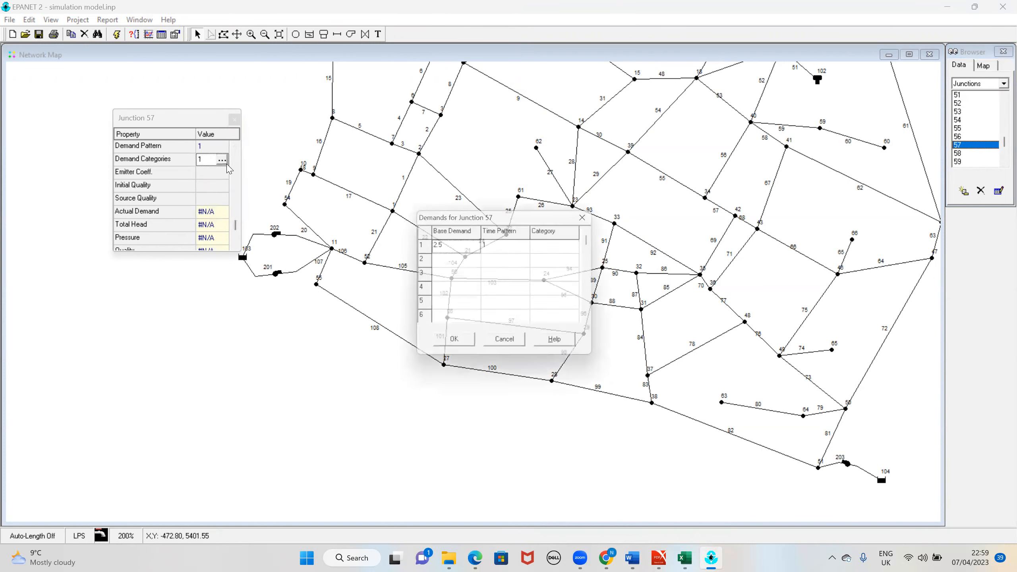
pyautogui.click(465, 266)
pyautogui.write('1.')
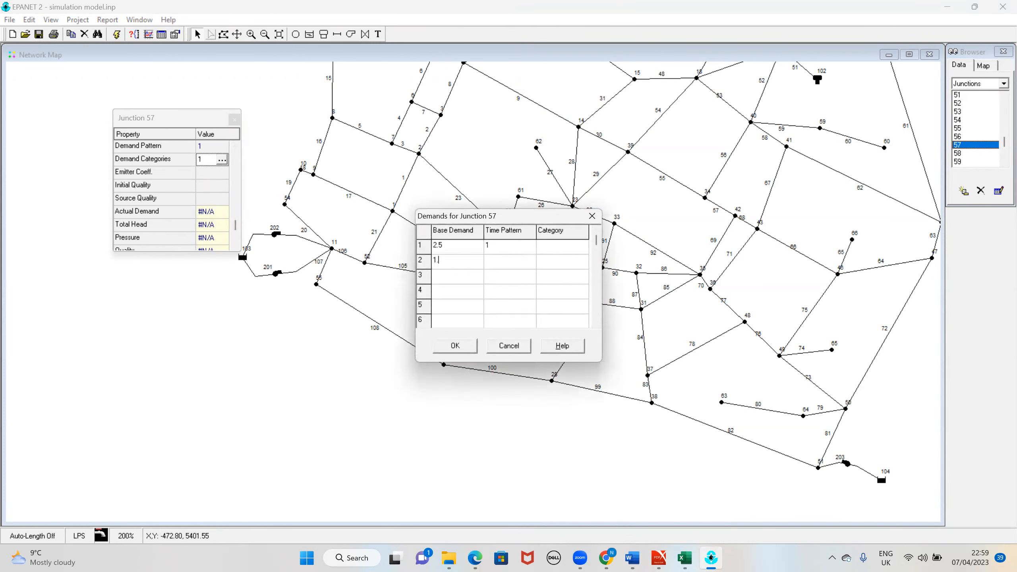
pyautogui.click(509, 265)
pyautogui.write('2')
pyautogui.click(571, 251)
pyautogui.write('re')
pyautogui.click(561, 267)
pyautogui.write('com')
pyautogui.click(448, 355)
# Check the Word demand table for further junctions with commercial demand, and close the document
pyautogui.moveTo(631, 557)
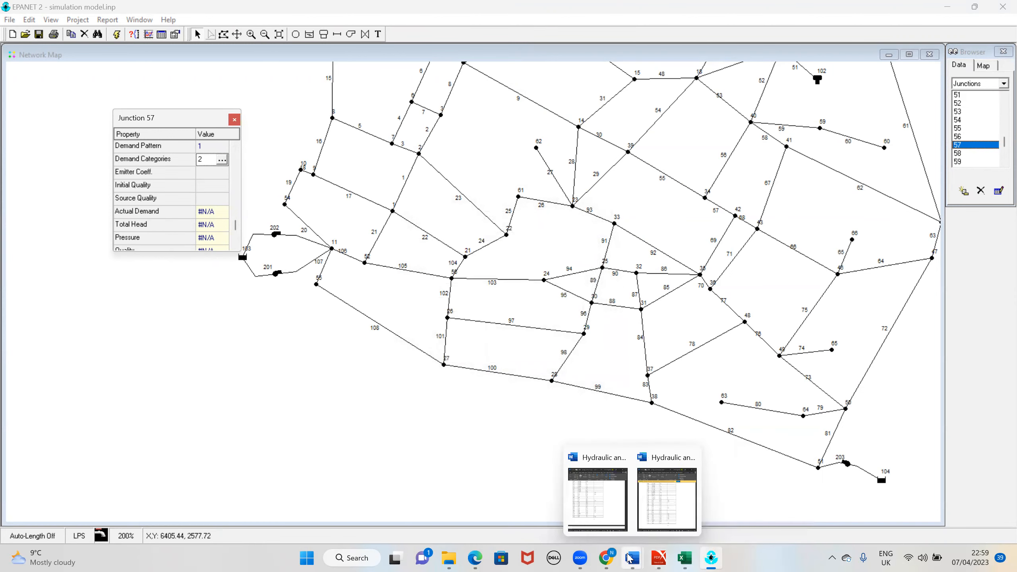
pyautogui.click(581, 509)
pyautogui.scroll(5, 272, 268)
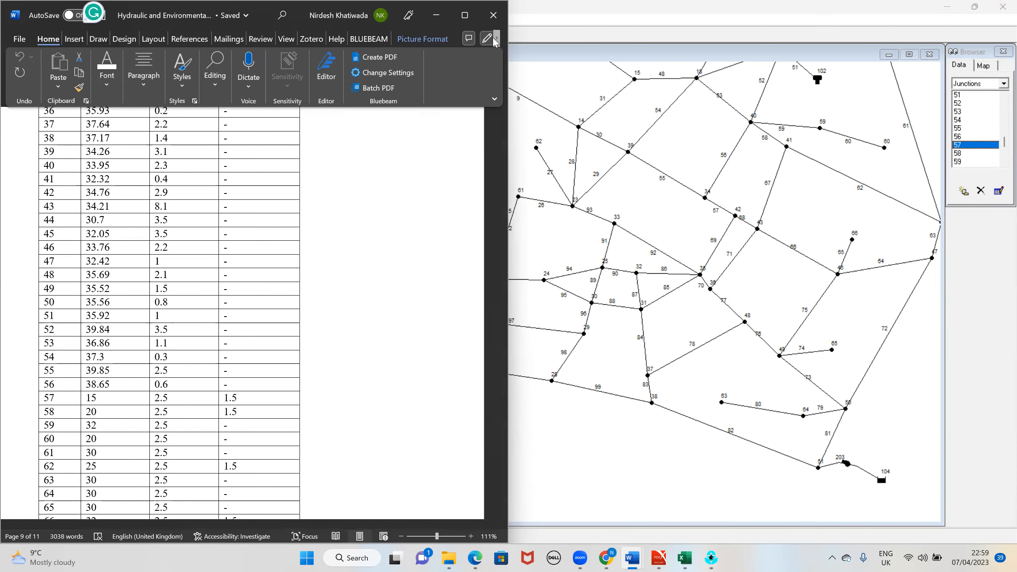
pyautogui.click(494, 15)
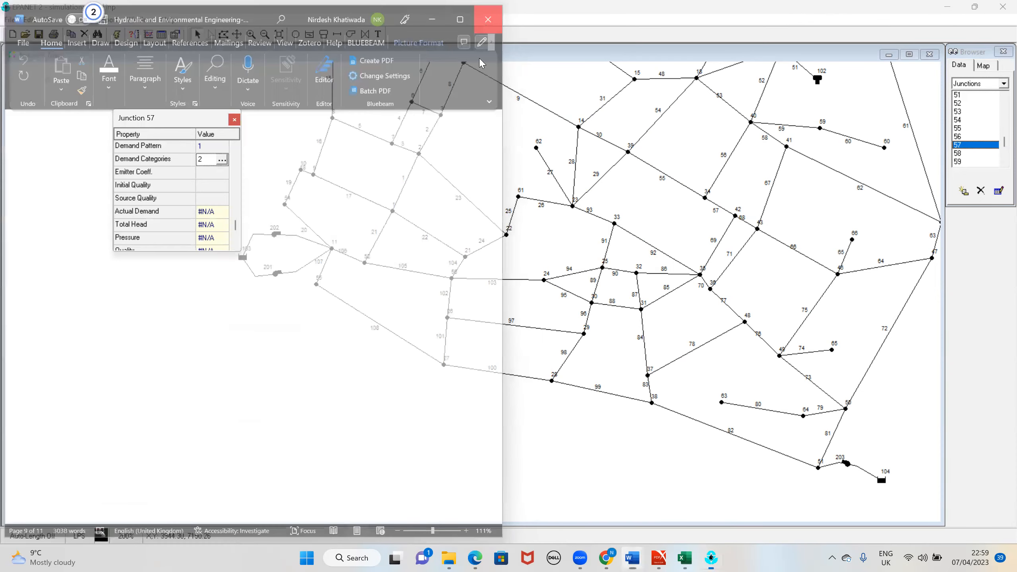